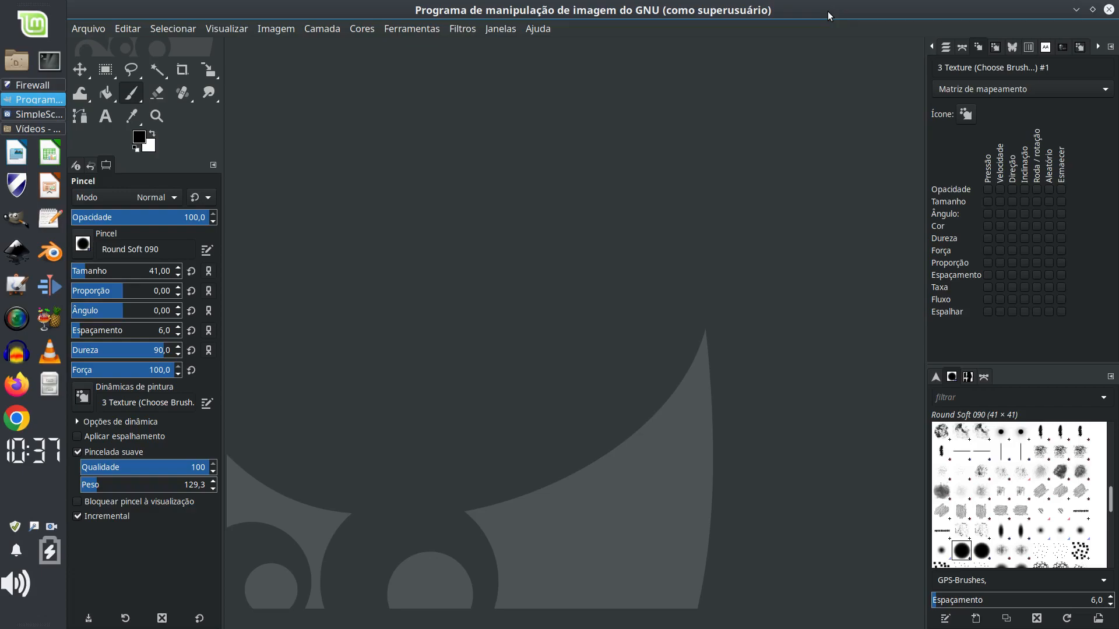
Create a new portrait image from the A4 (300ppi) template
click(90, 34)
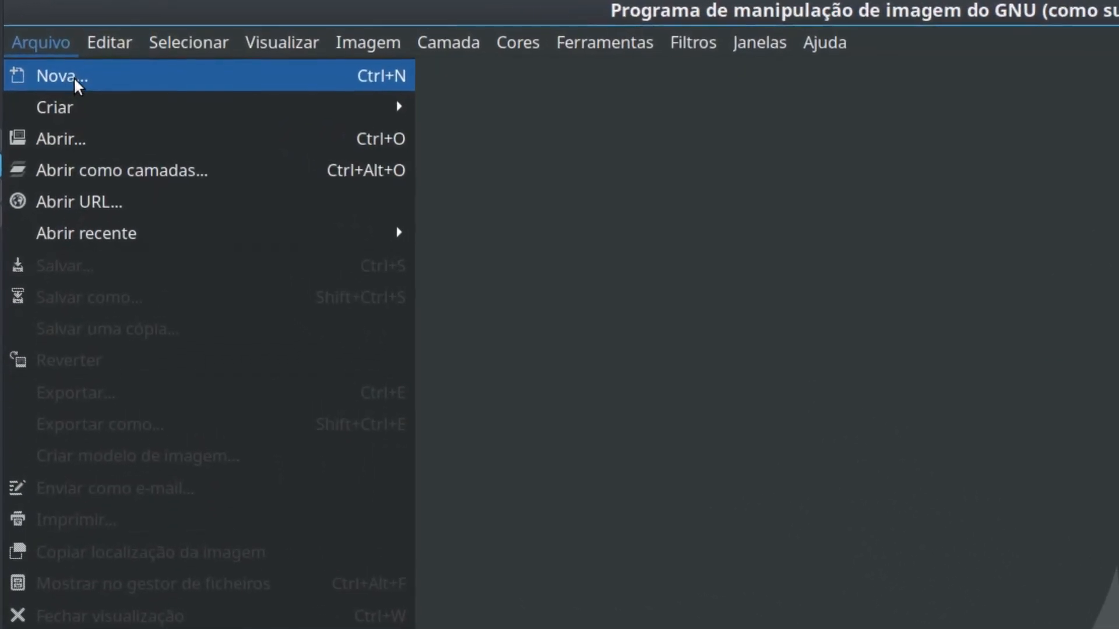
click(65, 2)
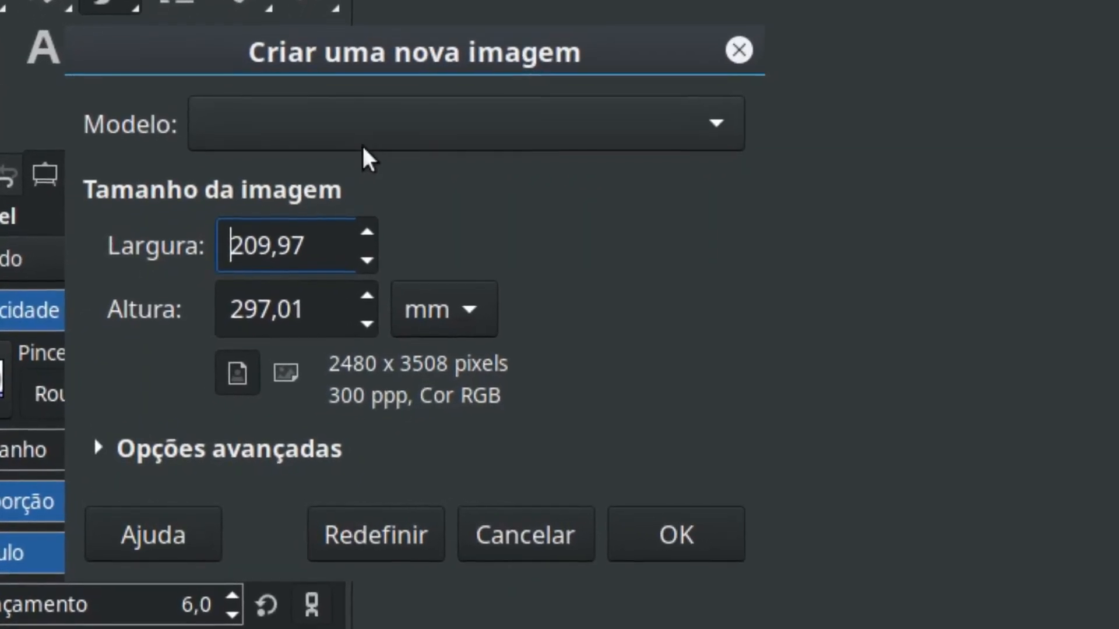
click(378, 135)
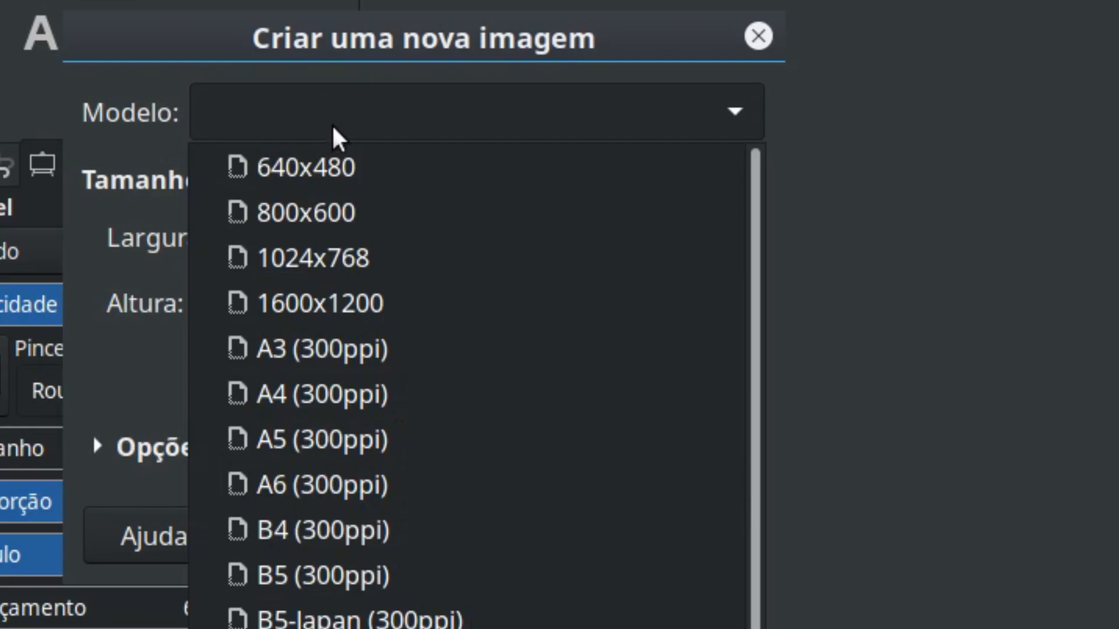
click(390, 407)
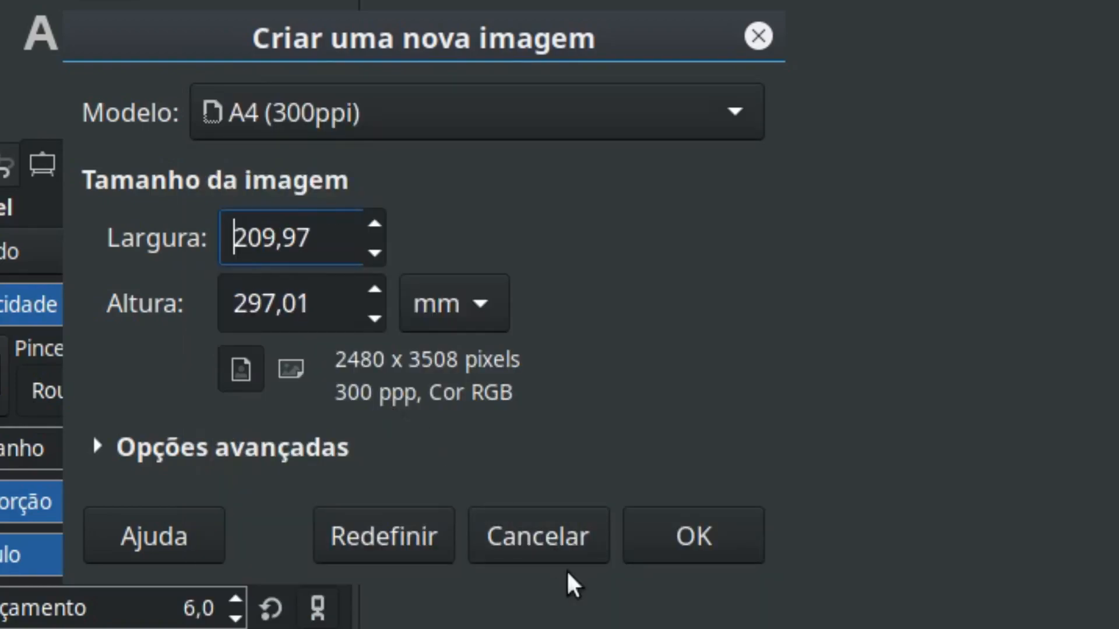
click(239, 377)
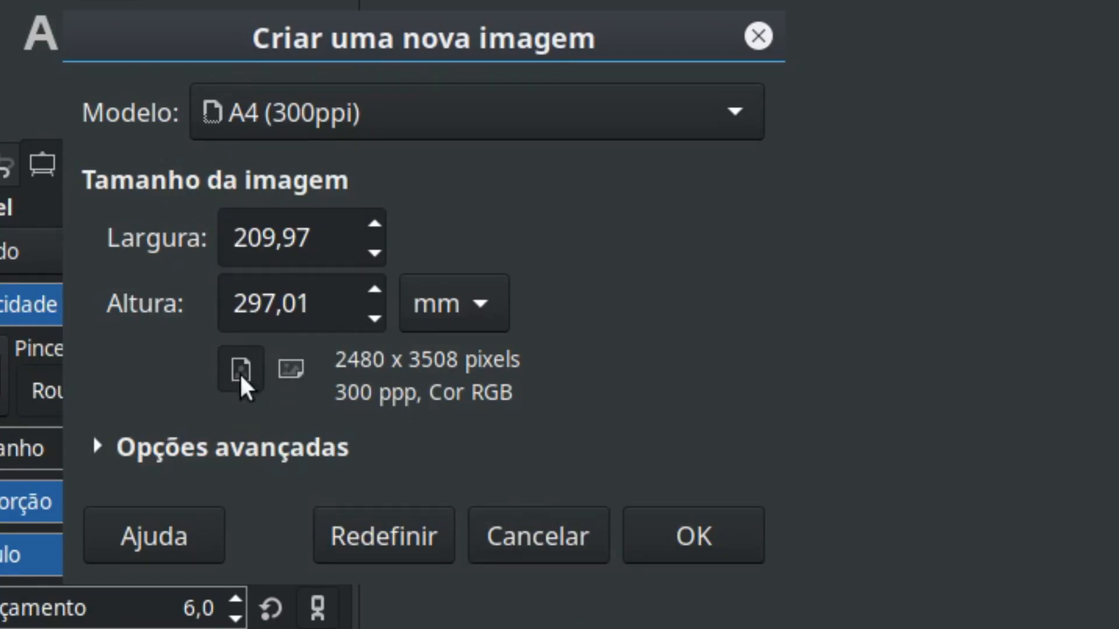
click(288, 374)
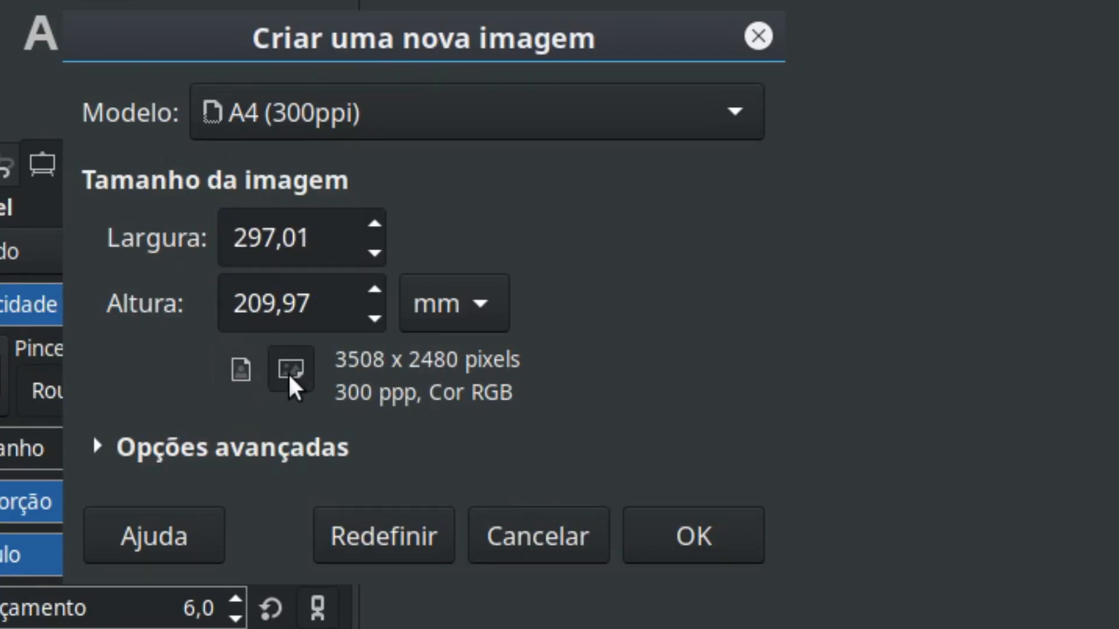
click(241, 382)
click(691, 536)
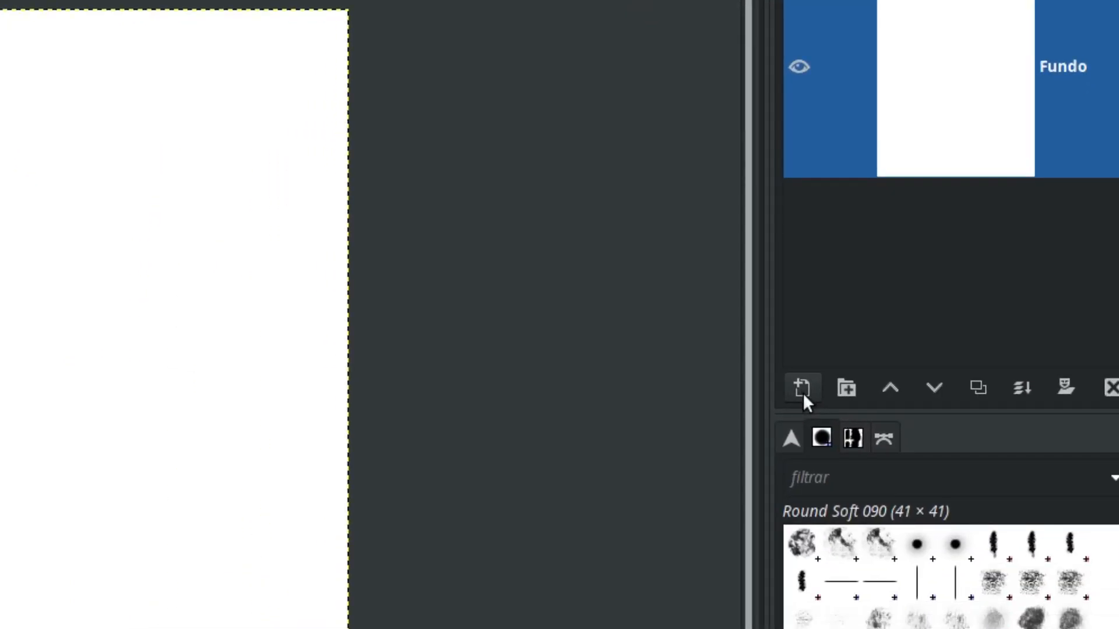
Add two full-size transparent layers above the Fundo layer, using the default layer settings
click(802, 388)
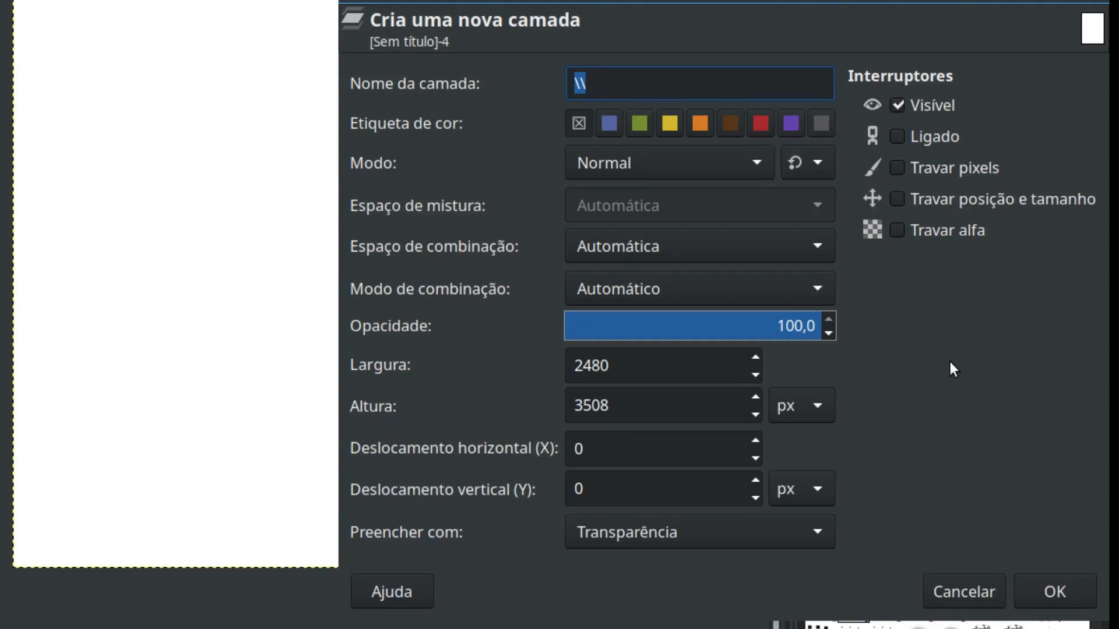
click(1051, 588)
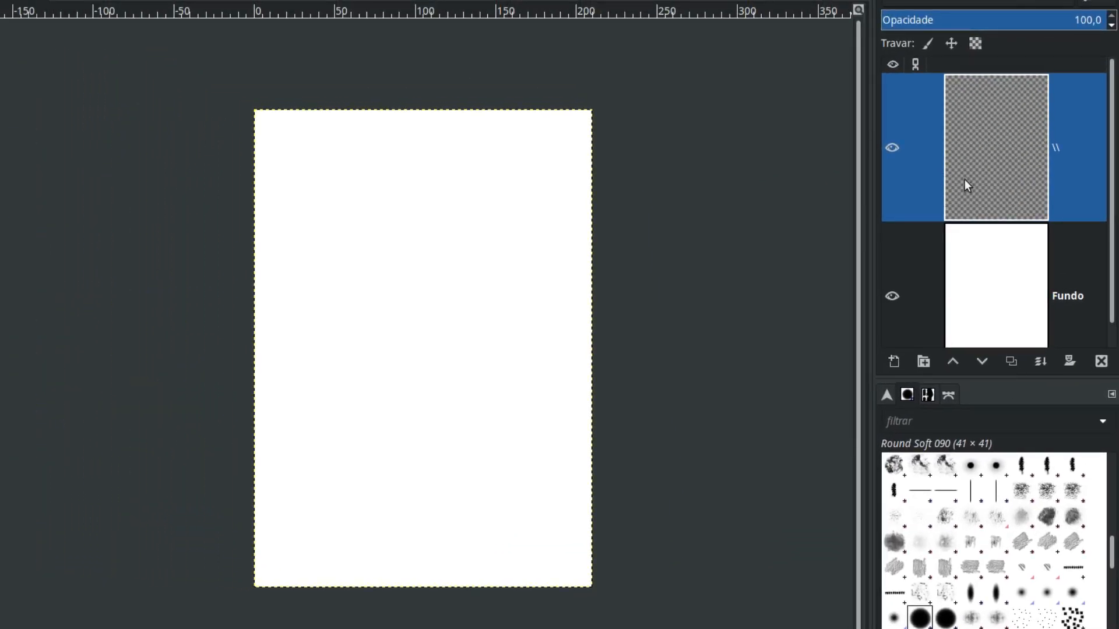
shift+click(894, 363)
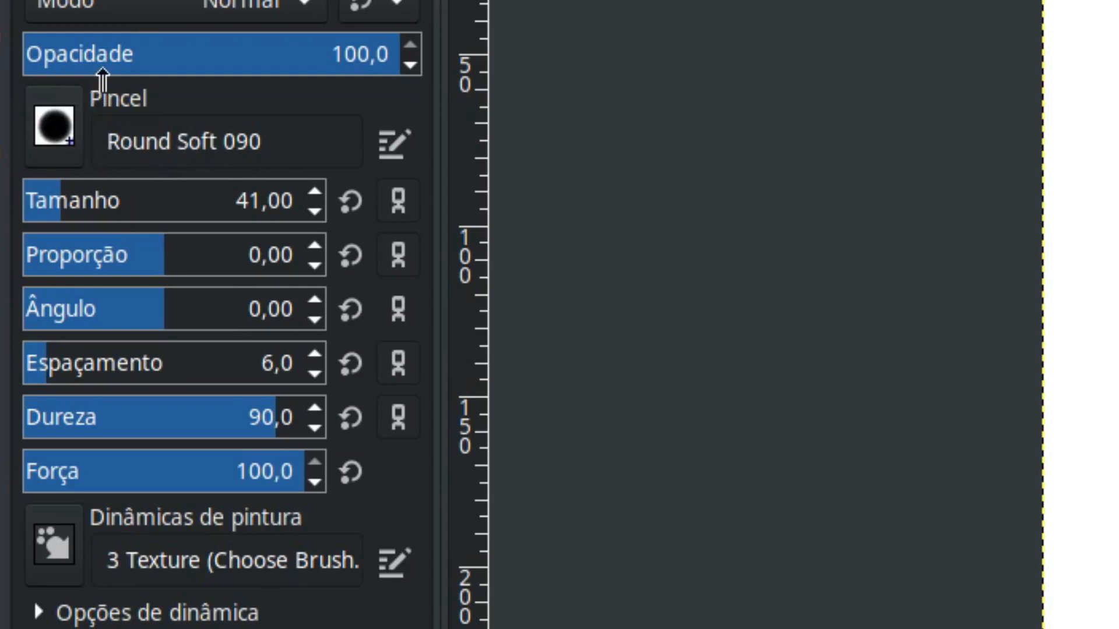
Choose the Normal Nib 1 brush for the Paintbrush tool
click(59, 127)
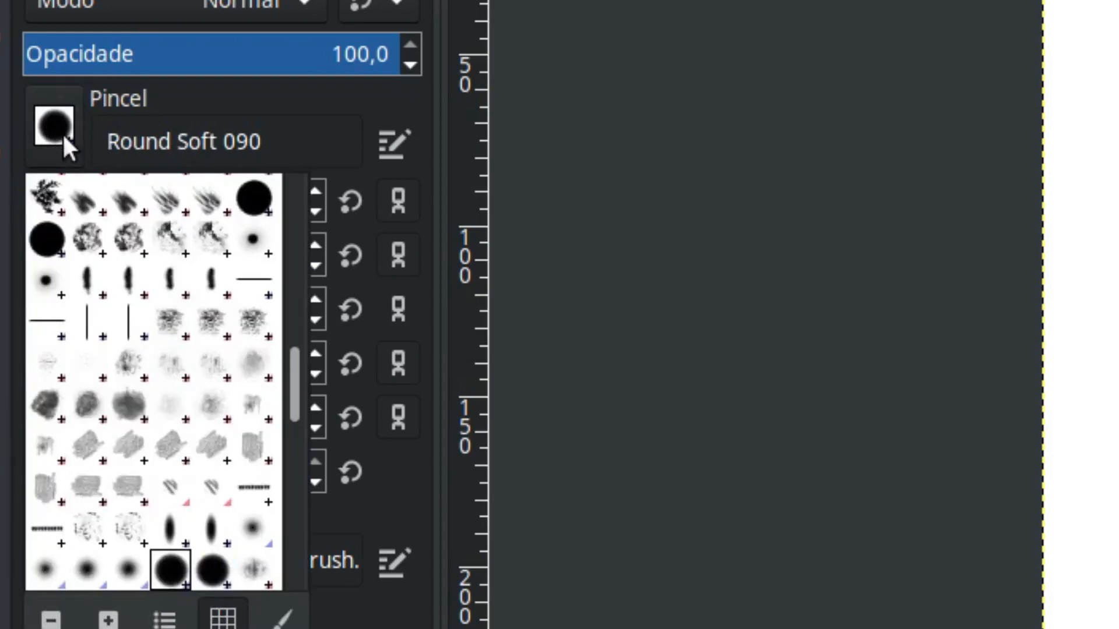
click(53, 243)
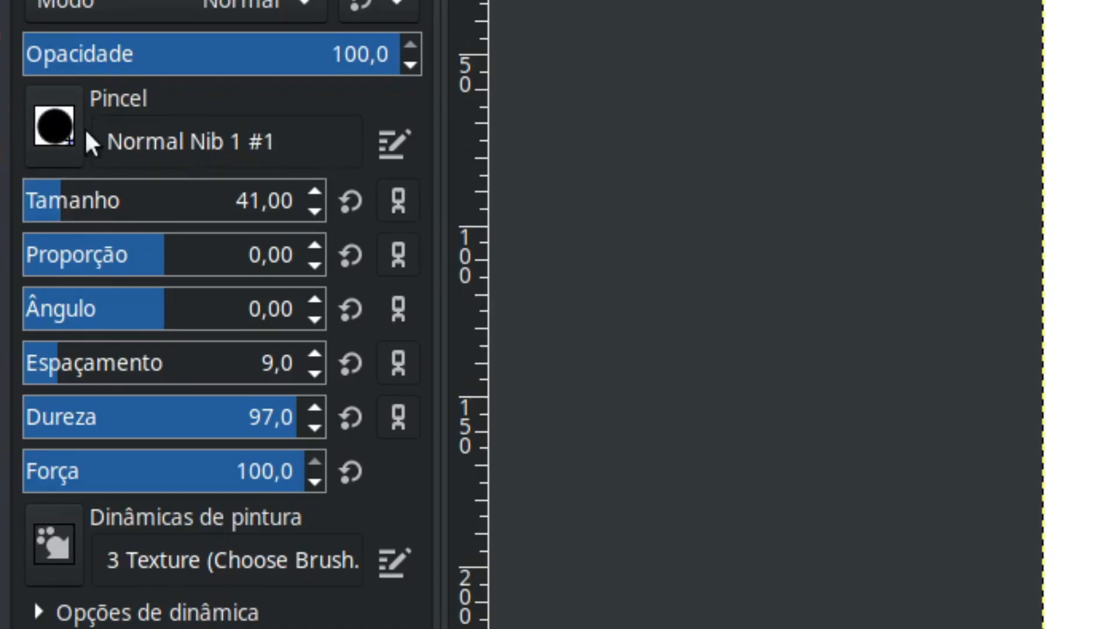
click(58, 130)
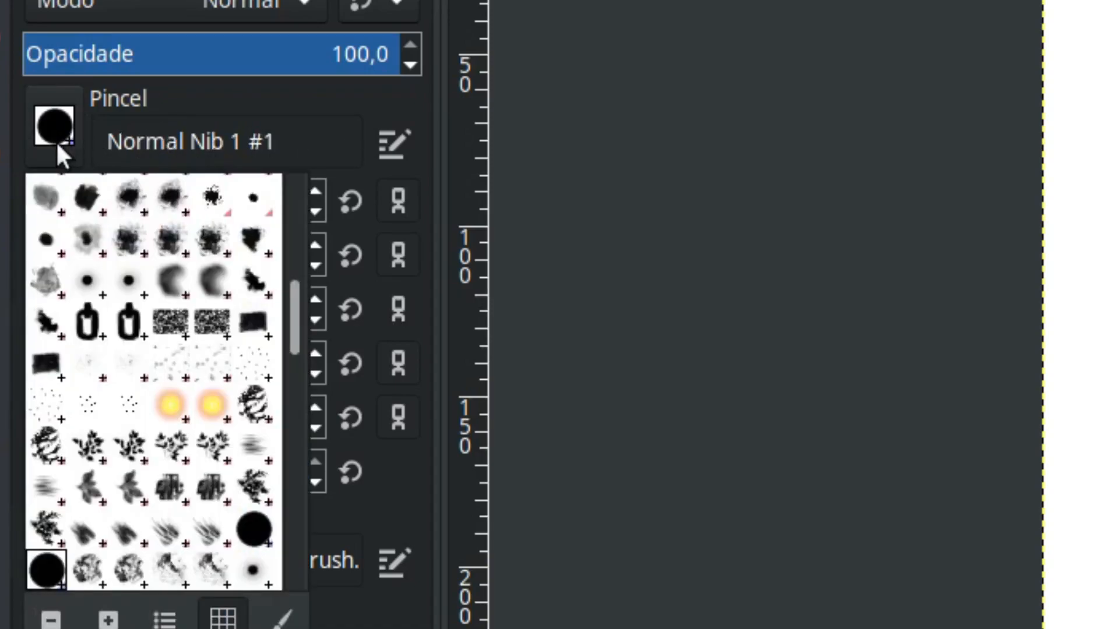
click(262, 540)
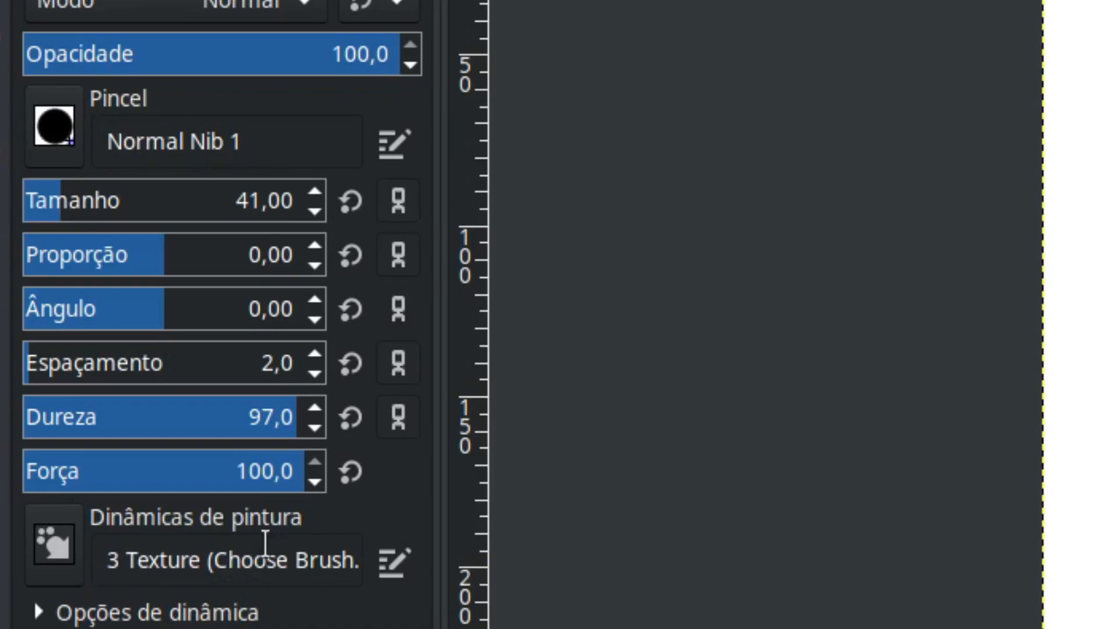
click(49, 147)
mouse_move(304, 313)
mouse_down()
mouse_move(285, 456)
mouse_move(281, 309)
mouse_move(285, 327)
mouse_up()
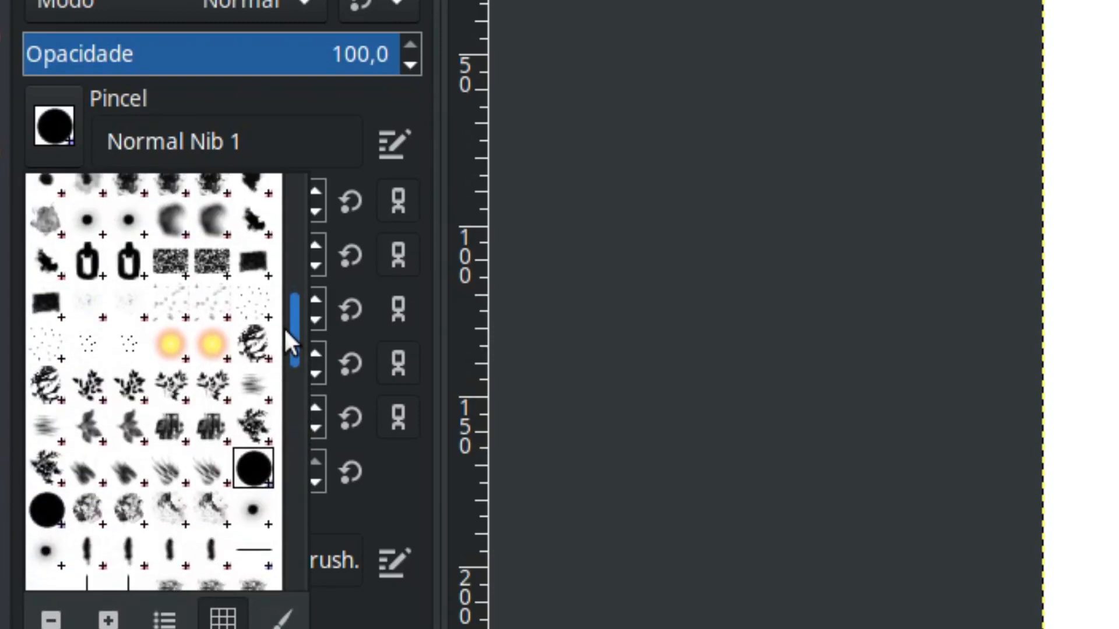
key(Escape)
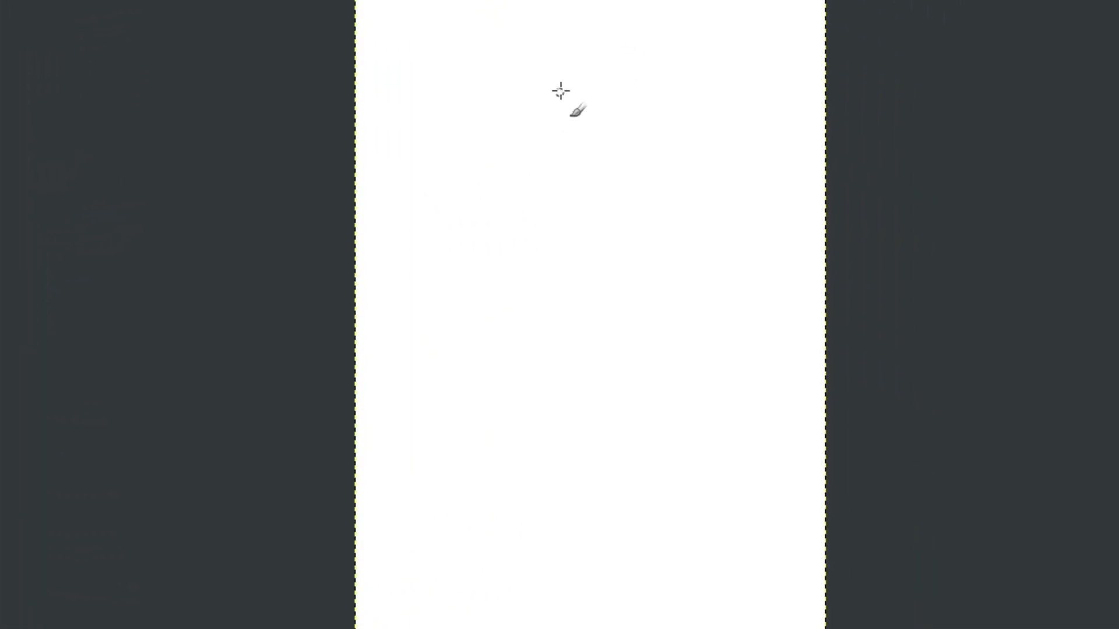
Paint a winding black test stroke on the top layer and undo it
mouse_move(548, 89)
mouse_down()
mouse_move(474, 102)
mouse_move(490, 280)
mouse_move(516, 348)
mouse_move(647, 346)
mouse_move(684, 273)
mouse_move(640, 247)
mouse_up()
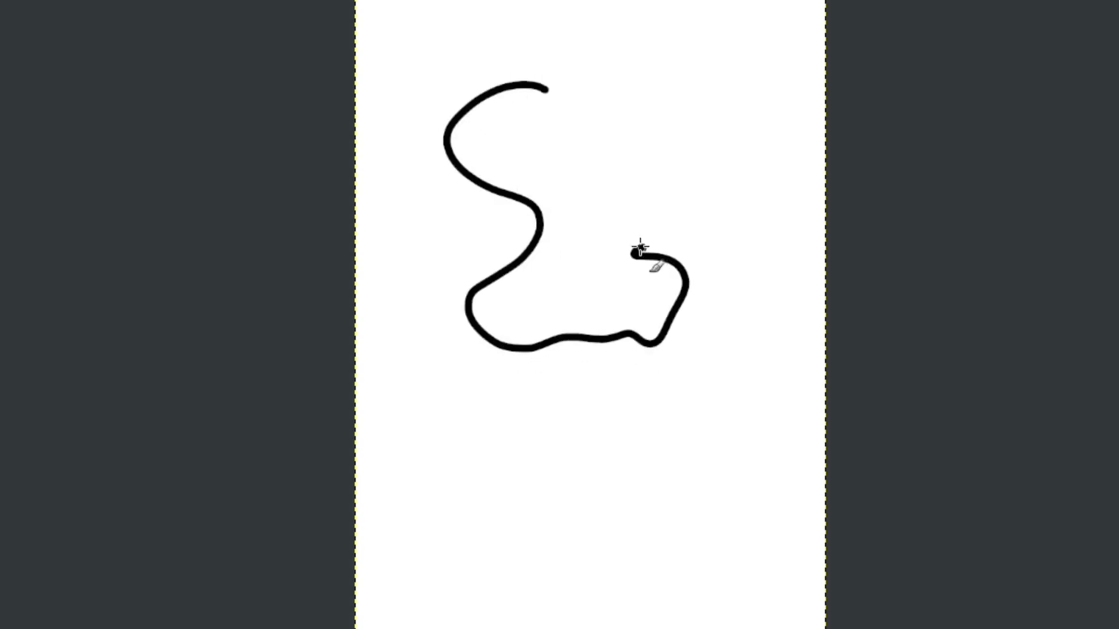
key(ctrl+z)
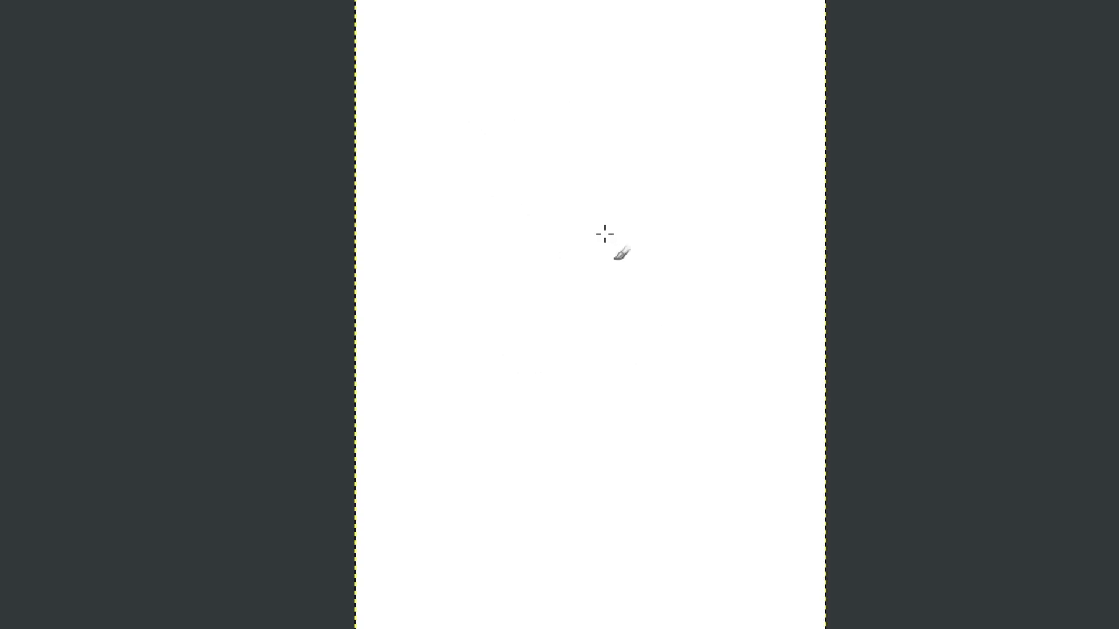
Examine the blank page at several zoom levels and positions using the navigation preview, finishing at 50% zoom
key(plus)
key(plus)
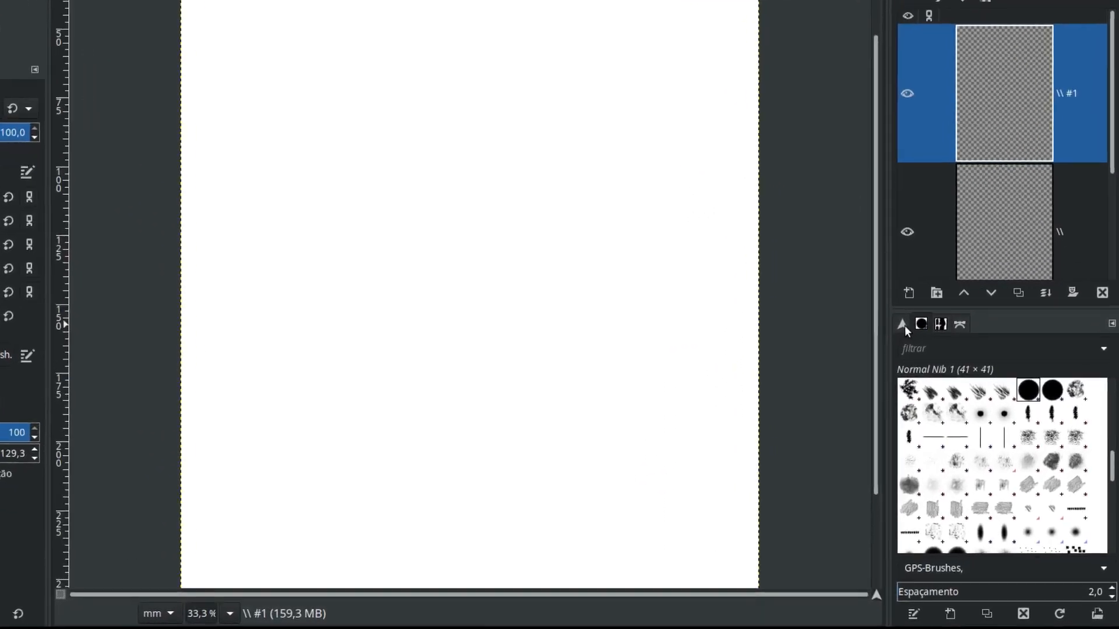
click(1000, 377)
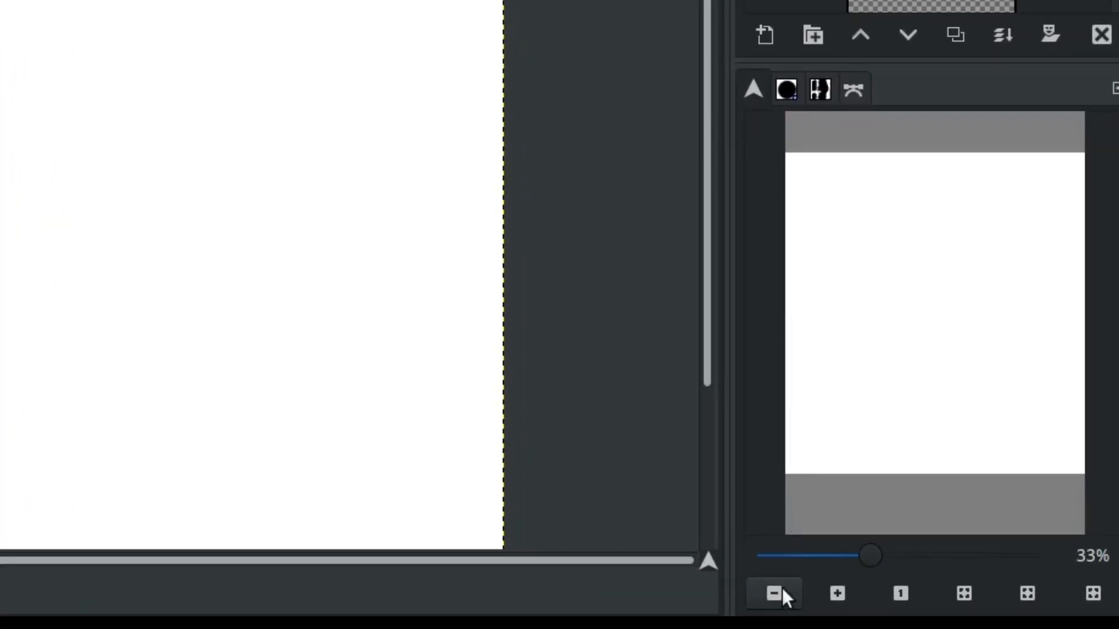
click(798, 597)
click(798, 597)
click(837, 593)
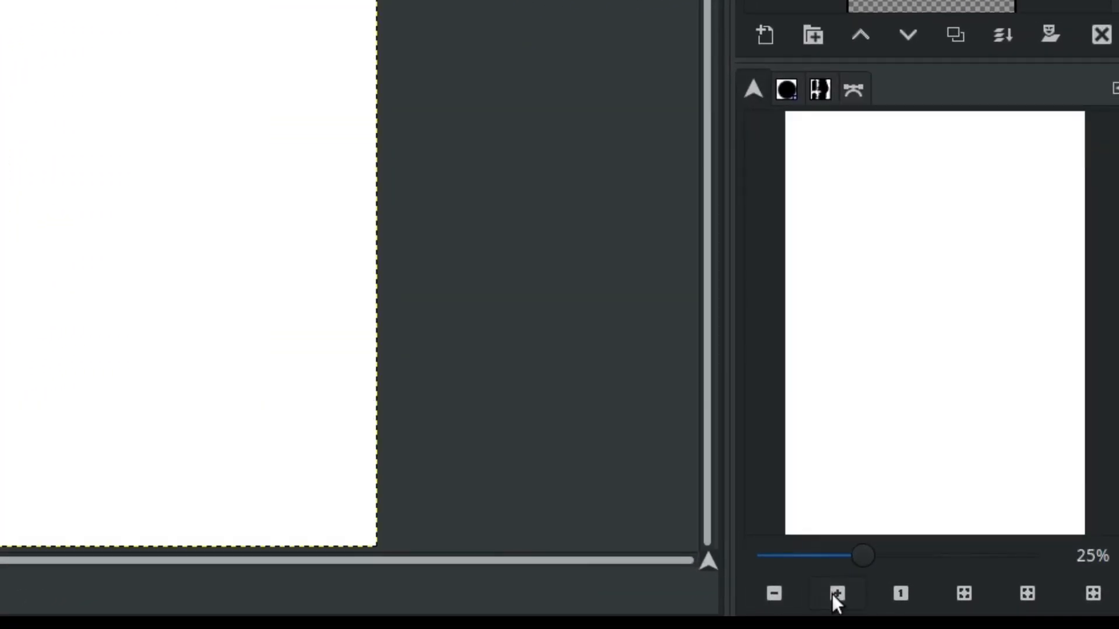
click(838, 593)
click(837, 593)
click(838, 594)
drag(940, 341, 957, 225)
click(837, 594)
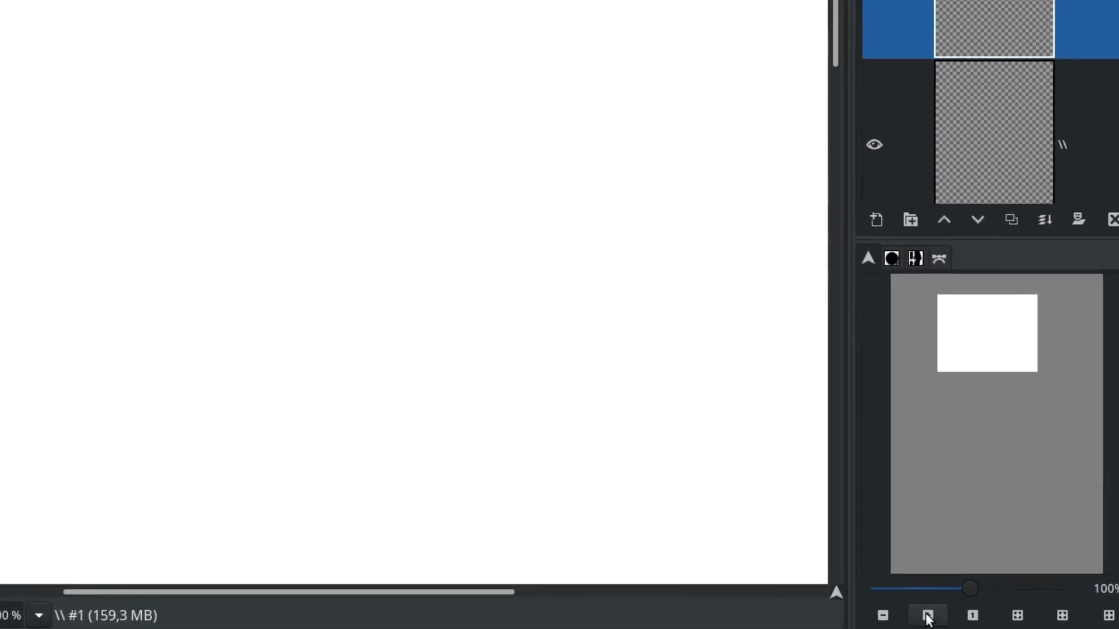
click(838, 593)
click(951, 626)
click(951, 626)
drag(1027, 430, 1027, 454)
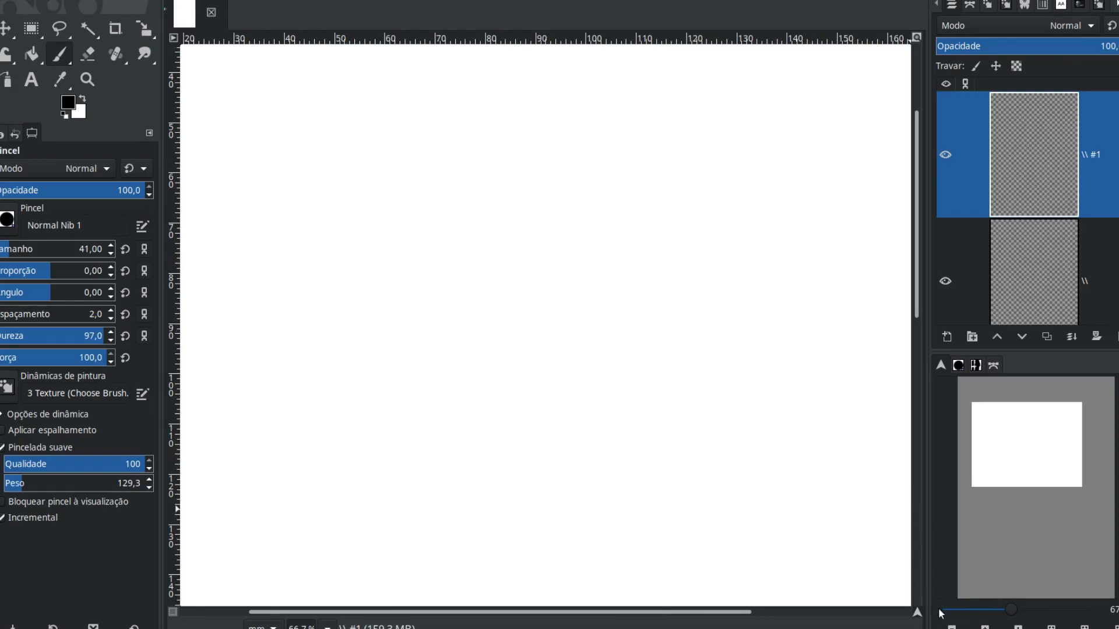
click(951, 626)
drag(1014, 468, 1017, 464)
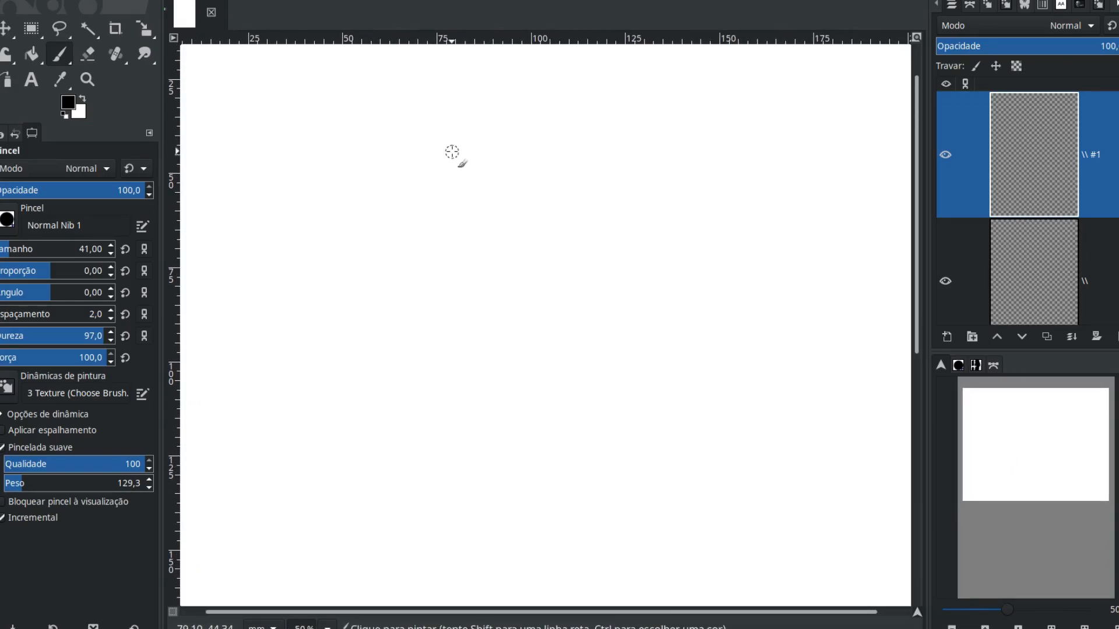
Paint a curved test stroke on the upper part of the page with Pincelada suave enabled and undo it
mouse_move(449, 137)
mouse_down()
mouse_move(389, 140)
mouse_move(361, 171)
mouse_move(350, 206)
mouse_move(383, 259)
mouse_move(322, 337)
mouse_move(347, 365)
mouse_move(412, 372)
mouse_move(463, 347)
mouse_move(478, 298)
mouse_up()
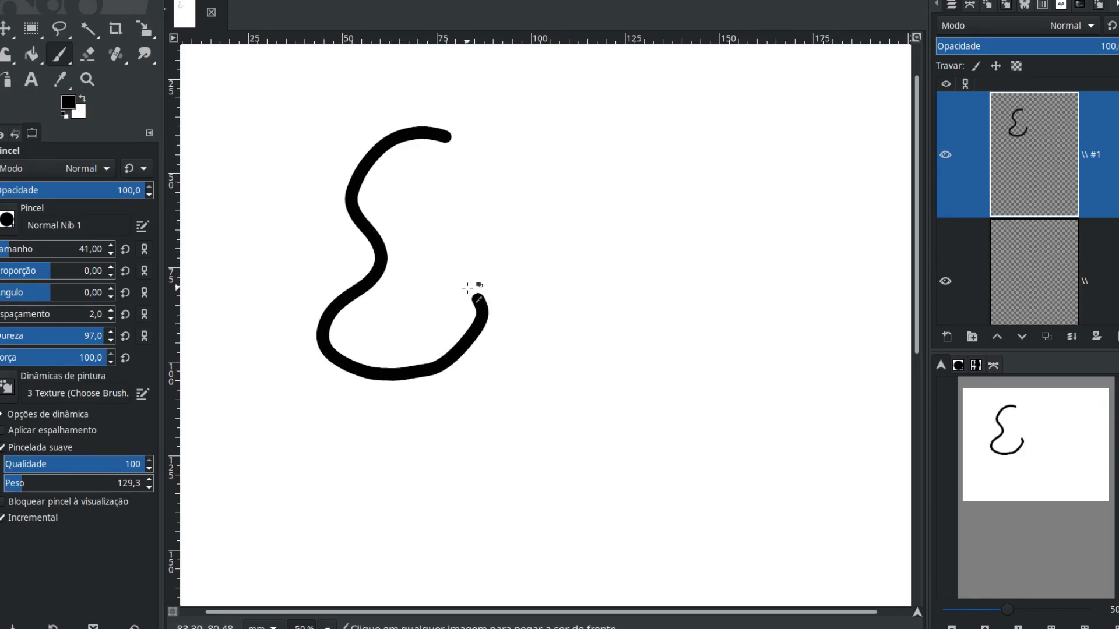
key(ctrl+z)
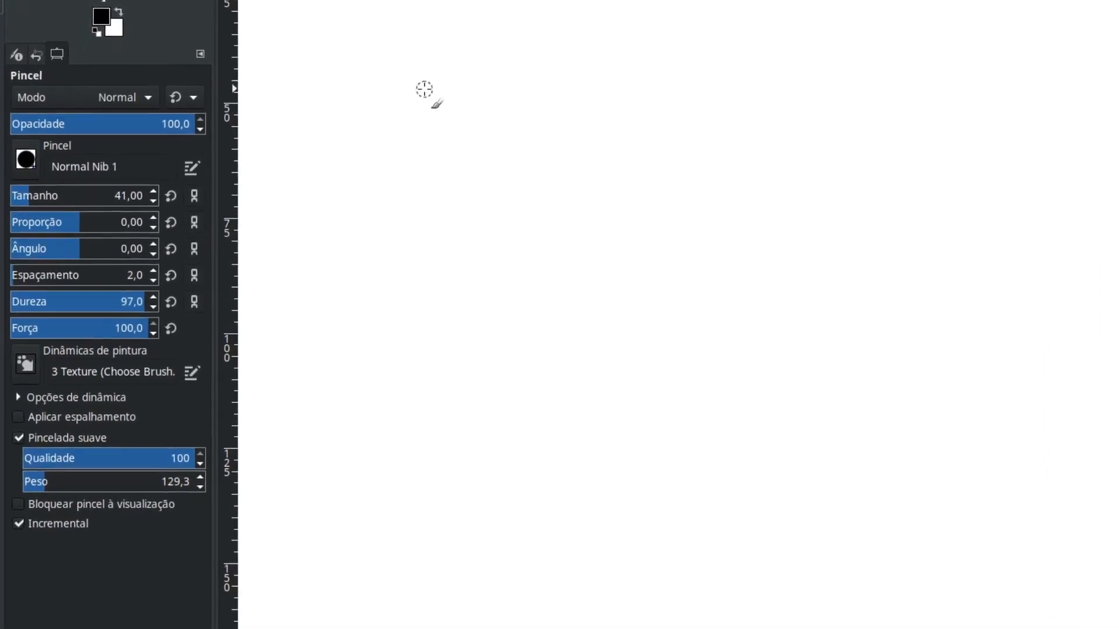
Turn off Pincelada suave, paint a thick winding outline to test the unsmoothed brush, and undo it
click(26, 449)
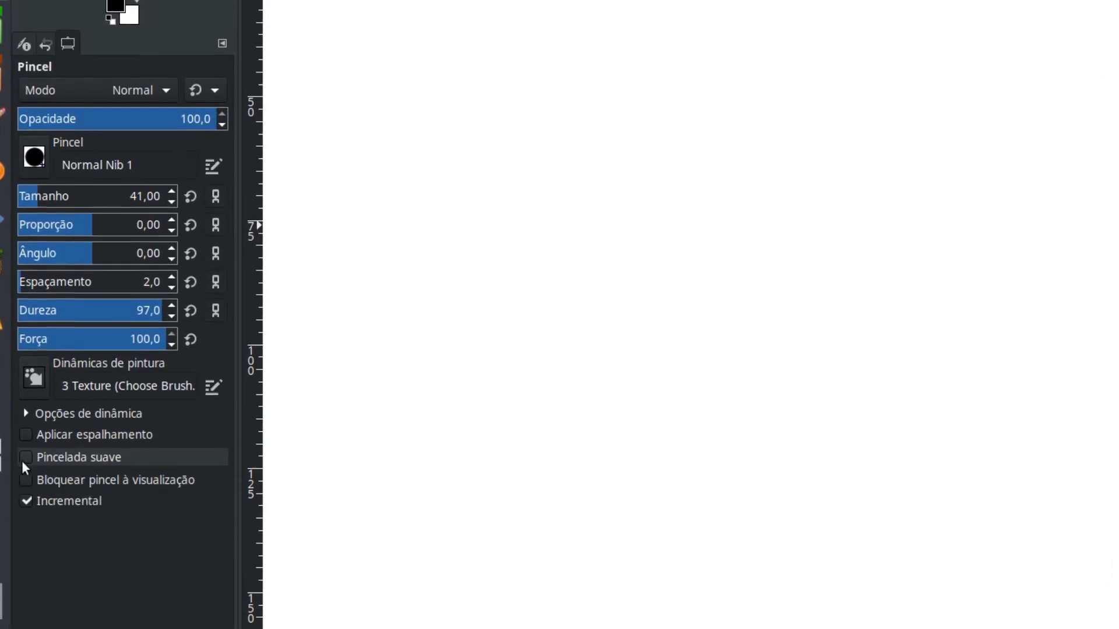
mouse_move(637, 58)
mouse_down()
mouse_move(517, 84)
mouse_move(475, 159)
mouse_move(522, 223)
mouse_move(534, 319)
mouse_move(457, 404)
mouse_move(502, 479)
mouse_move(572, 467)
mouse_move(571, 411)
mouse_move(624, 337)
mouse_move(809, 224)
mouse_move(752, 276)
mouse_move(716, 338)
mouse_move(729, 403)
mouse_move(640, 443)
mouse_move(645, 428)
mouse_move(629, 527)
mouse_move(578, 564)
mouse_move(547, 539)
mouse_move(482, 531)
mouse_move(410, 454)
mouse_move(414, 375)
mouse_move(453, 317)
mouse_move(426, 235)
mouse_move(434, 112)
mouse_move(543, 50)
mouse_move(658, 65)
mouse_move(644, 93)
mouse_up()
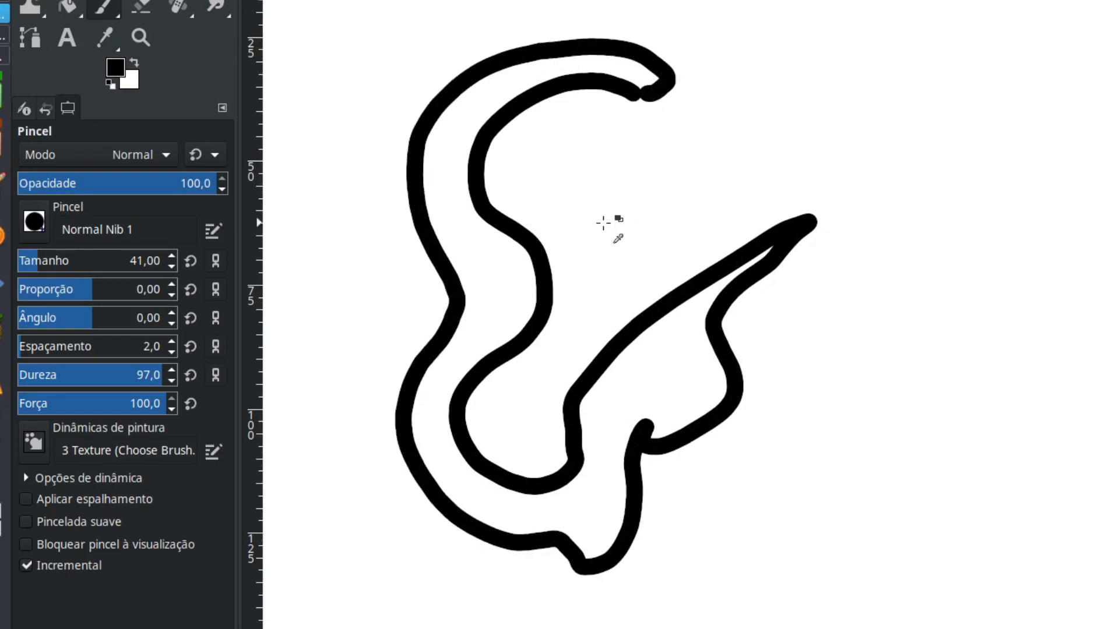
key(ctrl+z)
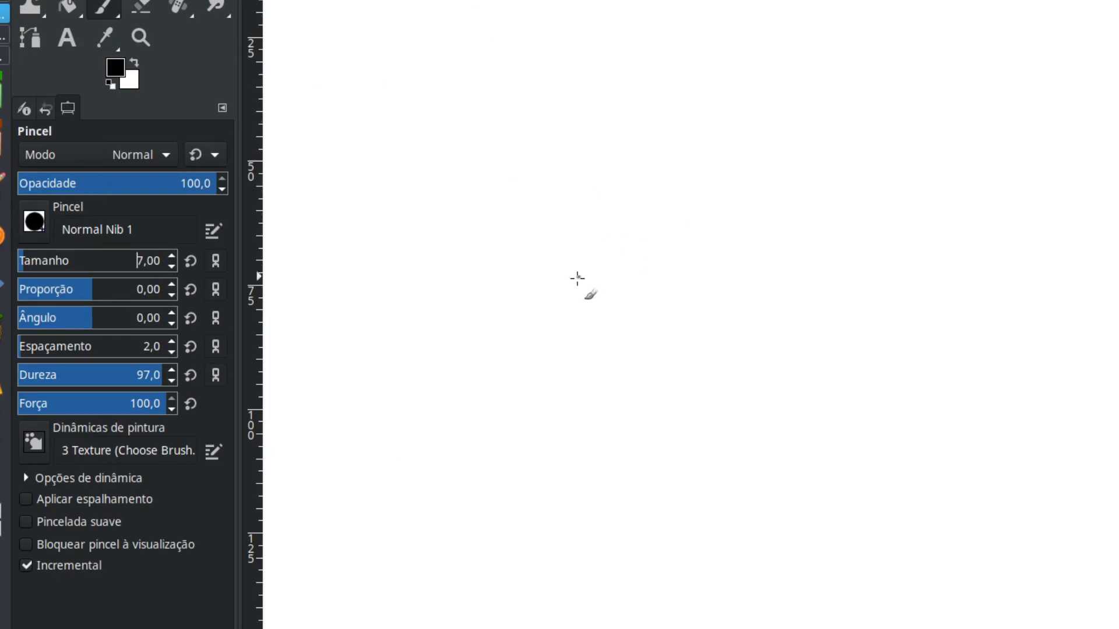
Set the brush size to 7, paint a thin unsmoothed test outline near the middle of the page, and undo it
mouse_move(533, 303)
mouse_down()
mouse_move(551, 241)
mouse_move(598, 198)
mouse_move(695, 159)
mouse_move(679, 206)
mouse_move(769, 261)
mouse_move(797, 319)
mouse_move(728, 347)
mouse_move(644, 289)
mouse_move(566, 324)
mouse_up()
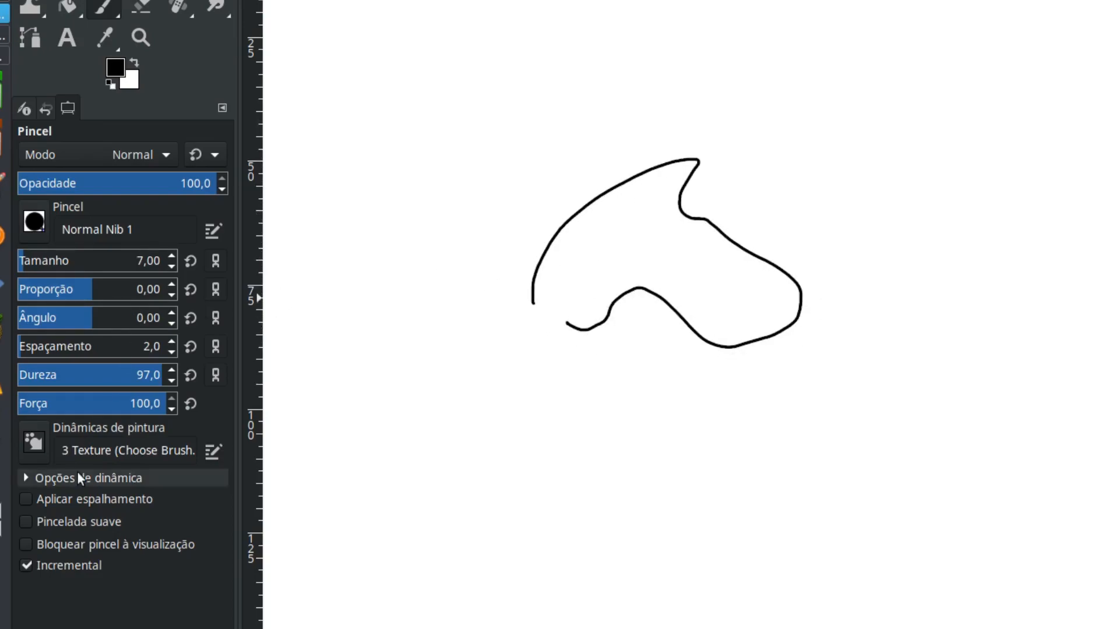
key(ctrl+z)
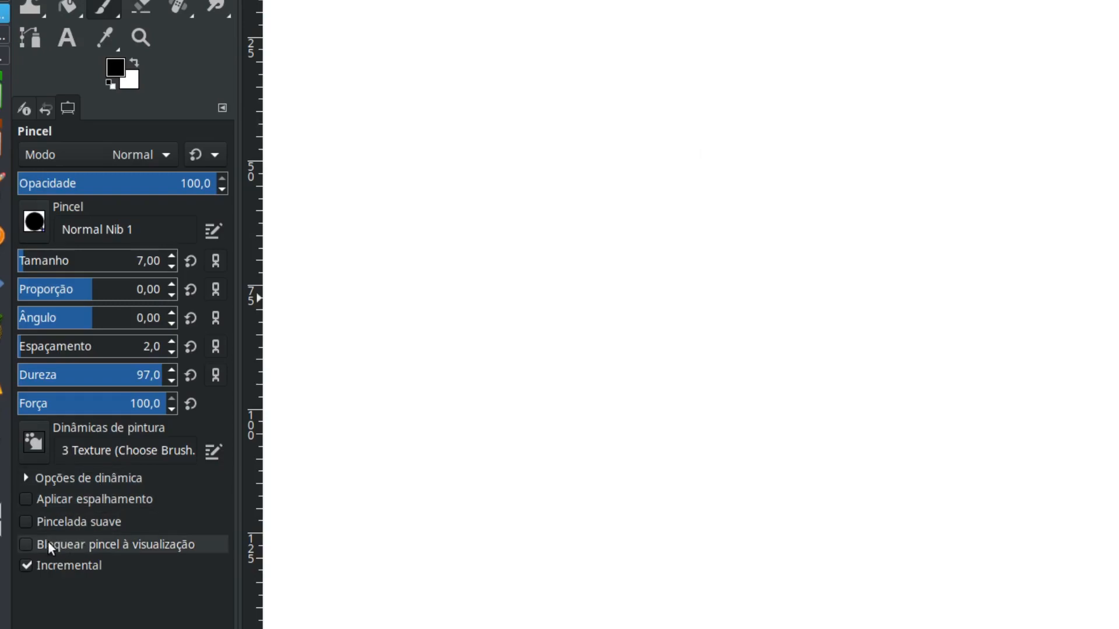
Turn Pincelada suave back on and paint a rounded, nearly closed freeform outline near the middle of the page
click(28, 521)
mouse_move(557, 317)
mouse_down()
mouse_move(556, 231)
mouse_move(656, 159)
mouse_move(808, 133)
mouse_move(853, 166)
mouse_move(809, 199)
mouse_move(843, 260)
mouse_move(794, 327)
mouse_move(711, 350)
mouse_move(593, 416)
mouse_move(561, 363)
mouse_move(551, 319)
mouse_up()
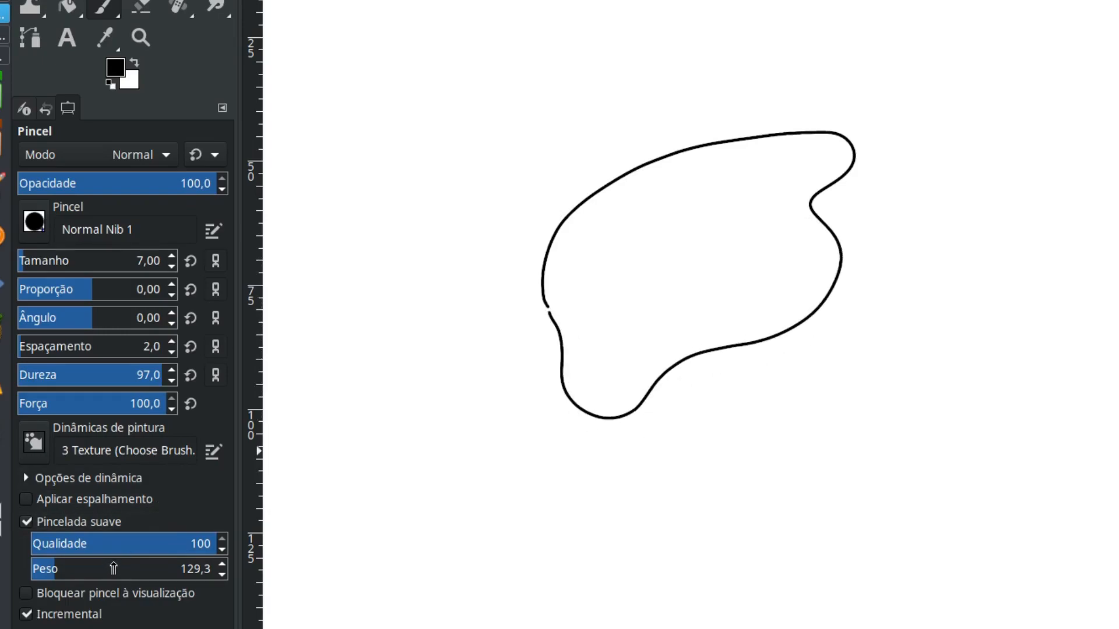
Set the smooth stroke weight to 499,2 and paint a long leaf-like outline with a flared base beneath it
drag(92, 570, 123, 570)
mouse_move(432, 316)
mouse_down()
mouse_move(449, 191)
mouse_move(496, 149)
mouse_move(665, 84)
mouse_move(690, 93)
mouse_move(548, 171)
mouse_move(504, 331)
mouse_move(481, 348)
mouse_move(425, 324)
mouse_up()
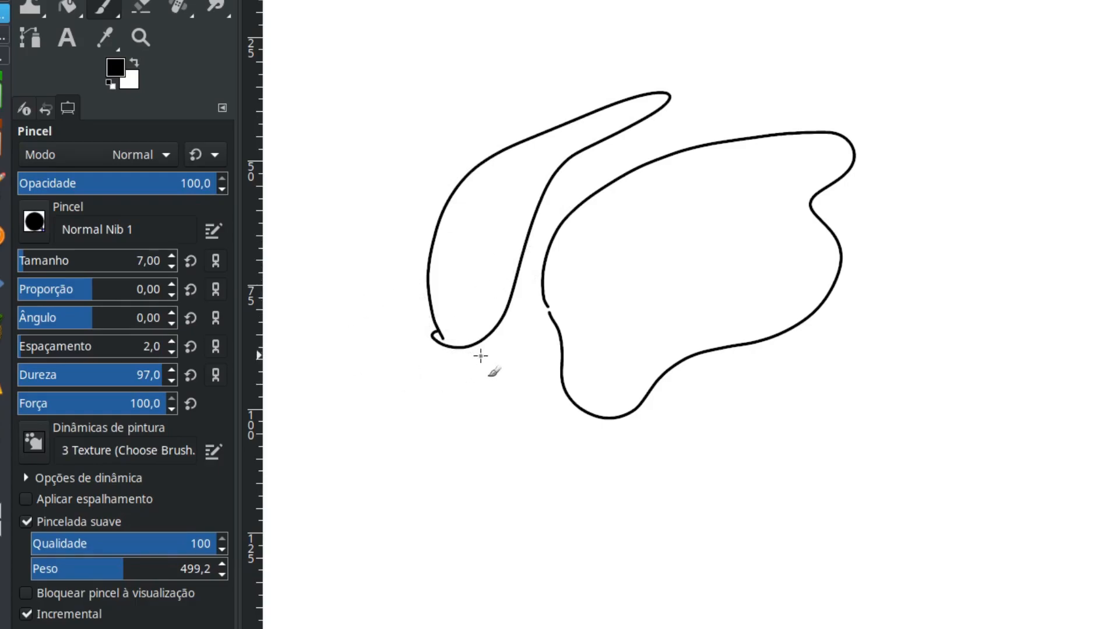
mouse_move(411, 330)
mouse_down()
mouse_move(424, 361)
mouse_move(462, 366)
mouse_move(424, 355)
mouse_move(357, 423)
mouse_move(399, 442)
mouse_move(528, 443)
mouse_move(544, 417)
mouse_move(487, 351)
mouse_move(512, 332)
mouse_up()
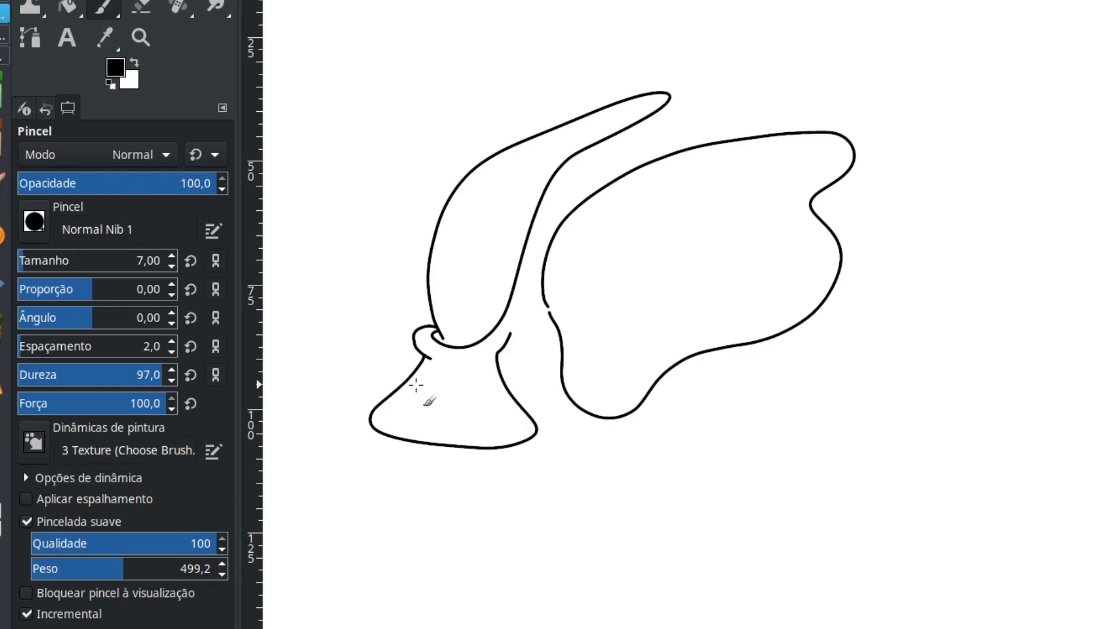
Lower the smooth stroke weight and paint an irregular outline below the flared base plus a short hooked curve beside the leaf shape
drag(79, 570, 38, 571)
mouse_move(547, 431)
mouse_down()
mouse_move(508, 543)
mouse_move(430, 521)
mouse_move(362, 454)
mouse_move(359, 412)
mouse_up()
mouse_move(406, 220)
mouse_down()
mouse_move(344, 279)
mouse_move(346, 315)
mouse_up()
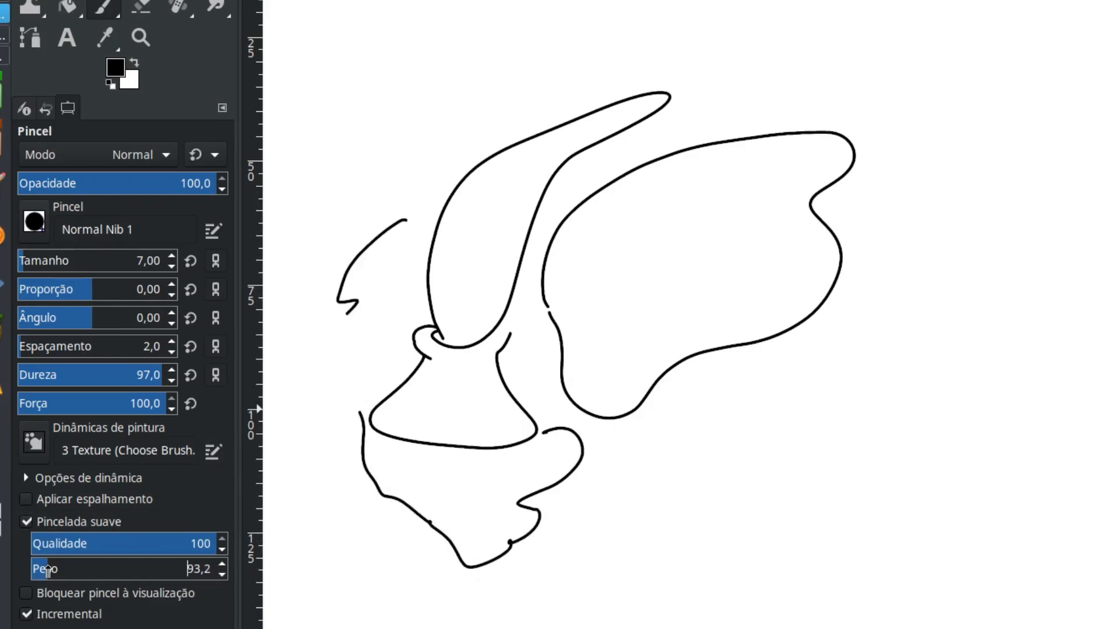
Paint loose zigzag strokes above the short hooked curve, then clear everything painted on the layer
drag(445, 87, 371, 195)
drag(407, 187, 407, 222)
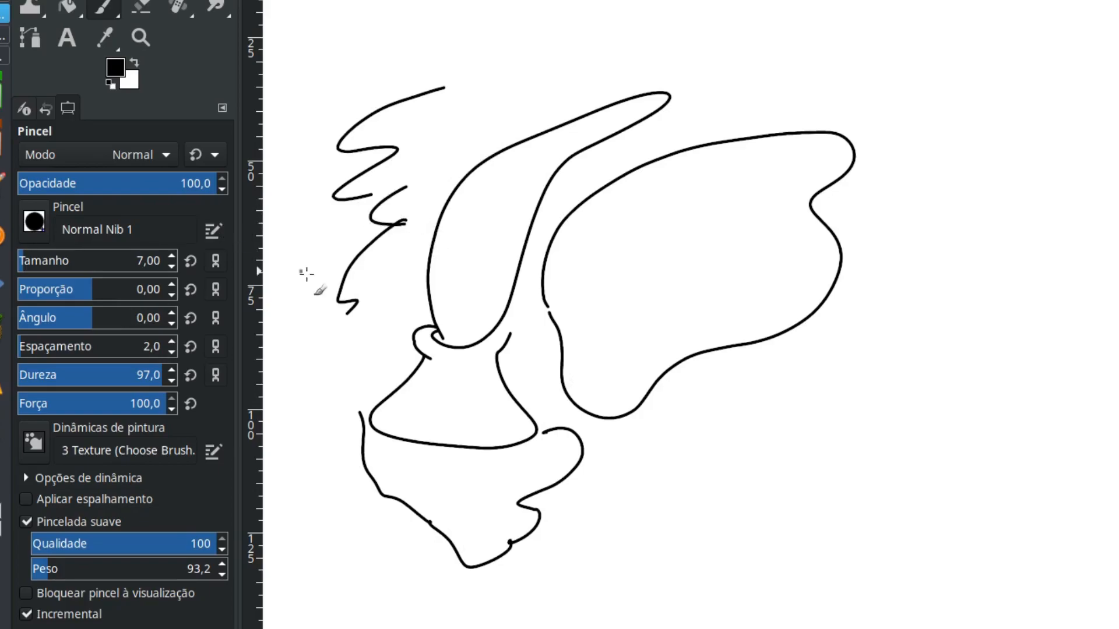
key(Delete)
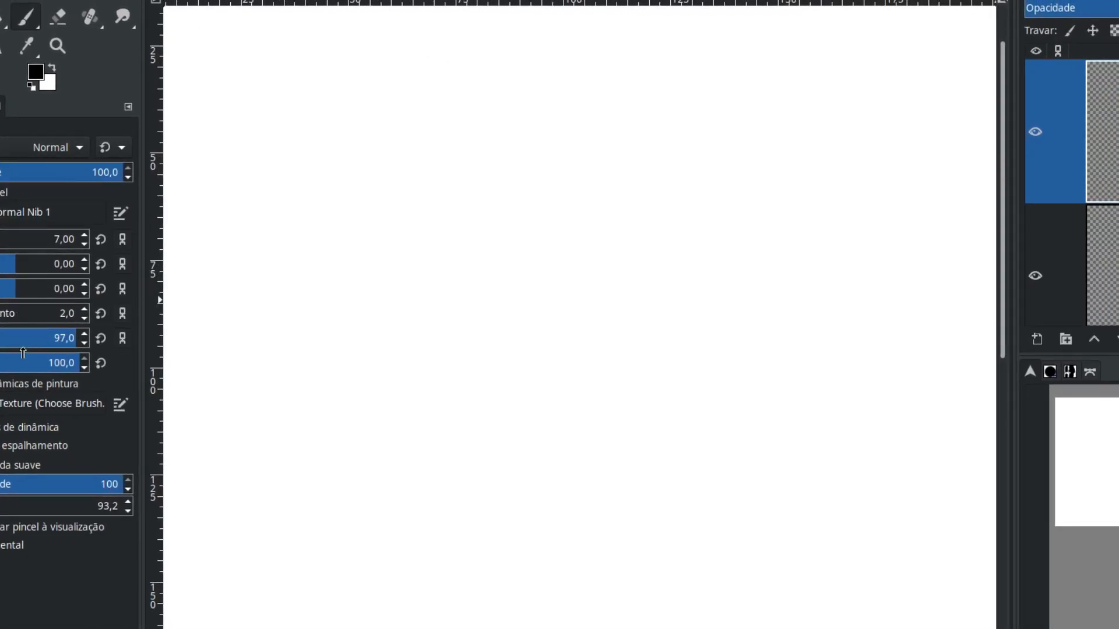
Lower the brush hardness (Dureza) to 13, painting test strokes before and after the change and undoing them
mouse_move(374, 101)
mouse_down()
mouse_move(337, 192)
mouse_move(332, 282)
mouse_up()
key(ctrl+z)
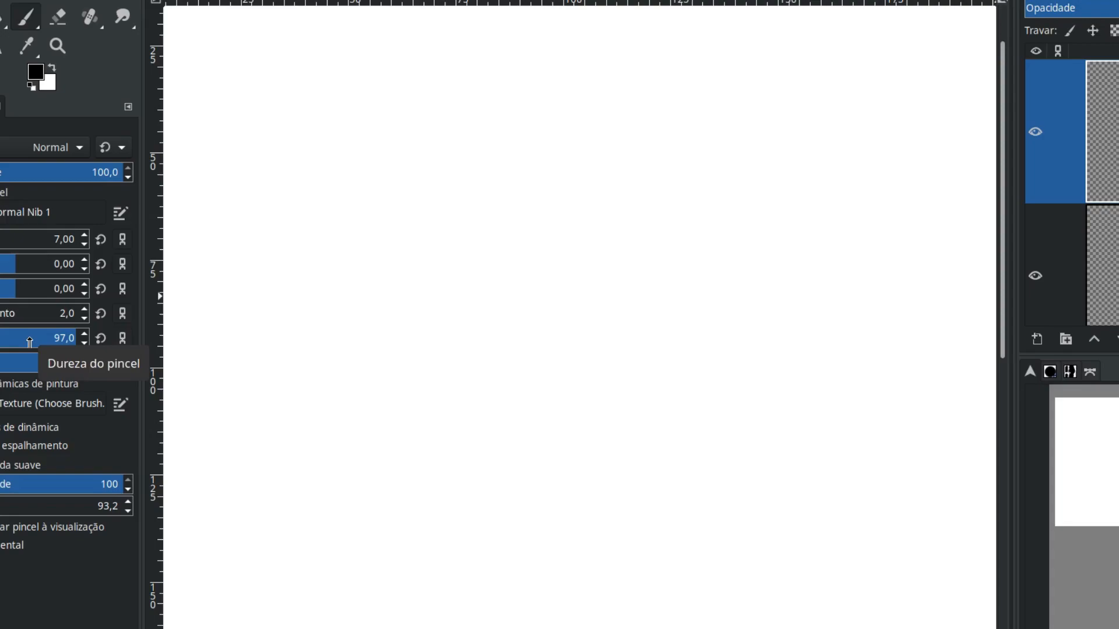
click(3, 340)
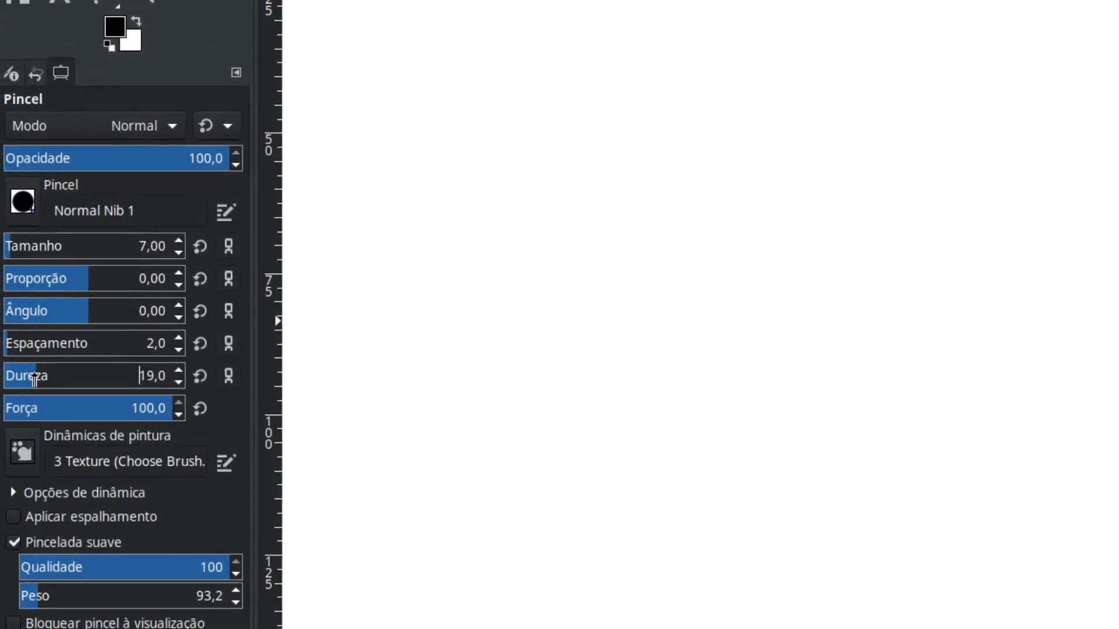
drag(35, 380, 29, 384)
mouse_move(705, 2)
mouse_down()
mouse_move(655, 3)
mouse_move(582, 40)
mouse_move(543, 130)
mouse_move(586, 197)
mouse_move(516, 261)
mouse_move(590, 325)
mouse_up()
key(ctrl+z)
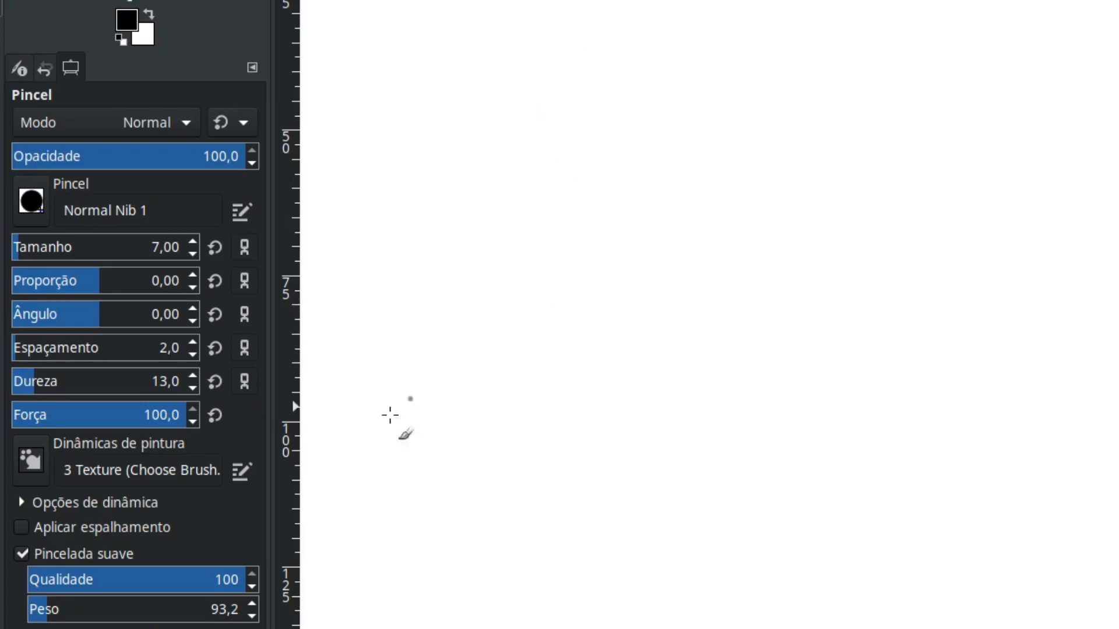
Set Força to 23 and paint an hourglass outline, then raise Tamanho to 40 and paint a wavy stroke beside it
drag(89, 413, 51, 415)
mouse_move(624, 31)
mouse_down()
mouse_move(552, 62)
mouse_move(540, 122)
mouse_move(585, 170)
mouse_move(525, 231)
mouse_move(567, 304)
mouse_move(670, 291)
mouse_move(667, 225)
mouse_move(642, 171)
mouse_move(713, 107)
mouse_move(700, 35)
mouse_move(638, 21)
mouse_move(617, 29)
mouse_up()
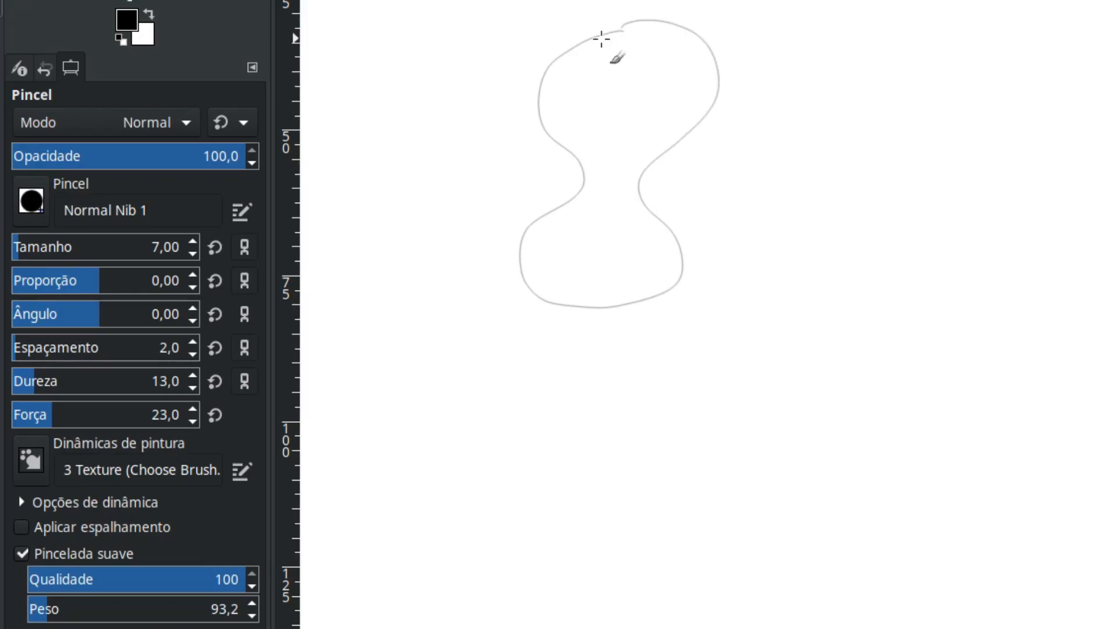
drag(36, 239, 37, 247)
mouse_move(454, 99)
mouse_down()
mouse_move(396, 168)
mouse_move(461, 232)
mouse_move(453, 334)
mouse_move(563, 378)
mouse_up()
Set Força to 5 and Dureza to 2 while painting soft test curves, then undo all the test strokes
drag(51, 417, 20, 424)
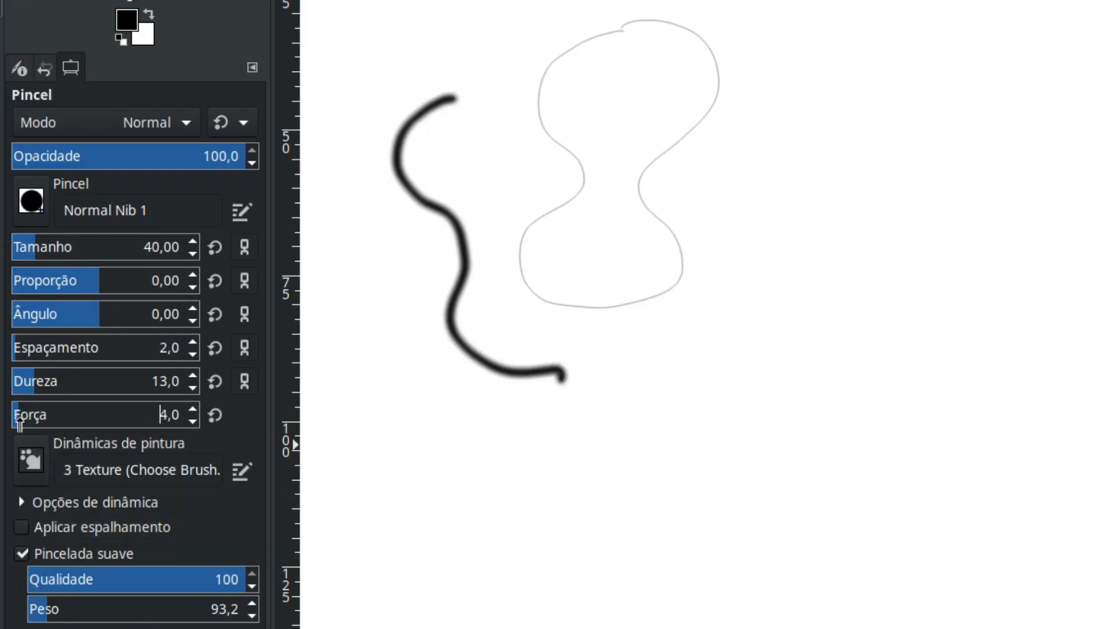
mouse_move(692, 180)
mouse_down()
mouse_move(646, 213)
mouse_move(711, 425)
mouse_move(735, 443)
mouse_up()
drag(29, 387, 15, 388)
mouse_move(837, 143)
mouse_down()
mouse_move(751, 194)
mouse_move(808, 331)
mouse_move(931, 448)
mouse_up()
key(ctrl+z)
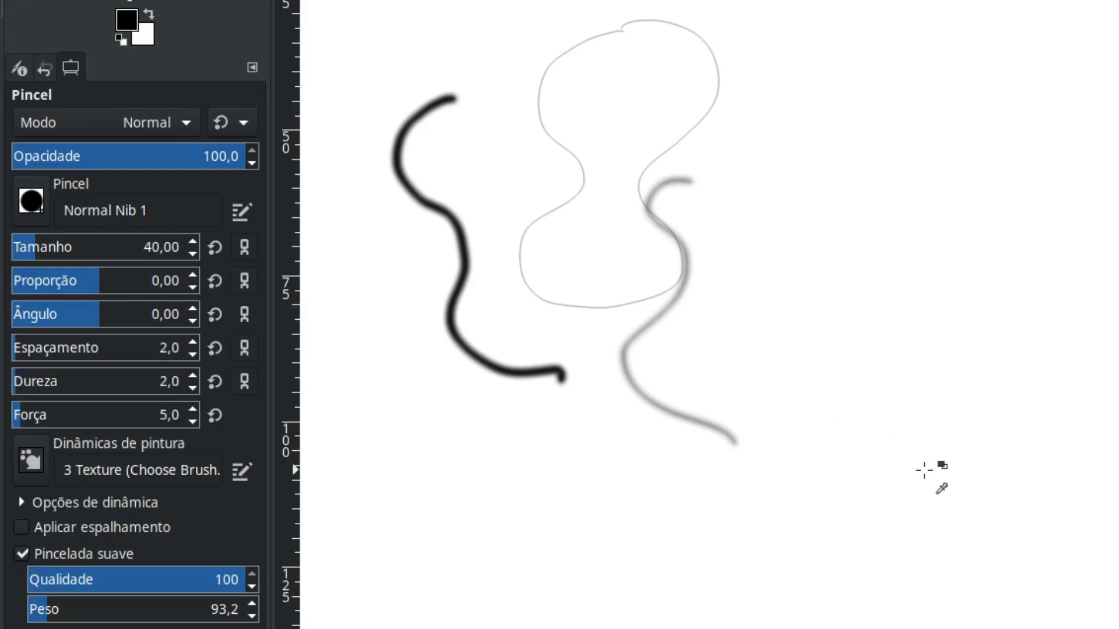
key(ctrl+z)
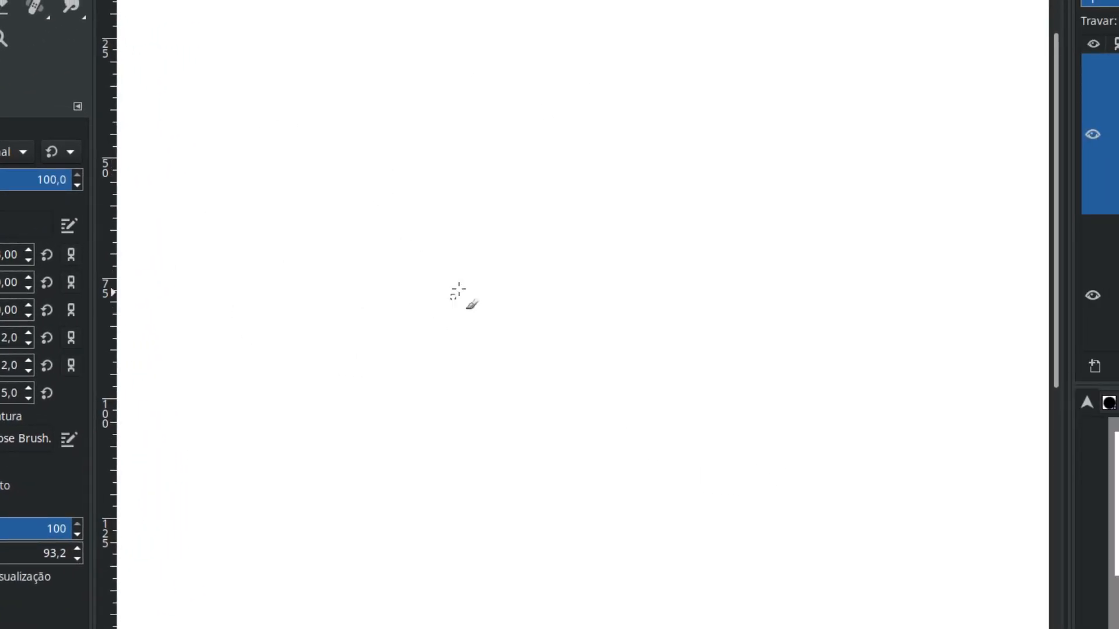
Adjust the brush to Tamanho 22 and Força 9 while painting soft rounded test outlines, undoing each one
mouse_move(465, 245)
mouse_down()
mouse_move(349, 285)
mouse_move(455, 331)
mouse_up()
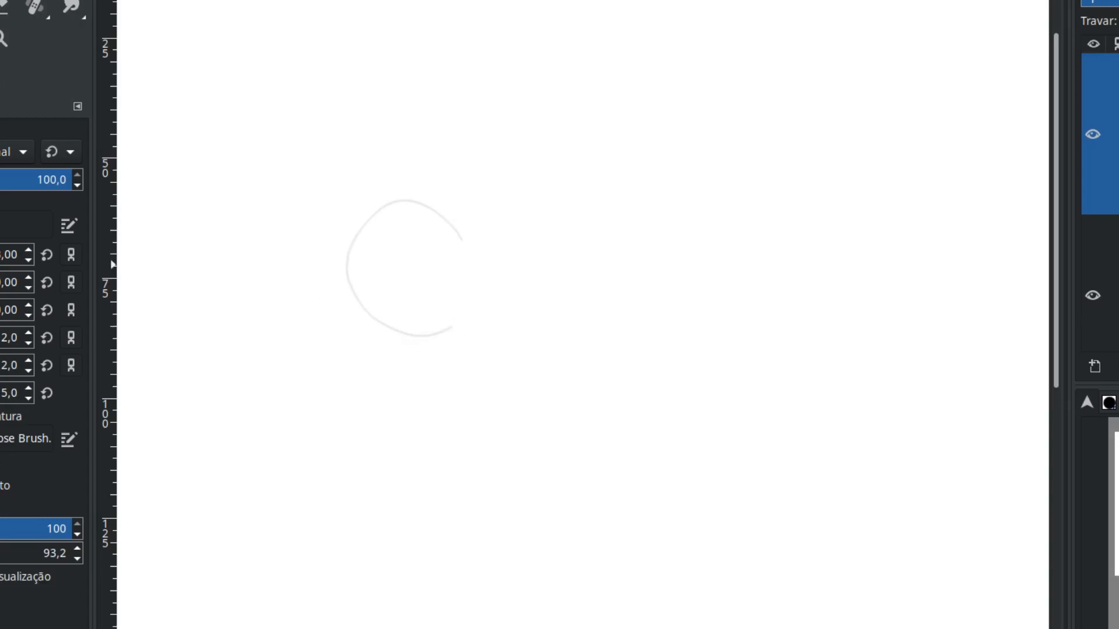
key(ctrl+z)
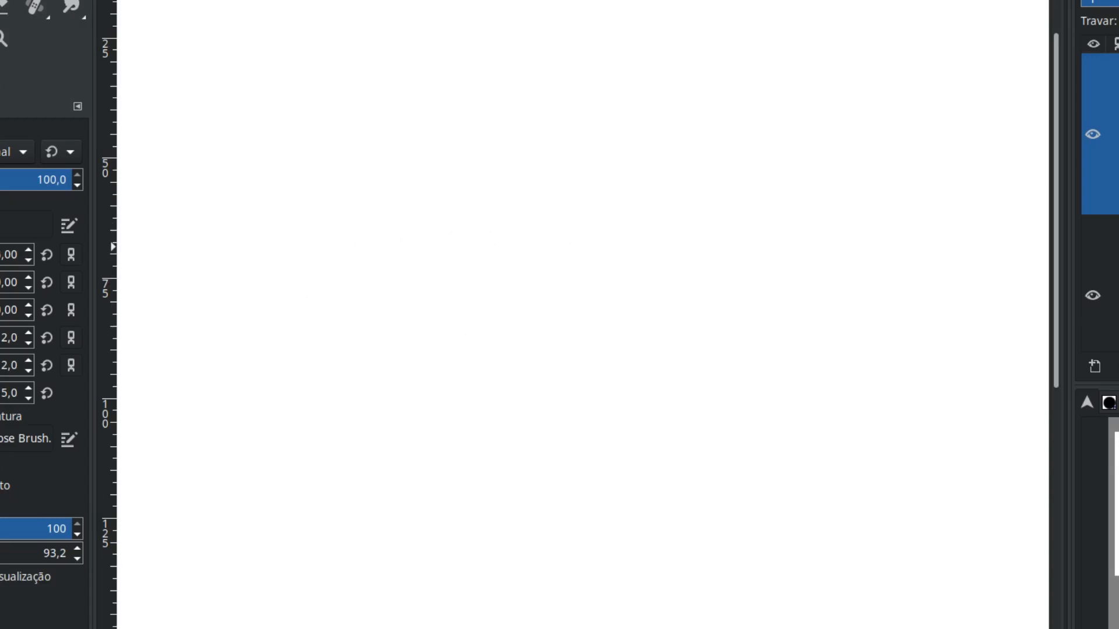
mouse_move(354, 269)
mouse_down()
mouse_move(498, 327)
mouse_move(408, 294)
mouse_up()
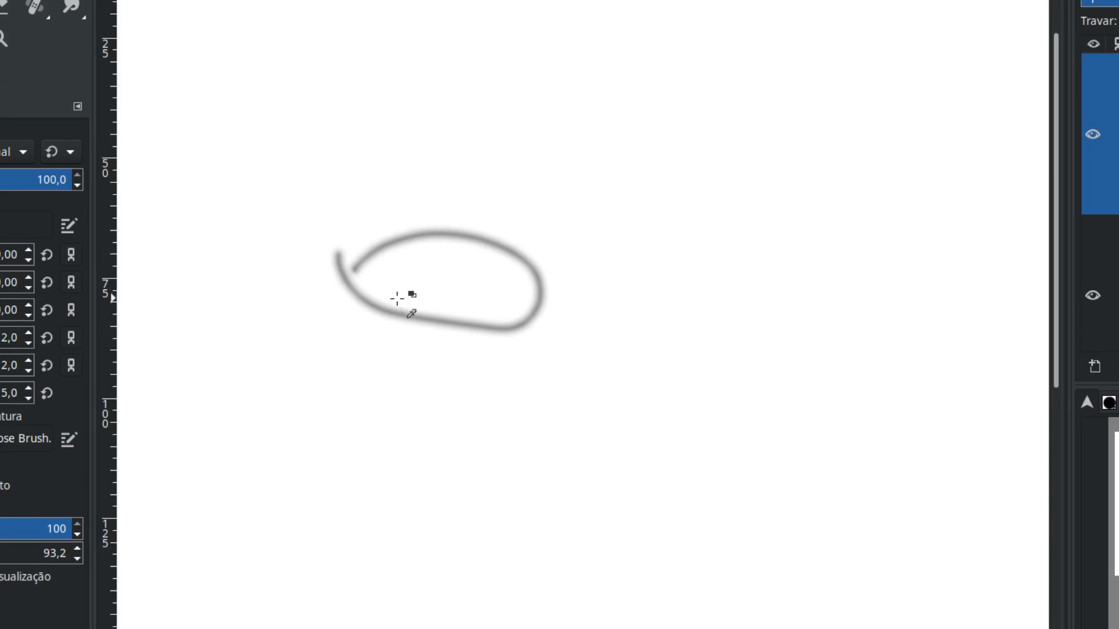
key(ctrl+z)
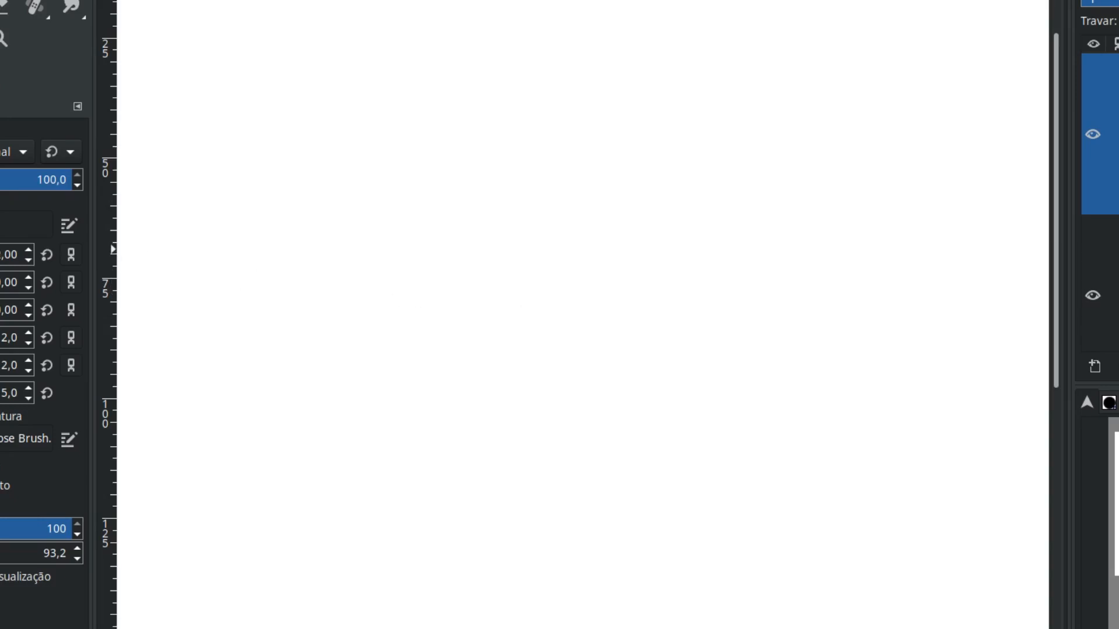
mouse_move(496, 232)
mouse_down()
mouse_move(370, 228)
mouse_move(441, 324)
mouse_move(516, 296)
mouse_move(492, 231)
mouse_move(466, 229)
mouse_up()
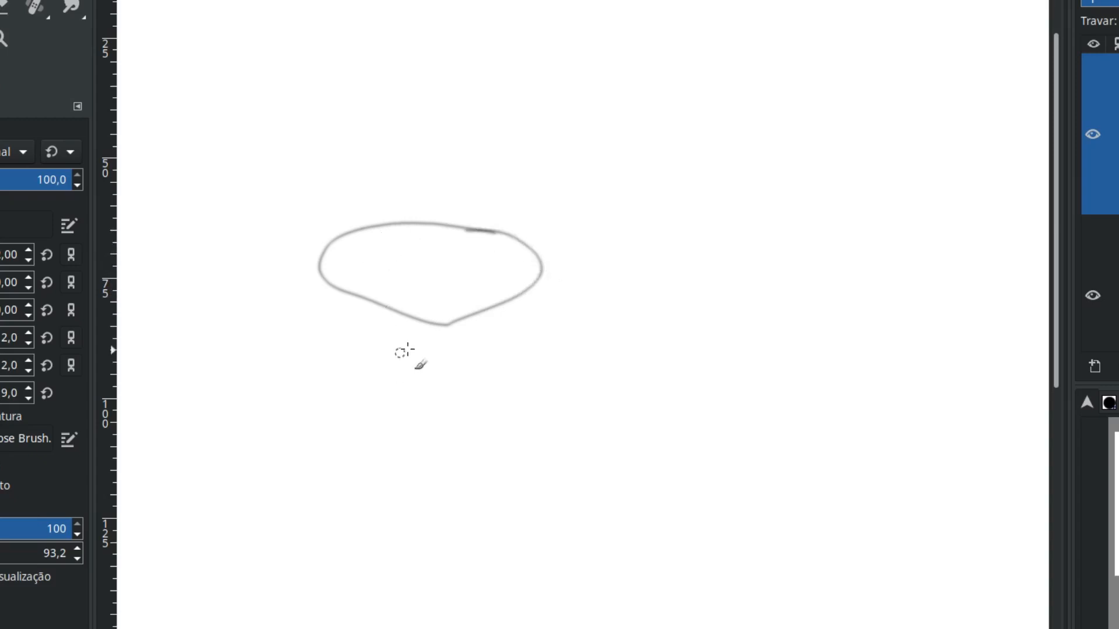
key(ctrl+z)
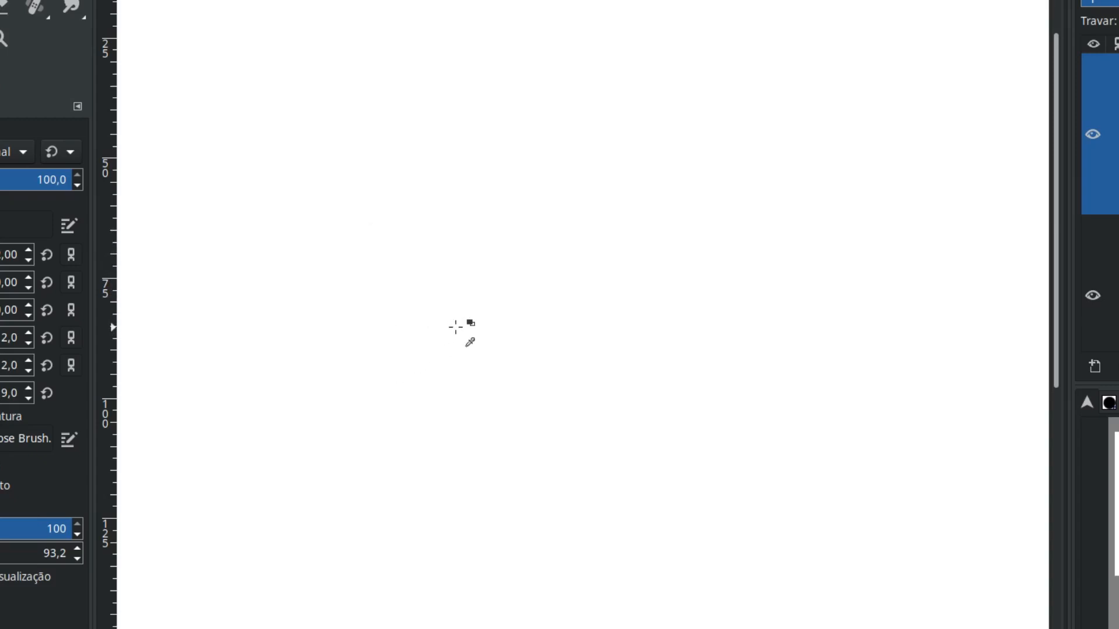
Sketch a cartoon dog's head with an oval nose, domed skull, hanging muzzle, curved mouth and lower jaw
mouse_move(518, 267)
mouse_down()
mouse_move(355, 290)
mouse_move(445, 319)
mouse_move(526, 314)
mouse_move(526, 275)
mouse_move(506, 266)
mouse_move(529, 299)
mouse_move(483, 323)
mouse_move(424, 334)
mouse_move(350, 292)
mouse_move(462, 331)
mouse_move(531, 300)
mouse_move(541, 276)
mouse_move(490, 262)
mouse_move(592, 253)
mouse_move(472, 260)
mouse_move(565, 254)
mouse_move(582, 157)
mouse_move(774, 129)
mouse_move(820, 268)
mouse_up()
drag(832, 185, 809, 297)
mouse_move(437, 319)
mouse_down()
mouse_move(464, 409)
mouse_move(435, 364)
mouse_move(447, 387)
mouse_move(562, 430)
mouse_move(511, 421)
mouse_move(673, 400)
mouse_move(653, 369)
mouse_move(686, 431)
mouse_move(471, 418)
mouse_move(445, 404)
mouse_move(407, 417)
mouse_move(371, 354)
mouse_move(383, 299)
mouse_move(380, 371)
mouse_move(408, 417)
mouse_up()
mouse_move(382, 303)
mouse_down()
mouse_move(406, 425)
mouse_move(591, 493)
mouse_move(592, 472)
mouse_move(784, 454)
mouse_move(821, 292)
mouse_move(810, 443)
mouse_up()
drag(420, 408, 453, 487)
mouse_move(451, 397)
mouse_down()
mouse_move(413, 419)
mouse_move(444, 399)
mouse_move(560, 415)
mouse_move(590, 398)
mouse_up()
Sketch the dog's two eyes with pupils, and add eyebrow lines with small frown creases between them
mouse_move(644, 175)
mouse_down()
mouse_move(702, 181)
mouse_move(662, 178)
mouse_move(744, 216)
mouse_up()
mouse_move(712, 286)
mouse_down()
mouse_move(648, 266)
mouse_move(705, 285)
mouse_move(719, 225)
mouse_move(711, 270)
mouse_move(681, 239)
mouse_move(683, 249)
mouse_up()
mouse_move(598, 198)
mouse_down()
mouse_move(582, 248)
mouse_move(597, 192)
mouse_move(572, 202)
mouse_move(585, 231)
mouse_move(587, 205)
mouse_move(588, 251)
mouse_move(601, 219)
mouse_up()
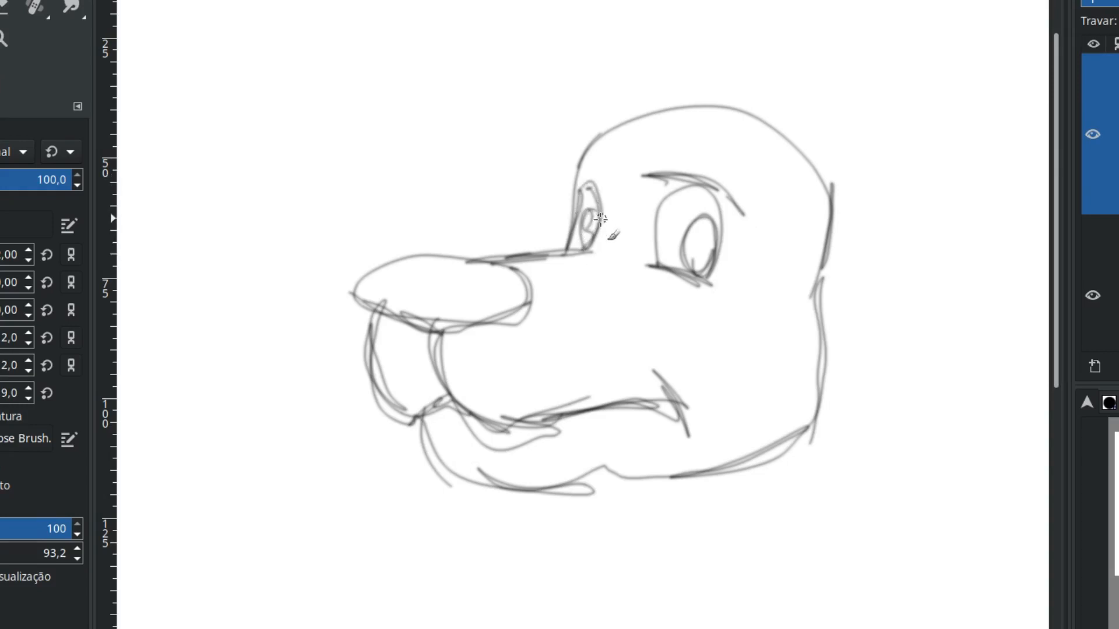
mouse_move(564, 176)
mouse_down()
mouse_move(634, 186)
mouse_move(619, 185)
mouse_move(576, 251)
mouse_up()
drag(613, 188, 578, 252)
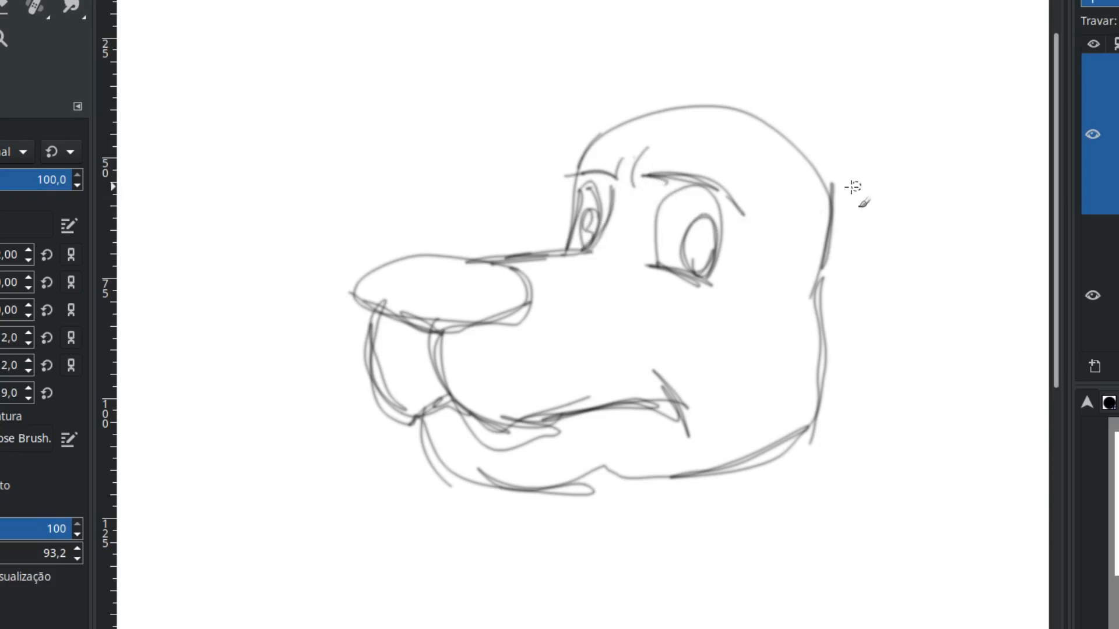
Add highlight circles in the near eye, a nostril on the nose, and darker lines beneath the nose
drag(706, 224, 690, 264)
drag(484, 295, 507, 286)
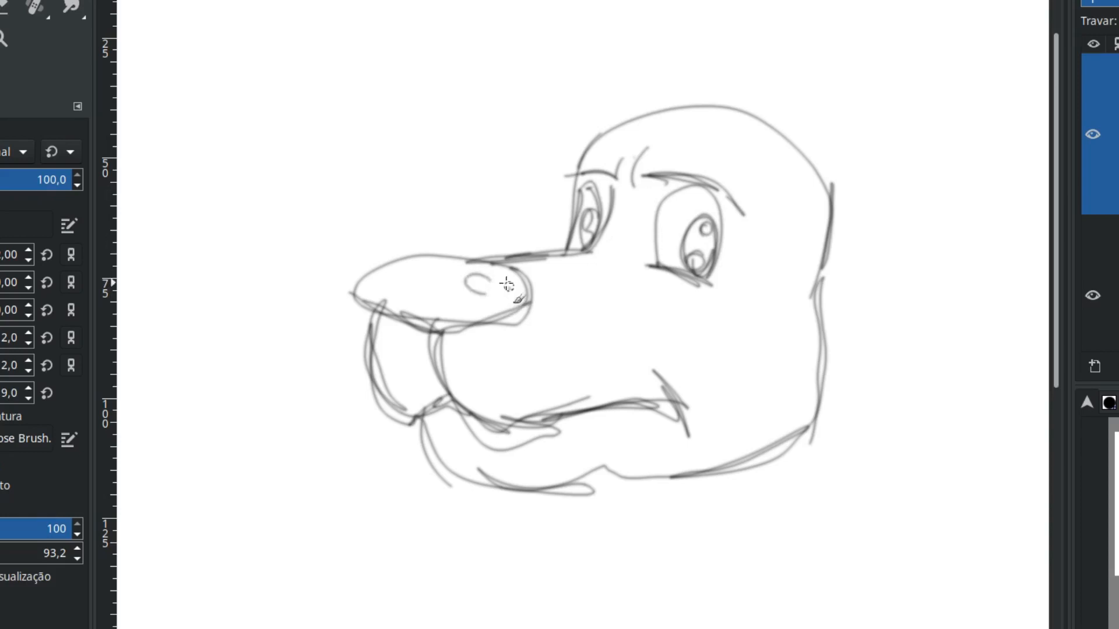
drag(398, 313, 437, 335)
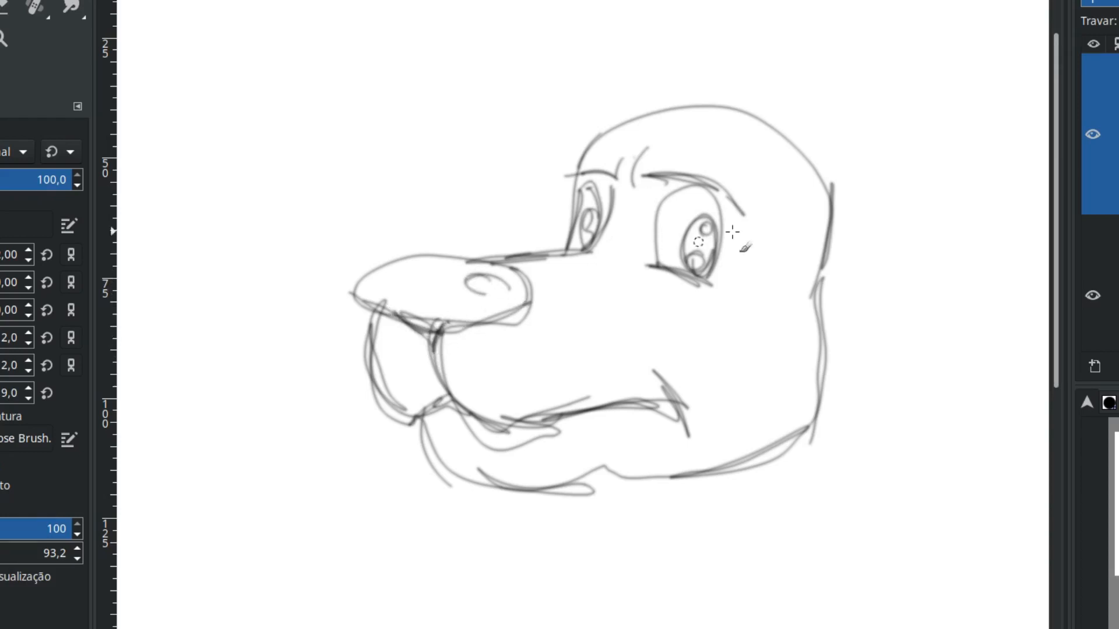
Sketch a long floppy ear hanging from the back of the dog's head, with a rounded fold at its base
mouse_move(801, 209)
mouse_down()
mouse_move(870, 173)
mouse_move(921, 210)
mouse_move(937, 255)
mouse_up()
mouse_move(801, 236)
mouse_down()
mouse_move(821, 228)
mouse_move(860, 403)
mouse_move(907, 534)
mouse_up()
mouse_move(869, 436)
mouse_down()
mouse_move(914, 542)
mouse_move(1002, 420)
mouse_move(936, 257)
mouse_move(969, 321)
mouse_move(943, 539)
mouse_move(852, 359)
mouse_move(852, 274)
mouse_move(844, 313)
mouse_up()
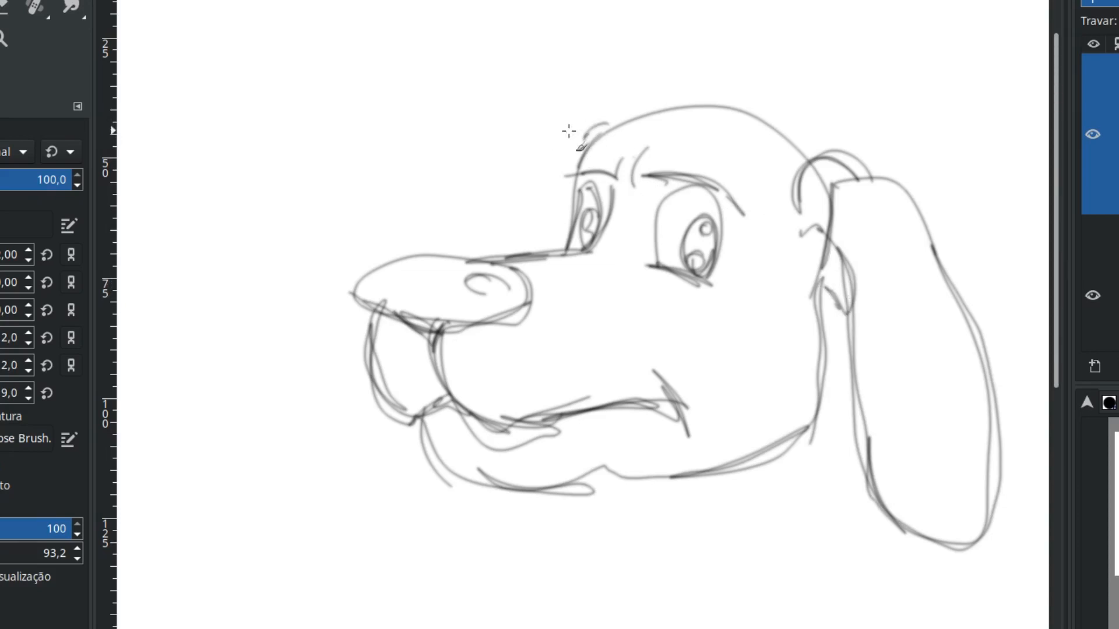
Add the far-side forehead curve, thicker eyebrows, hair tufts, and crease marks below the near eye and at the mouth corner
mouse_move(574, 151)
mouse_down()
mouse_move(528, 198)
mouse_move(512, 256)
mouse_up()
drag(567, 175, 664, 155)
mouse_move(736, 215)
mouse_down()
mouse_move(660, 152)
mouse_move(725, 196)
mouse_up()
mouse_move(663, 114)
mouse_down()
mouse_move(659, 50)
mouse_move(724, 104)
mouse_move(634, 110)
mouse_up()
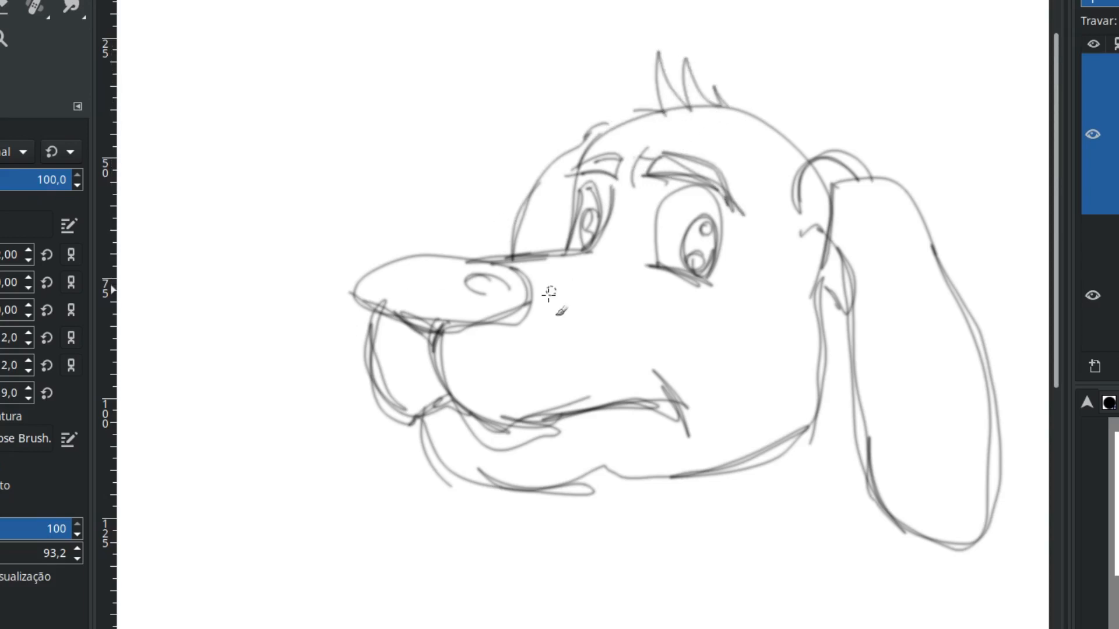
drag(647, 358, 674, 415)
drag(677, 304, 701, 303)
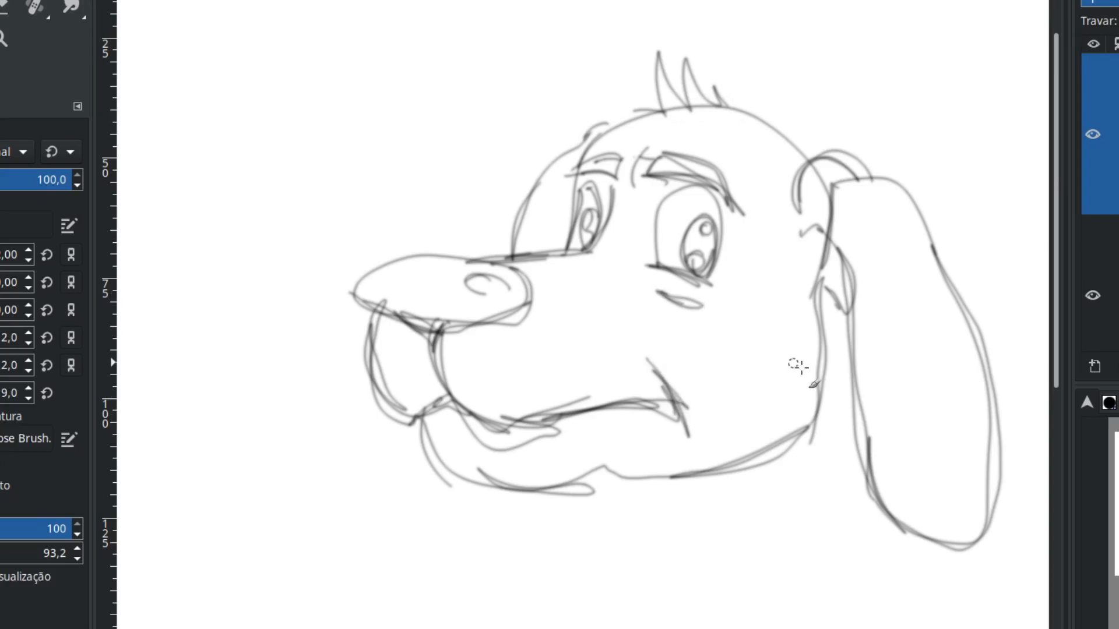
Sketch the dog's neck with a wide collar around it and the first shoulder lines below
drag(673, 477, 668, 563)
mouse_move(771, 454)
mouse_down()
mouse_move(791, 540)
mouse_move(780, 550)
mouse_move(666, 550)
mouse_move(786, 553)
mouse_move(670, 556)
mouse_move(681, 523)
mouse_move(644, 529)
mouse_move(657, 551)
mouse_move(637, 534)
mouse_move(628, 585)
mouse_move(669, 596)
mouse_move(814, 588)
mouse_move(762, 606)
mouse_move(699, 600)
mouse_move(833, 571)
mouse_move(773, 522)
mouse_move(811, 534)
mouse_move(816, 572)
mouse_up()
drag(660, 594, 644, 615)
drag(800, 588, 828, 612)
drag(813, 599, 845, 627)
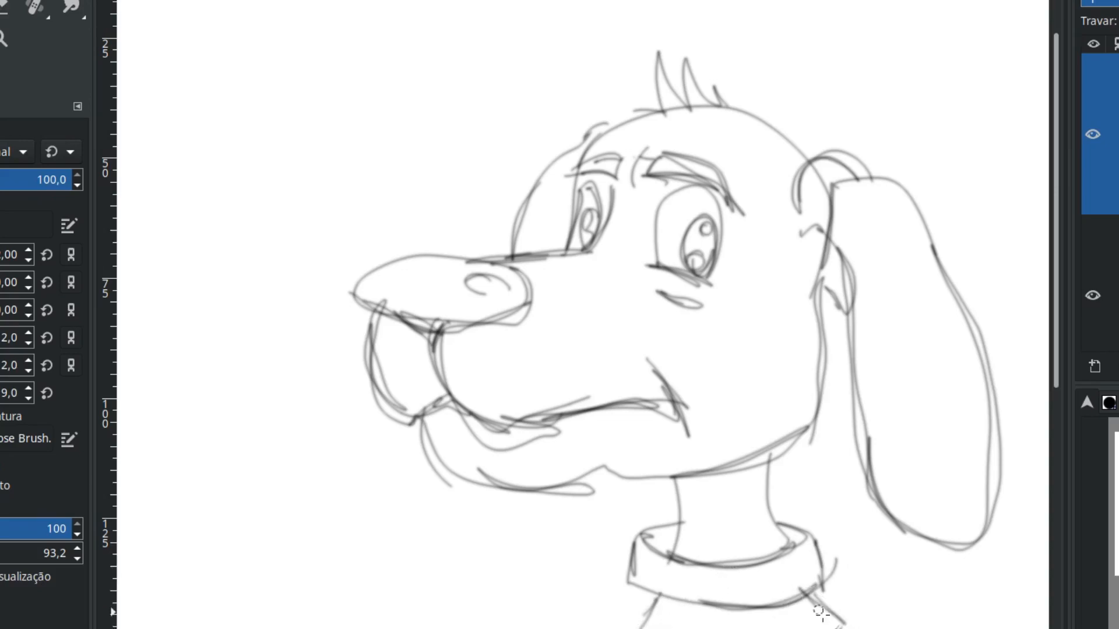
drag(714, 464, 732, 562)
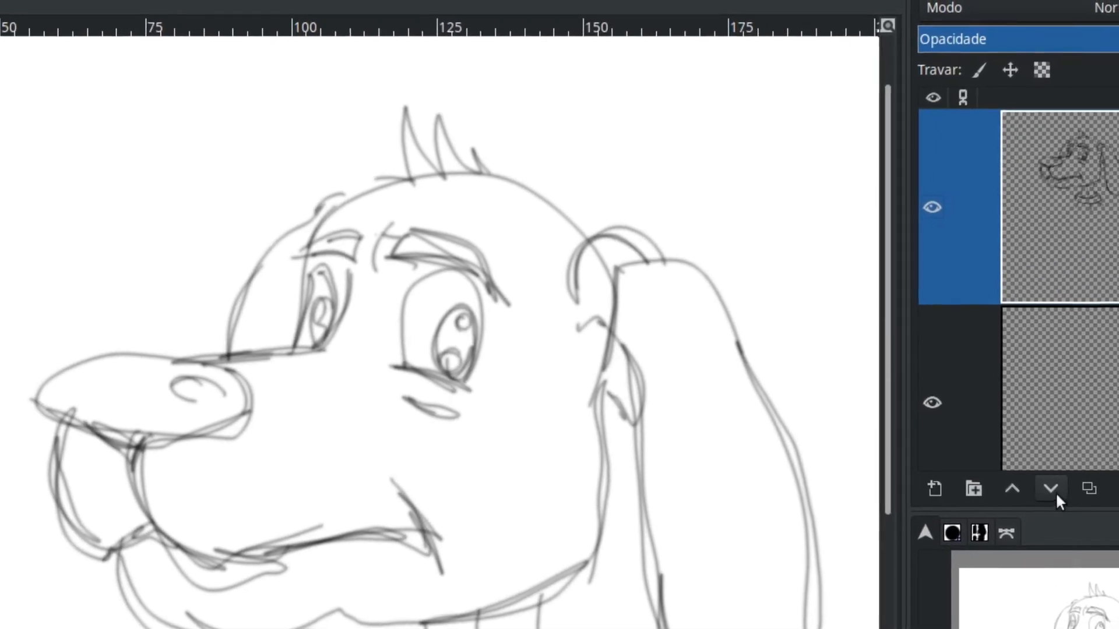
Move the sketch layer below the empty layer and rename it esboço
click(1051, 489)
click(1081, 219)
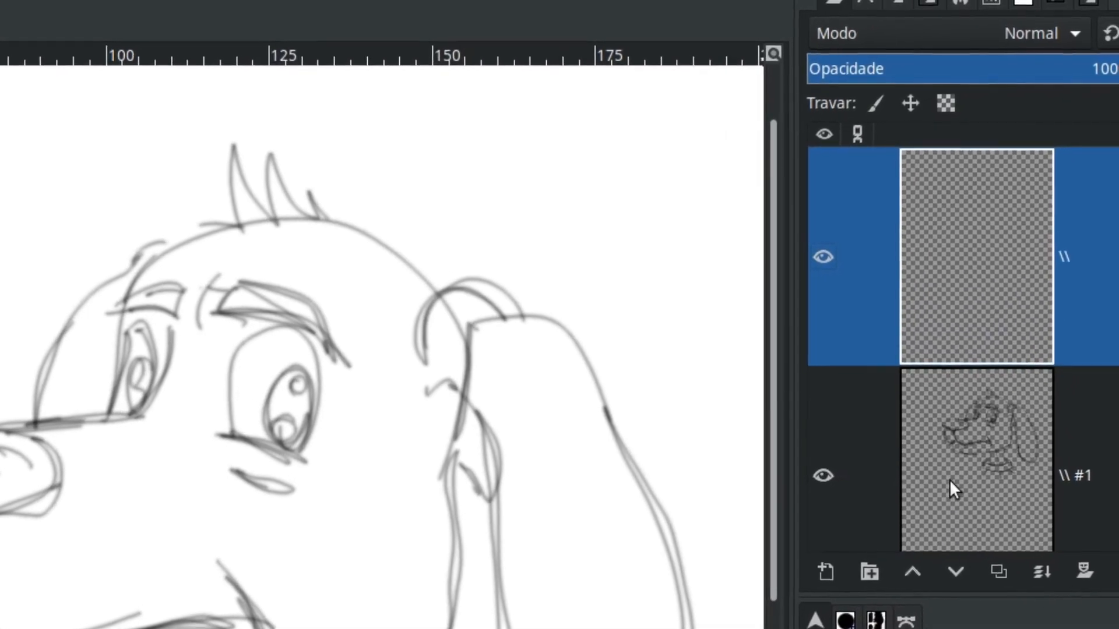
click(950, 482)
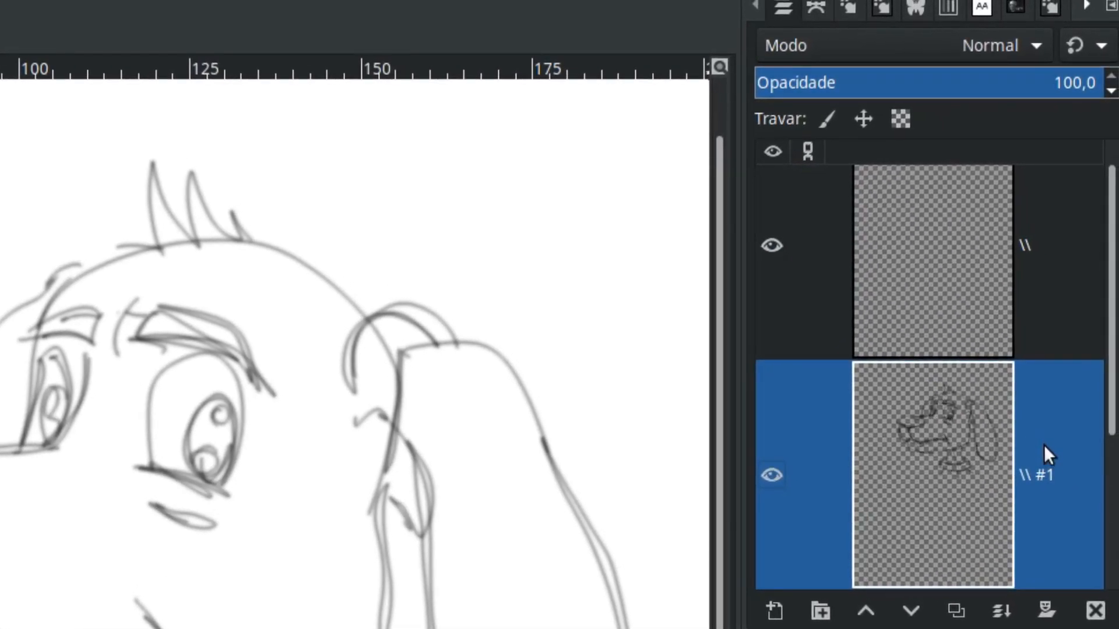
double_click(1037, 474)
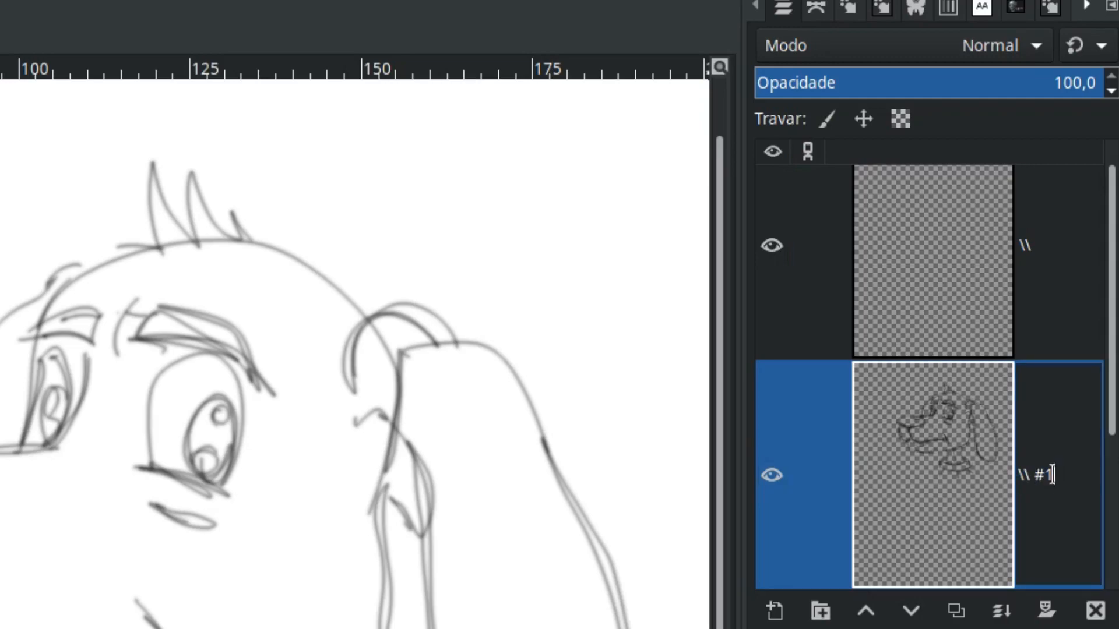
text(esboço)
key(Return)
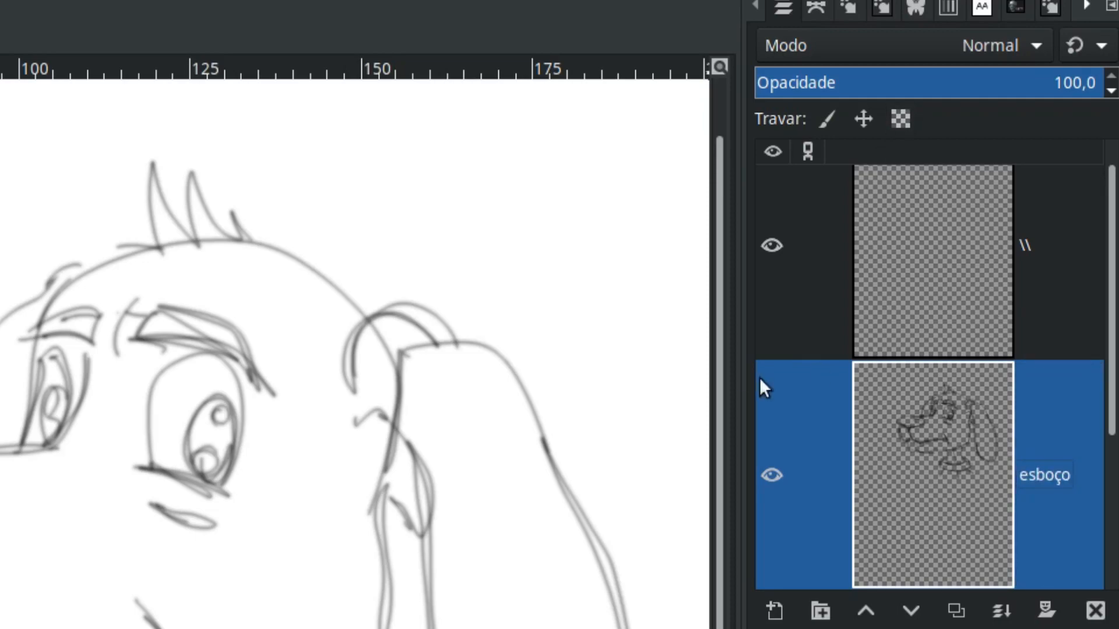
Lower the opacity of the esboço layer to about half
drag(740, 396, 674, 395)
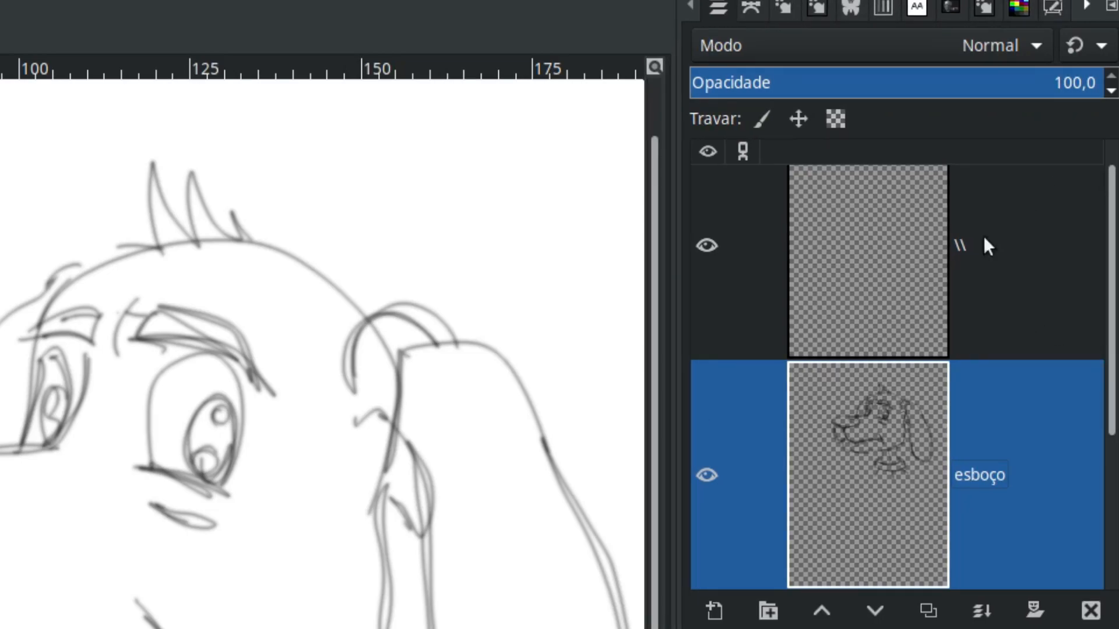
click(864, 260)
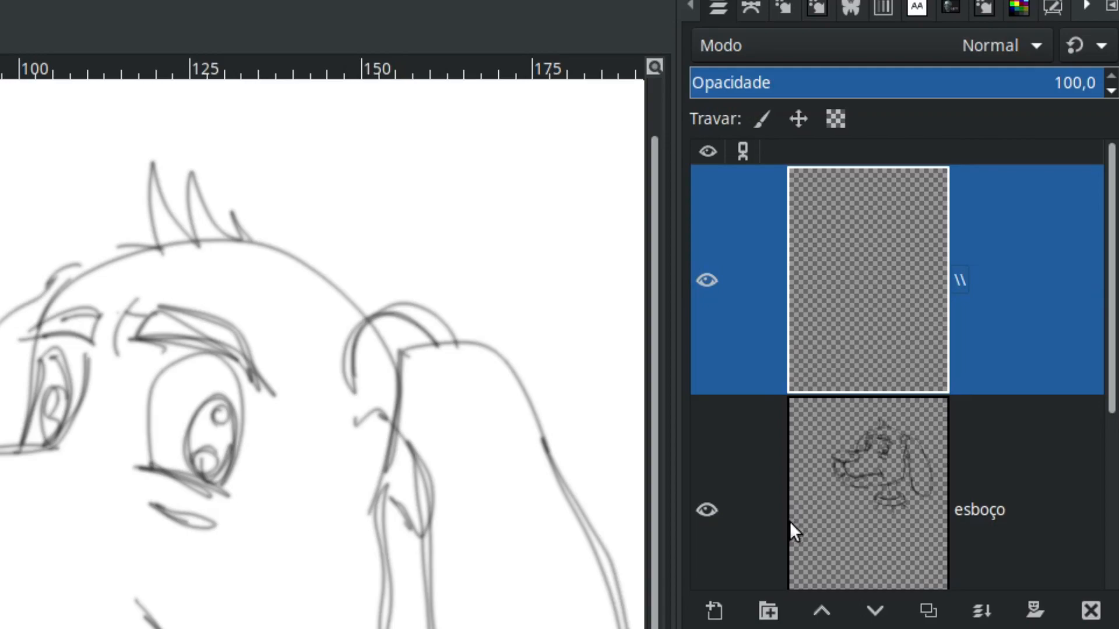
click(847, 521)
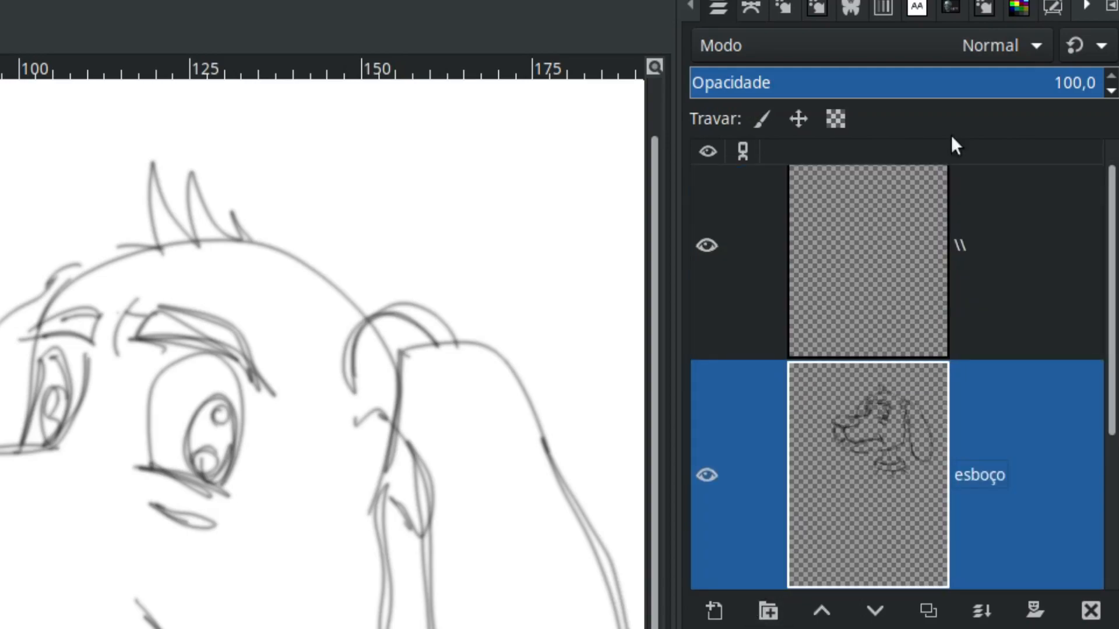
click(949, 86)
drag(936, 87, 928, 87)
click(871, 85)
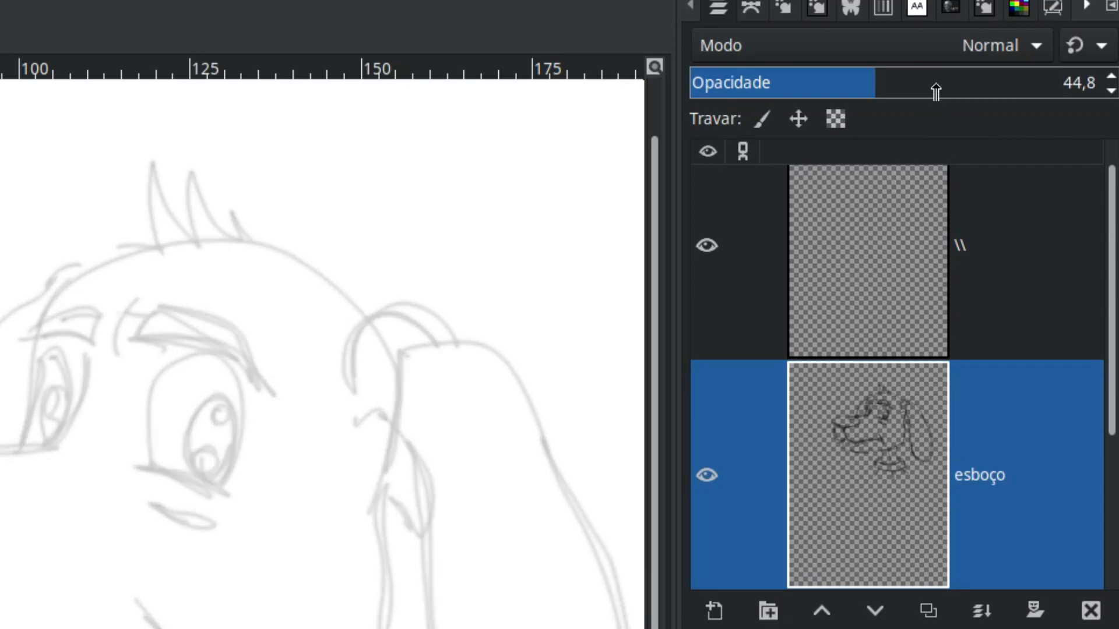
click(903, 87)
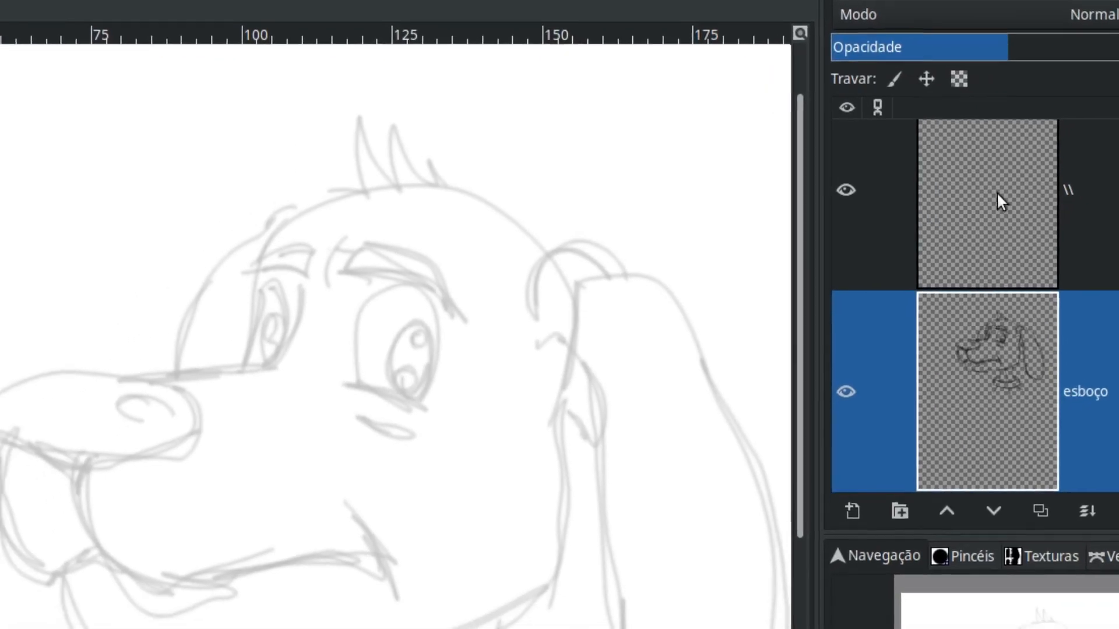
Select the empty layer above esboço and set the brush's hardness and force to 100,0
click(871, 221)
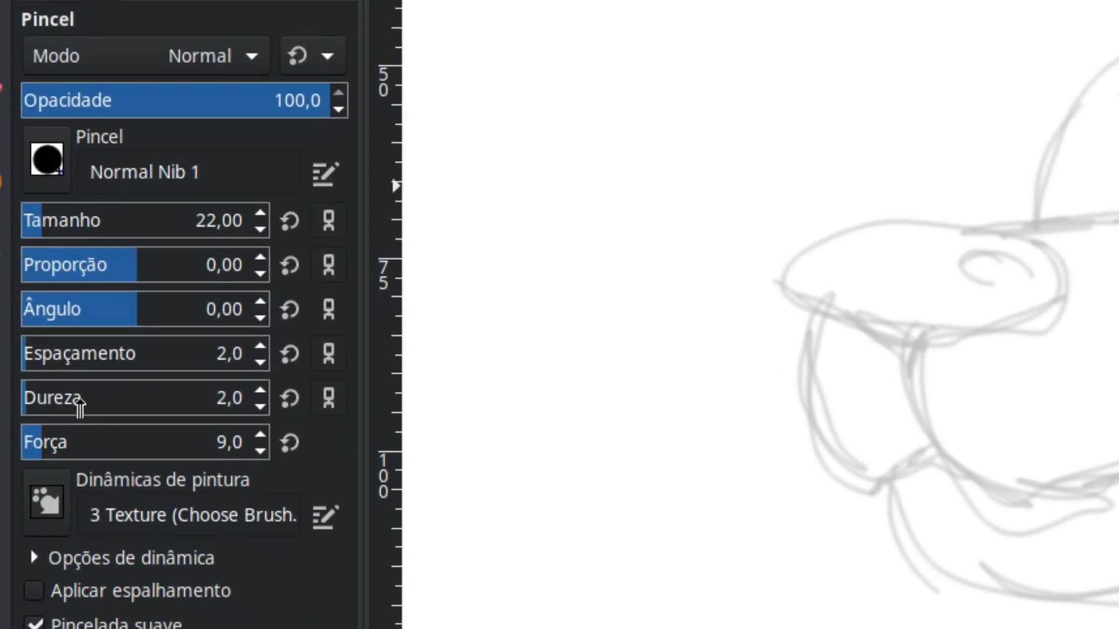
drag(64, 389, 280, 396)
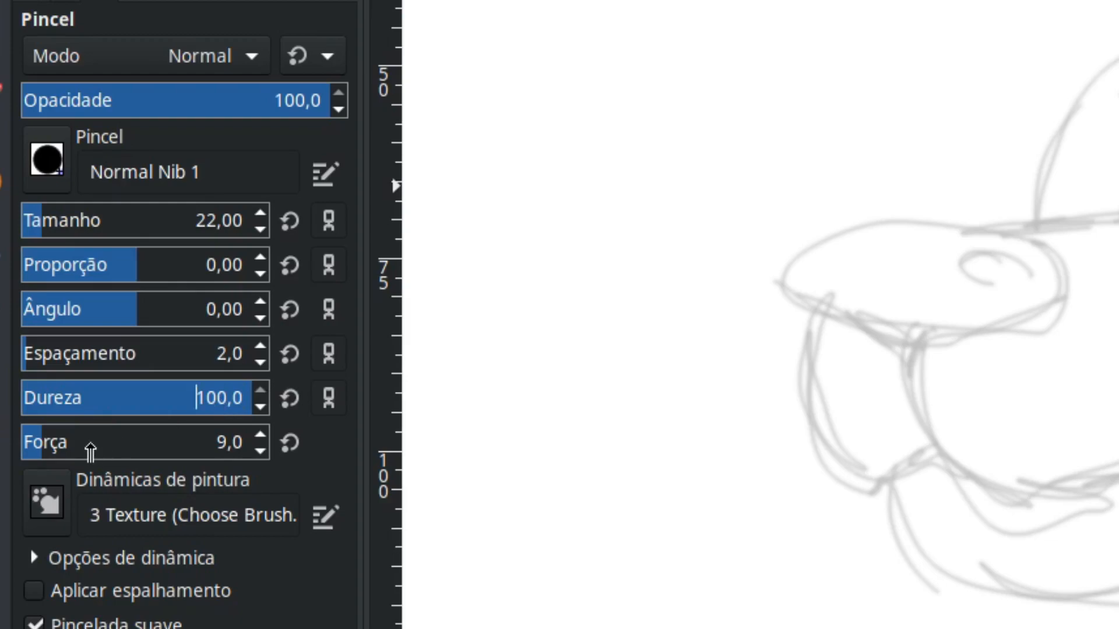
drag(60, 447, 287, 415)
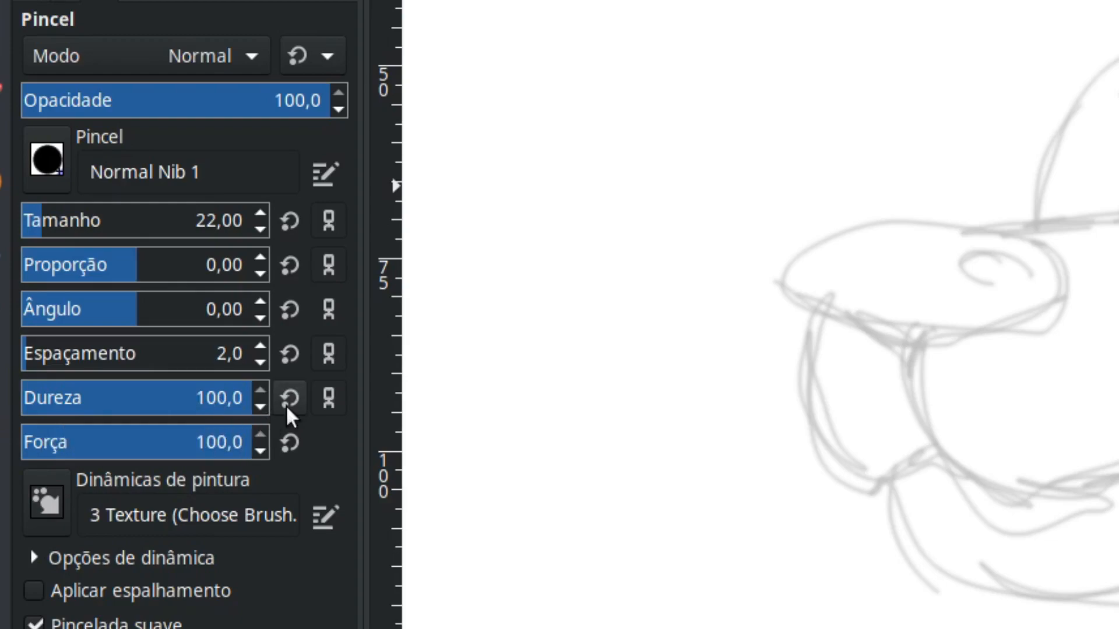
Test the brush with short strokes around the muzzle, undo them, and set the smooth stroke weight to 278,2
drag(905, 368, 1018, 311)
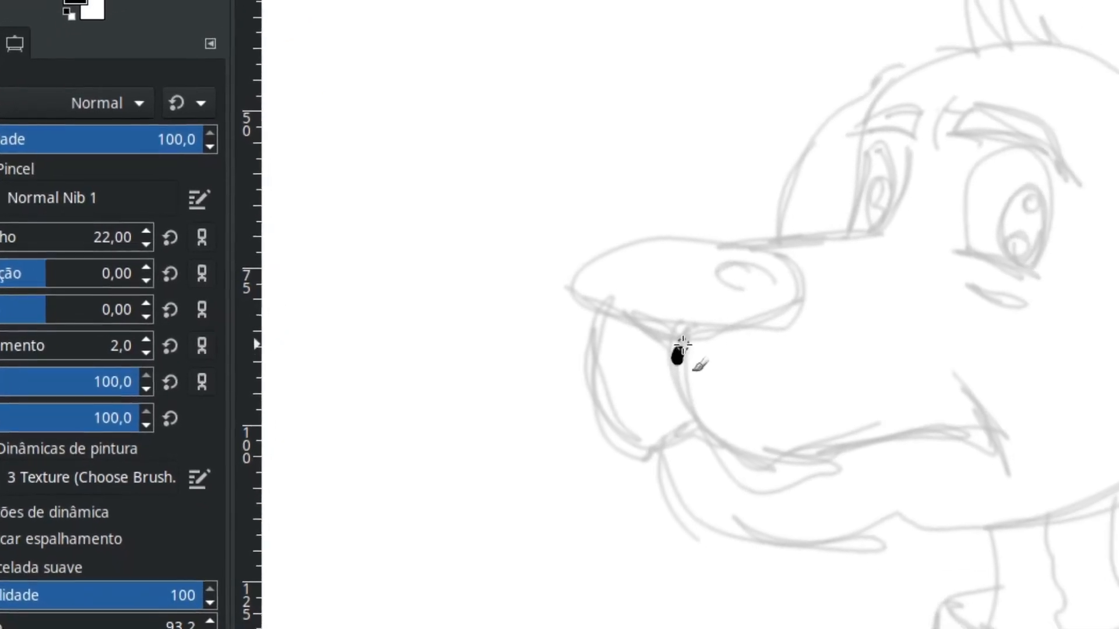
mouse_move(649, 313)
mouse_down()
mouse_move(669, 264)
mouse_move(560, 243)
mouse_move(486, 270)
mouse_move(545, 321)
mouse_up()
drag(417, 322, 443, 351)
key(ctrl+z)
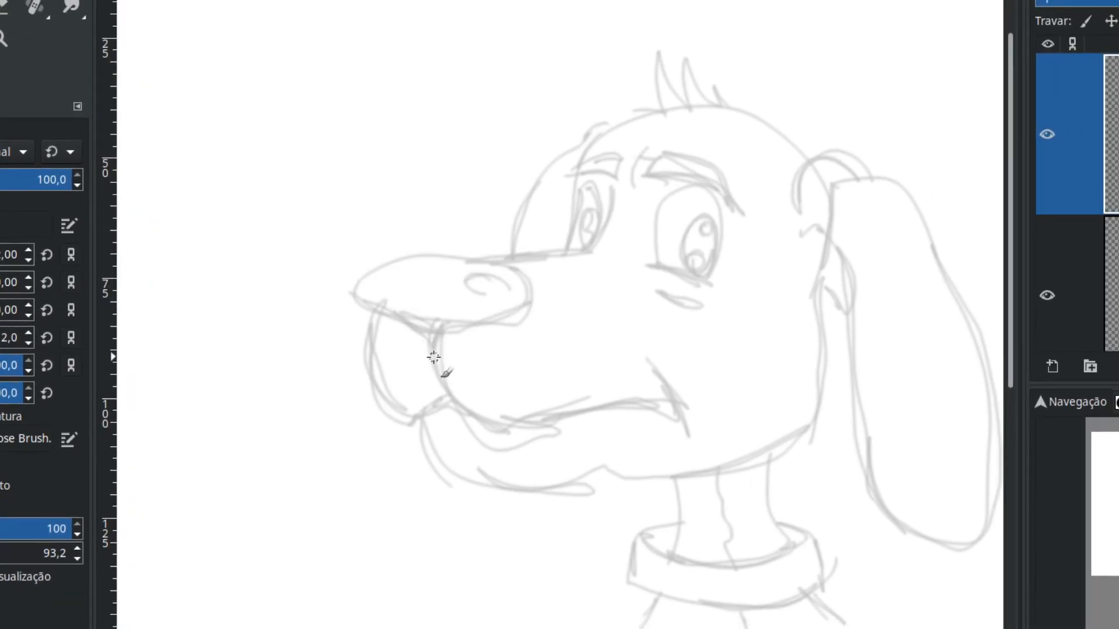
drag(1, 553, 33, 553)
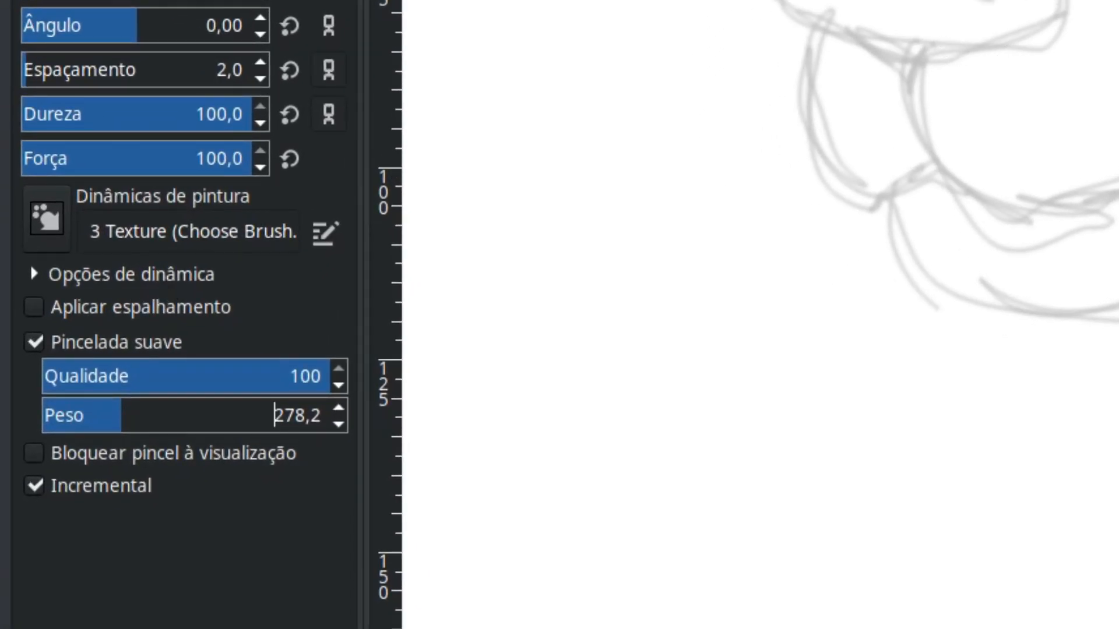
mouse_move(784, 60)
mouse_down()
mouse_move(721, 25)
mouse_move(590, 226)
mouse_move(609, 250)
mouse_move(730, 182)
mouse_move(720, 159)
mouse_up()
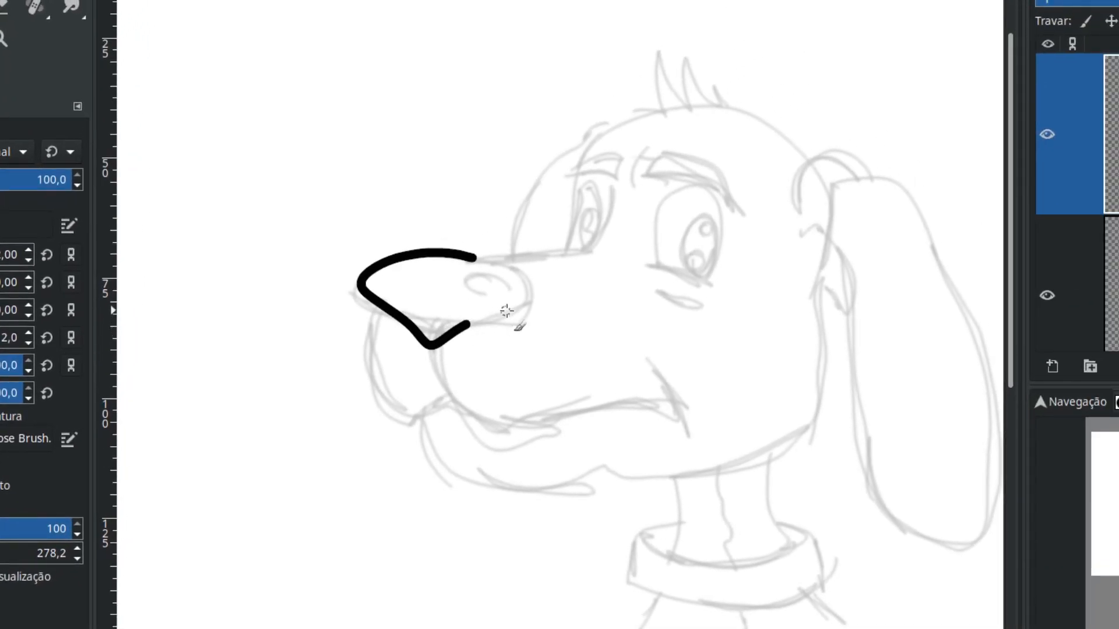
mouse_move(521, 275)
mouse_down()
mouse_move(451, 252)
mouse_move(508, 260)
mouse_move(596, 239)
mouse_move(610, 225)
mouse_move(615, 174)
mouse_up()
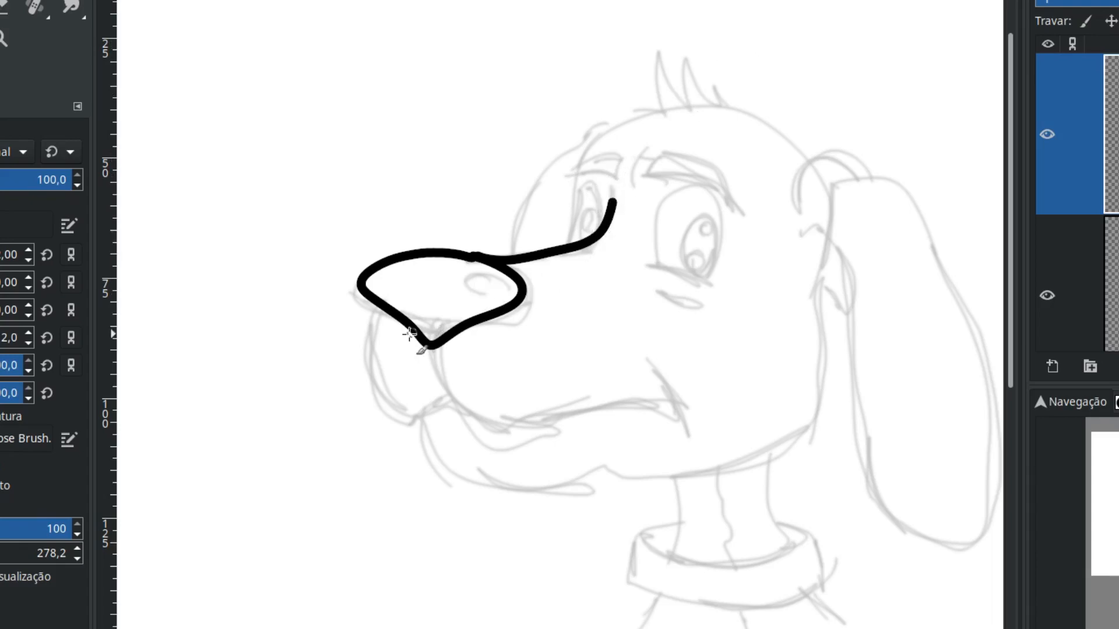
mouse_move(372, 298)
mouse_down()
mouse_move(364, 336)
mouse_move(375, 402)
mouse_move(403, 432)
mouse_move(455, 390)
mouse_up()
key(ctrl+z)
key(ctrl+z)
key(ctrl+z)
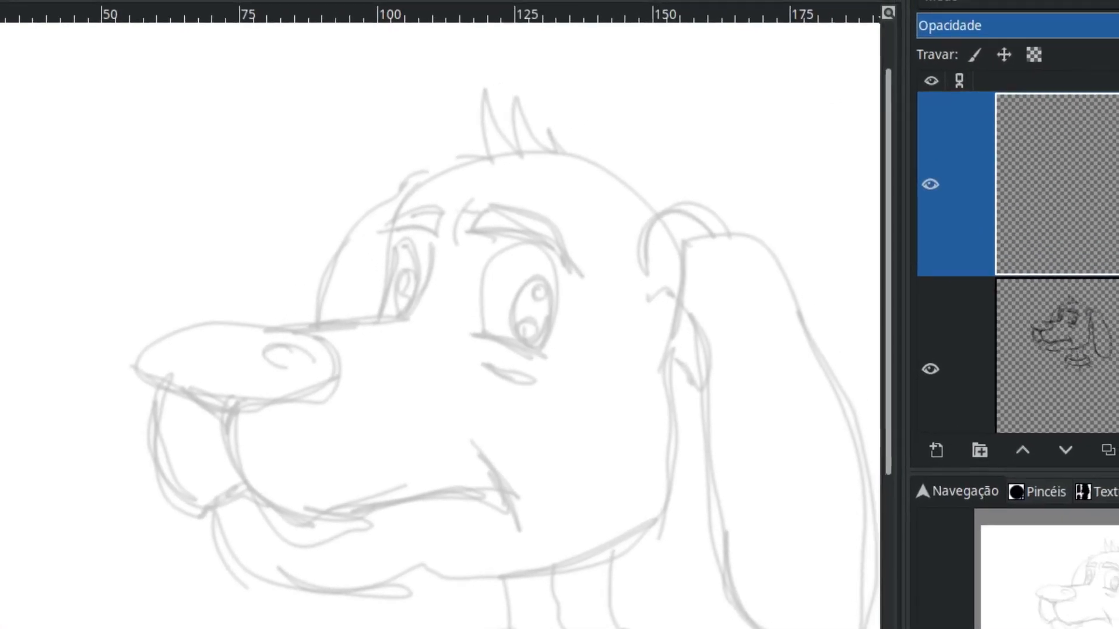
Link brush size (Tamanho) to pen pressure (Pressão) in the paint dynamics, and undo the test strokes made on the ear
click(804, 3)
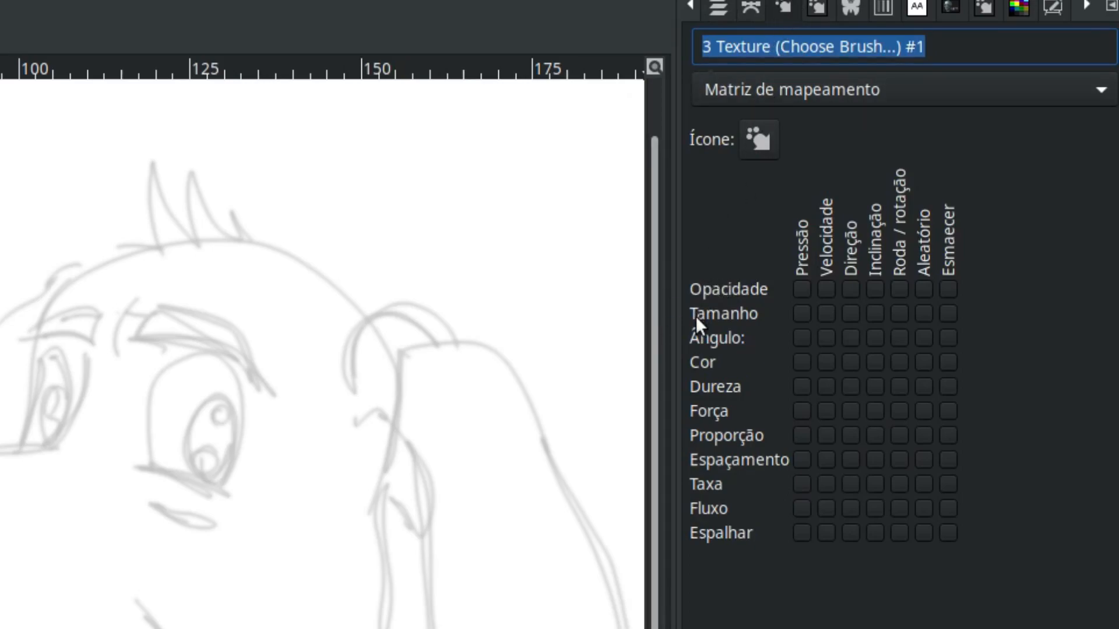
click(802, 314)
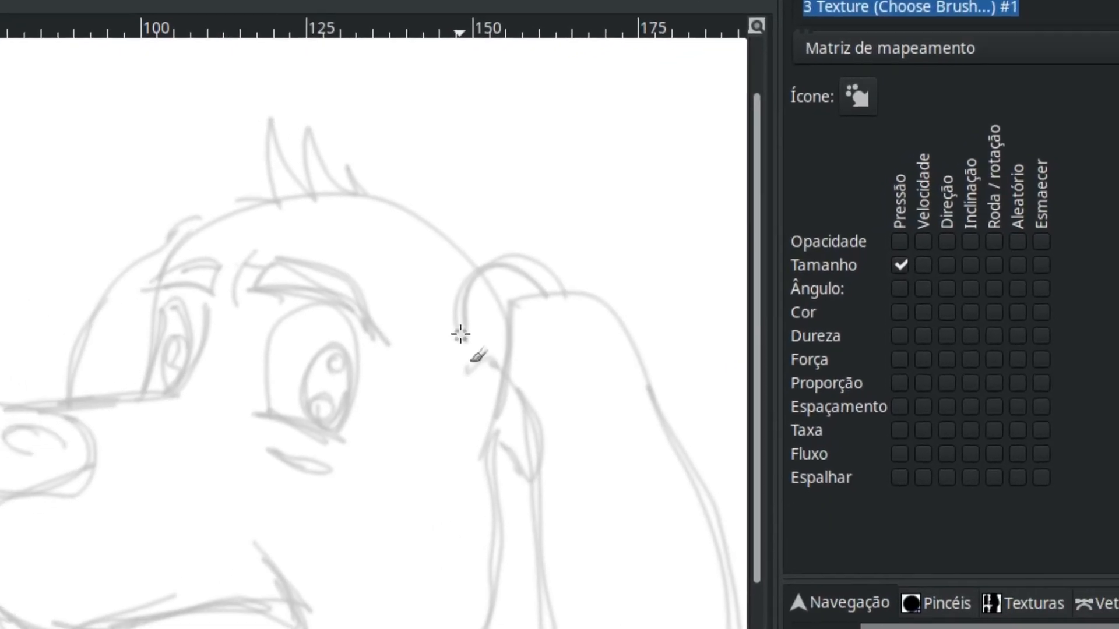
mouse_move(460, 335)
mouse_down()
mouse_move(469, 290)
mouse_move(524, 257)
mouse_move(571, 280)
mouse_up()
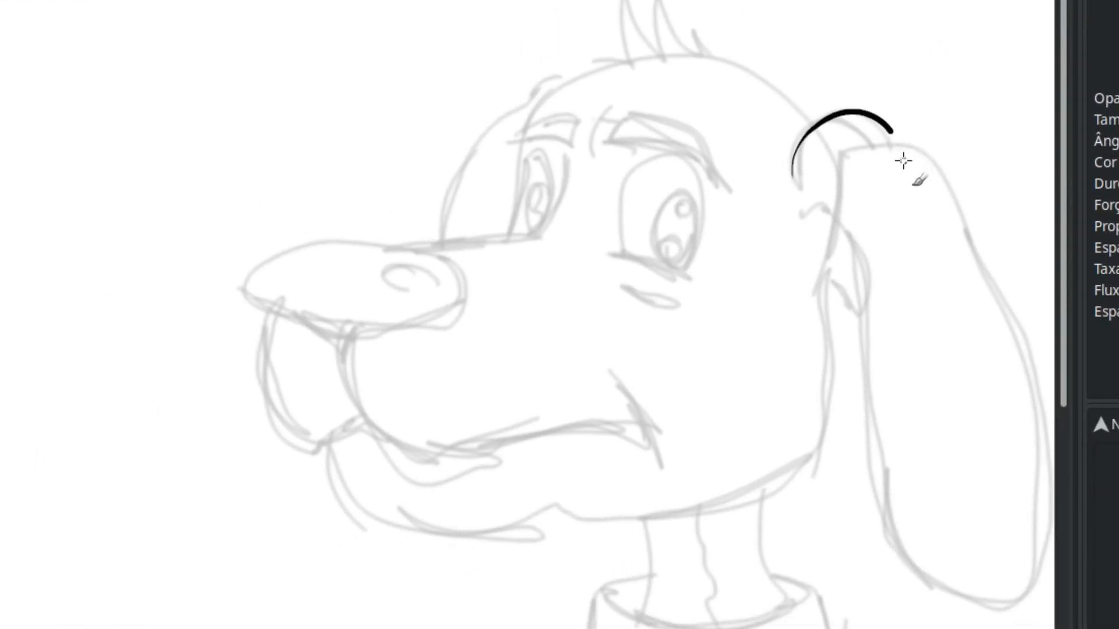
mouse_move(887, 148)
mouse_down()
mouse_move(922, 152)
mouse_move(954, 200)
mouse_move(1013, 420)
mouse_move(1021, 593)
mouse_move(963, 626)
mouse_move(903, 586)
mouse_move(874, 504)
mouse_move(875, 237)
mouse_move(831, 206)
mouse_move(805, 212)
mouse_up()
key(ctrl+z)
key(ctrl+z)
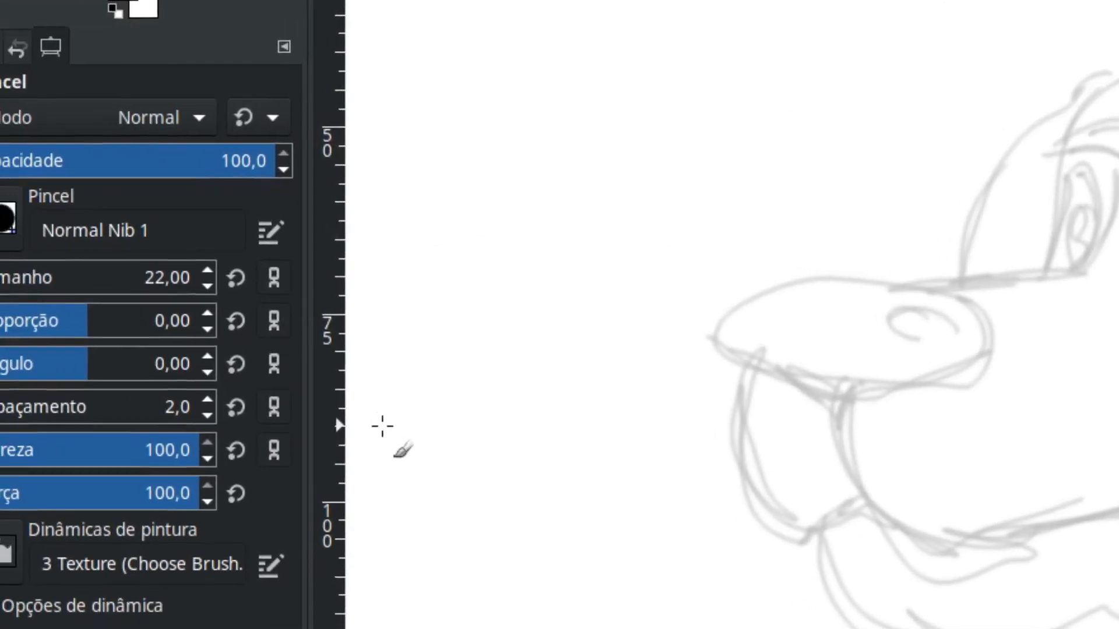
Set the brush size to 33,00 and undo the test stroke made along the far-side forehead
drag(58, 299, 69, 290)
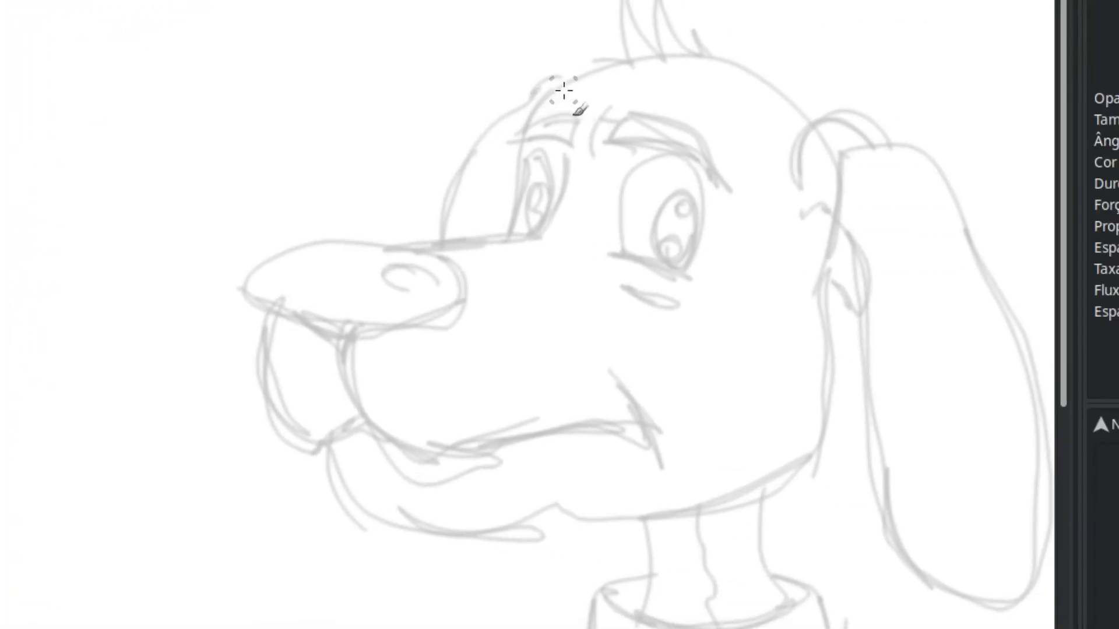
mouse_move(565, 86)
mouse_down()
mouse_move(519, 93)
mouse_move(511, 135)
mouse_move(483, 131)
mouse_move(459, 155)
mouse_move(430, 251)
mouse_up()
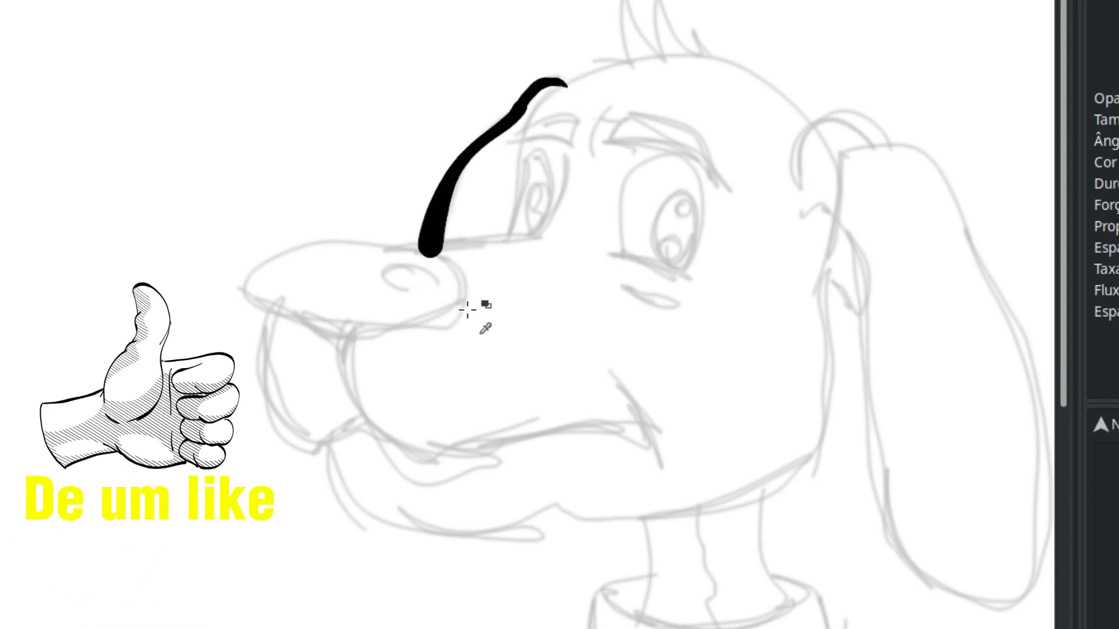
key(ctrl+z)
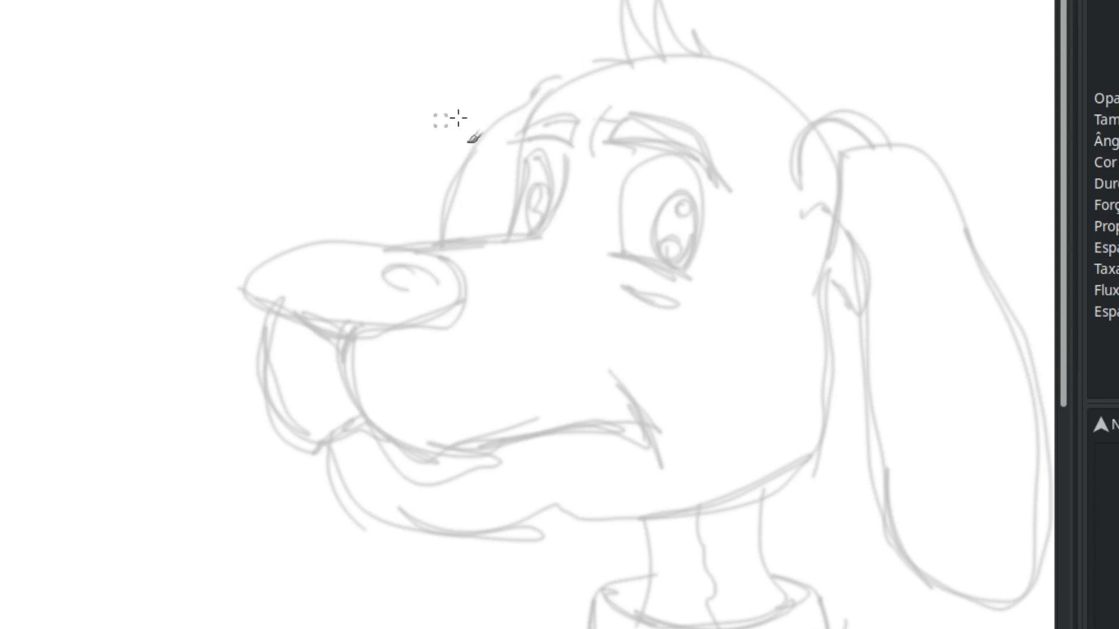
Try inking the two far-side forehead lines, the muzzle bridge and the near edge of the nose
mouse_move(573, 80)
mouse_down()
mouse_move(534, 93)
mouse_move(528, 118)
mouse_move(489, 143)
mouse_move(445, 204)
mouse_move(441, 240)
mouse_up()
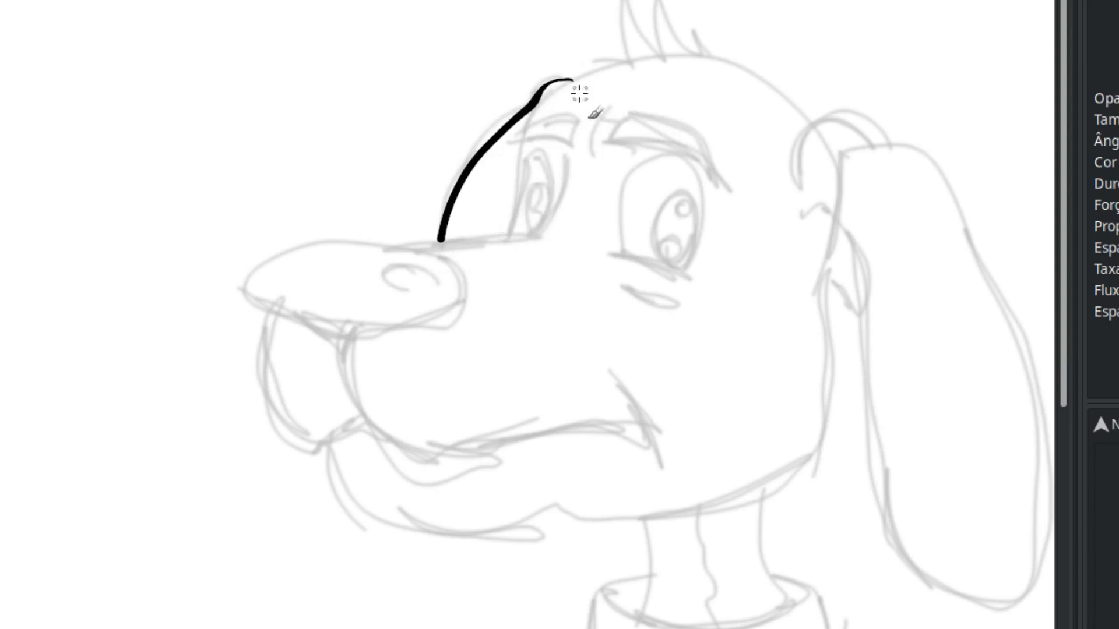
mouse_move(584, 84)
mouse_down()
mouse_move(539, 108)
mouse_move(510, 208)
mouse_up()
drag(504, 248, 502, 260)
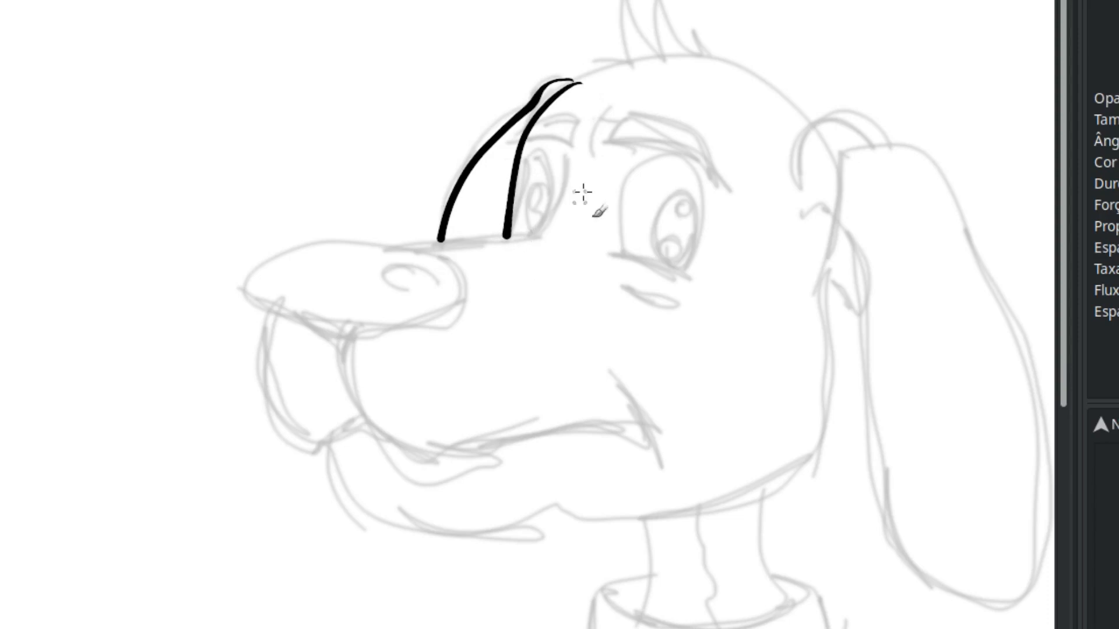
mouse_move(575, 151)
mouse_down()
mouse_move(554, 211)
mouse_move(507, 255)
mouse_move(383, 246)
mouse_move(456, 276)
mouse_move(460, 296)
mouse_move(433, 319)
mouse_move(350, 335)
mouse_move(324, 377)
mouse_up()
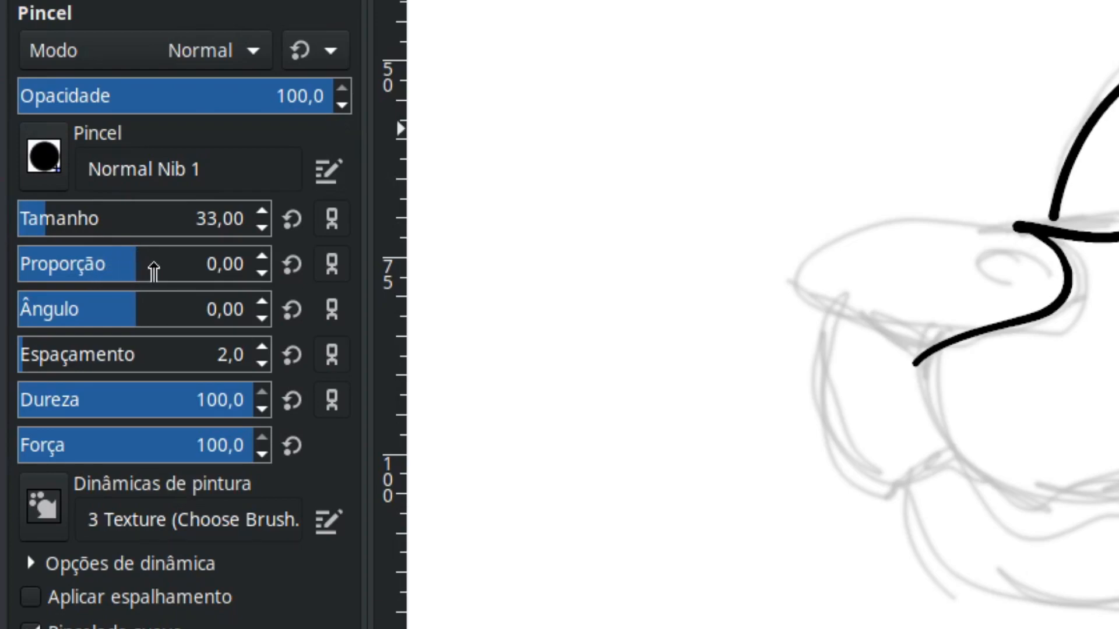
Set the brush proportion to 6,00, test it with a long S-shaped stroke, and undo all inked lines
drag(155, 268, 157, 268)
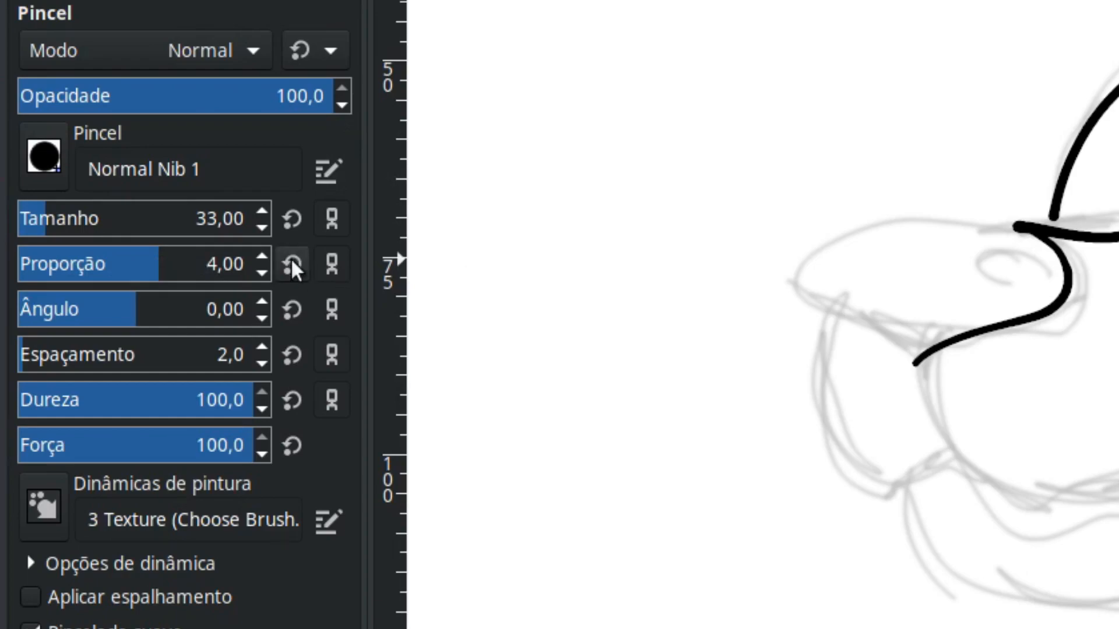
click(168, 265)
mouse_move(793, 109)
mouse_down()
mouse_move(649, 130)
mouse_move(708, 217)
mouse_move(723, 334)
mouse_move(620, 404)
mouse_move(697, 500)
mouse_move(734, 496)
mouse_up()
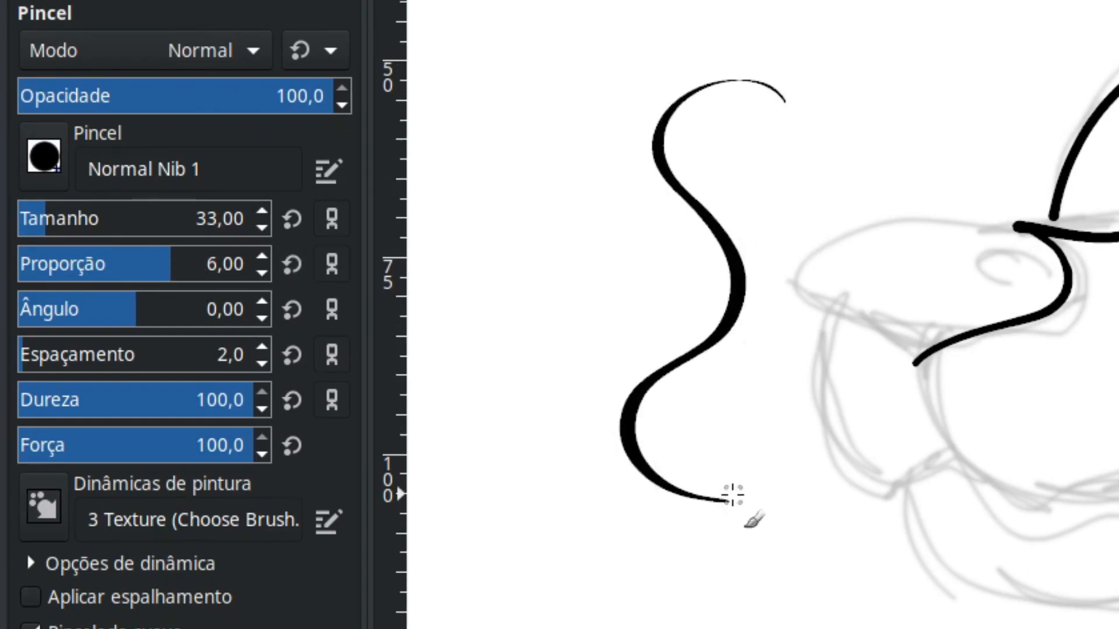
key(z)
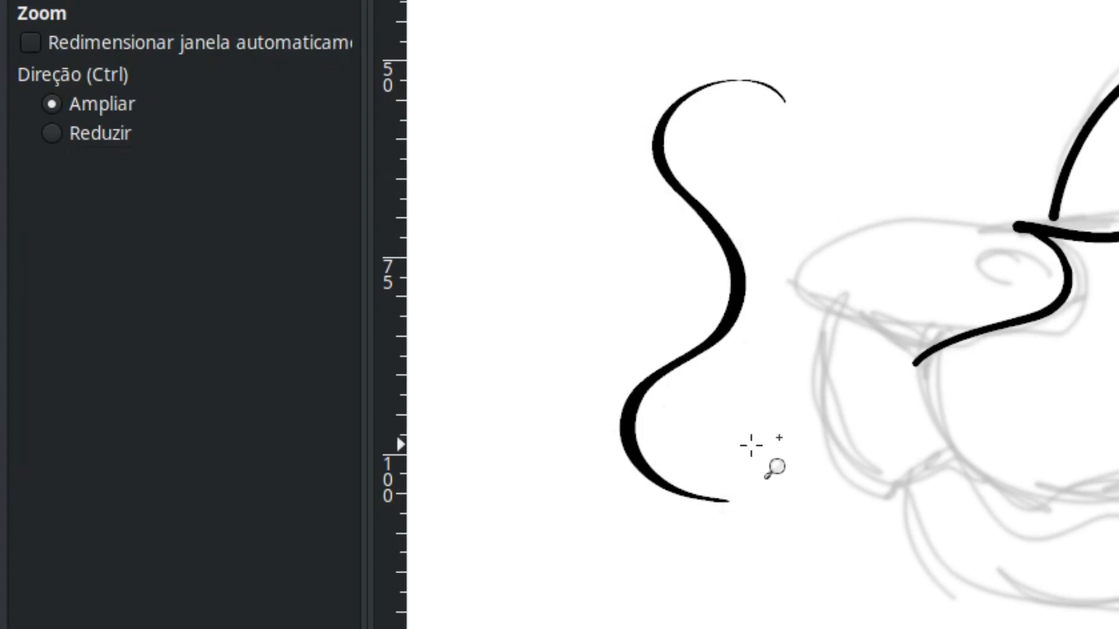
key(p)
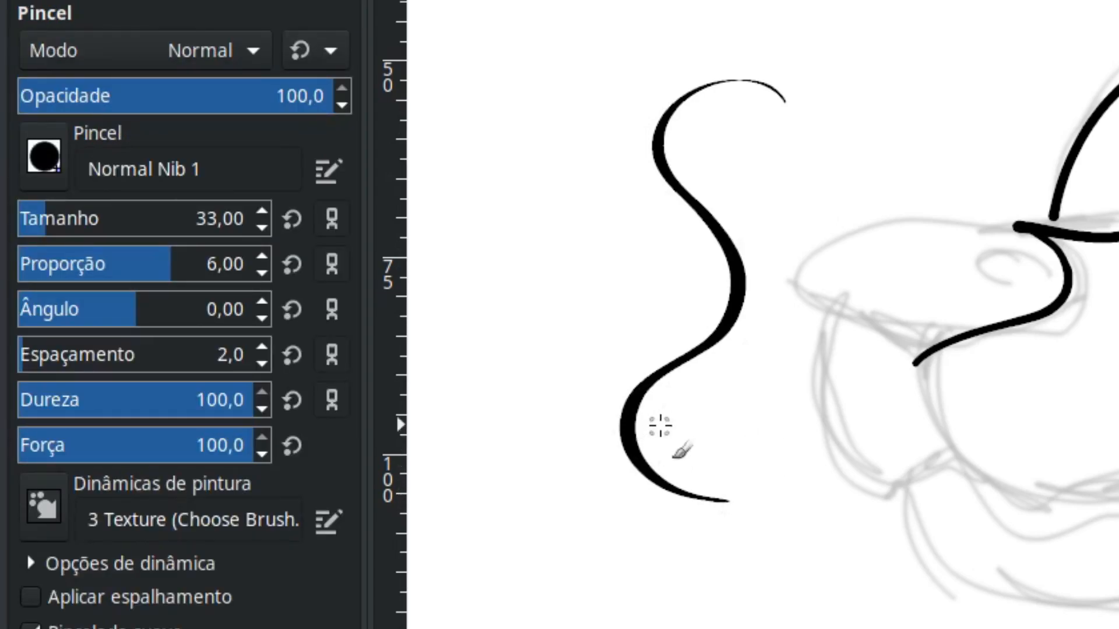
key(ctrl+z)
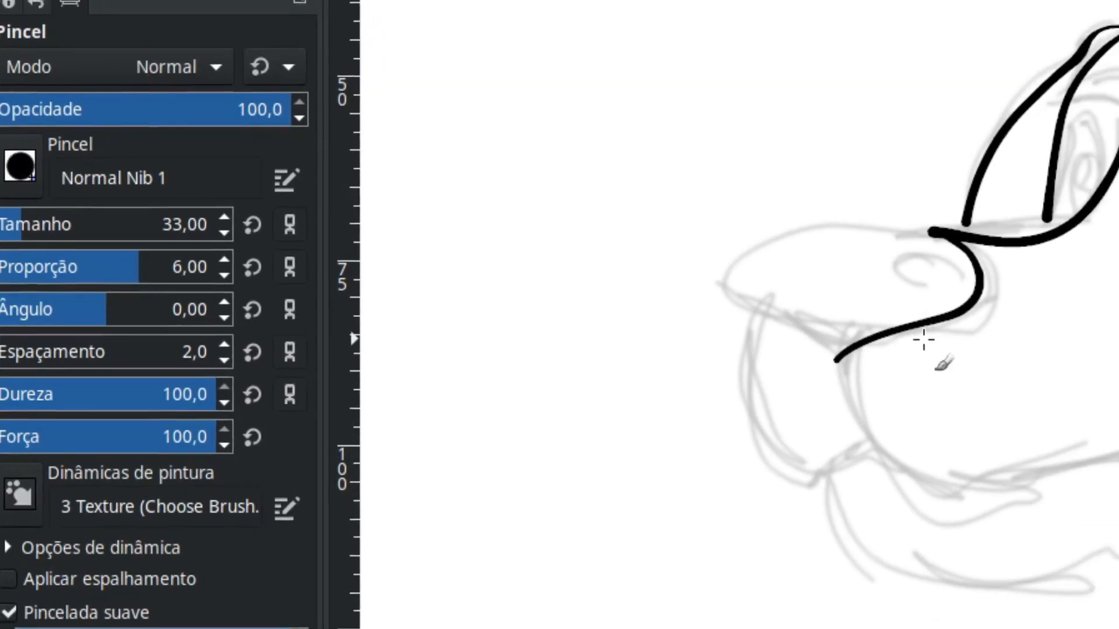
key(ctrl+z)
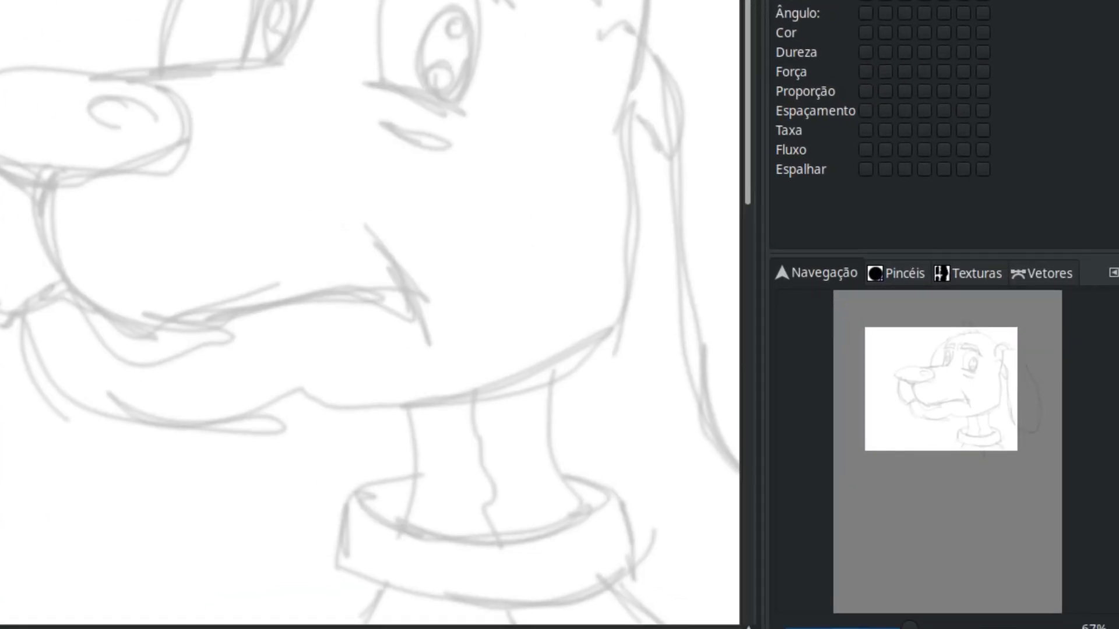
key(plus)
drag(942, 385, 937, 369)
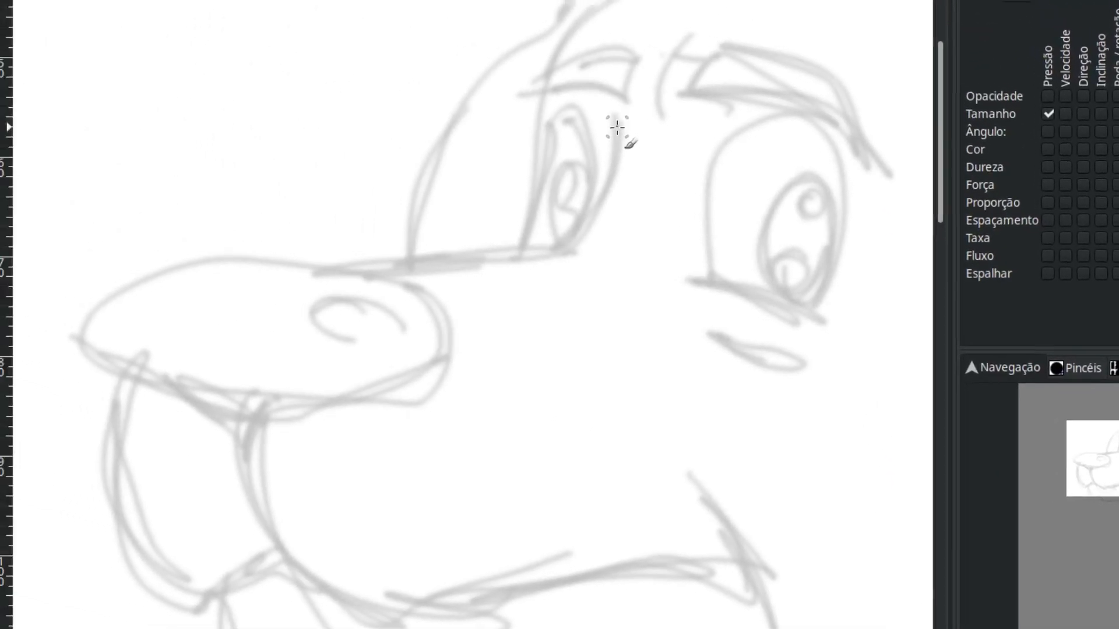
mouse_move(391, 6)
mouse_down()
mouse_move(385, 43)
mouse_move(328, 116)
mouse_up()
drag(613, 285, 534, 294)
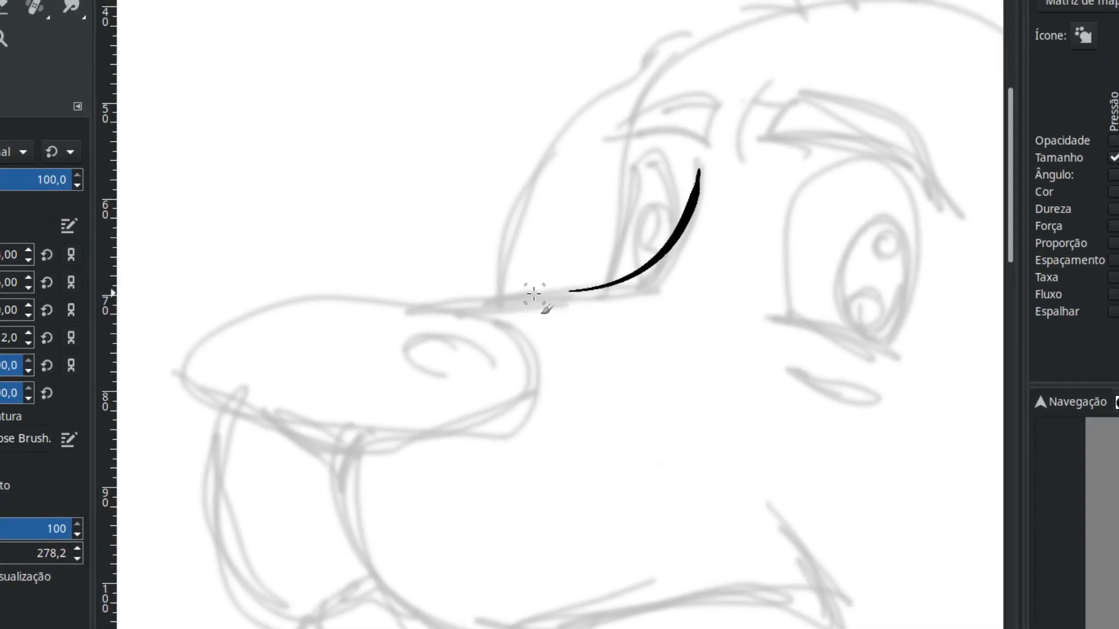
key(ctrl+z)
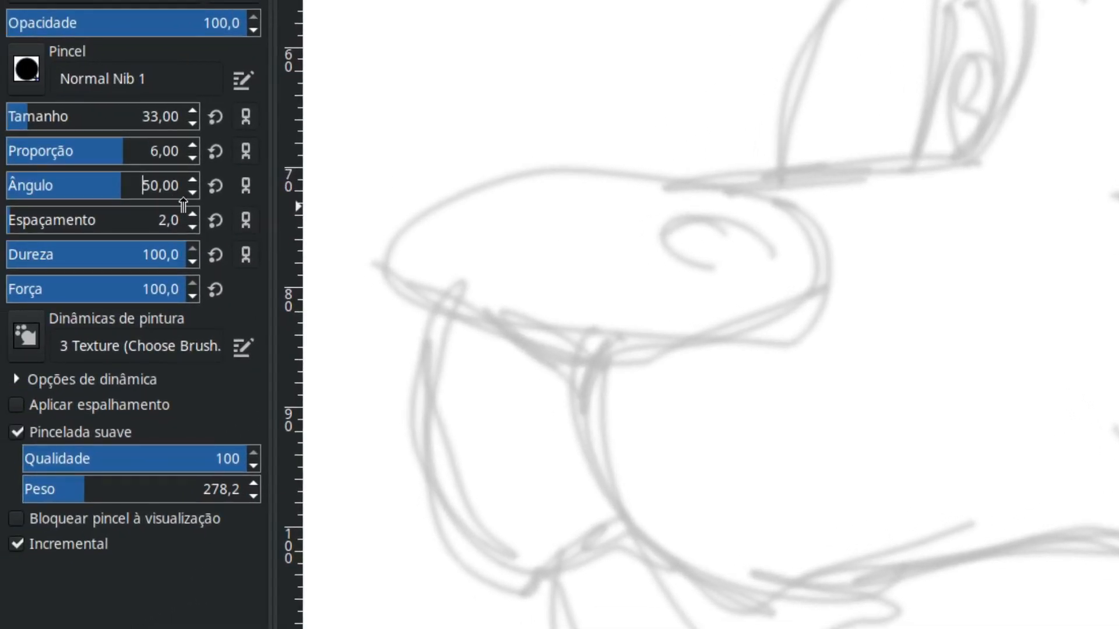
Set the brush angle to 50,00 and ink the nose outline, the near muzzle and mouth line, and the mouth-corner crease
mouse_move(575, 390)
mouse_down()
mouse_move(488, 323)
mouse_move(390, 284)
mouse_move(373, 249)
mouse_move(393, 217)
mouse_move(443, 191)
mouse_move(634, 161)
mouse_move(734, 177)
mouse_move(785, 201)
mouse_move(812, 237)
mouse_move(809, 285)
mouse_move(608, 369)
mouse_move(559, 414)
mouse_up()
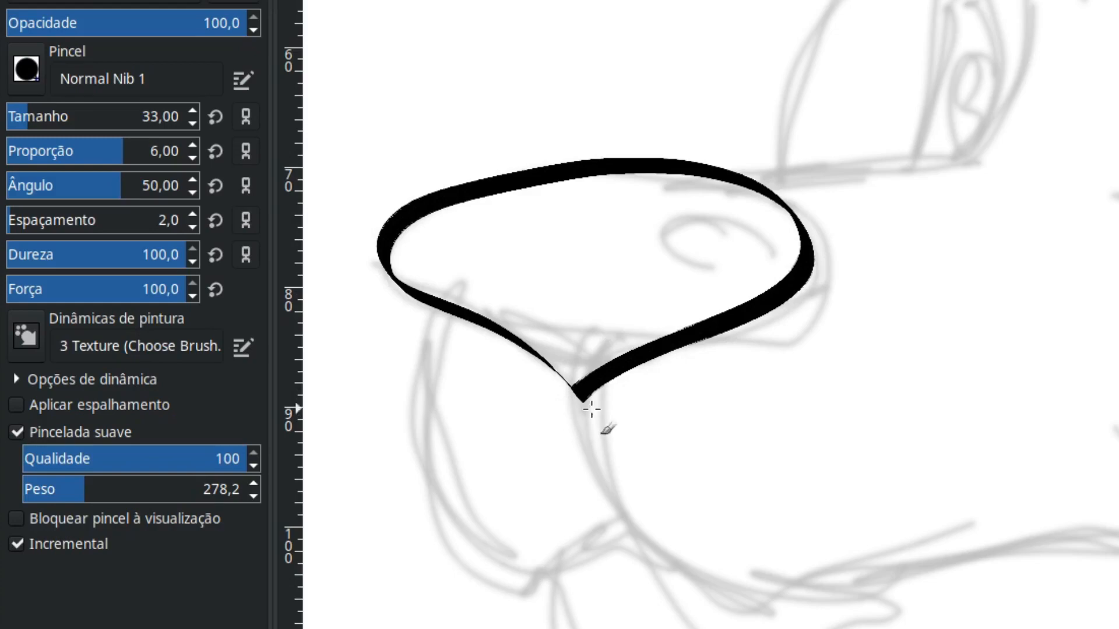
mouse_move(837, 448)
mouse_down()
mouse_move(903, 392)
mouse_move(904, 338)
mouse_up()
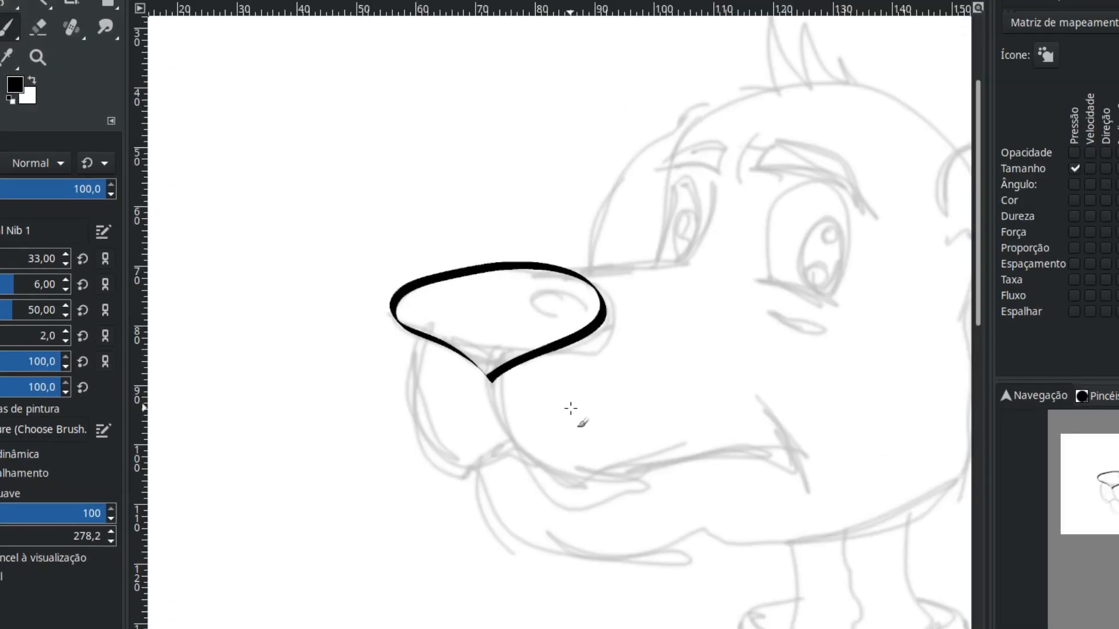
drag(636, 422, 517, 405)
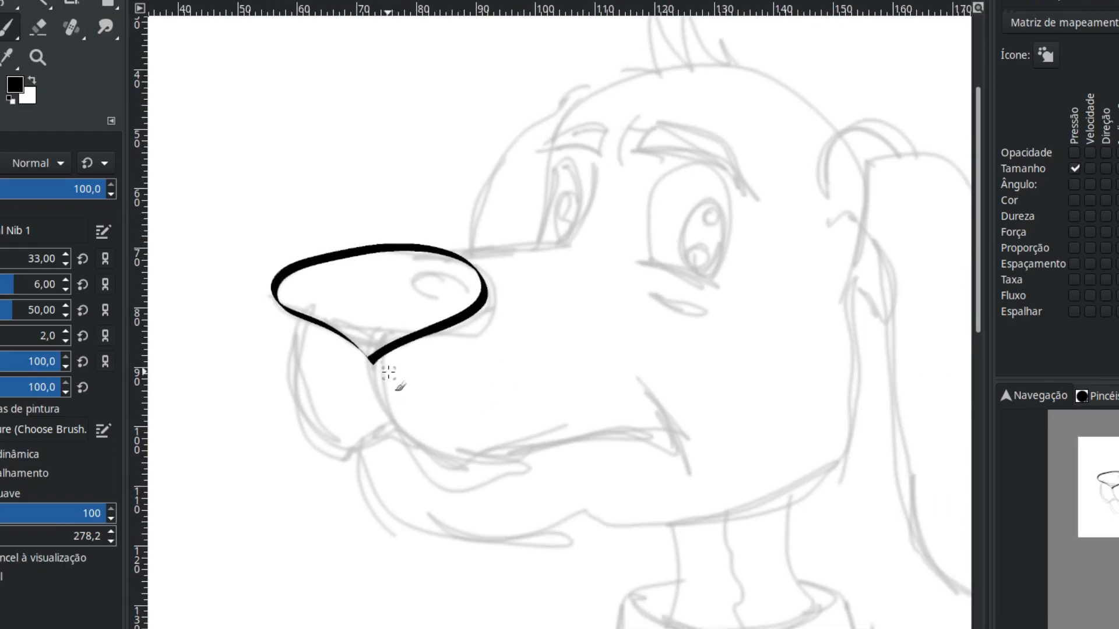
mouse_move(371, 374)
mouse_down()
mouse_move(391, 435)
mouse_move(467, 464)
mouse_move(641, 434)
mouse_move(687, 441)
mouse_move(669, 436)
mouse_move(645, 386)
mouse_up()
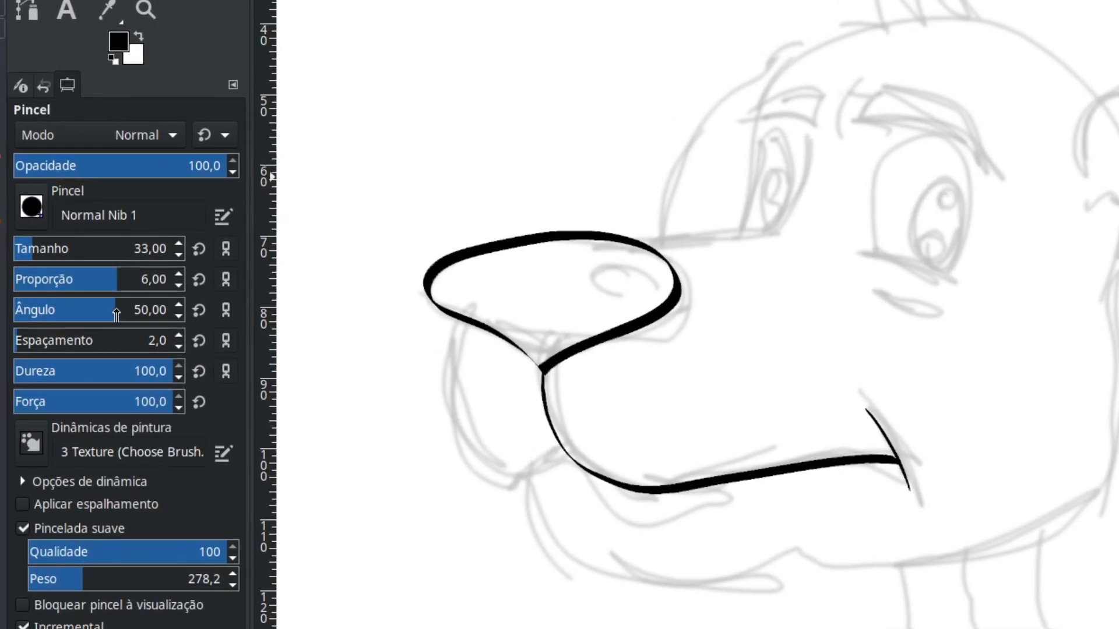
Set the brush proportion to 4,00 and angle to 52,00, and ink the far side of the muzzle below the nose
drag(118, 282, 111, 282)
drag(452, 318, 444, 375)
mouse_move(446, 419)
mouse_down()
mouse_move(461, 461)
mouse_move(485, 481)
mouse_move(510, 482)
mouse_move(588, 440)
mouse_up()
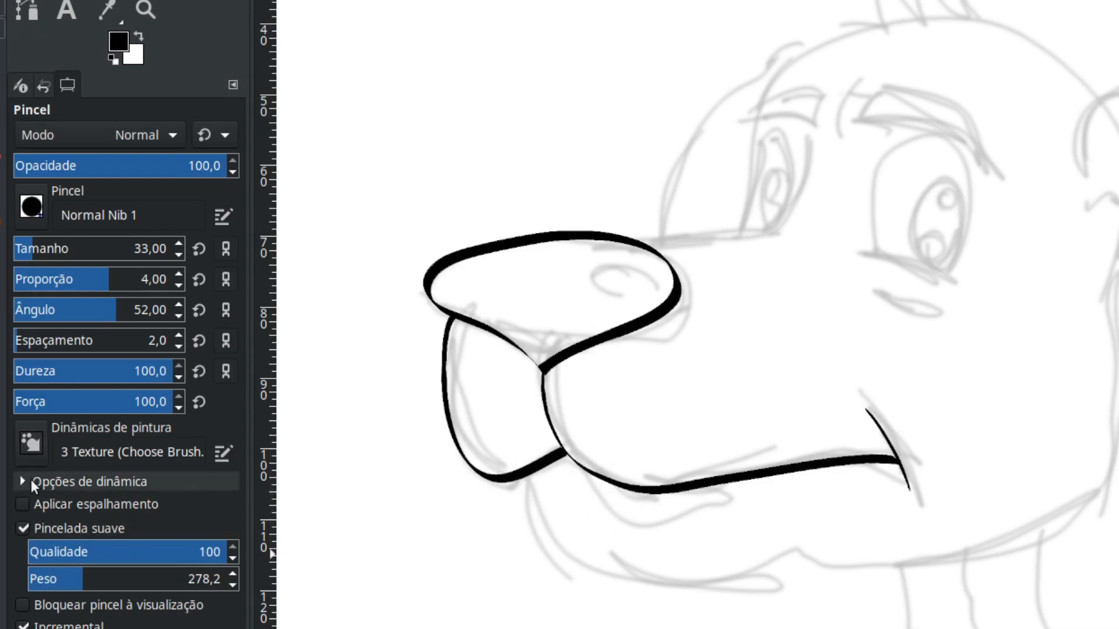
Set the smooth stroke weight to 372,9 and ink the lower jaw and the back of the head up to the ear
click(103, 582)
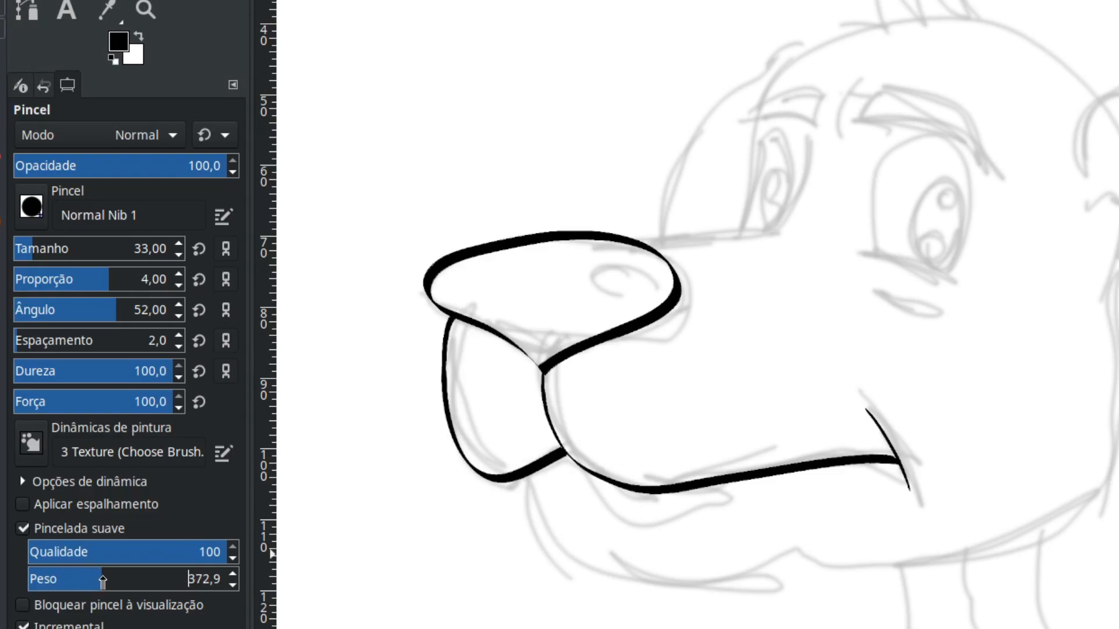
mouse_move(523, 479)
mouse_down()
mouse_move(553, 547)
mouse_move(656, 563)
mouse_move(929, 560)
mouse_move(1061, 524)
mouse_move(1105, 486)
mouse_move(1118, 232)
mouse_up()
drag(1042, 232, 1035, 225)
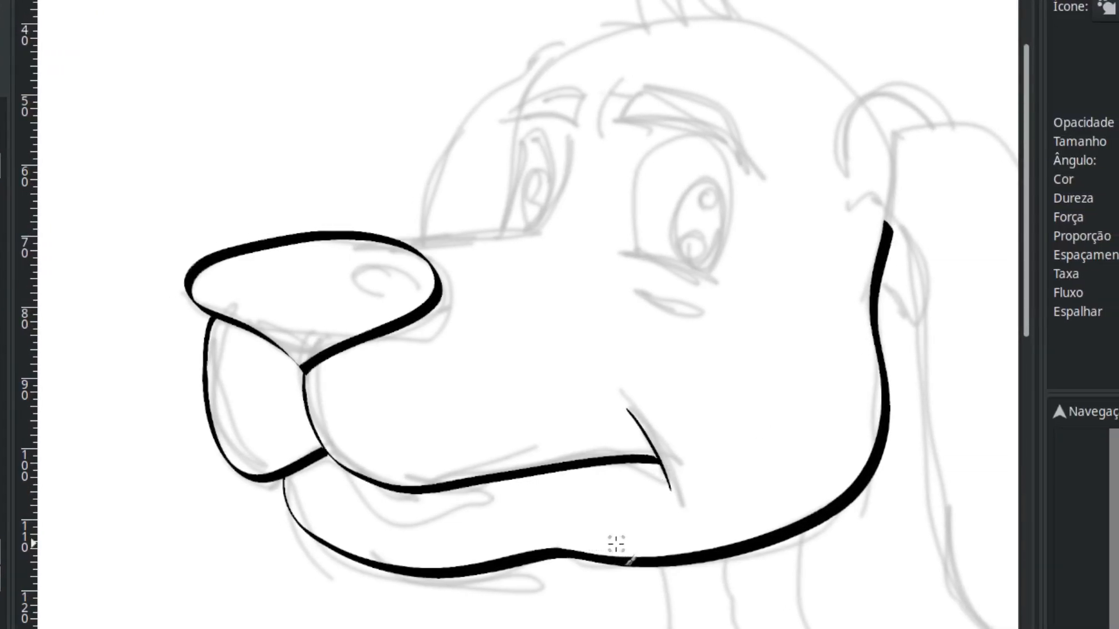
Clear all the inked lines and ink the forehead curve and the top of the muzzle down to the nose
key(ctrl+z)
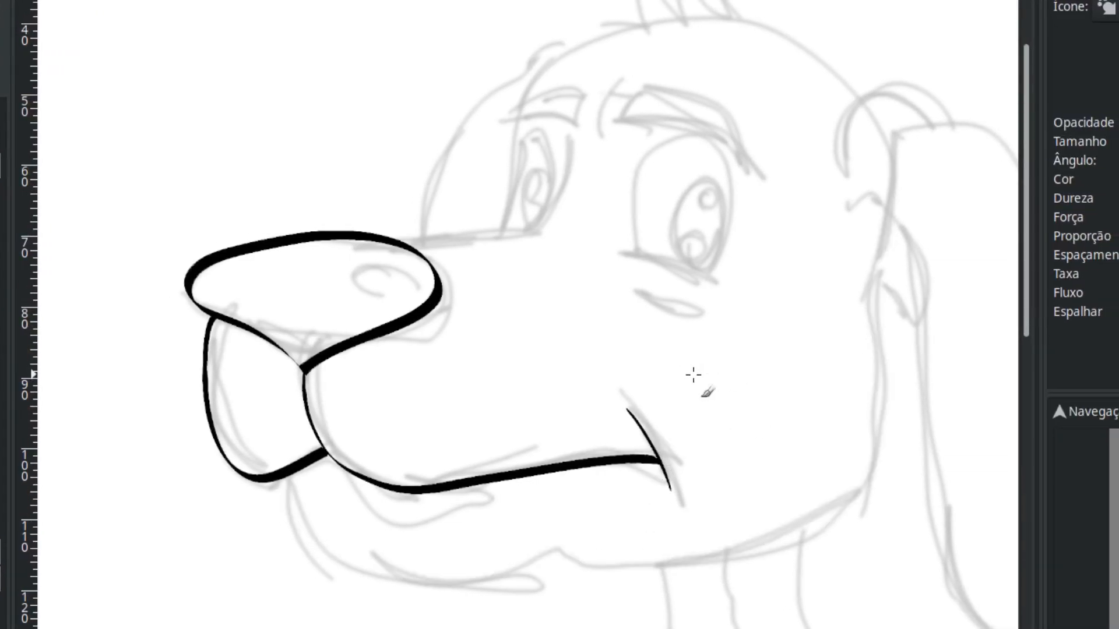
key(Delete)
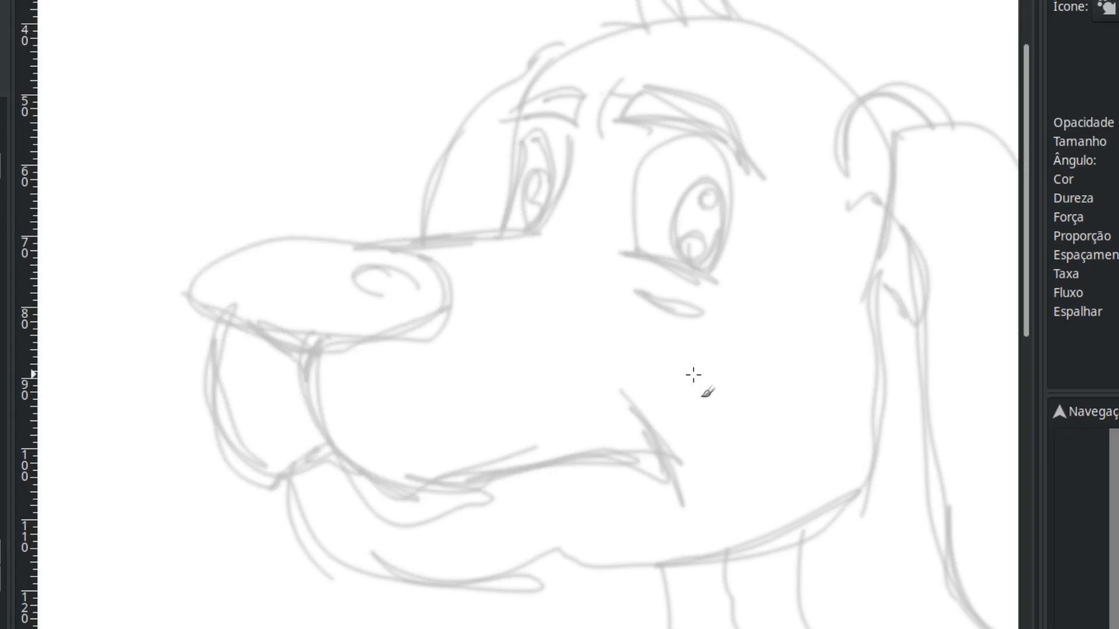
mouse_move(586, 43)
mouse_down()
mouse_move(559, 37)
mouse_move(534, 49)
mouse_move(514, 98)
mouse_move(450, 134)
mouse_move(427, 168)
mouse_move(425, 240)
mouse_up()
key(ctrl+z)
mouse_move(645, 22)
mouse_down()
mouse_move(557, 57)
mouse_move(517, 91)
mouse_move(502, 250)
mouse_up()
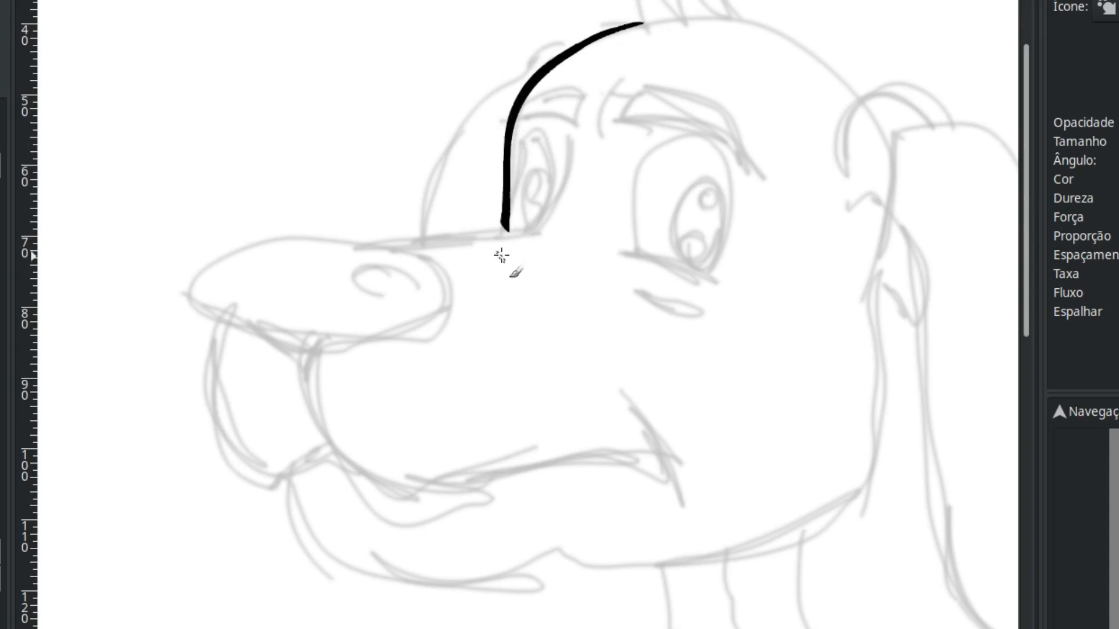
drag(365, 248, 508, 229)
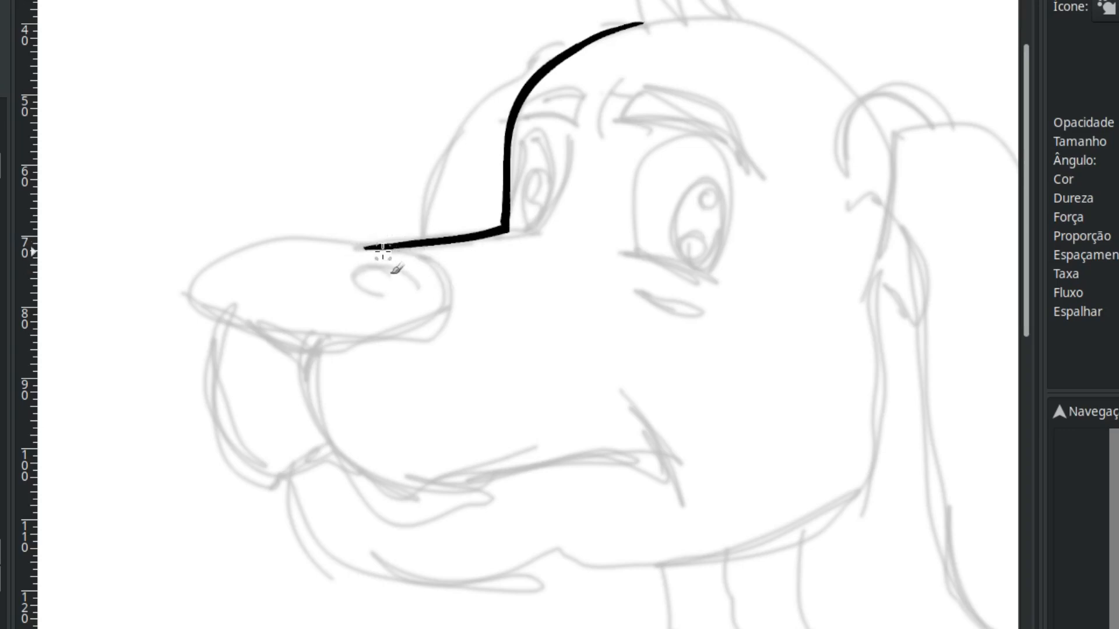
Ink the nose outline, the far side of the muzzle, and the lower jaw up to the base of the near ear
mouse_move(387, 244)
mouse_down()
mouse_move(275, 240)
mouse_move(232, 251)
mouse_move(182, 283)
mouse_move(181, 303)
mouse_move(197, 320)
mouse_move(270, 336)
mouse_move(318, 385)
mouse_move(322, 357)
mouse_move(362, 338)
mouse_move(463, 324)
mouse_move(477, 277)
mouse_up()
key(ctrl+z)
mouse_move(373, 244)
mouse_down()
mouse_move(245, 244)
mouse_move(198, 269)
mouse_move(178, 297)
mouse_move(213, 333)
mouse_move(279, 322)
mouse_move(309, 349)
mouse_move(309, 389)
mouse_move(319, 352)
mouse_move(339, 342)
mouse_move(451, 331)
mouse_move(468, 295)
mouse_move(439, 265)
mouse_move(353, 245)
mouse_up()
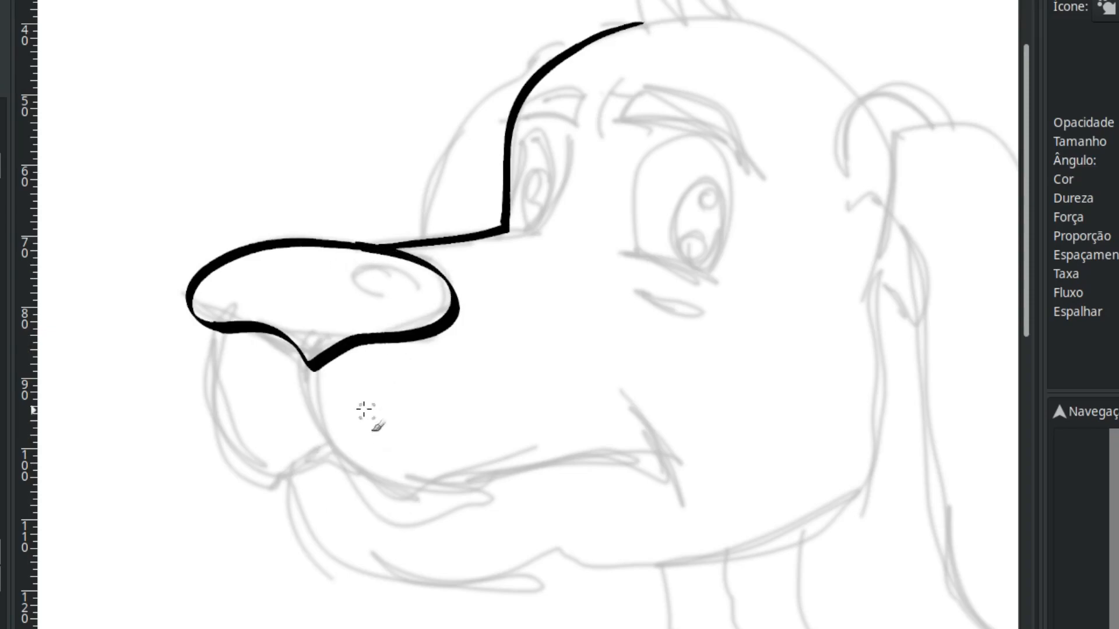
mouse_move(215, 331)
mouse_down()
mouse_move(208, 407)
mouse_move(240, 482)
mouse_move(271, 486)
mouse_move(310, 467)
mouse_move(289, 478)
mouse_move(286, 505)
mouse_move(309, 546)
mouse_move(359, 576)
mouse_move(418, 589)
mouse_move(575, 541)
mouse_move(624, 562)
mouse_move(693, 558)
mouse_move(833, 507)
mouse_move(878, 470)
mouse_move(891, 417)
mouse_move(880, 278)
mouse_up()
Ink the outline of the long near ear and the small bump where it joins the head
mouse_move(815, 296)
mouse_down()
mouse_move(635, 292)
mouse_move(513, 305)
mouse_move(581, 309)
mouse_move(609, 346)
mouse_move(623, 473)
mouse_move(644, 506)
mouse_up()
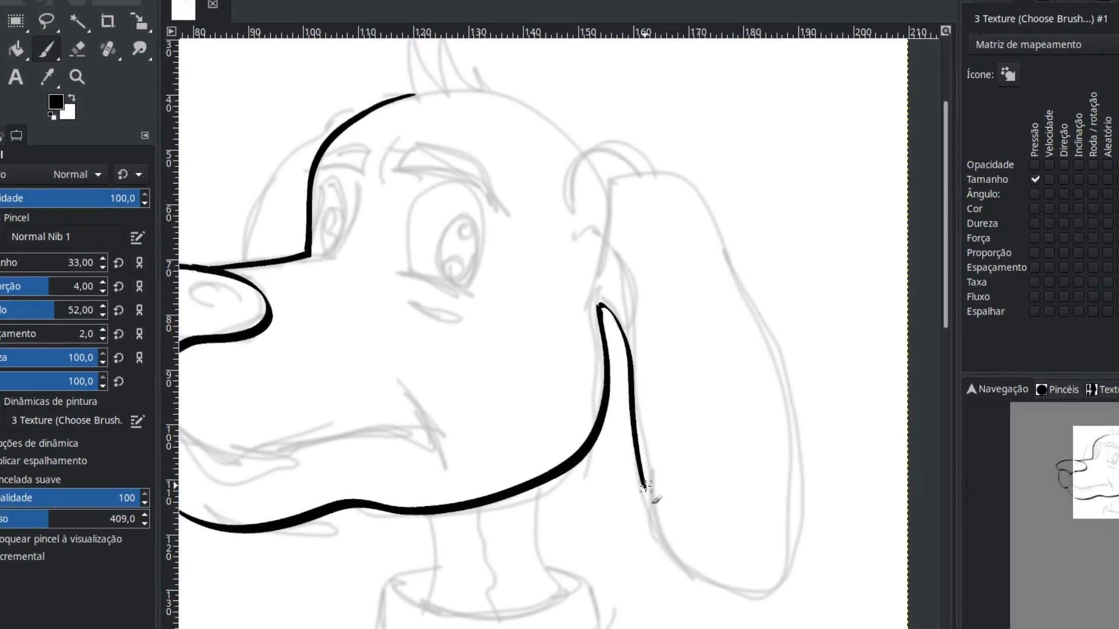
key(ctrl+z)
mouse_move(652, 511)
mouse_down()
mouse_move(688, 572)
mouse_move(757, 597)
mouse_move(789, 582)
mouse_move(805, 538)
mouse_move(796, 469)
mouse_up()
mouse_move(788, 413)
mouse_down()
mouse_move(717, 232)
mouse_move(641, 156)
mouse_move(625, 175)
mouse_move(645, 164)
mouse_move(590, 164)
mouse_move(575, 188)
mouse_move(693, 295)
mouse_up()
Ink the pointed hair tuft, the back of the head down to the near ear, and the far ear behind the forehead
drag(487, 218, 485, 142)
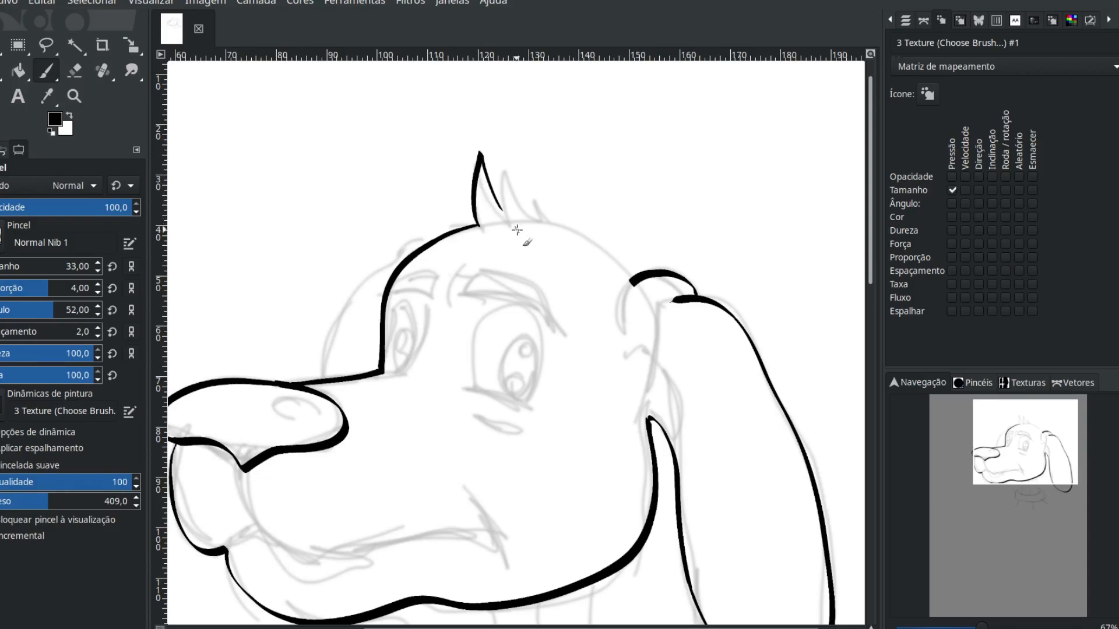
mouse_move(511, 220)
mouse_down()
mouse_move(507, 164)
mouse_move(530, 203)
mouse_up()
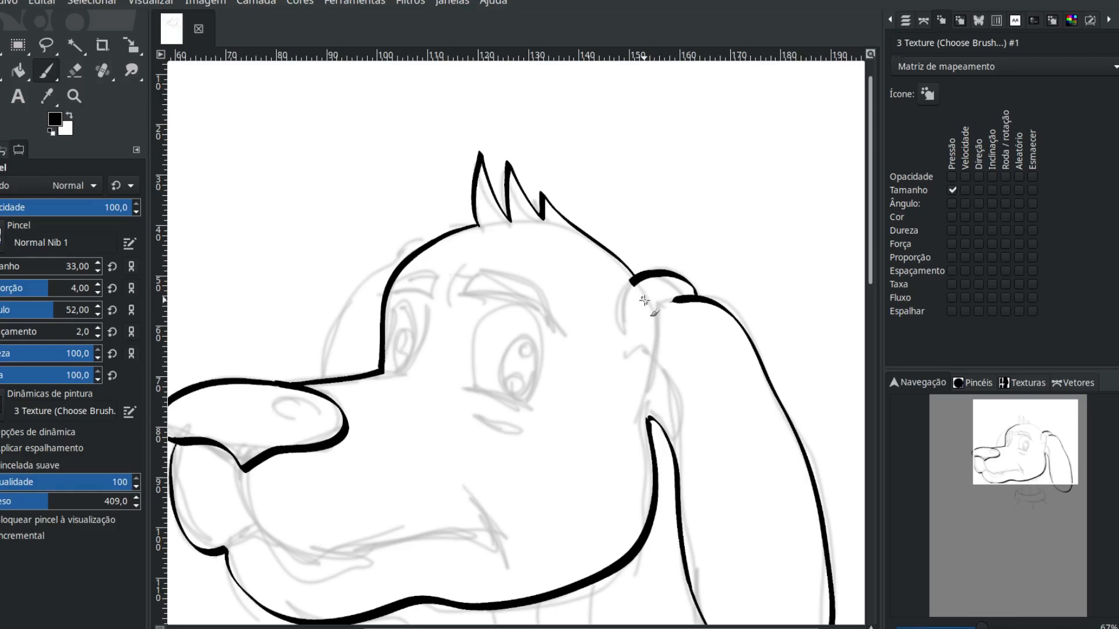
drag(508, 396, 547, 276)
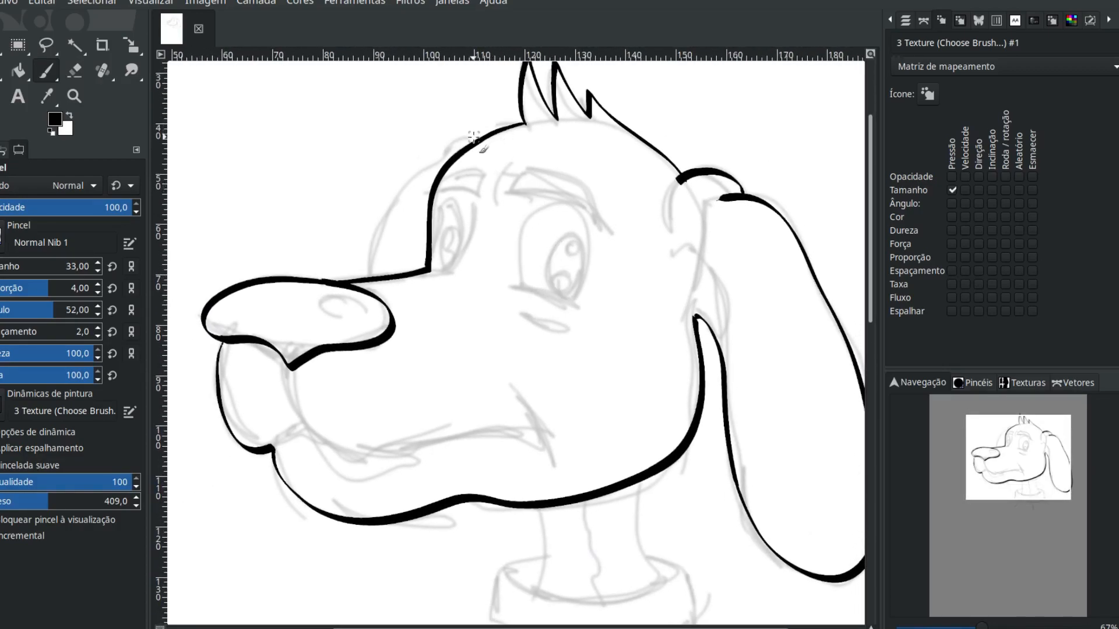
mouse_move(435, 160)
mouse_down()
mouse_move(390, 209)
mouse_move(371, 274)
mouse_up()
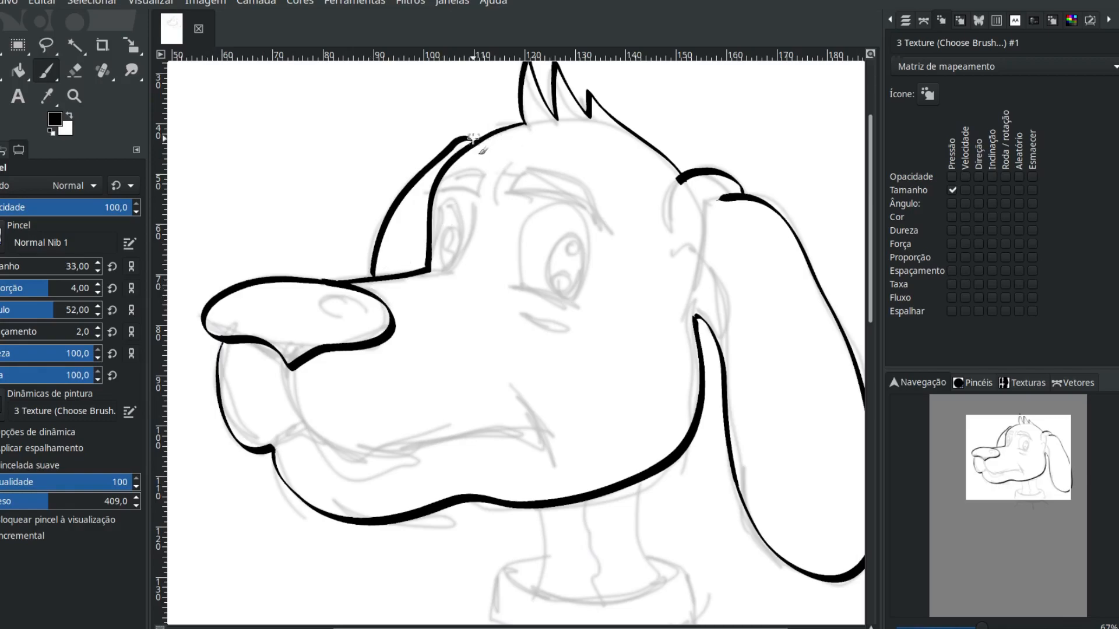
Ink the front line of the neck and the curved collar band around it
mouse_move(561, 548)
mouse_down()
mouse_move(548, 367)
mouse_move(534, 332)
mouse_move(522, 420)
mouse_up()
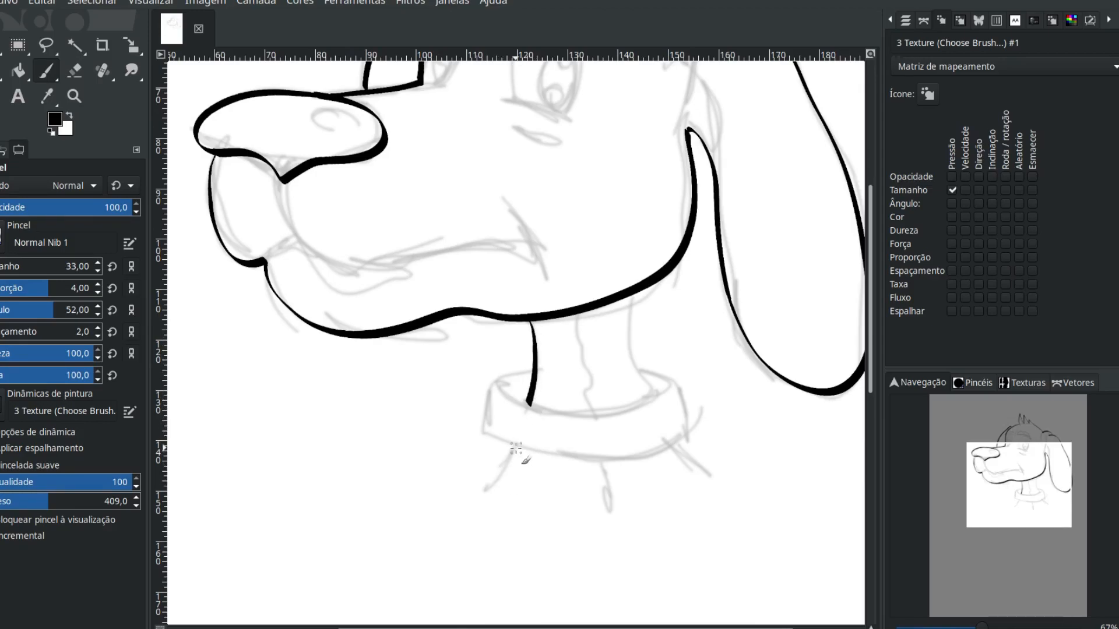
drag(480, 504, 475, 508)
mouse_move(530, 450)
mouse_down()
mouse_move(604, 458)
mouse_move(684, 437)
mouse_up()
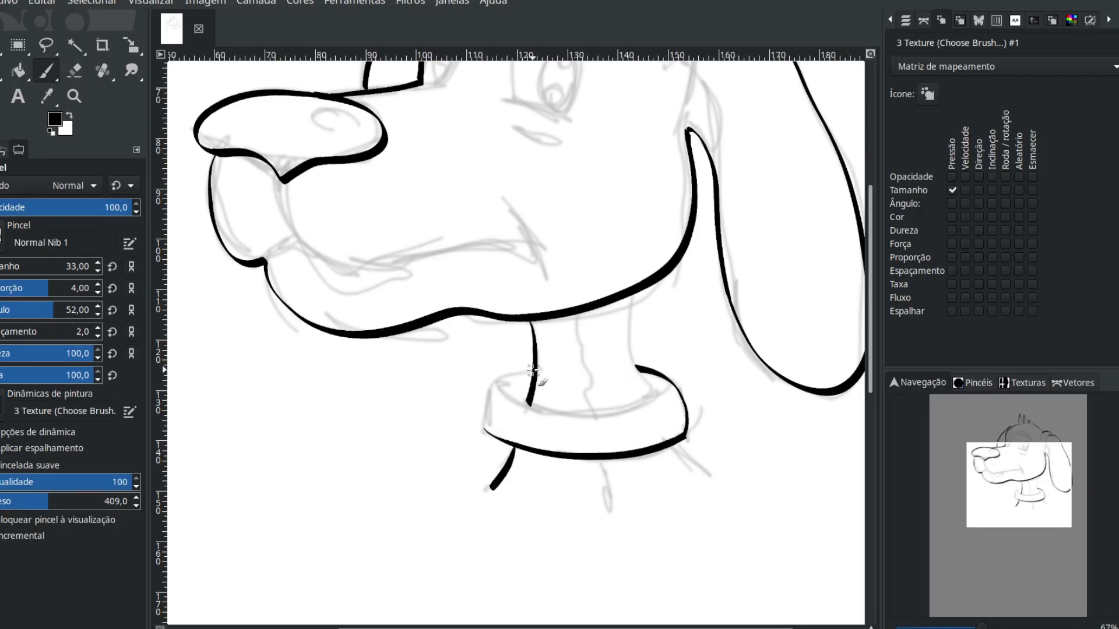
mouse_move(499, 380)
mouse_down()
mouse_move(484, 435)
mouse_move(518, 401)
mouse_move(612, 417)
mouse_move(665, 373)
mouse_up()
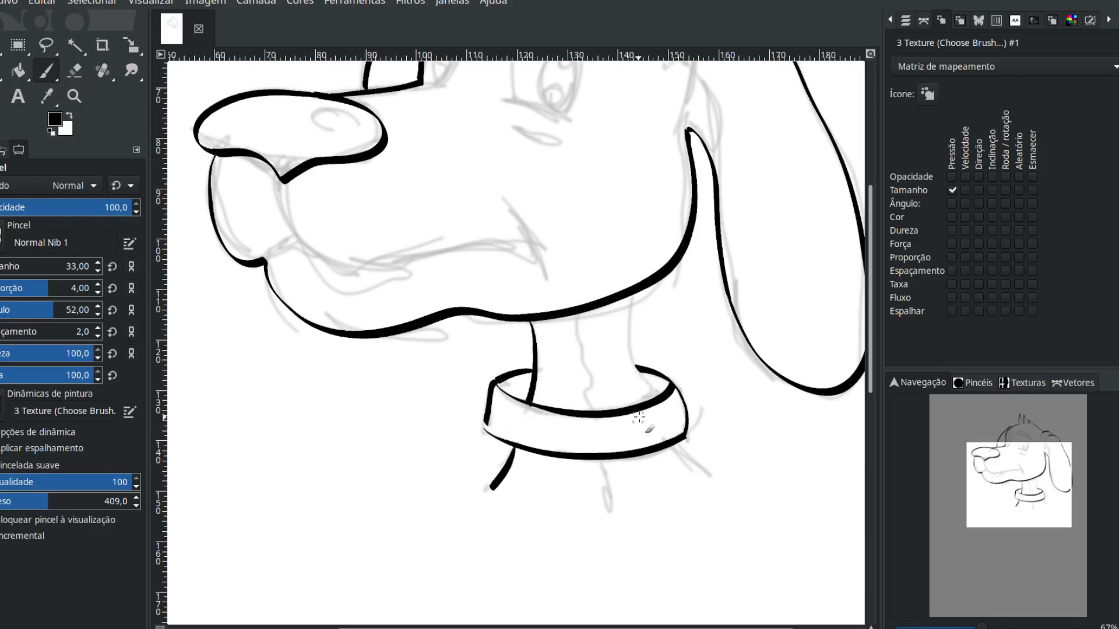
Ink the back line of the neck and close the flared neck base below the collar with a curve
drag(625, 342, 663, 414)
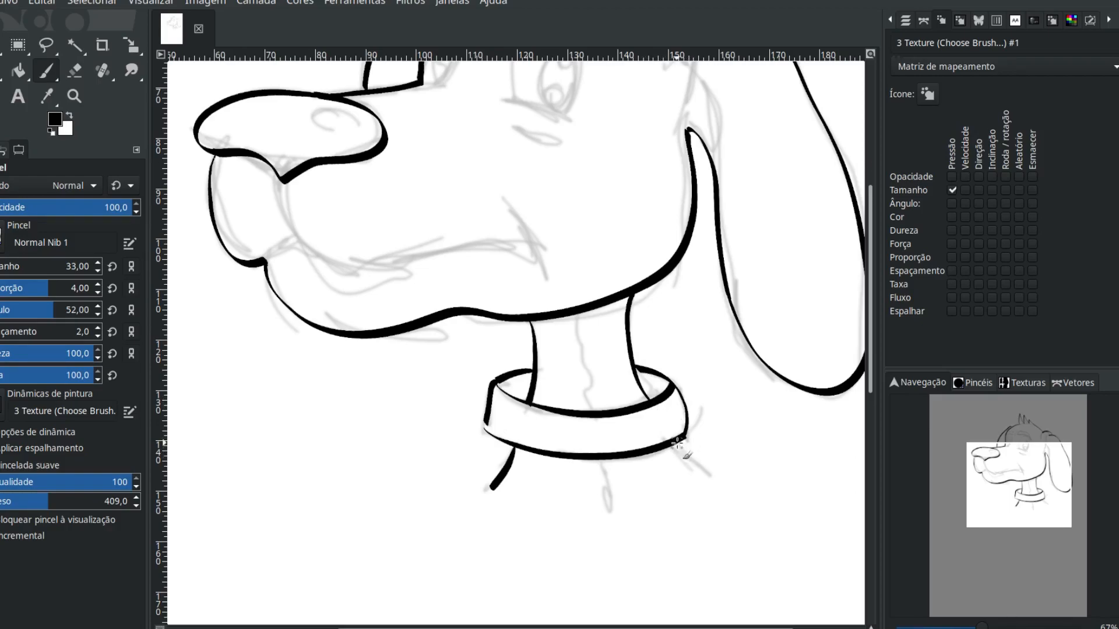
drag(719, 480, 734, 493)
mouse_move(492, 486)
mouse_down()
mouse_move(524, 508)
mouse_move(595, 518)
mouse_move(717, 479)
mouse_up()
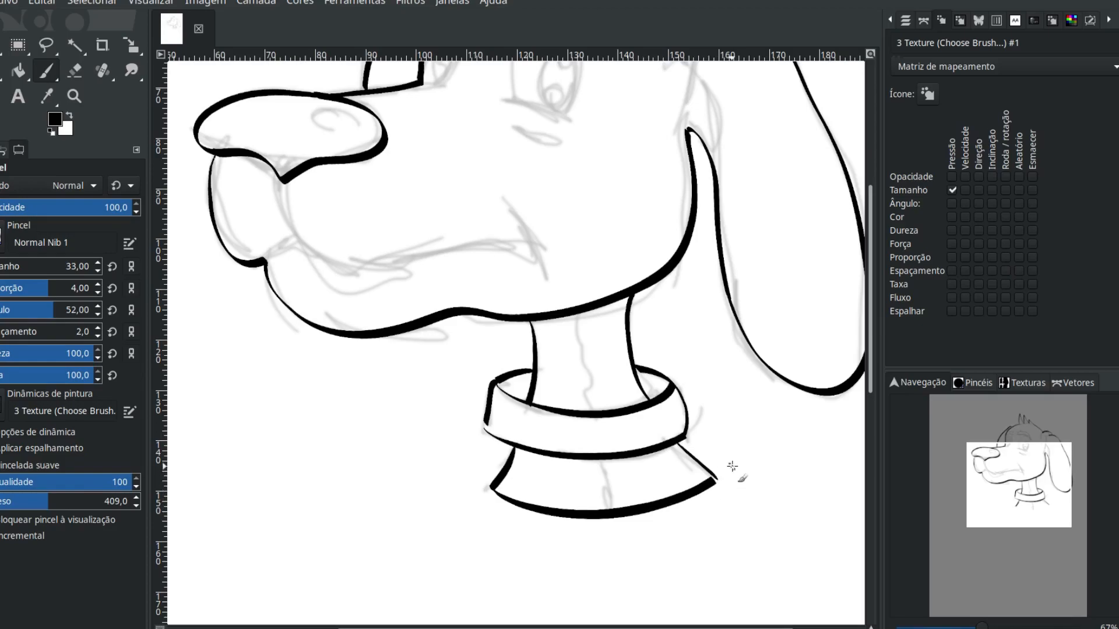
Toggle the visibility of the esboço layer to check the inked outline on its own
drag(541, 323, 599, 466)
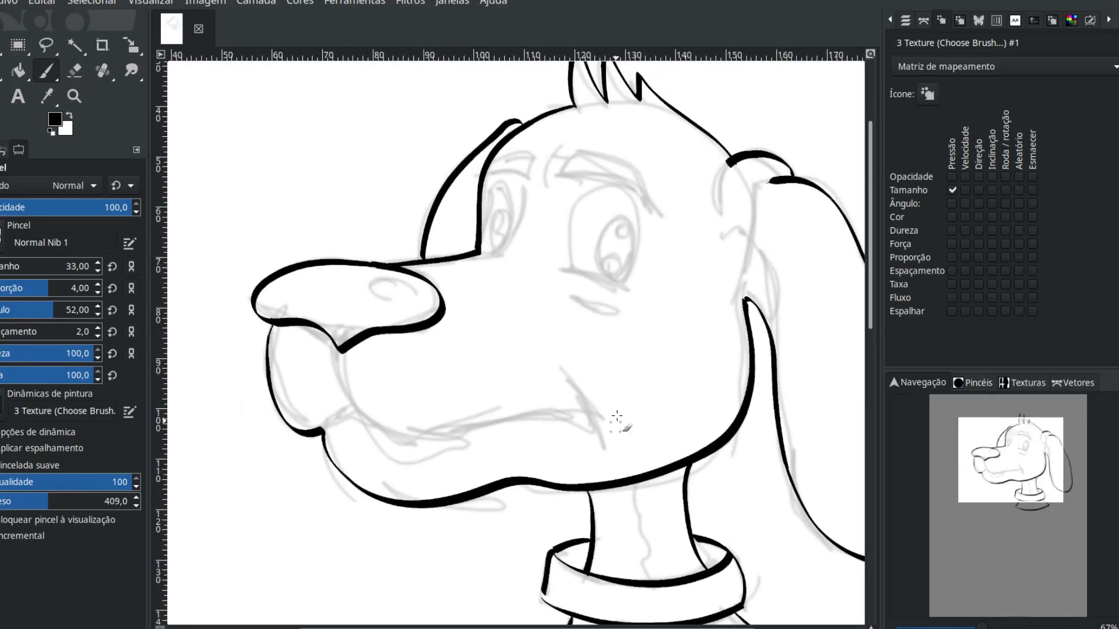
click(905, 21)
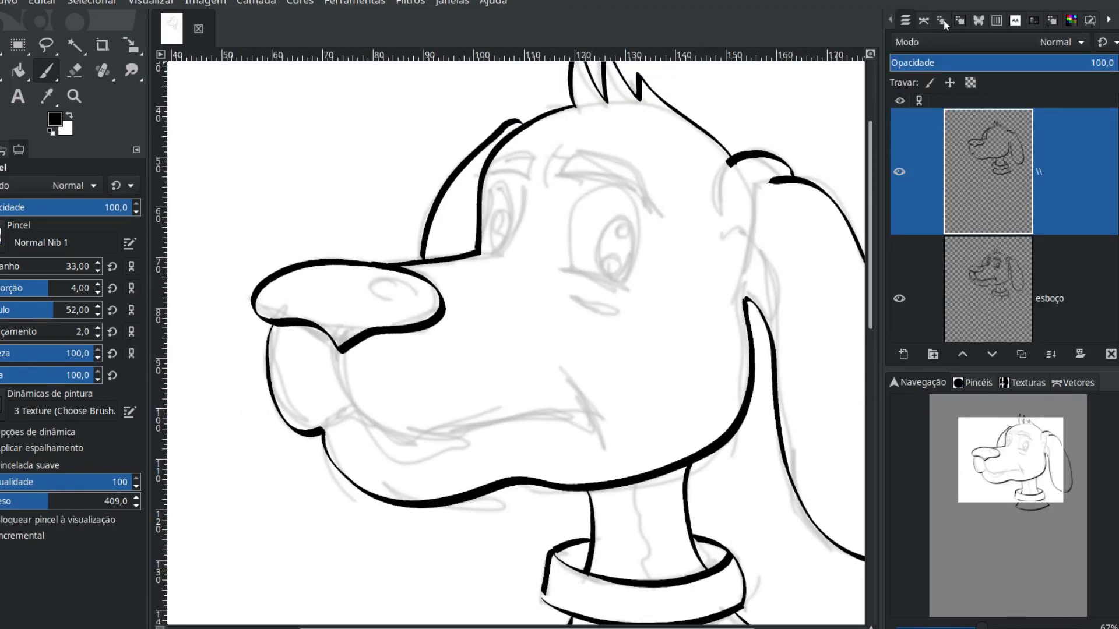
click(900, 299)
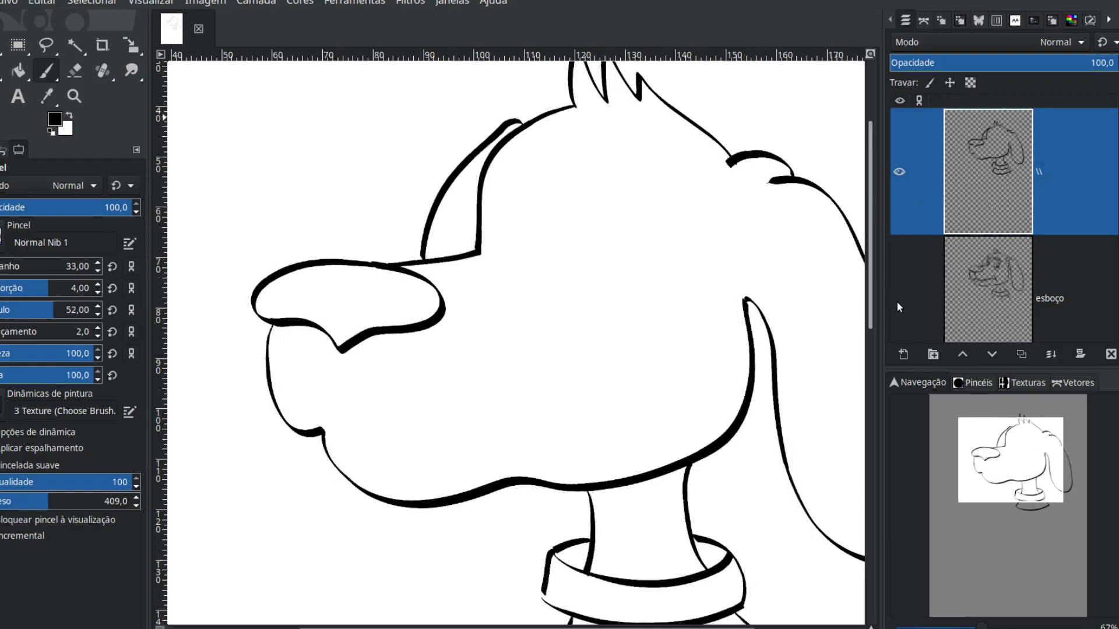
click(895, 301)
click(895, 302)
click(895, 302)
click(893, 303)
drag(1009, 458, 1021, 463)
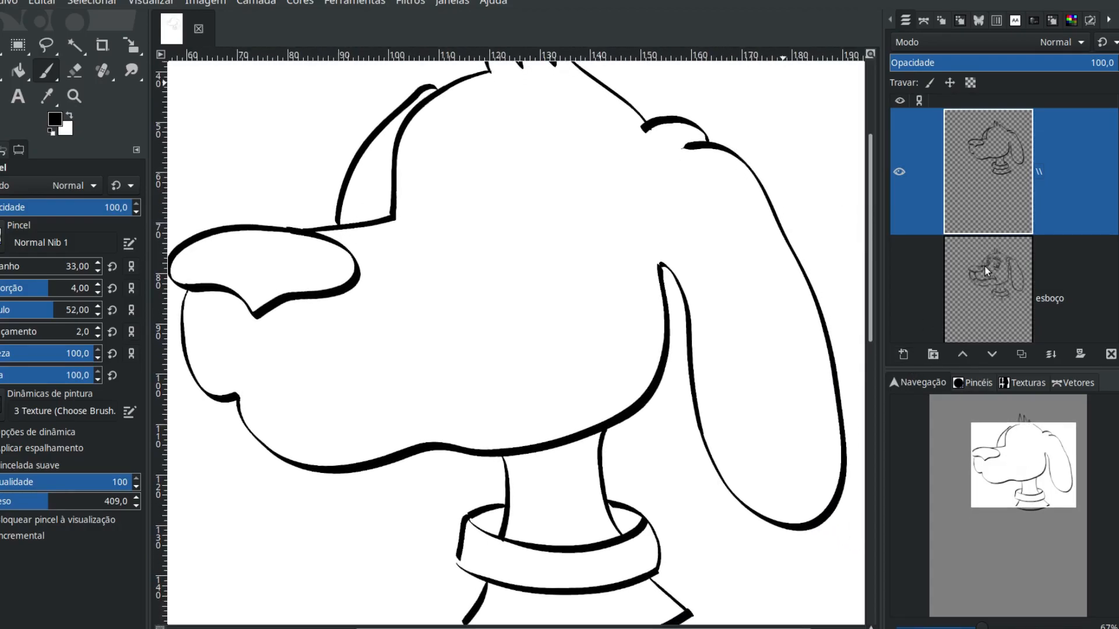
Add a new layer above the outline layer, show the esboço layer, and make the new layer active
shift+click(904, 354)
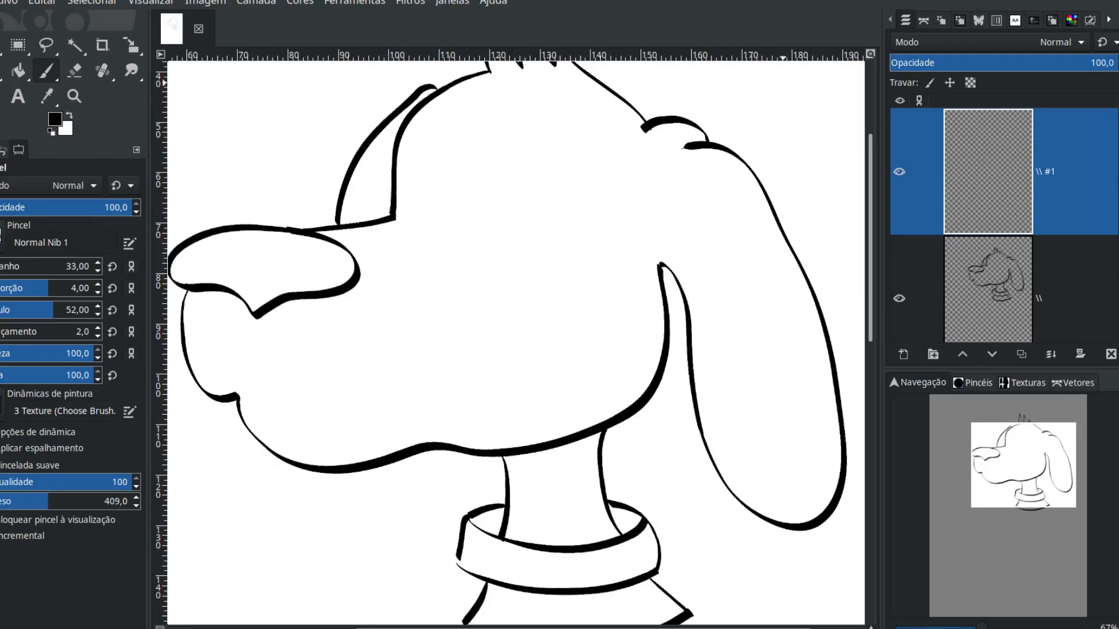
scroll(991, 233, down, 2)
click(990, 295)
click(901, 281)
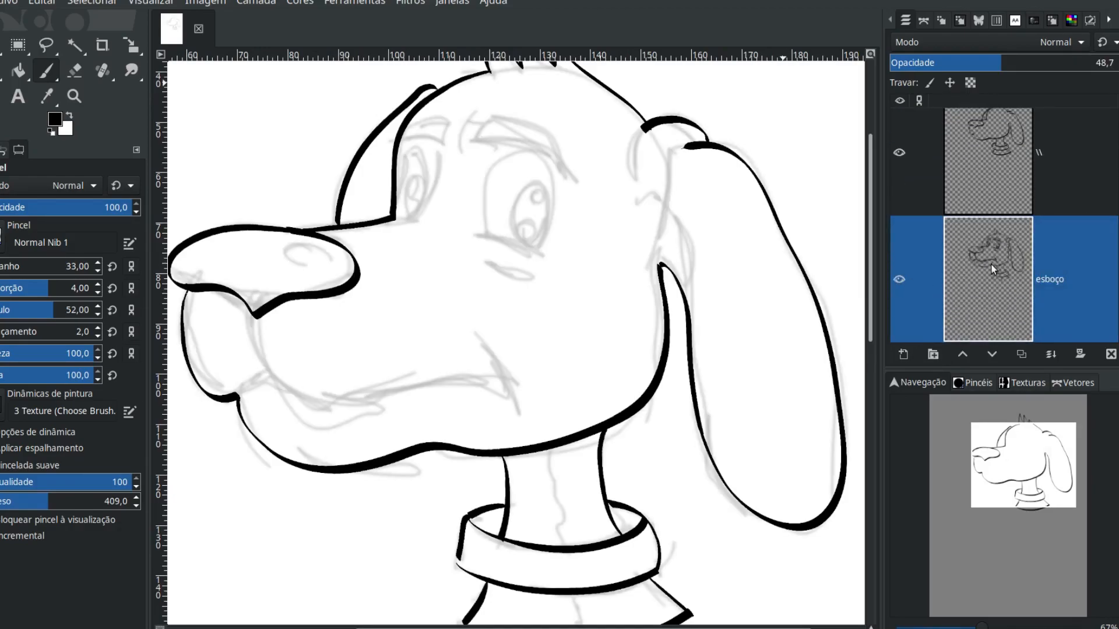
scroll(993, 257, up, 2)
click(996, 176)
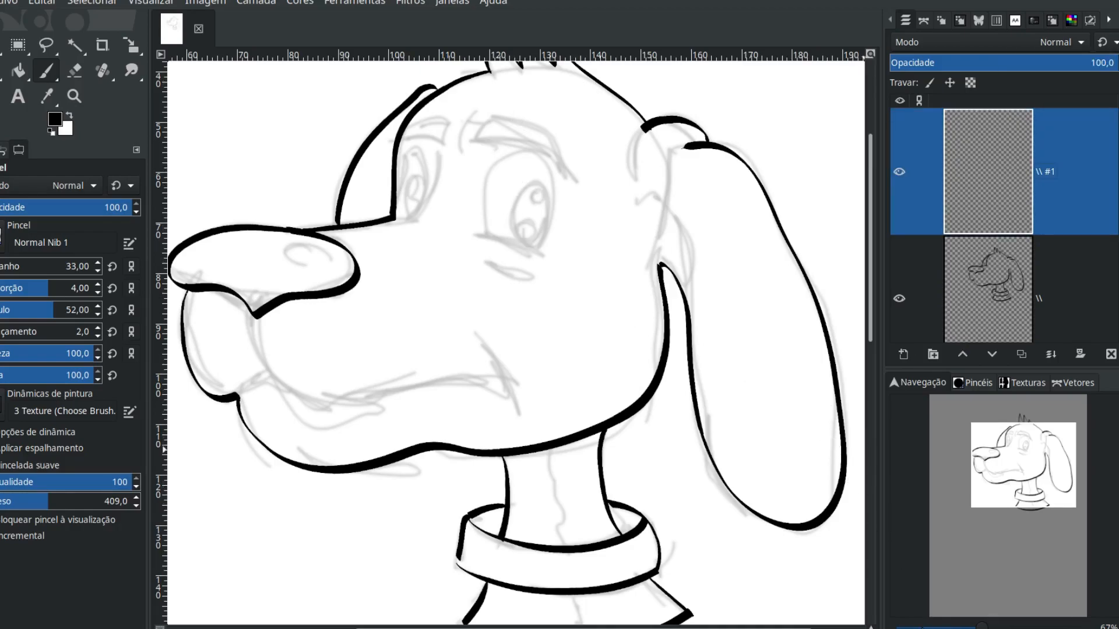
Ink the edge of the far eye and both eyebrows on the new layer at 100% zoom
key(1)
drag(1005, 479, 997, 464)
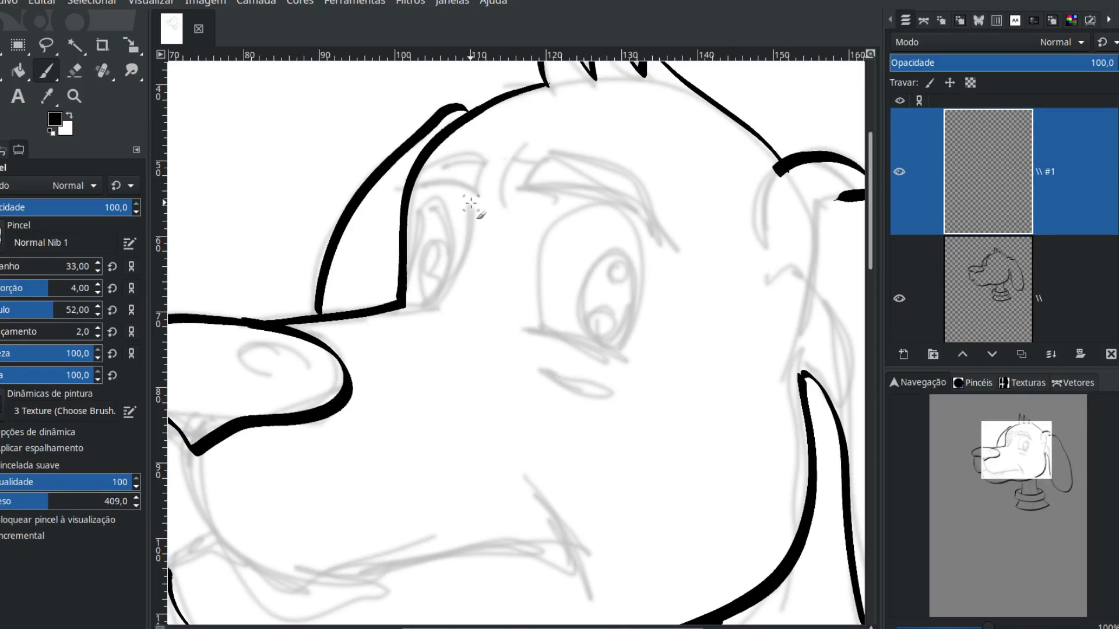
mouse_move(472, 224)
mouse_down()
mouse_move(448, 282)
mouse_move(392, 302)
mouse_up()
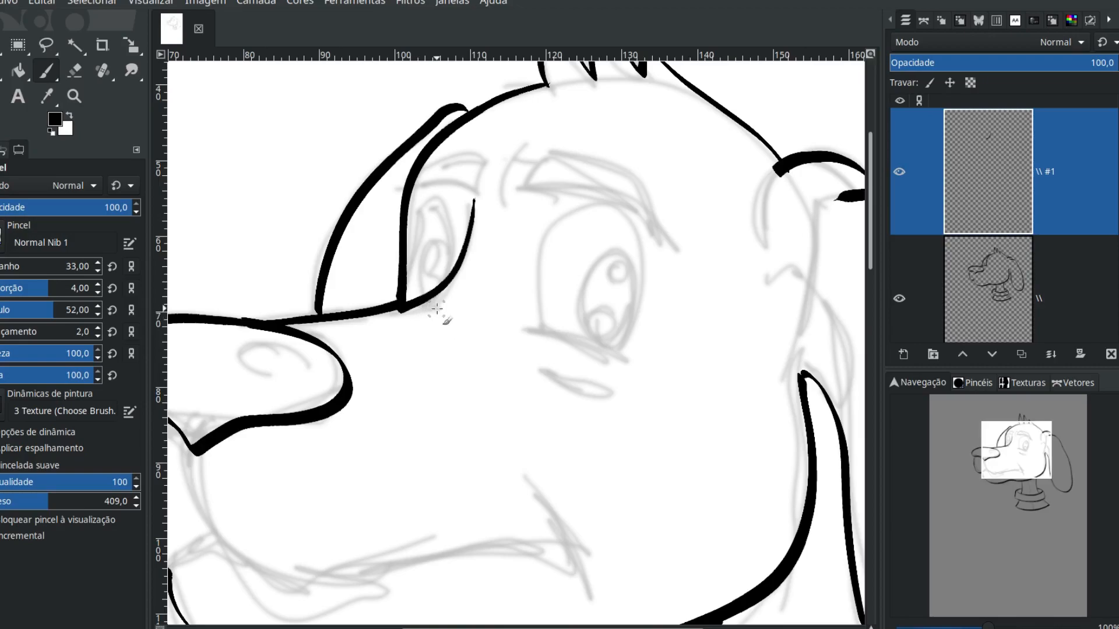
key(ctrl+z)
drag(462, 271, 484, 192)
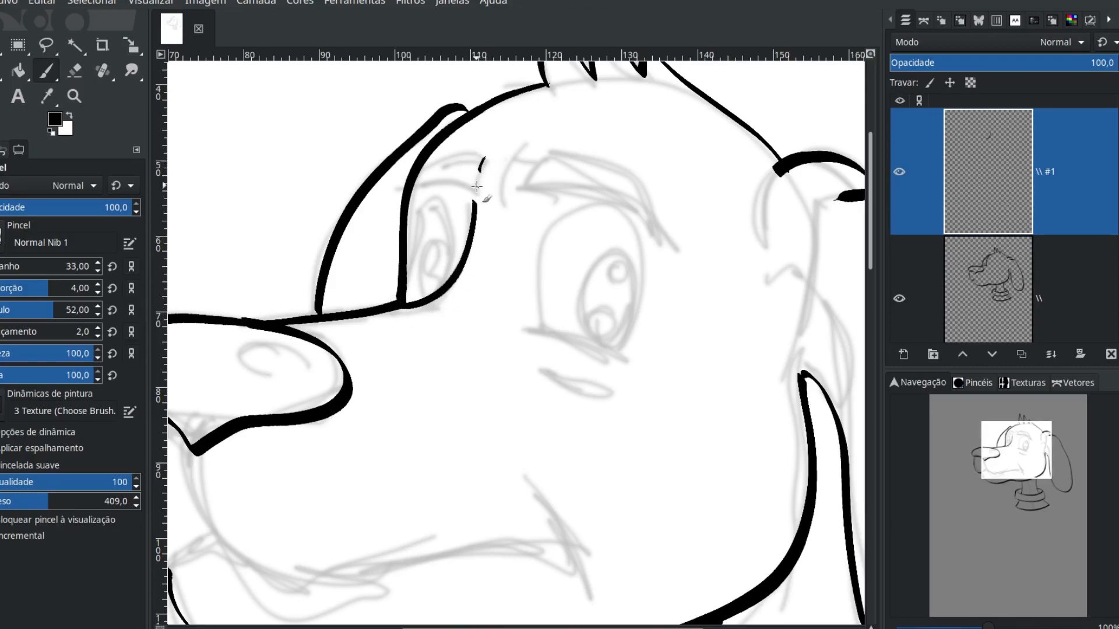
mouse_move(421, 186)
mouse_down()
mouse_move(397, 206)
mouse_move(423, 174)
mouse_move(488, 154)
mouse_move(529, 180)
mouse_move(526, 207)
mouse_move(556, 183)
mouse_move(619, 194)
mouse_move(666, 236)
mouse_up()
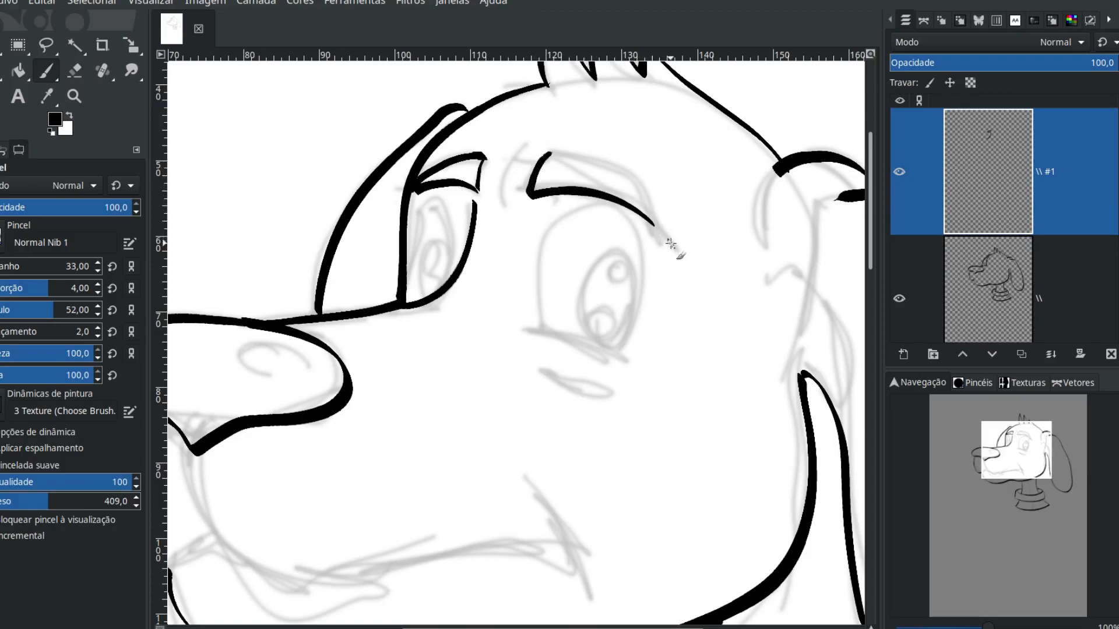
drag(622, 173, 530, 153)
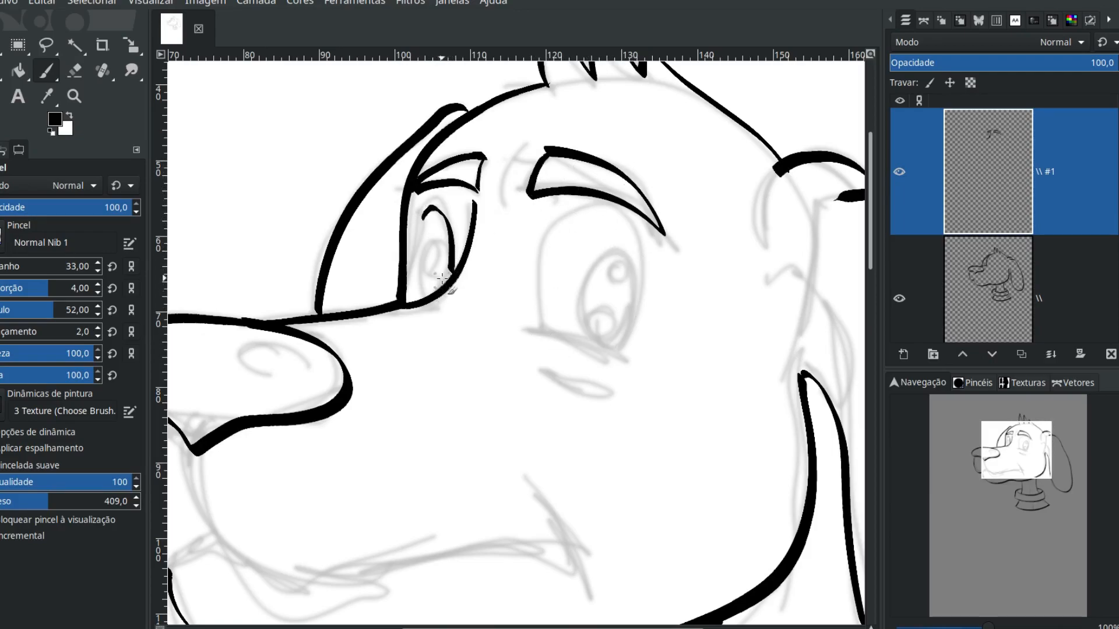
Set the smooth stroke weight to 210,5 and ink the far iris and the near eye with its iris and highlights
drag(27, 505, 20, 505)
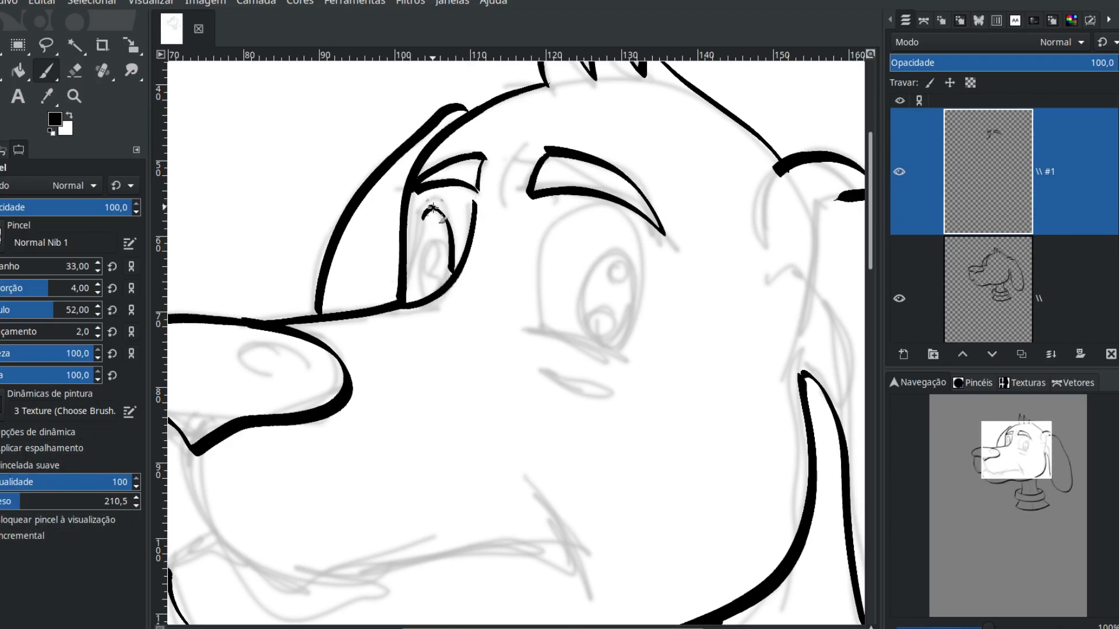
mouse_move(432, 210)
mouse_down()
mouse_move(405, 297)
mouse_move(435, 285)
mouse_move(429, 297)
mouse_move(429, 240)
mouse_move(442, 236)
mouse_move(453, 269)
mouse_up()
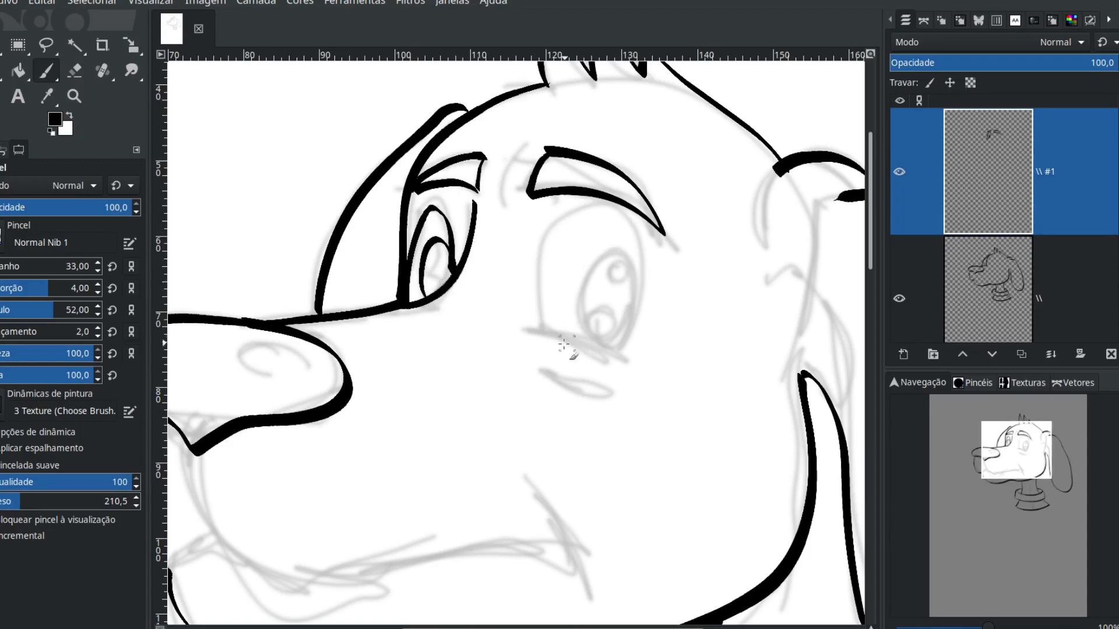
mouse_move(517, 330)
mouse_down()
mouse_move(617, 354)
mouse_move(649, 377)
mouse_move(633, 328)
mouse_move(634, 232)
mouse_move(617, 207)
mouse_move(587, 201)
mouse_move(551, 226)
mouse_move(547, 327)
mouse_move(578, 322)
mouse_move(586, 275)
mouse_move(615, 243)
mouse_move(628, 257)
mouse_move(628, 296)
mouse_move(596, 348)
mouse_up()
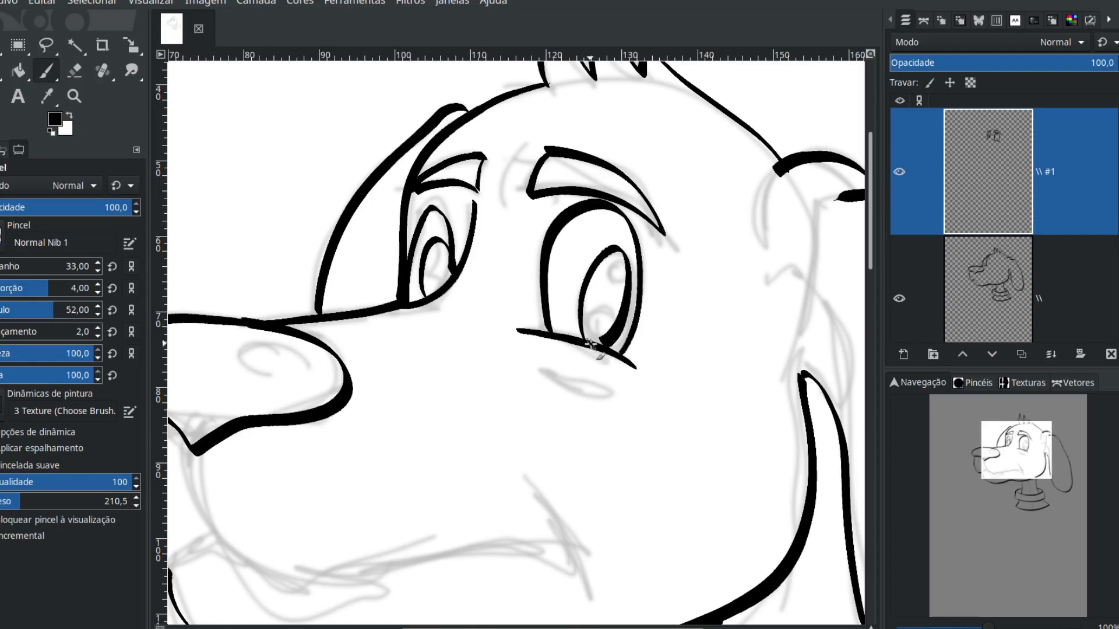
mouse_move(623, 261)
mouse_down()
mouse_move(609, 280)
mouse_move(621, 288)
mouse_move(621, 262)
mouse_up()
mouse_move(600, 324)
mouse_down()
mouse_move(590, 327)
mouse_move(605, 309)
mouse_move(606, 350)
mouse_up()
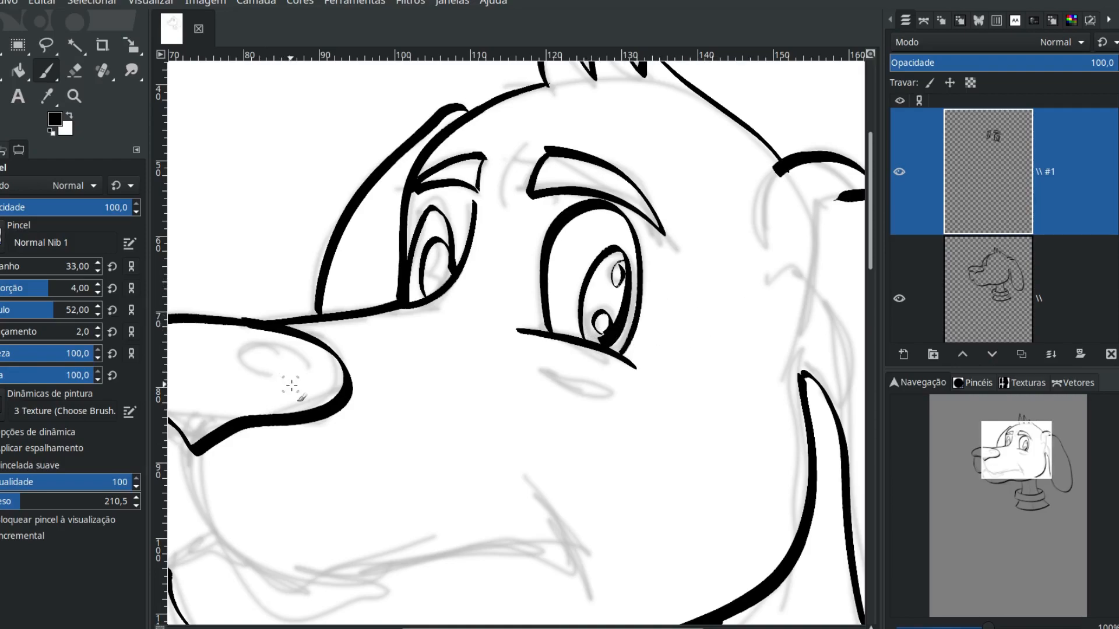
Ink the near muzzle and mouth line, the mouth-corner crease, and the lower edge of the far muzzle
drag(288, 473, 416, 321)
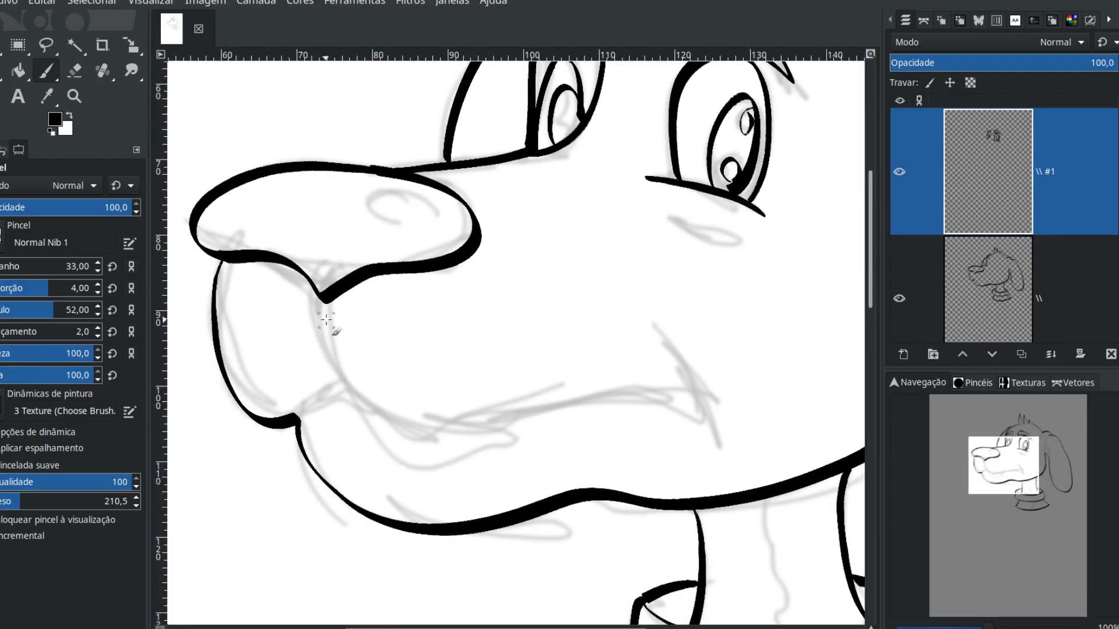
mouse_move(323, 299)
mouse_down()
mouse_move(332, 362)
mouse_move(415, 417)
mouse_move(657, 388)
mouse_move(699, 402)
mouse_up()
mouse_move(661, 337)
mouse_down()
mouse_move(693, 388)
mouse_move(704, 452)
mouse_up()
drag(343, 376, 294, 421)
Ink the crease under the near eye and the front edge of the near ear's base
scroll(457, 387, right, 5)
scroll(457, 387, up, 3)
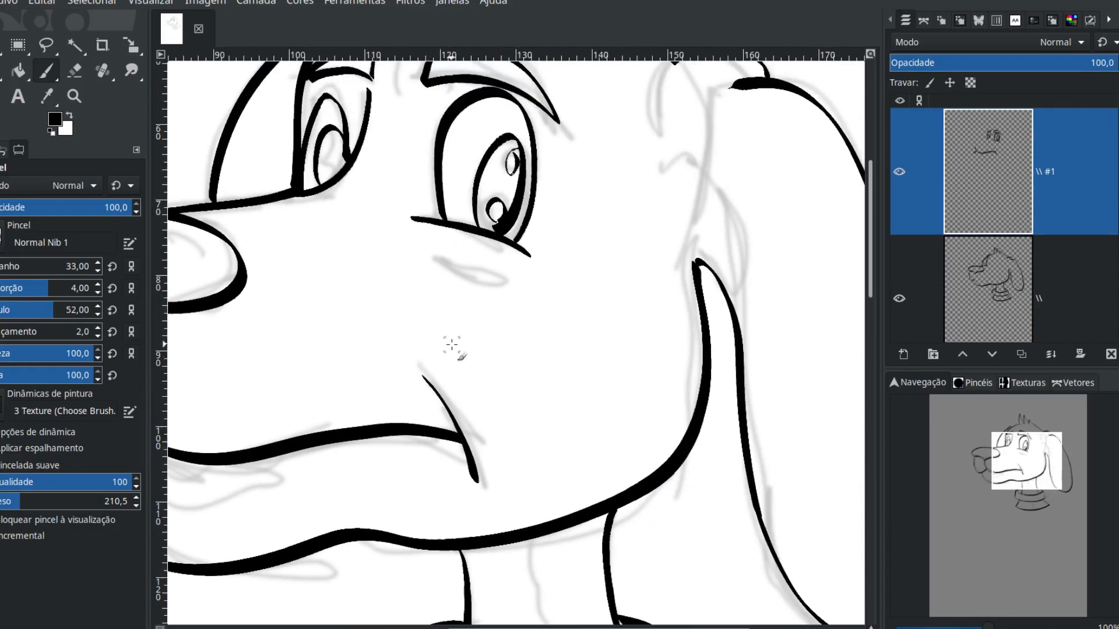
scroll(310, 313, right, 3)
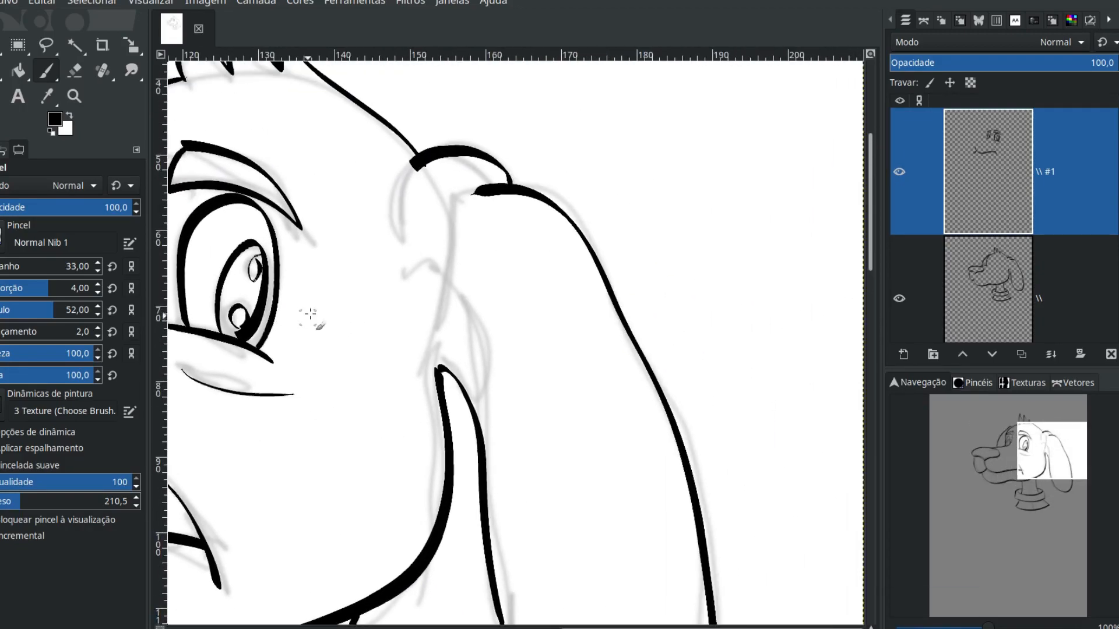
drag(418, 161, 394, 236)
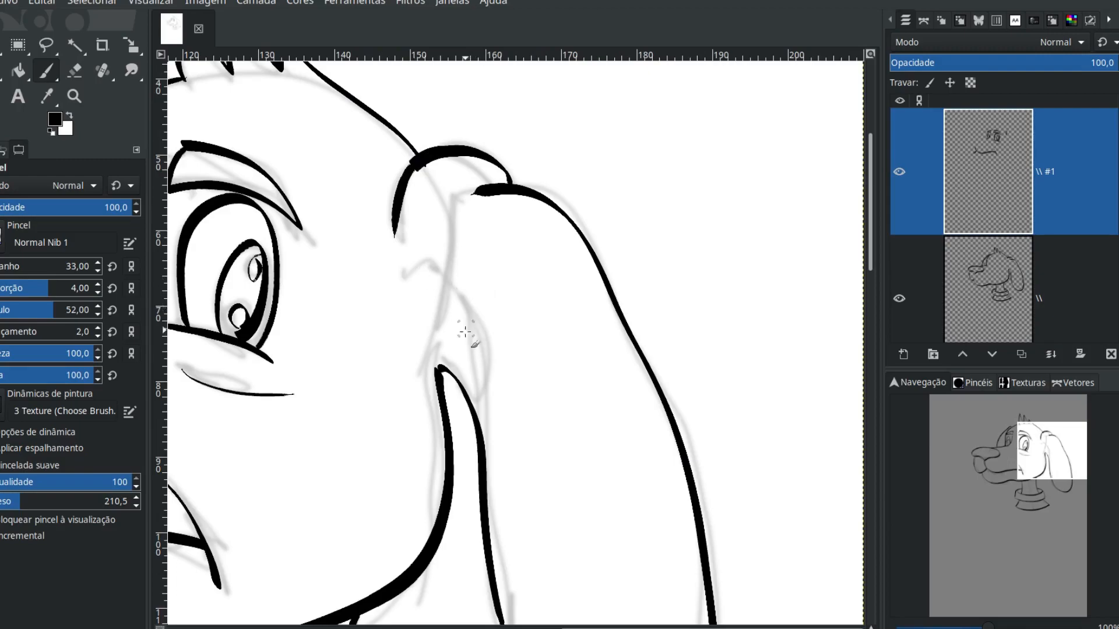
scroll(466, 332, down, 2)
scroll(465, 332, right, 1)
mouse_move(371, 186)
mouse_down()
mouse_move(405, 184)
mouse_move(432, 231)
mouse_move(451, 346)
mouse_up()
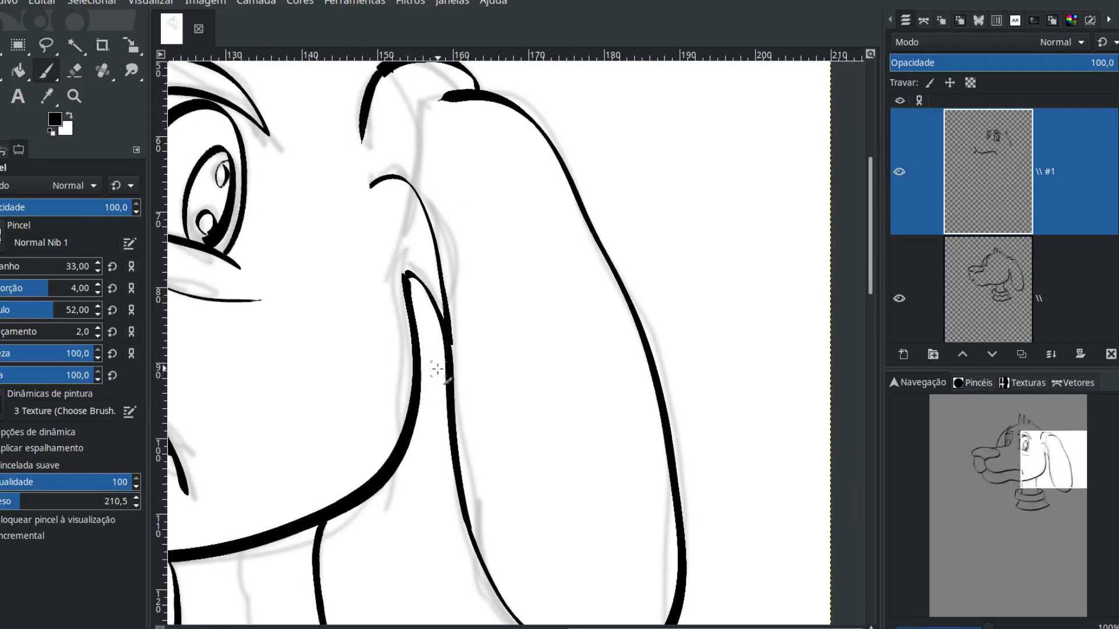
key(ctrl+z)
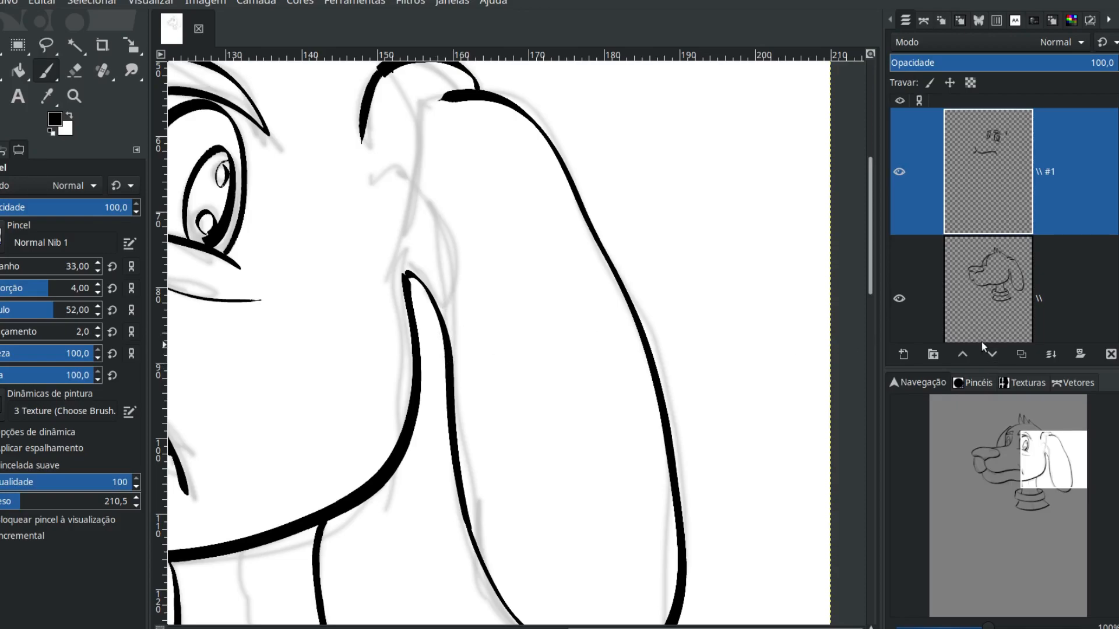
Undo the ear-base front edge, then ink it again together with the near ear's inner fold on the outline layer "\\"
key(ctrl+z)
click(948, 288)
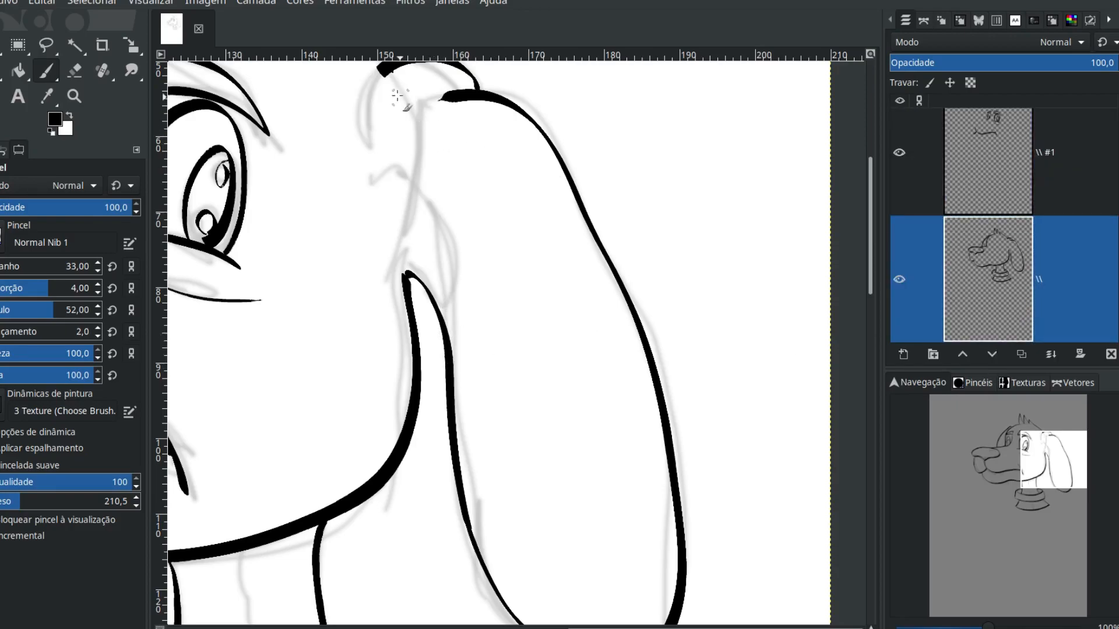
mouse_move(375, 188)
mouse_down()
mouse_move(409, 182)
mouse_move(432, 215)
mouse_move(449, 362)
mouse_up()
drag(412, 164, 425, 304)
drag(398, 208, 379, 279)
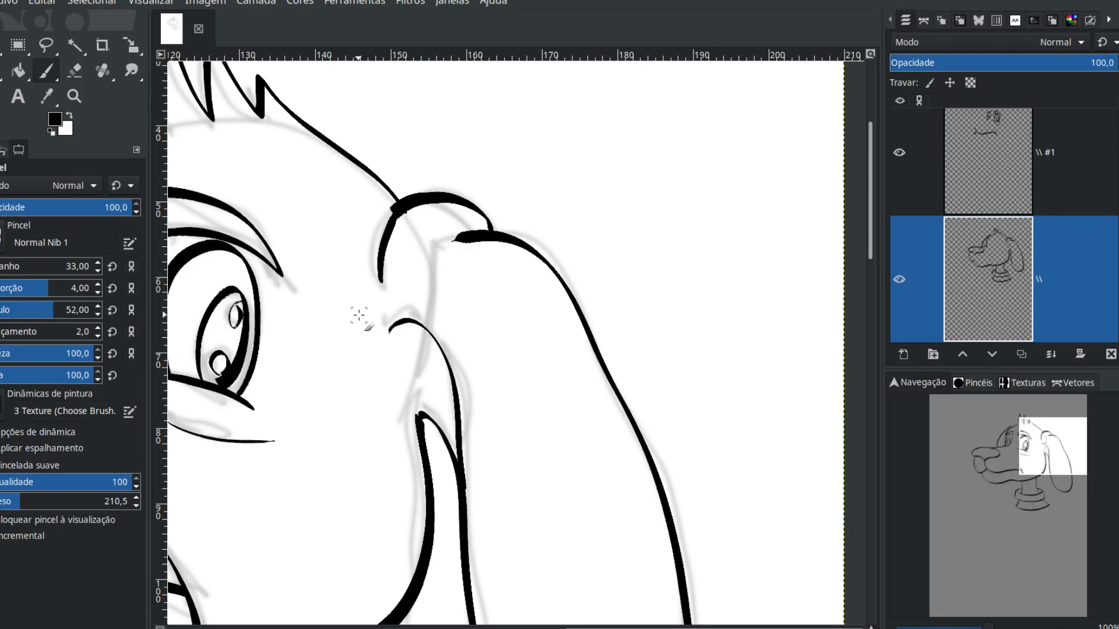
mouse_move(345, 278)
mouse_down()
mouse_move(497, 222)
mouse_move(614, 215)
mouse_move(447, 231)
mouse_move(554, 185)
mouse_move(387, 252)
mouse_up()
drag(631, 139, 700, 127)
drag(361, 331, 521, 282)
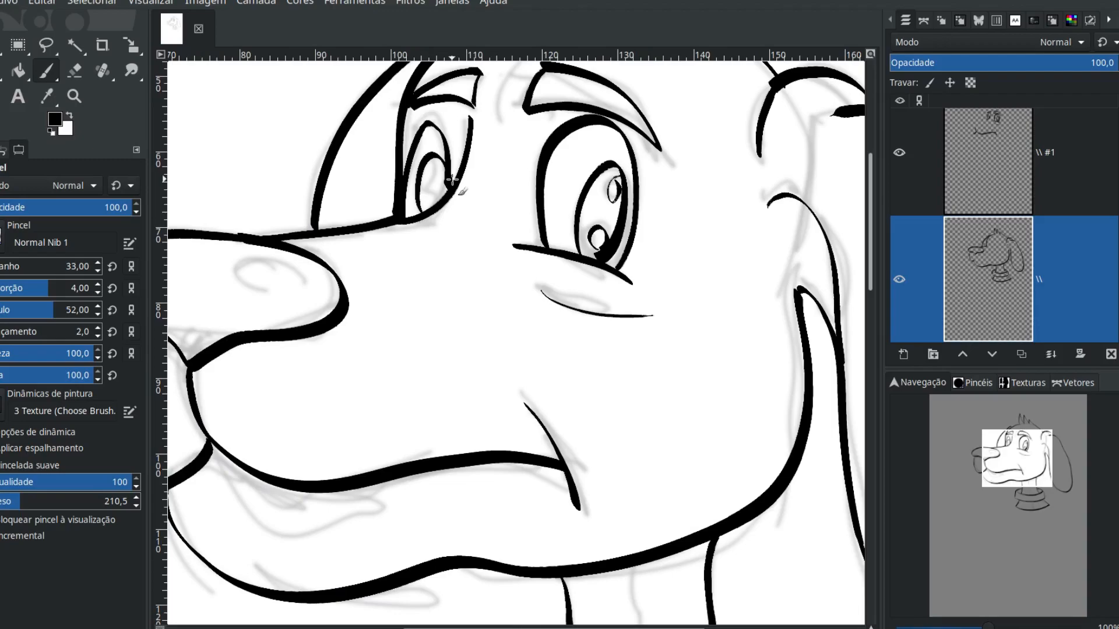
Hide the outline layer "\\" and add a new empty layer "\\ #2" directly above it
key(shift+c)
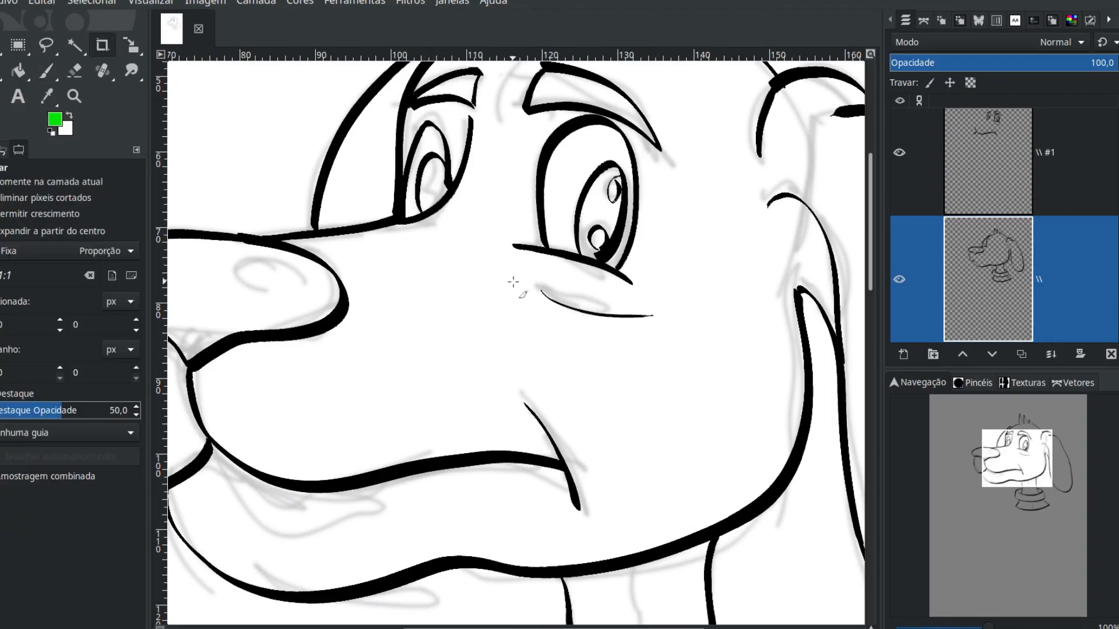
click(901, 276)
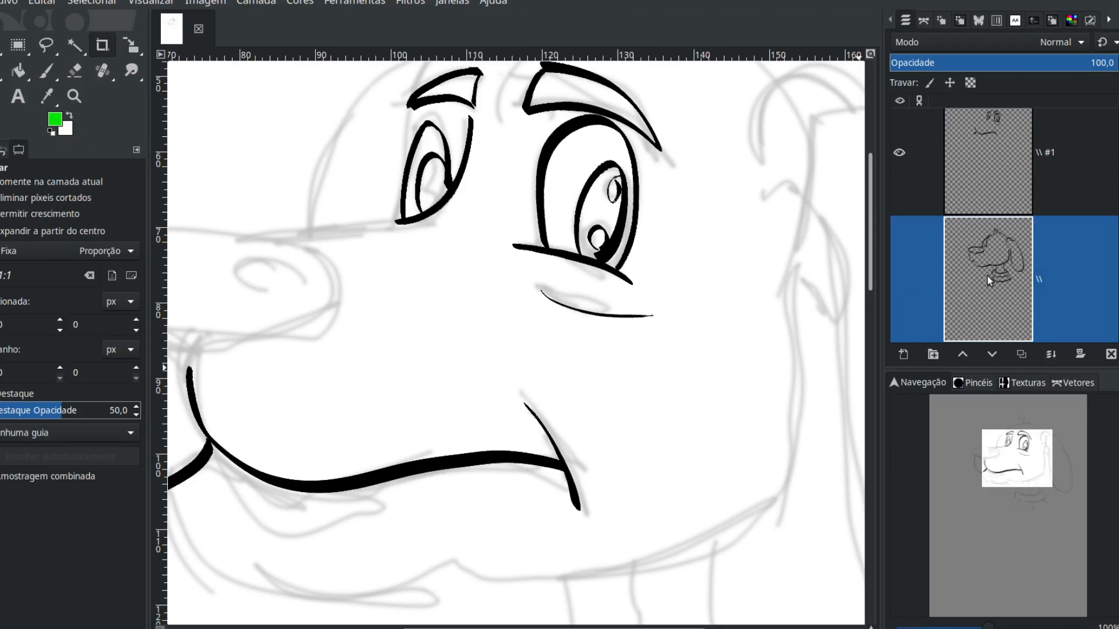
click(901, 275)
click(901, 275)
click(901, 275)
click(901, 279)
click(901, 278)
click(901, 278)
click(901, 274)
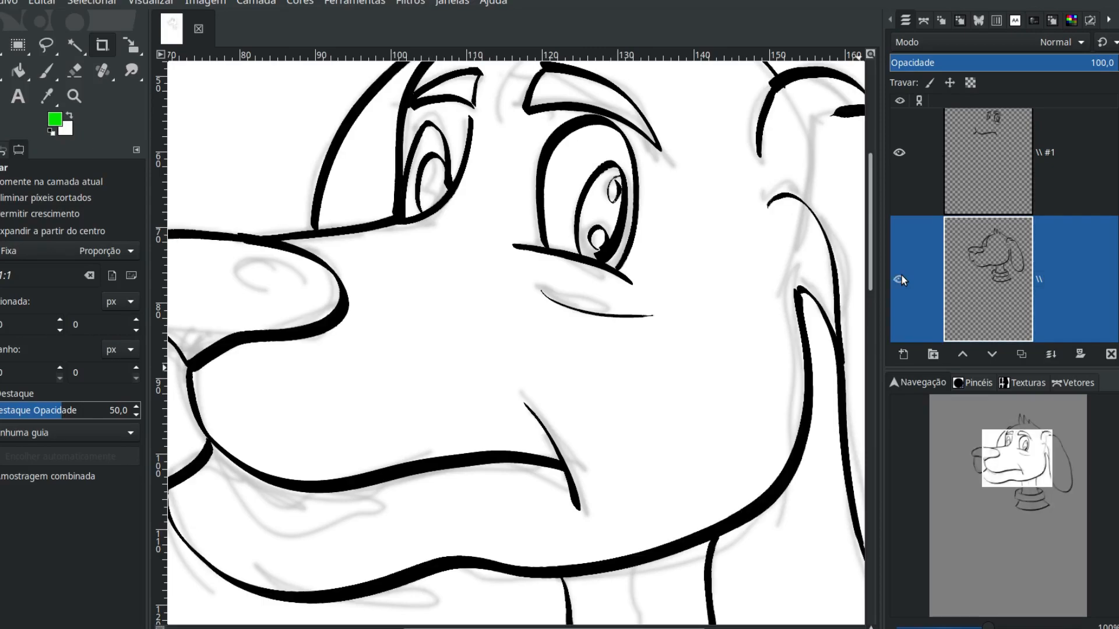
click(901, 274)
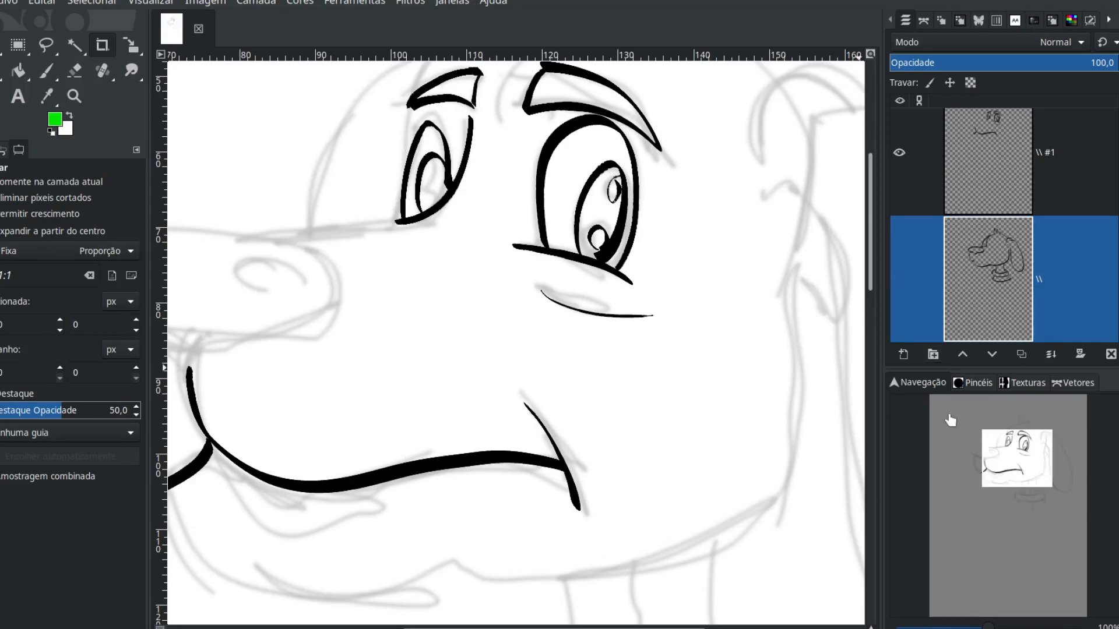
shift+click(903, 355)
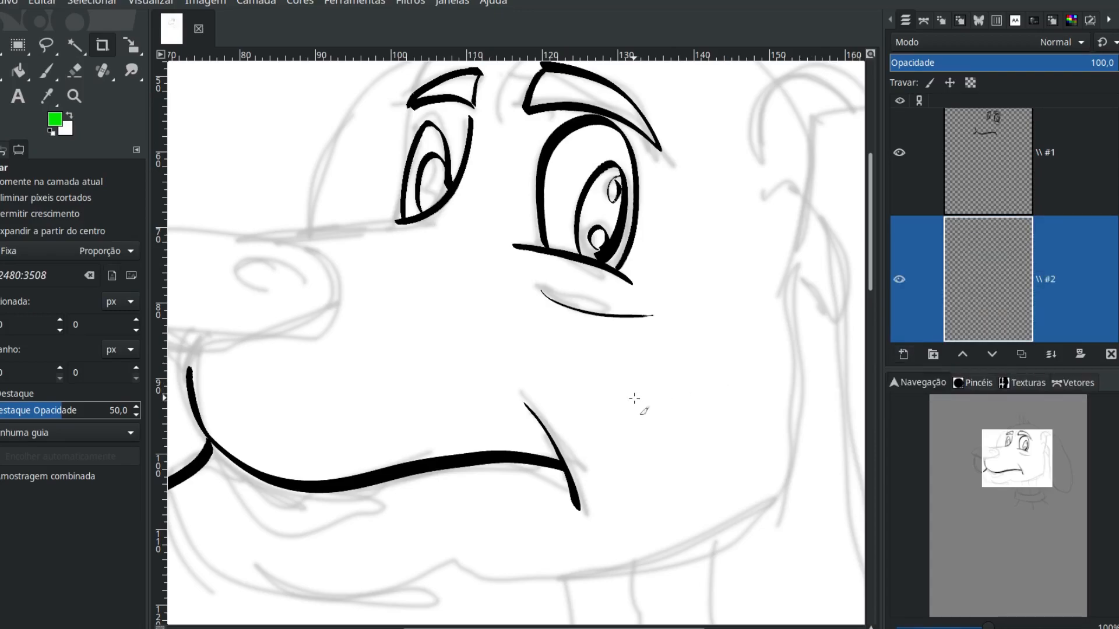
scroll(634, 399, down, 1)
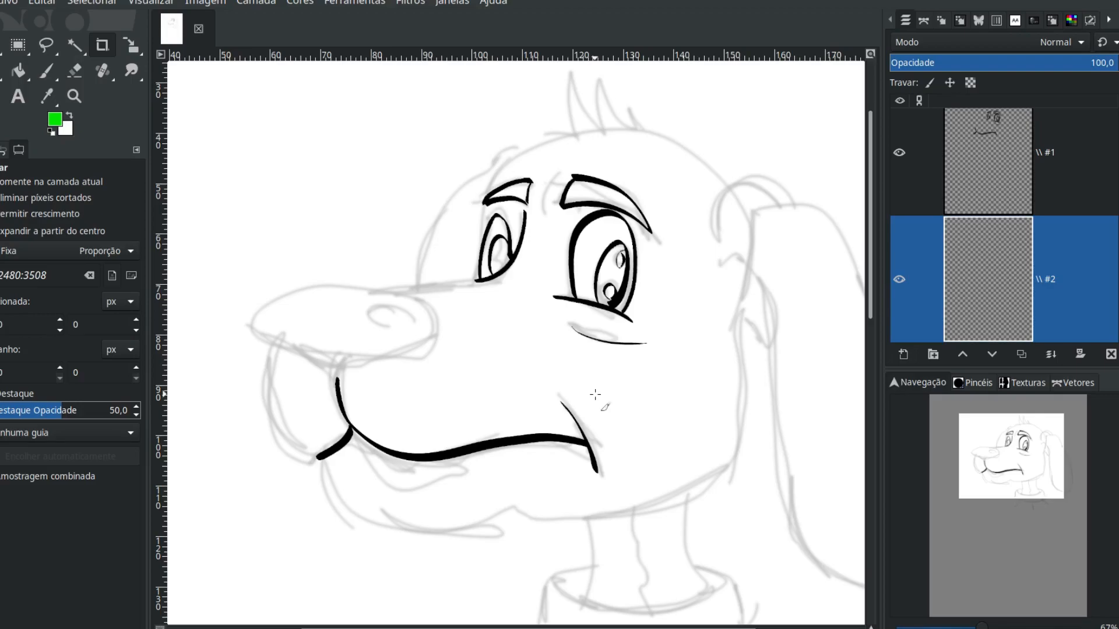
scroll(595, 394, up, 3)
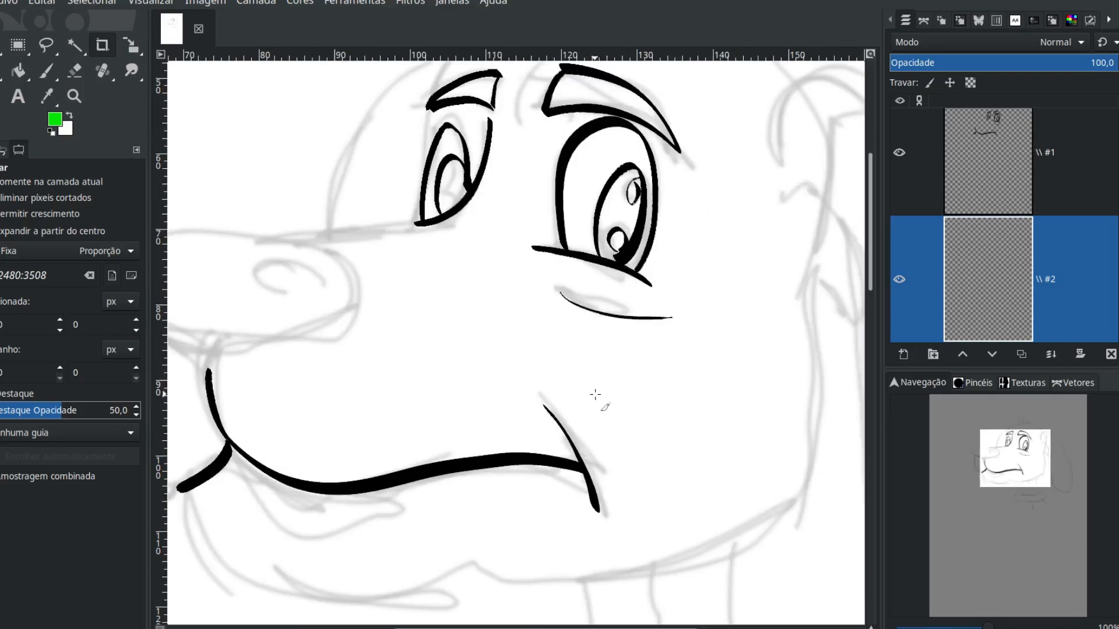
scroll(595, 395, down, 2)
scroll(595, 394, up, 1)
scroll(595, 395, down, 3)
scroll(595, 394, up, 3)
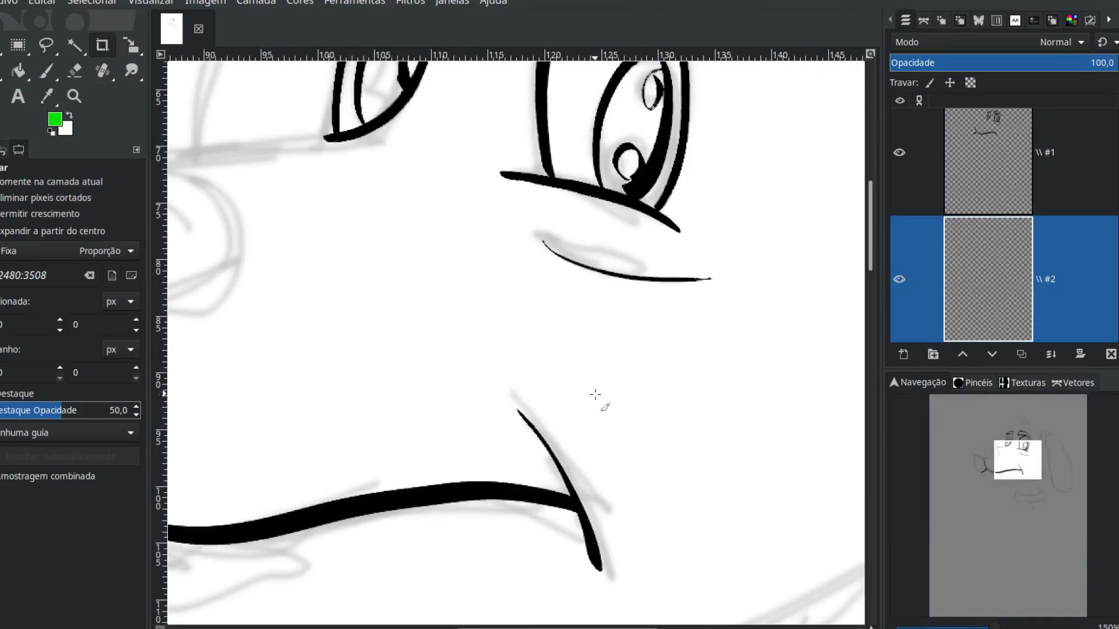
scroll(595, 395, down, 4)
scroll(595, 395, up, 3)
scroll(595, 394, down, 2)
scroll(595, 395, down, 1)
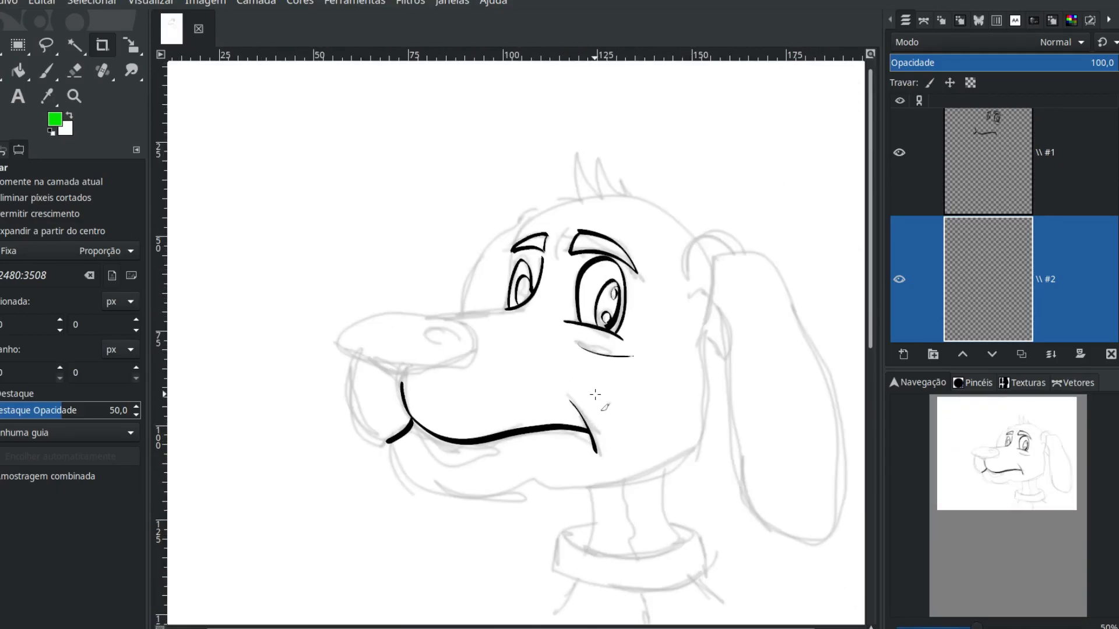
scroll(595, 395, up, 2)
scroll(595, 395, down, 2)
Reset the foreground and background colours to black and white
key(d)
scroll(559, 397, left, 1)
scroll(559, 396, right, 2)
scroll(559, 397, left, 2)
scroll(559, 396, right, 2)
scroll(560, 397, up, 3)
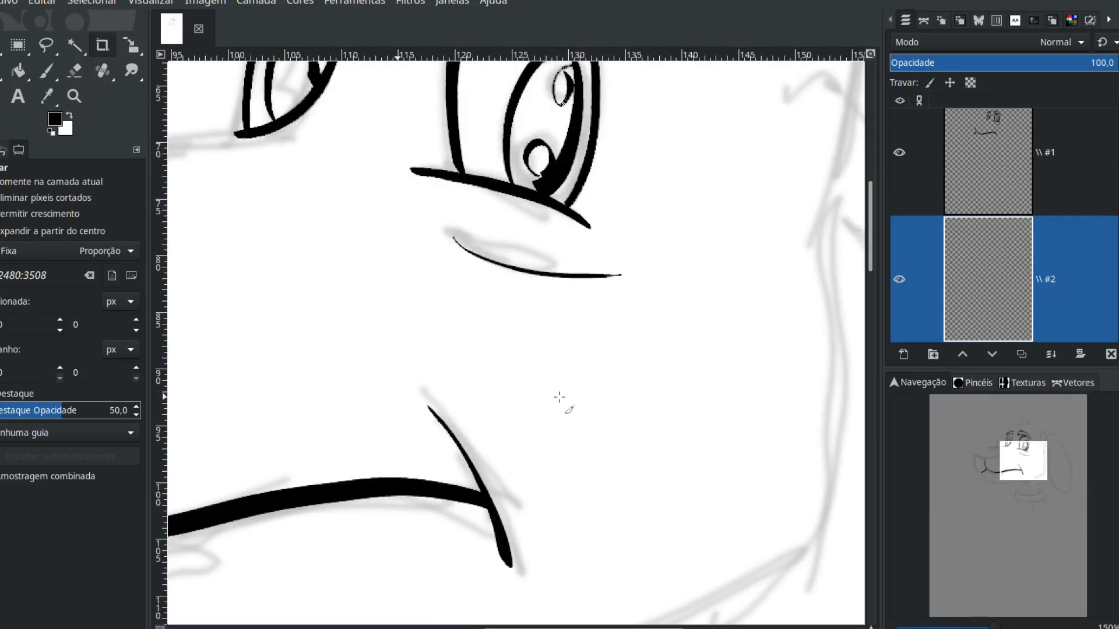
scroll(559, 397, right, 4)
scroll(560, 397, left, 13)
scroll(559, 397, right, 15)
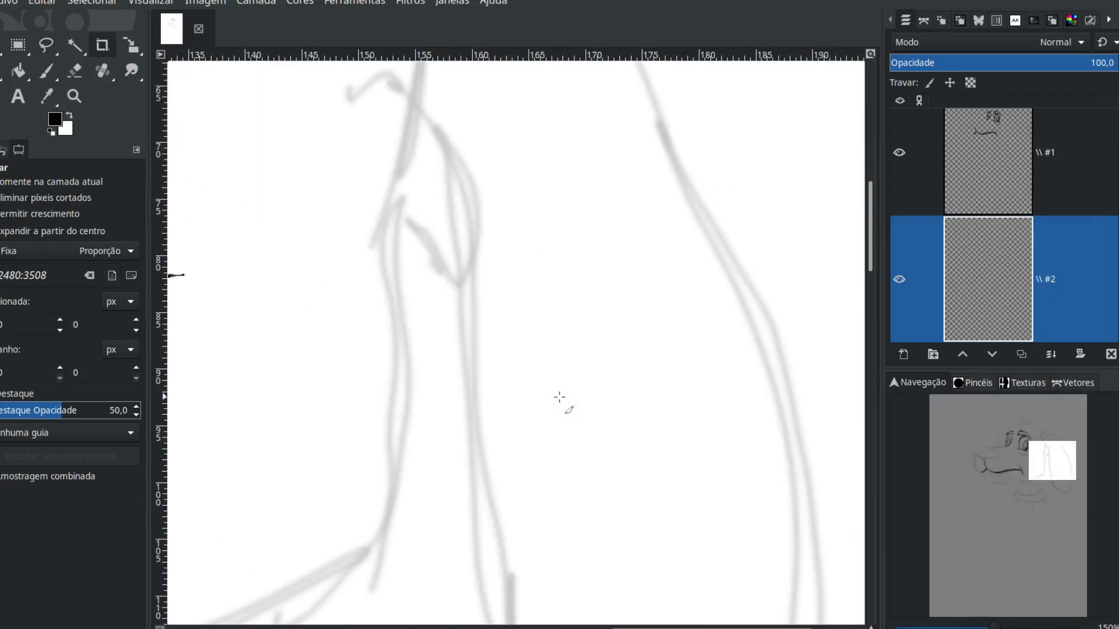
scroll(560, 396, left, 7)
scroll(560, 397, down, 4)
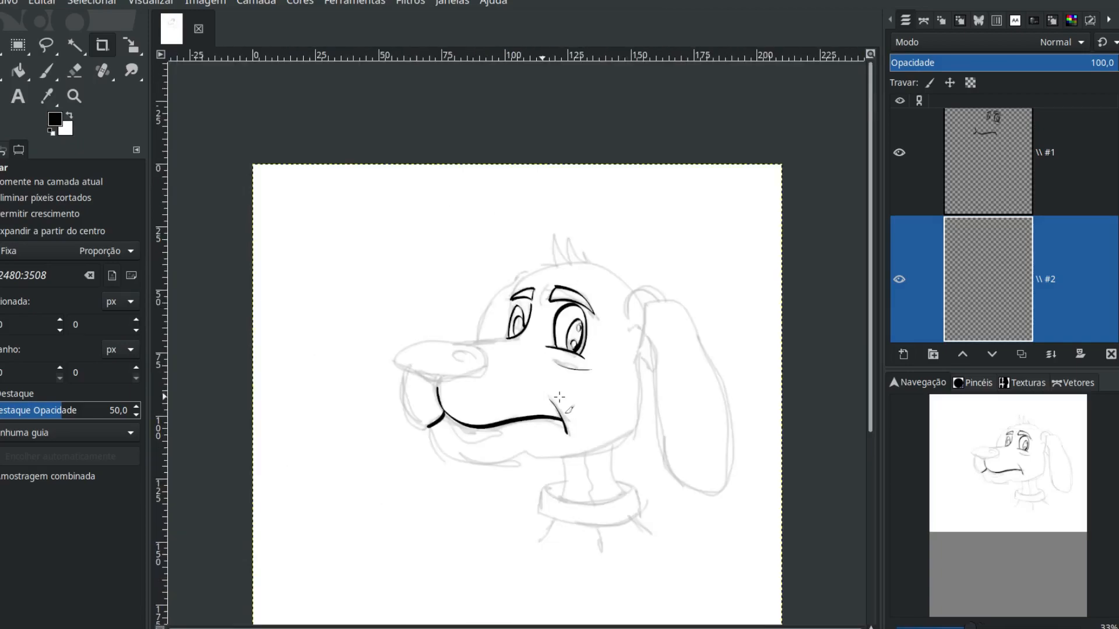
scroll(560, 397, up, 2)
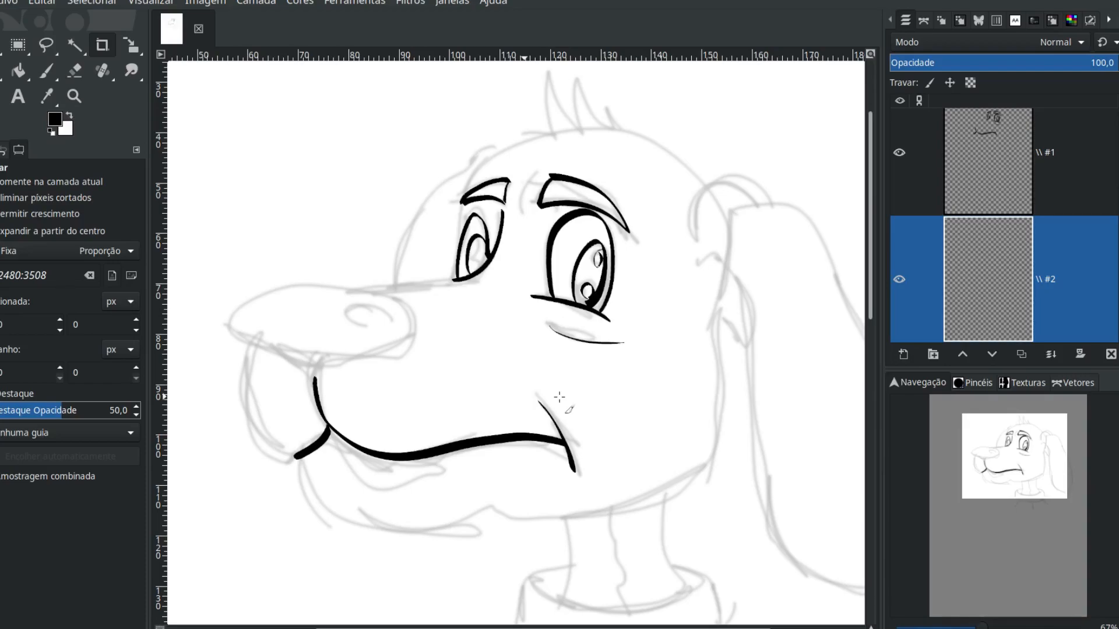
Ink the near ear's base, the top of the head with its hair tufts, and the far eye's outer edge on layer "\\ #2"
mouse_move(560, 397)
mouse_down()
mouse_move(606, 369)
mouse_move(602, 273)
mouse_move(585, 238)
mouse_move(644, 356)
mouse_move(614, 470)
mouse_move(409, 552)
mouse_move(534, 519)
mouse_move(584, 369)
mouse_move(583, 392)
mouse_move(584, 292)
mouse_move(596, 305)
mouse_move(600, 413)
mouse_move(517, 437)
mouse_up()
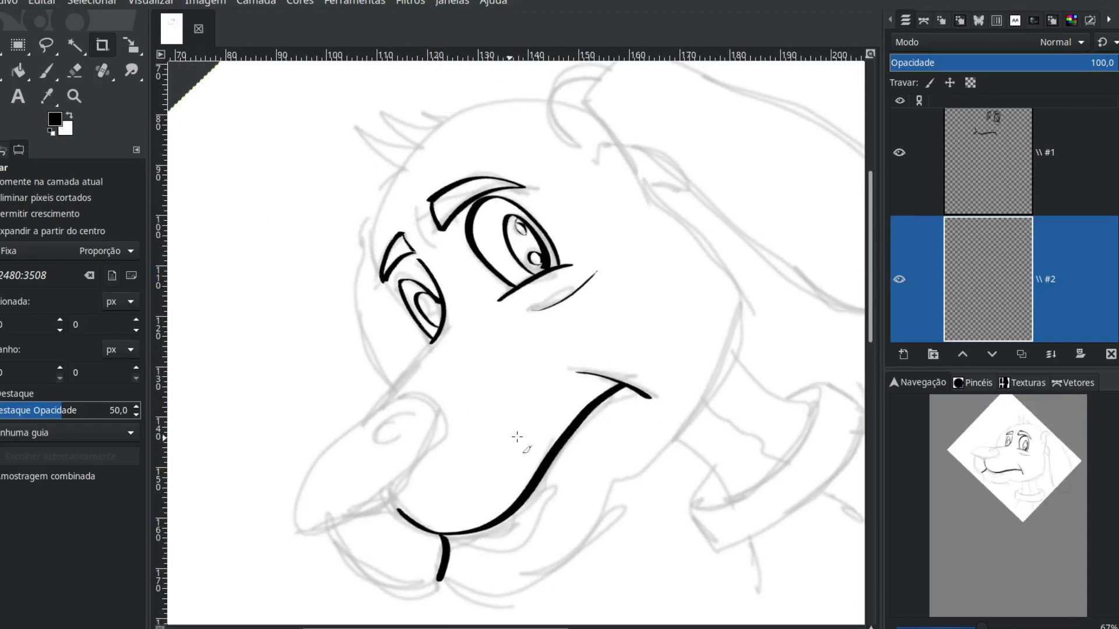
scroll(592, 90, up, 2)
scroll(592, 108, down, 1)
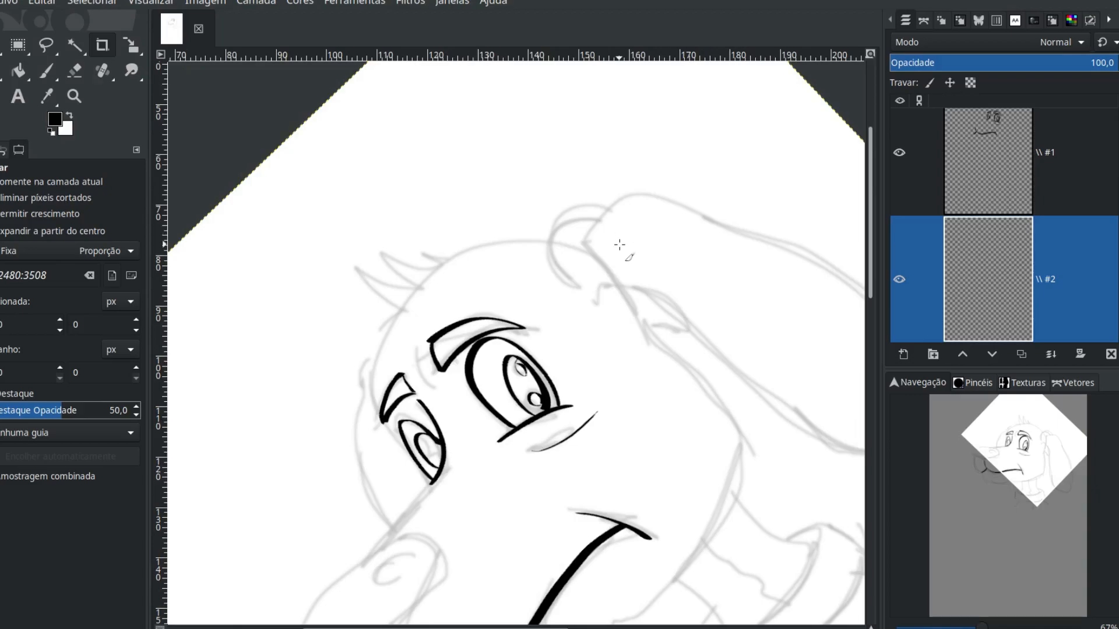
scroll(619, 245, up, 1)
scroll(620, 245, up, 1)
scroll(576, 257, up, 1)
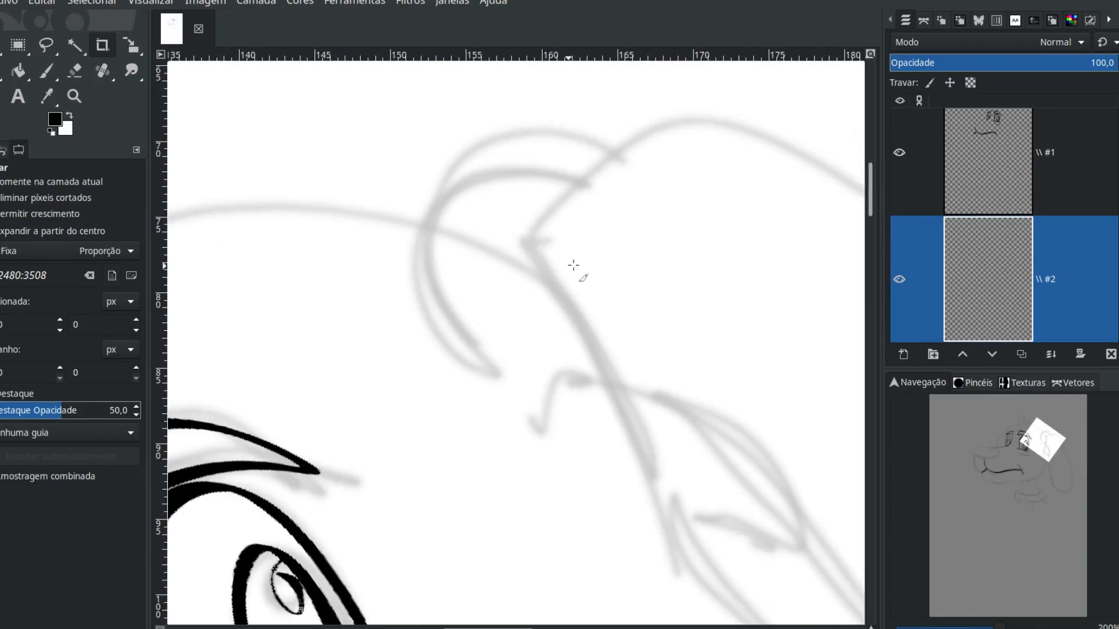
key(p)
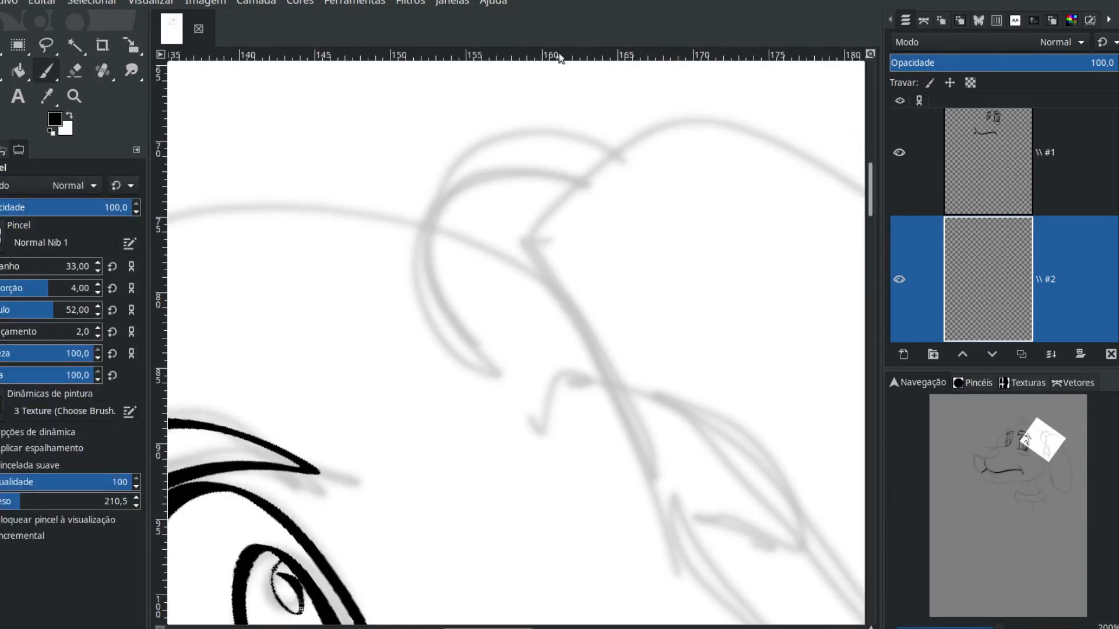
mouse_move(593, 142)
mouse_down()
mouse_move(556, 131)
mouse_move(502, 139)
mouse_move(461, 164)
mouse_move(435, 213)
mouse_move(431, 278)
mouse_move(453, 339)
mouse_up()
mouse_move(460, 297)
mouse_down()
mouse_move(724, 267)
mouse_move(816, 274)
mouse_up()
mouse_move(792, 204)
mouse_down()
mouse_move(637, 183)
mouse_move(557, 185)
mouse_move(471, 207)
mouse_move(409, 164)
mouse_move(422, 207)
mouse_move(460, 239)
mouse_move(408, 235)
mouse_move(326, 205)
mouse_move(274, 162)
mouse_move(310, 242)
mouse_move(367, 291)
mouse_move(471, 274)
mouse_move(369, 196)
mouse_move(445, 322)
mouse_move(475, 345)
mouse_move(484, 131)
mouse_move(411, 212)
mouse_move(384, 273)
mouse_move(372, 388)
mouse_move(390, 472)
mouse_move(342, 249)
mouse_move(460, 449)
mouse_up()
mouse_move(477, 401)
mouse_down()
mouse_move(592, 282)
mouse_move(515, 325)
mouse_move(386, 469)
mouse_up()
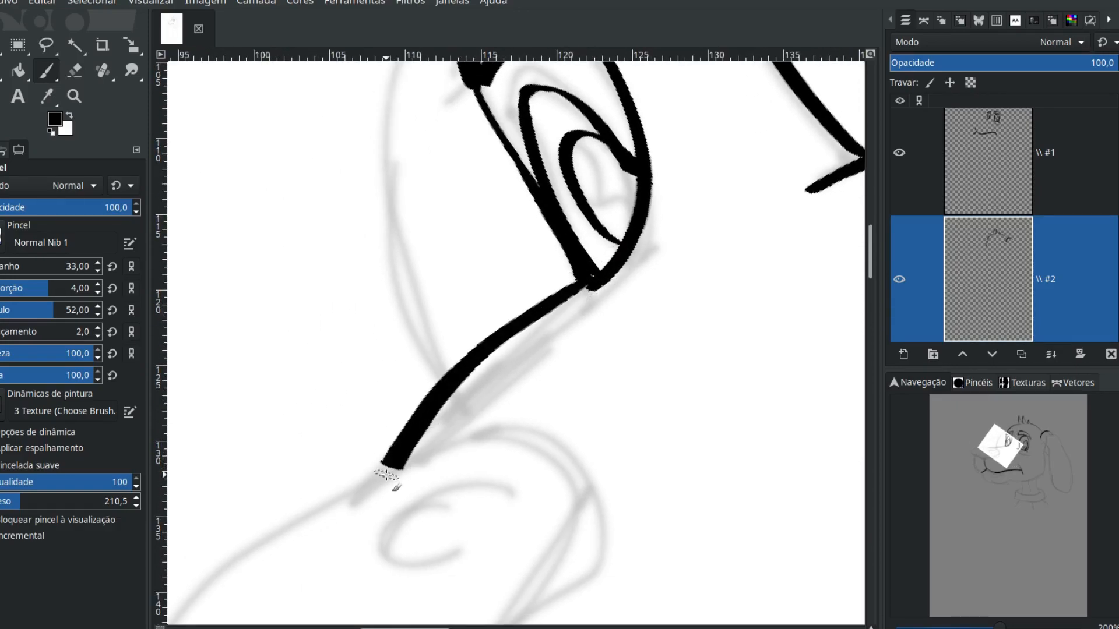
drag(772, 240, 810, 190)
click(901, 279)
click(901, 280)
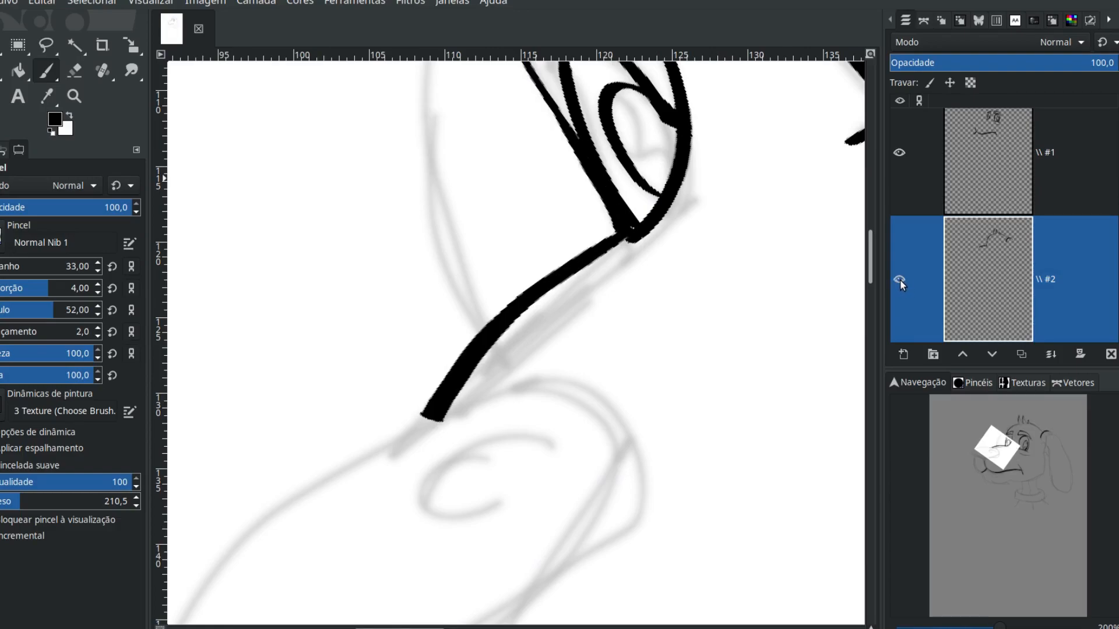
key(ctrl+z)
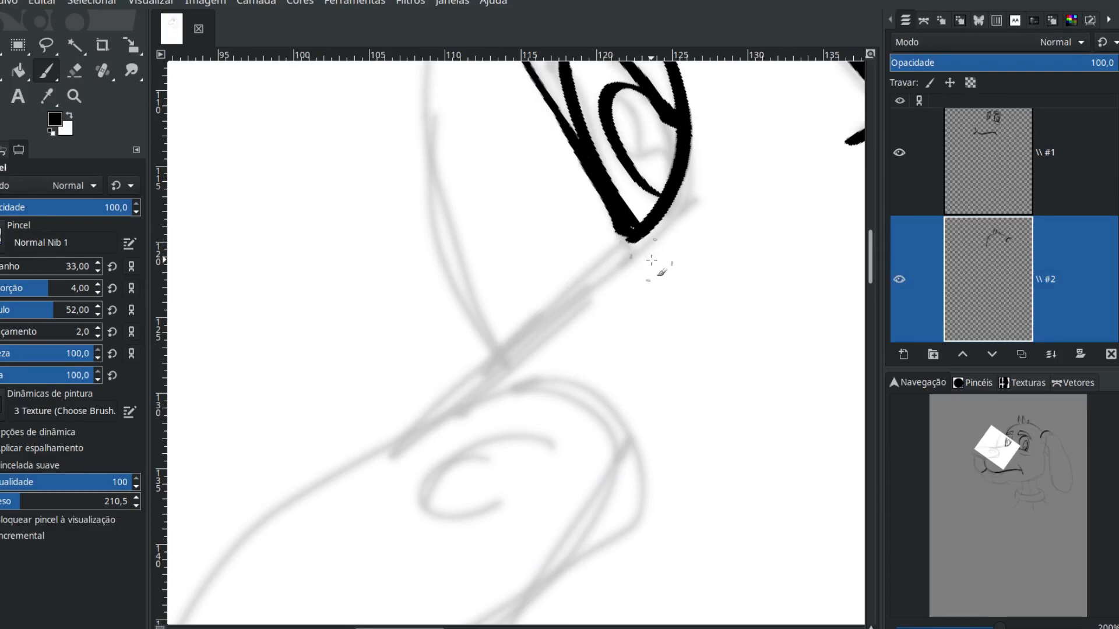
Ink the snout bridge from the far eye, the full nose outline, and the line joining the nose to the near muzzle
drag(635, 239, 357, 452)
key(space)
drag(534, 343, 712, 192)
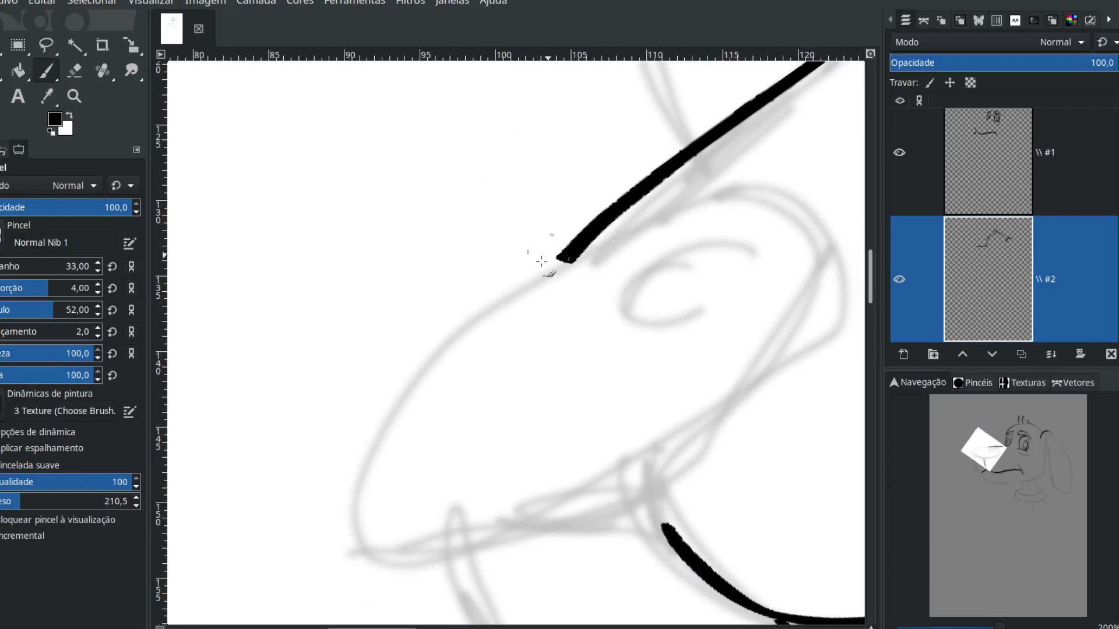
mouse_move(664, 527)
mouse_down()
mouse_move(516, 528)
mouse_move(428, 557)
mouse_move(375, 541)
mouse_move(379, 472)
mouse_move(439, 375)
mouse_move(517, 304)
mouse_move(676, 219)
mouse_move(774, 200)
mouse_move(822, 226)
mouse_move(812, 303)
mouse_move(671, 451)
mouse_move(663, 539)
mouse_up()
mouse_move(556, 551)
mouse_down()
mouse_move(493, 296)
mouse_move(449, 328)
mouse_up()
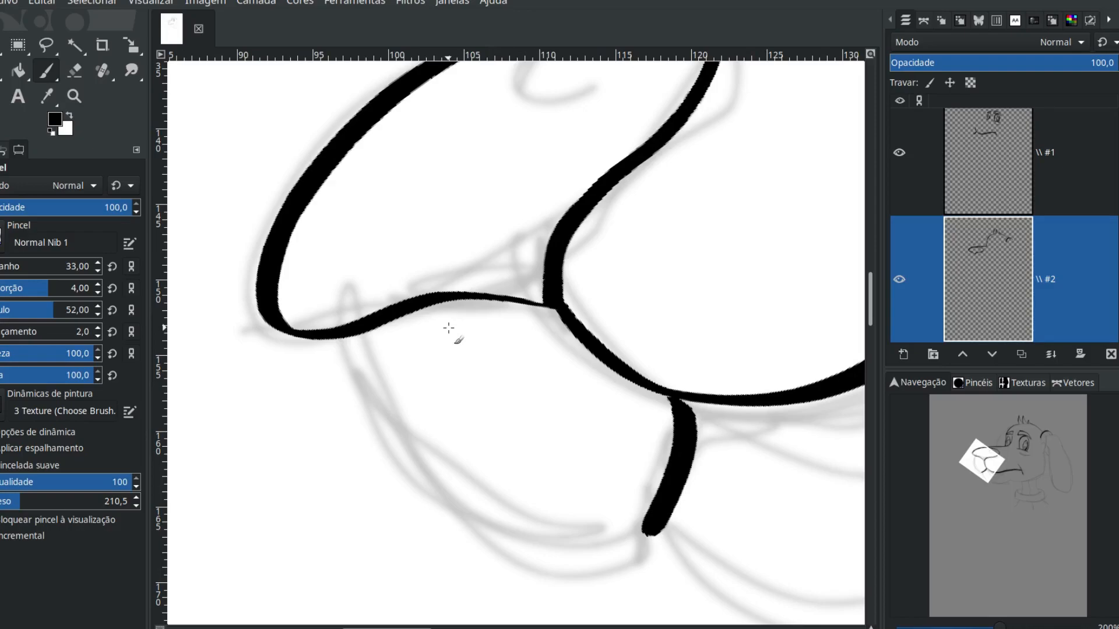
scroll(449, 328, down, 3)
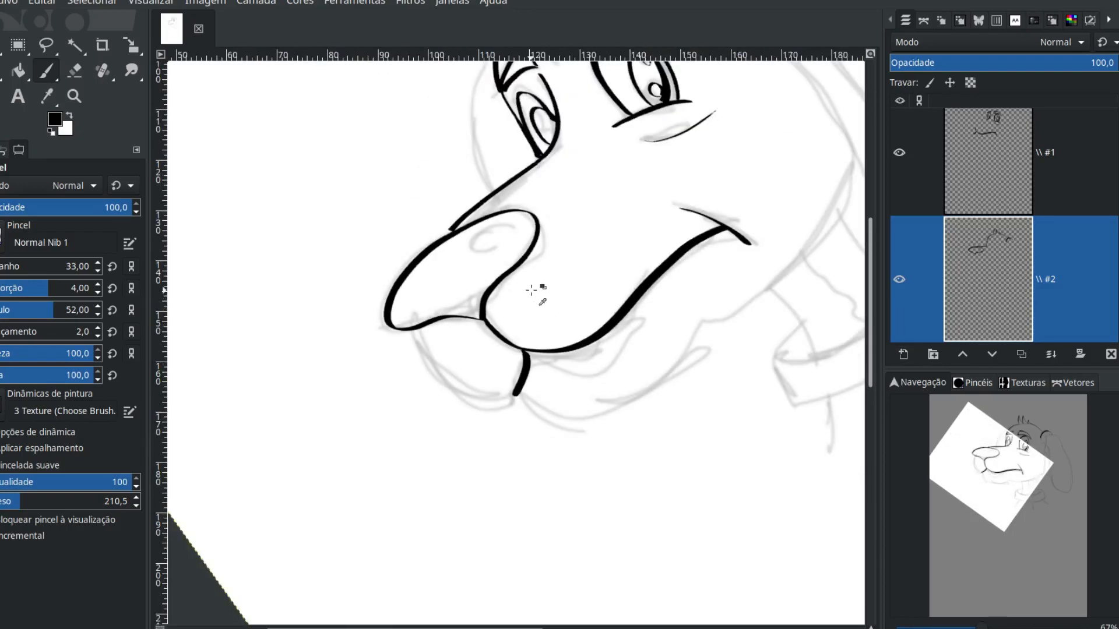
Ink the front contour of the far muzzle from its lower edge up to the underside of the nose
key(shift+c)
mouse_move(559, 482)
mouse_down()
mouse_move(362, 465)
mouse_move(400, 324)
mouse_up()
scroll(546, 269, up, 3)
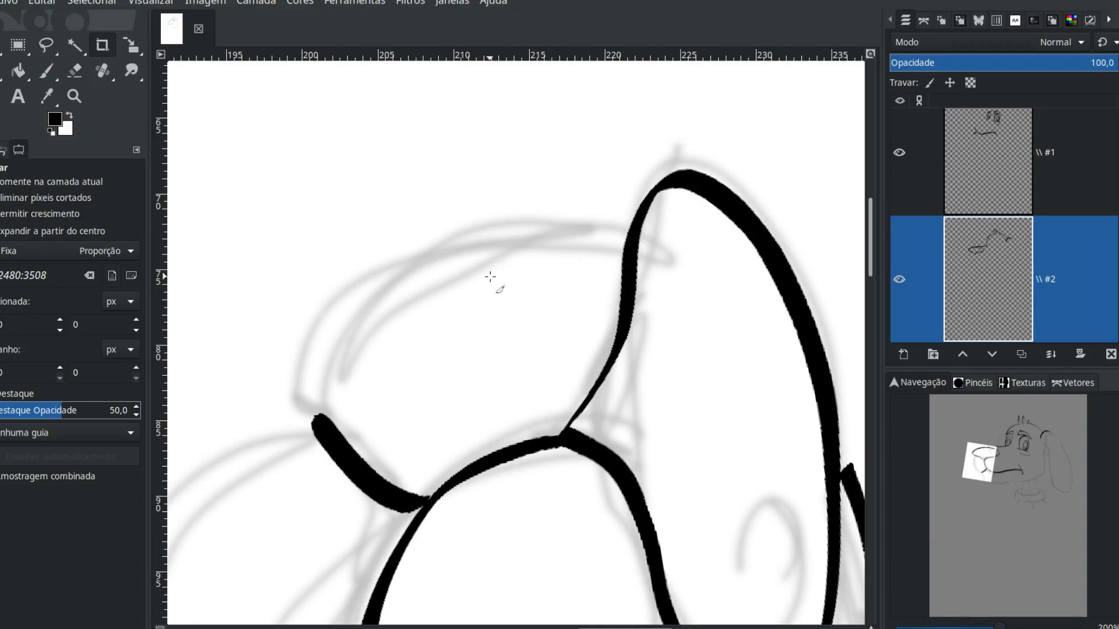
key(p)
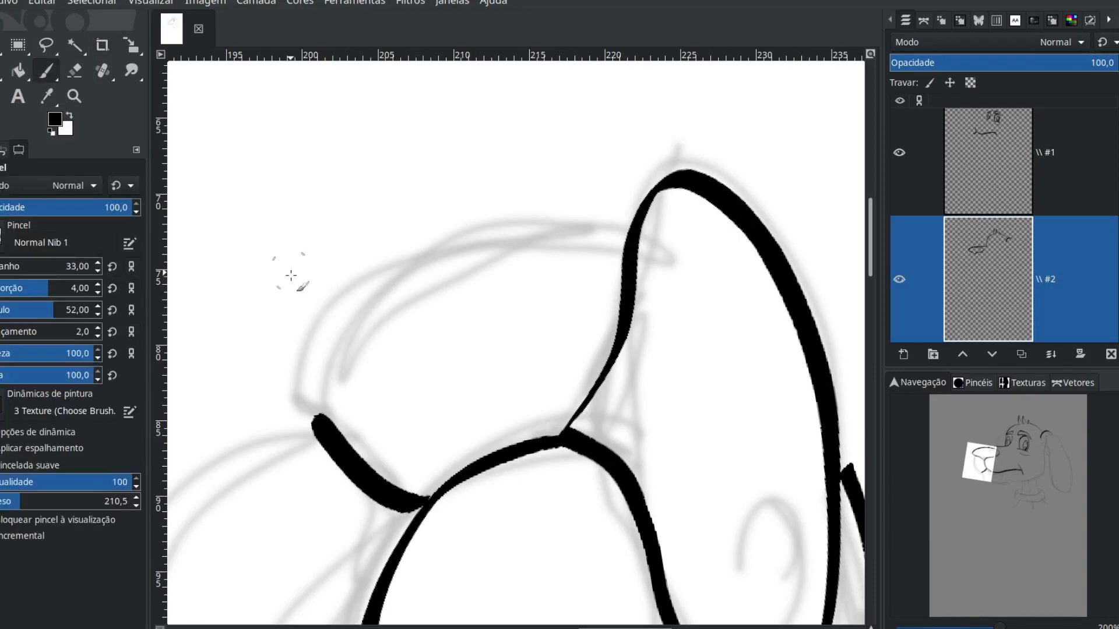
mouse_move(319, 424)
mouse_down()
mouse_move(322, 334)
mouse_move(355, 290)
mouse_move(412, 257)
mouse_move(560, 226)
mouse_move(638, 248)
mouse_up()
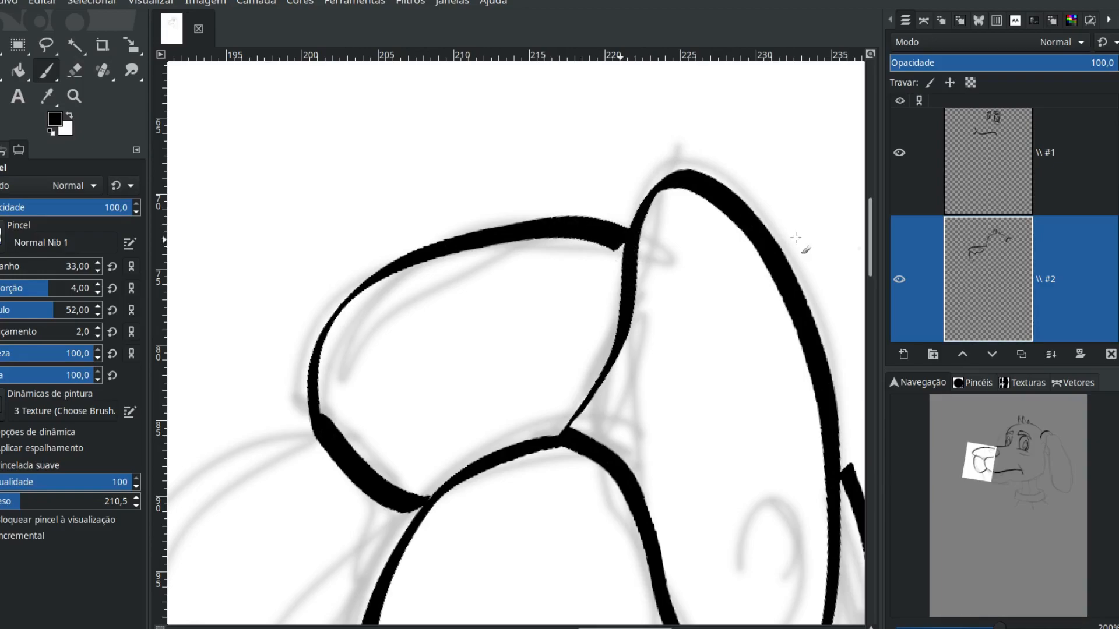
Lower the opacity of layer "\\ #1" to 56,3, compare the drawing with it hidden and shown, and reselect layer "\\ #2"
click(1009, 169)
click(1020, 64)
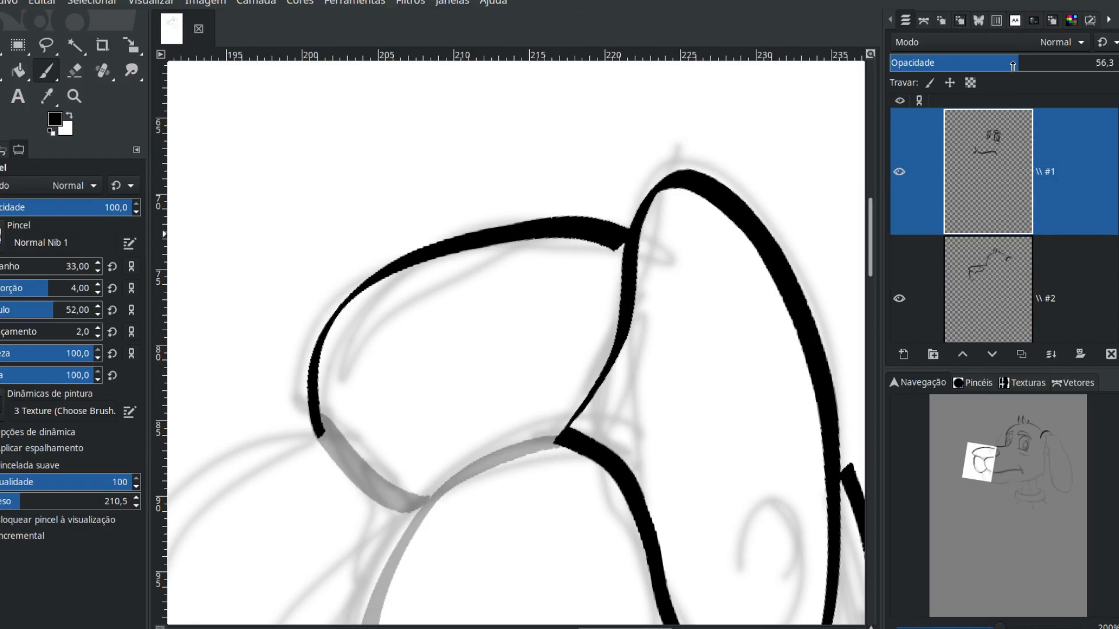
click(899, 172)
click(898, 172)
click(896, 170)
click(896, 170)
click(896, 170)
click(897, 171)
click(985, 297)
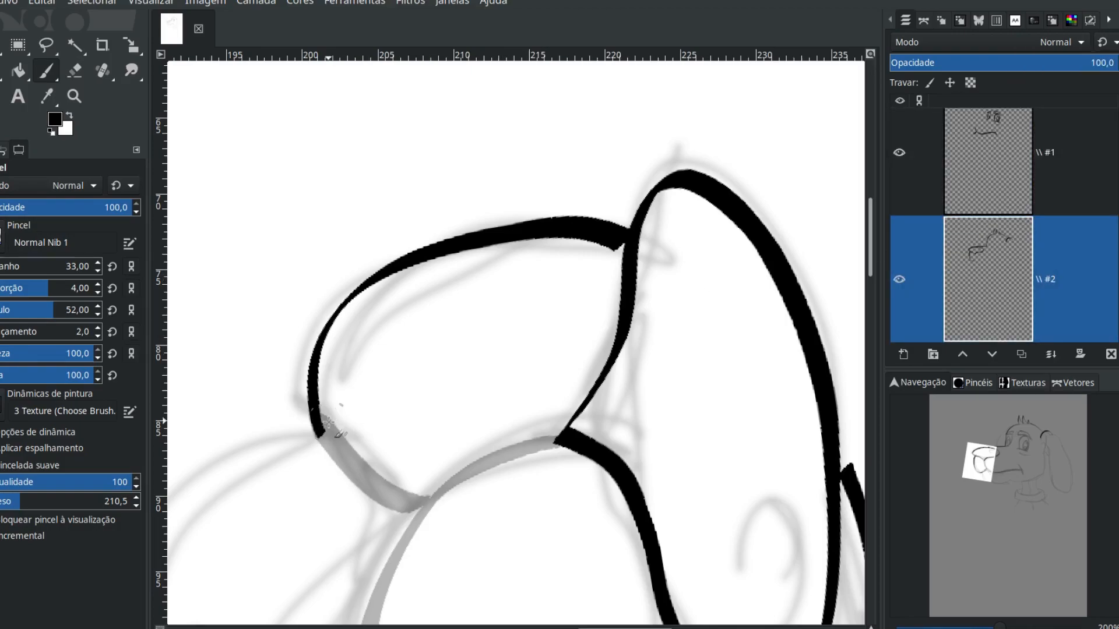
drag(982, 465, 988, 474)
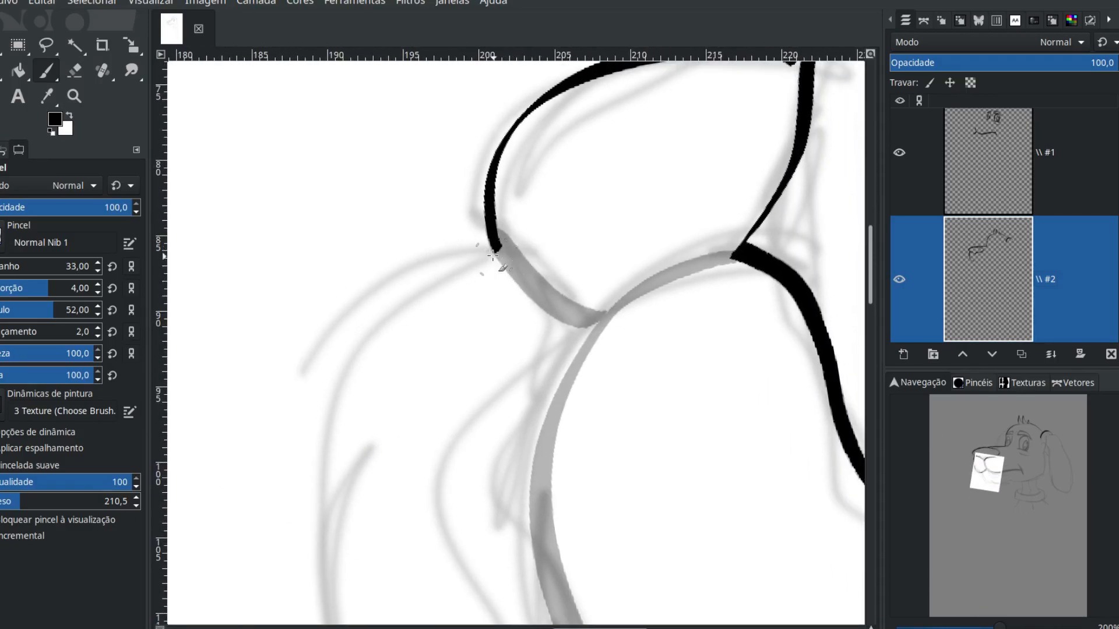
mouse_move(497, 251)
mouse_down()
mouse_move(424, 279)
mouse_move(358, 329)
mouse_move(323, 385)
mouse_move(309, 439)
mouse_move(309, 547)
mouse_up()
drag(312, 519, 336, 284)
key(ctrl+z)
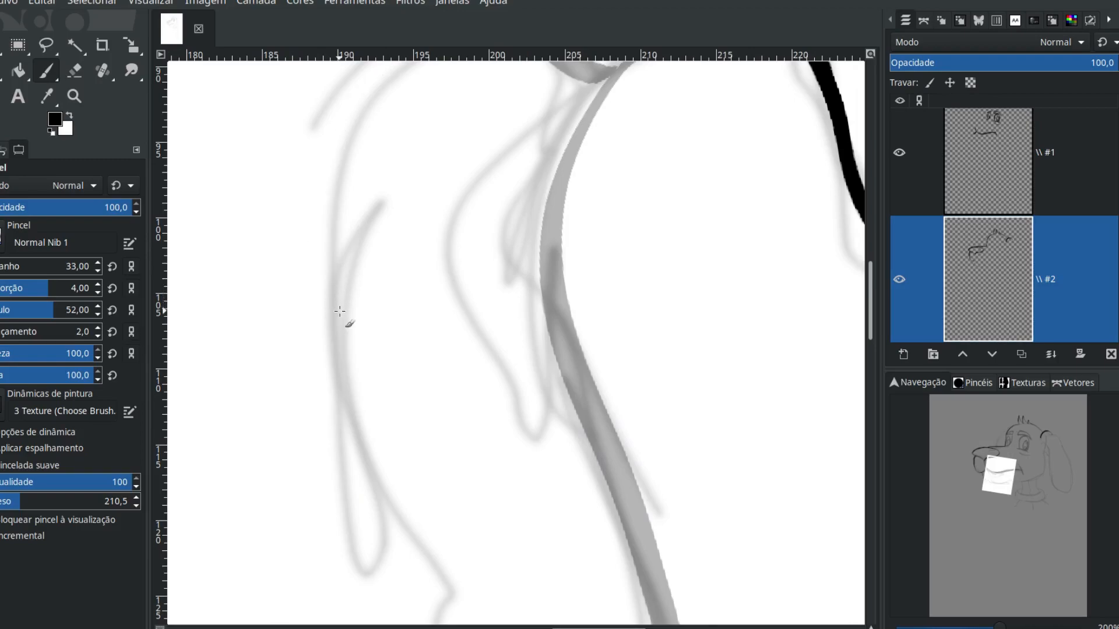
Rotate the canvas and ink the lower jaw's outline from the nose's underside back to the neck on layer "\\ #2"
key(shift+c)
scroll(350, 328, down, 3)
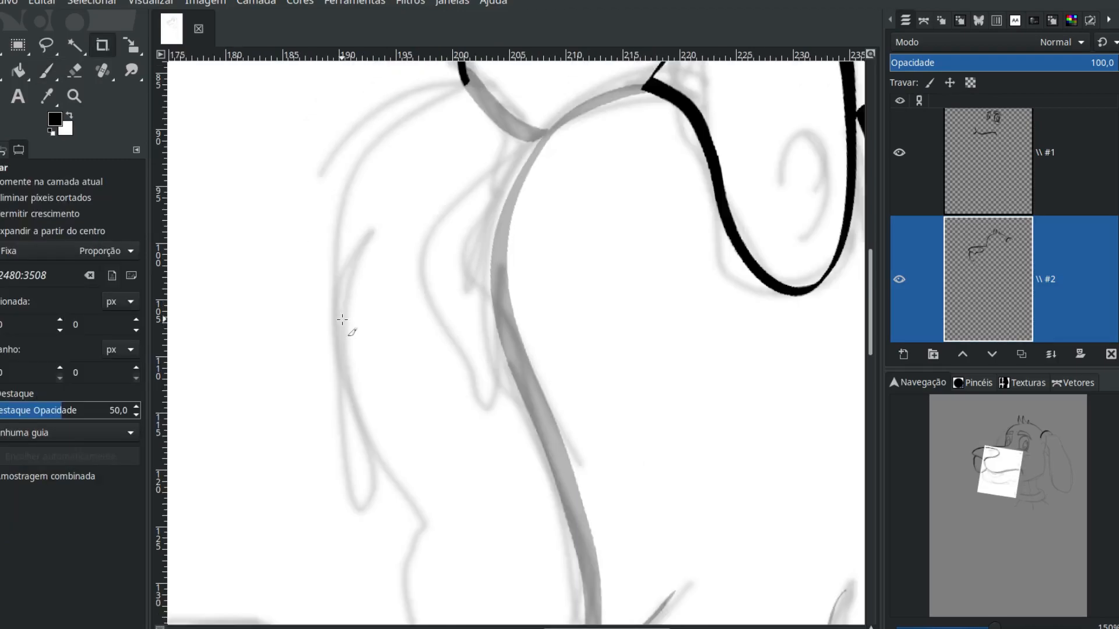
drag(482, 385, 303, 337)
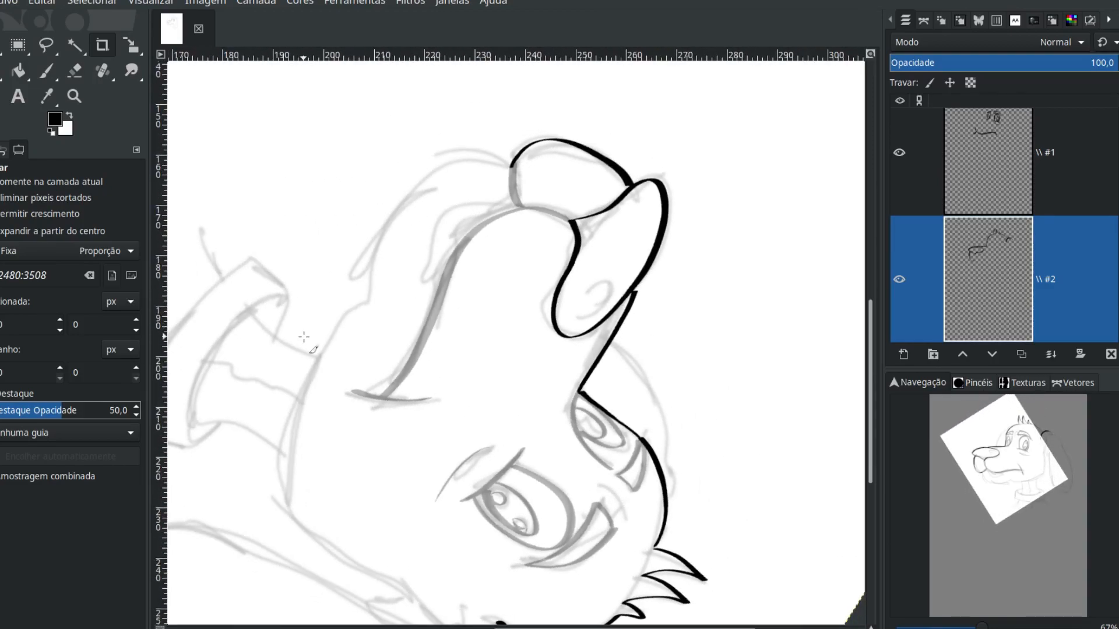
key(p)
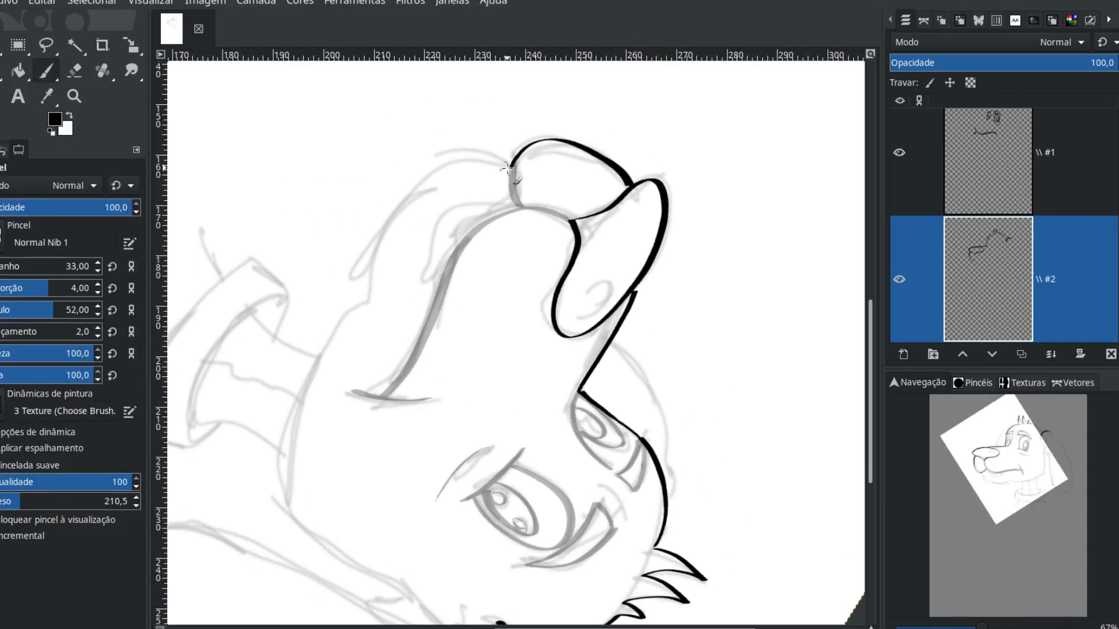
mouse_move(511, 168)
mouse_down()
mouse_move(460, 156)
mouse_move(412, 172)
mouse_move(381, 207)
mouse_move(362, 247)
mouse_move(354, 310)
mouse_move(298, 402)
mouse_up()
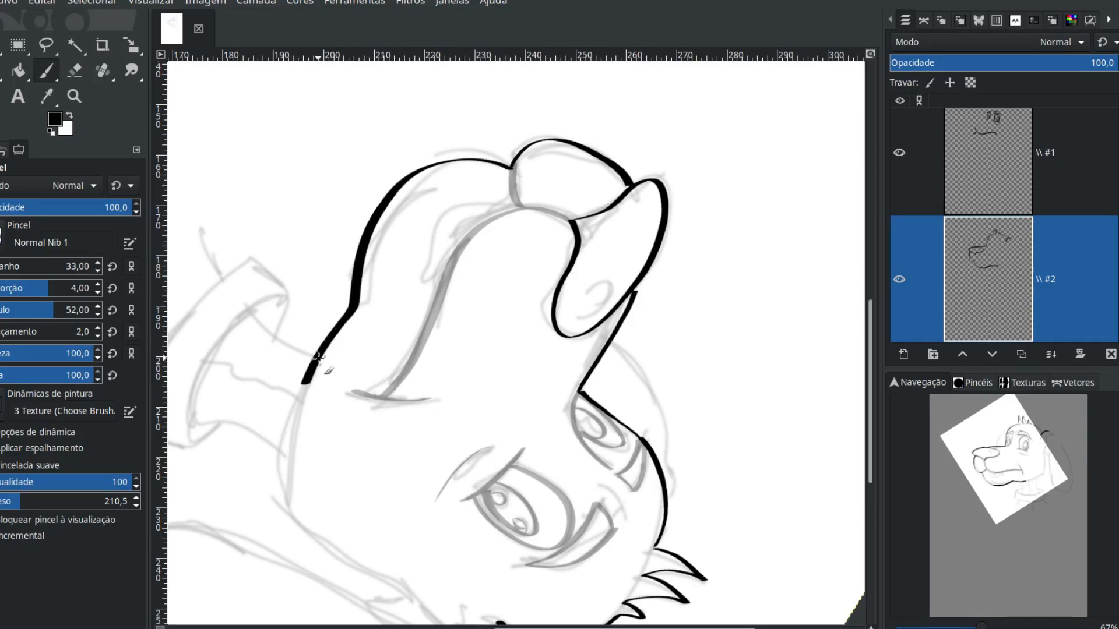
Ink both sides of the neck, the back of the jaw, and the full outline of the near ear on layer "\\ #2"
drag(284, 346, 240, 311)
drag(263, 370, 306, 254)
mouse_move(233, 299)
mouse_down()
mouse_move(303, 323)
mouse_move(327, 348)
mouse_move(329, 328)
mouse_move(324, 381)
mouse_move(344, 421)
mouse_move(389, 452)
mouse_move(449, 468)
mouse_move(462, 489)
mouse_move(506, 497)
mouse_move(492, 512)
mouse_move(428, 497)
mouse_move(253, 403)
mouse_move(197, 403)
mouse_up()
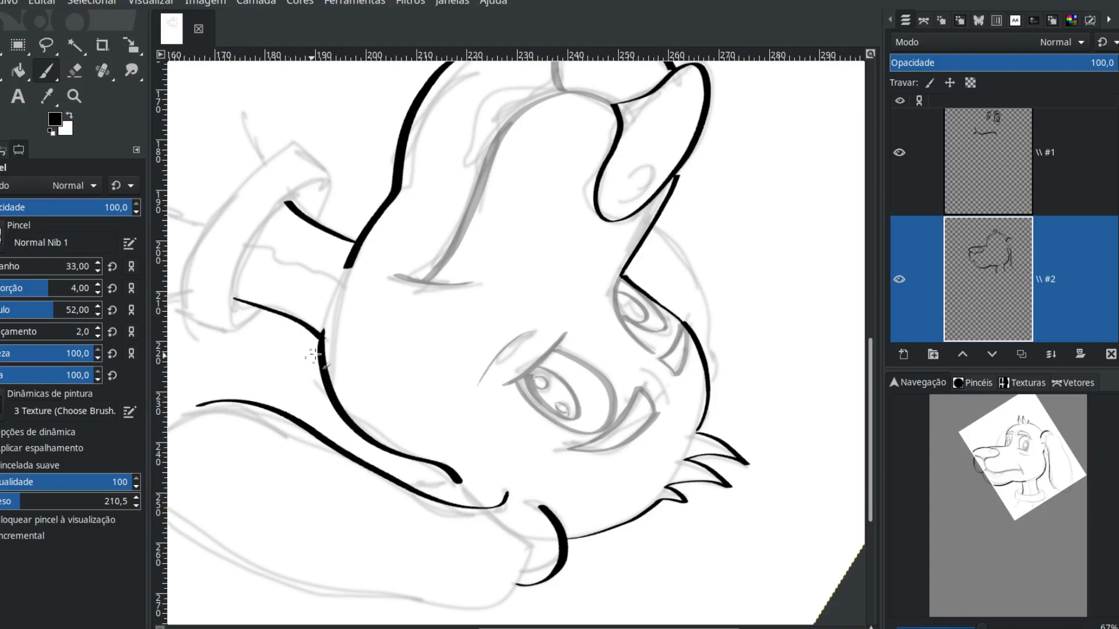
drag(324, 332, 424, 242)
mouse_move(557, 385)
mouse_down()
mouse_move(565, 392)
mouse_move(498, 390)
mouse_up()
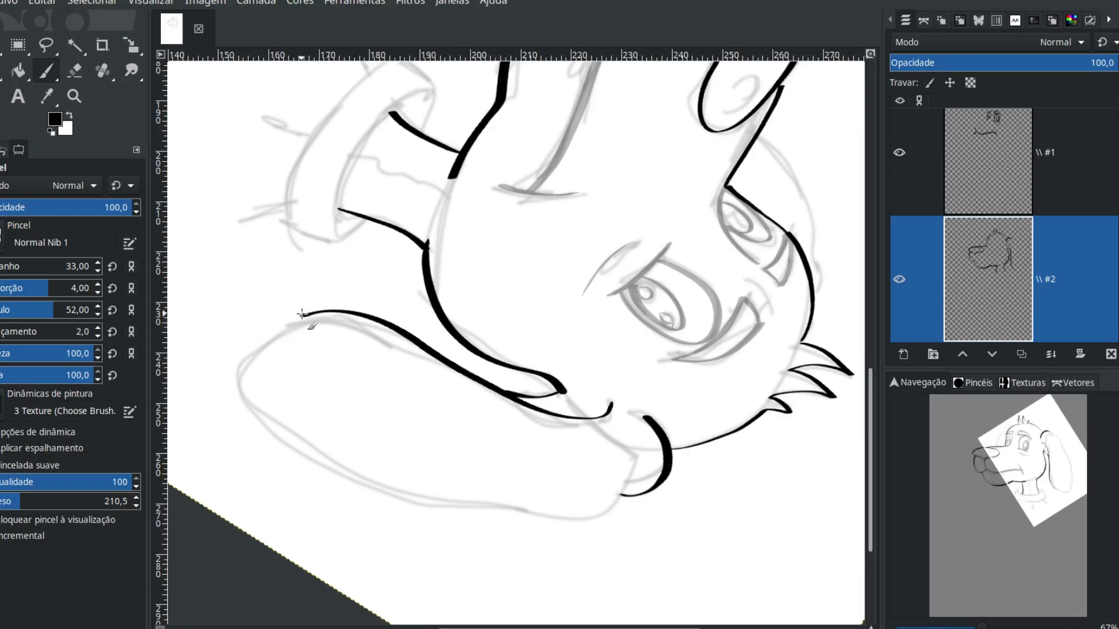
mouse_move(262, 337)
mouse_down()
mouse_move(234, 400)
mouse_move(249, 426)
mouse_move(347, 480)
mouse_move(586, 519)
mouse_move(615, 508)
mouse_move(632, 469)
mouse_up()
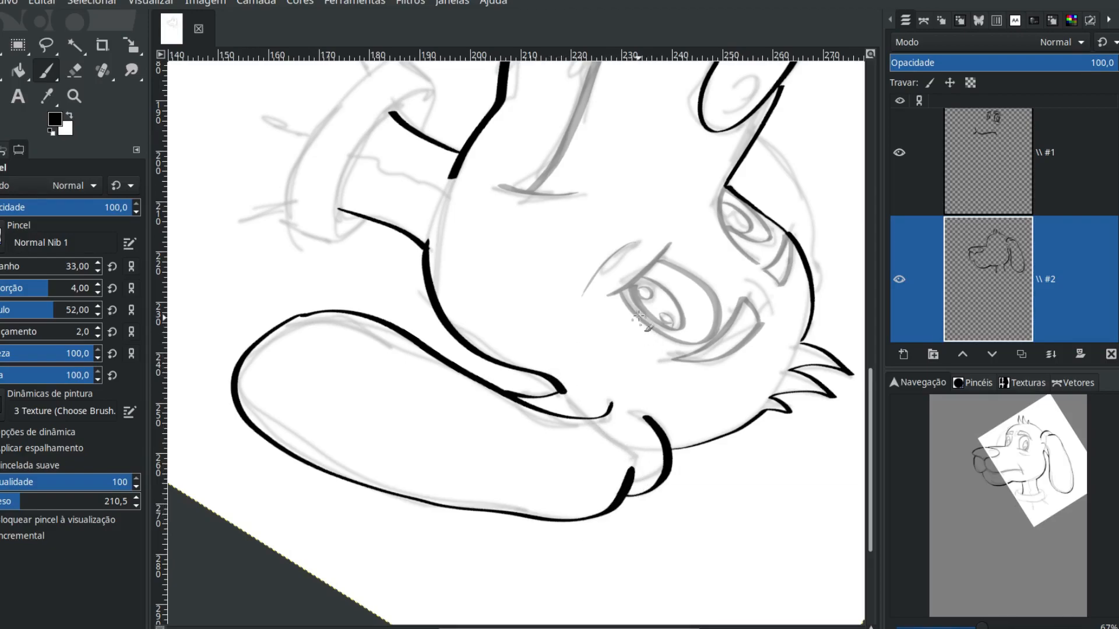
Ink the curved base of the neck and the outline of the chest piece below the collar
drag(396, 115, 423, 194)
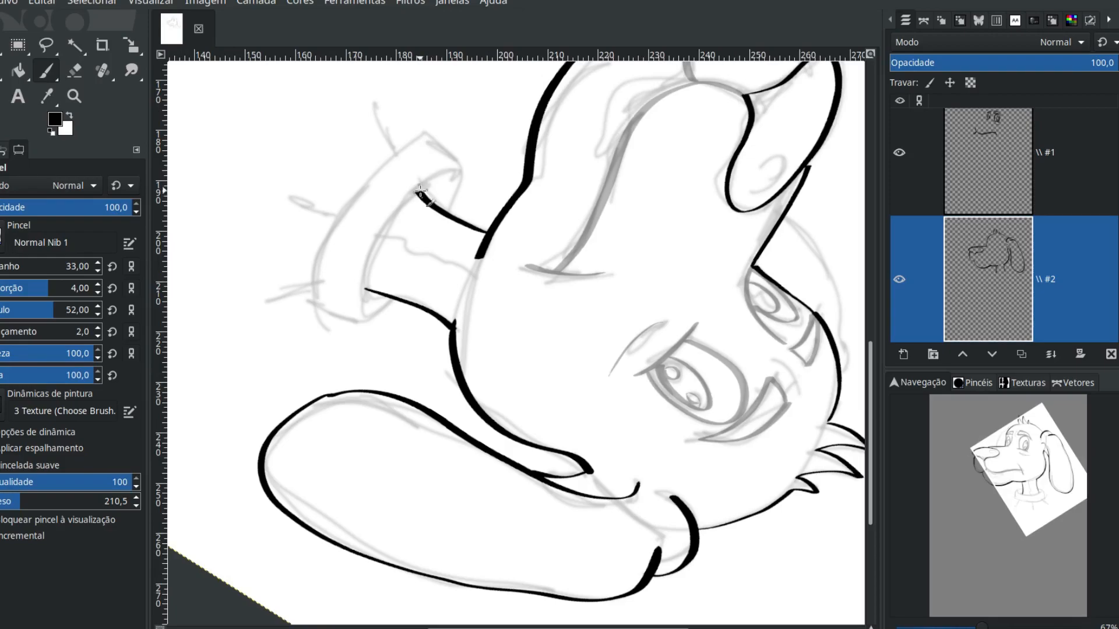
drag(386, 227, 361, 301)
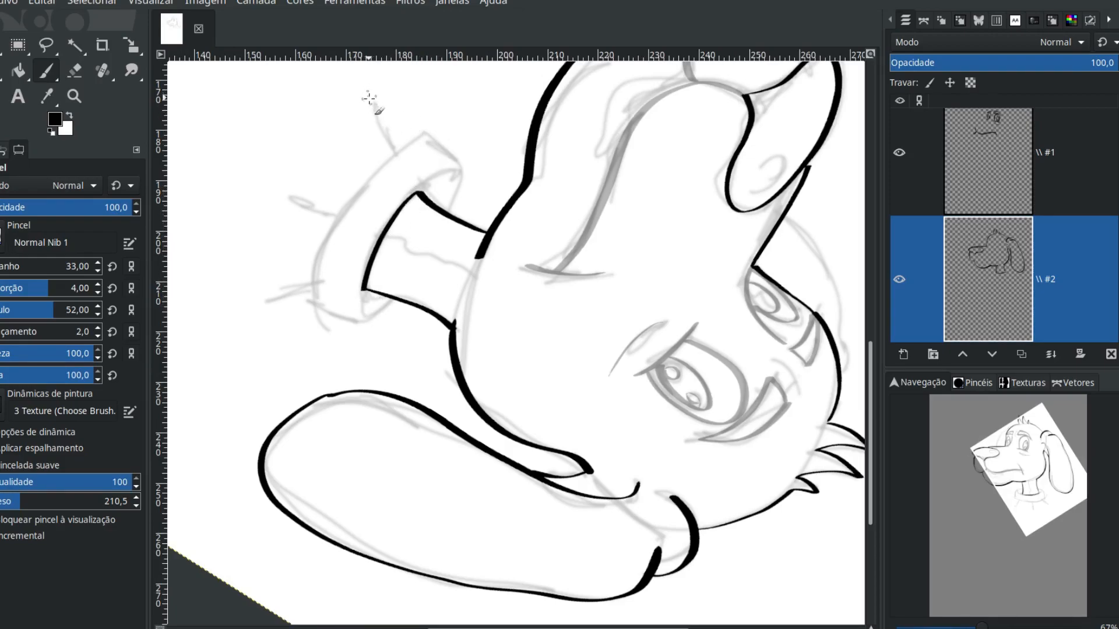
drag(390, 148, 400, 156)
mouse_move(363, 189)
mouse_down()
mouse_move(324, 249)
mouse_move(311, 297)
mouse_move(225, 305)
mouse_move(241, 185)
mouse_move(283, 135)
mouse_move(363, 92)
mouse_up()
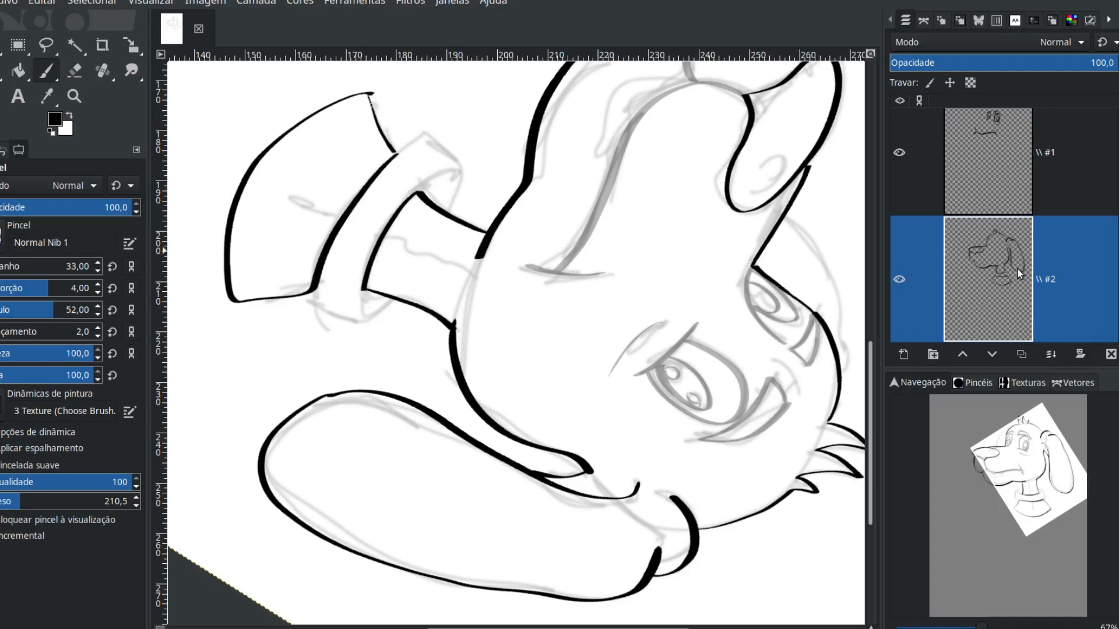
Raise the opacity of layer "\\ #1" back to 100
click(963, 141)
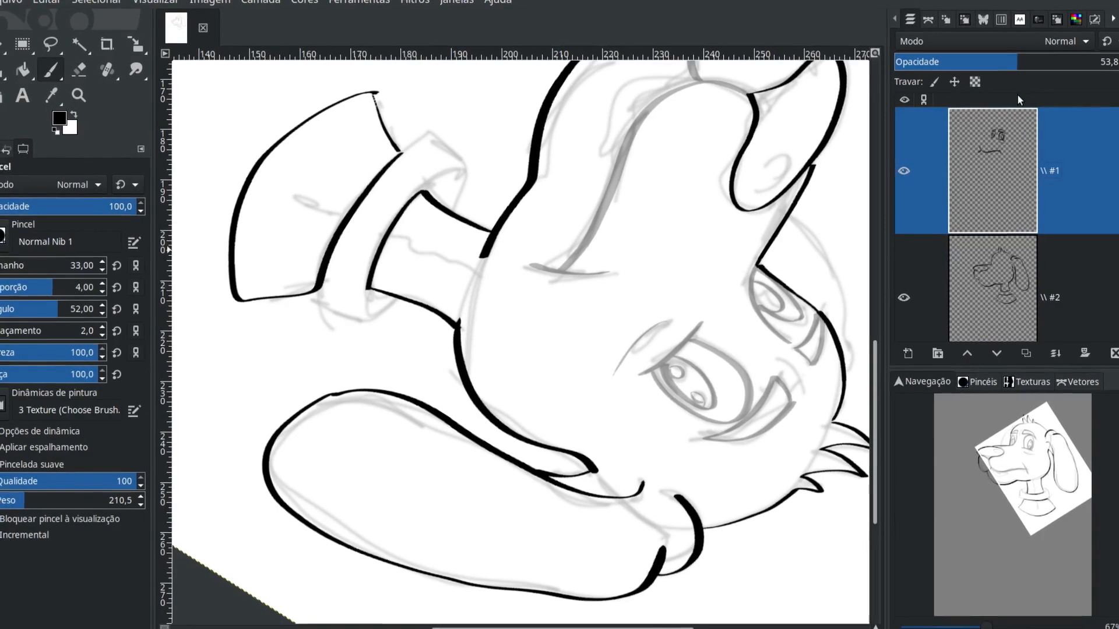
mouse_move(983, 64)
mouse_down()
mouse_move(956, 61)
mouse_move(1116, 61)
mouse_up()
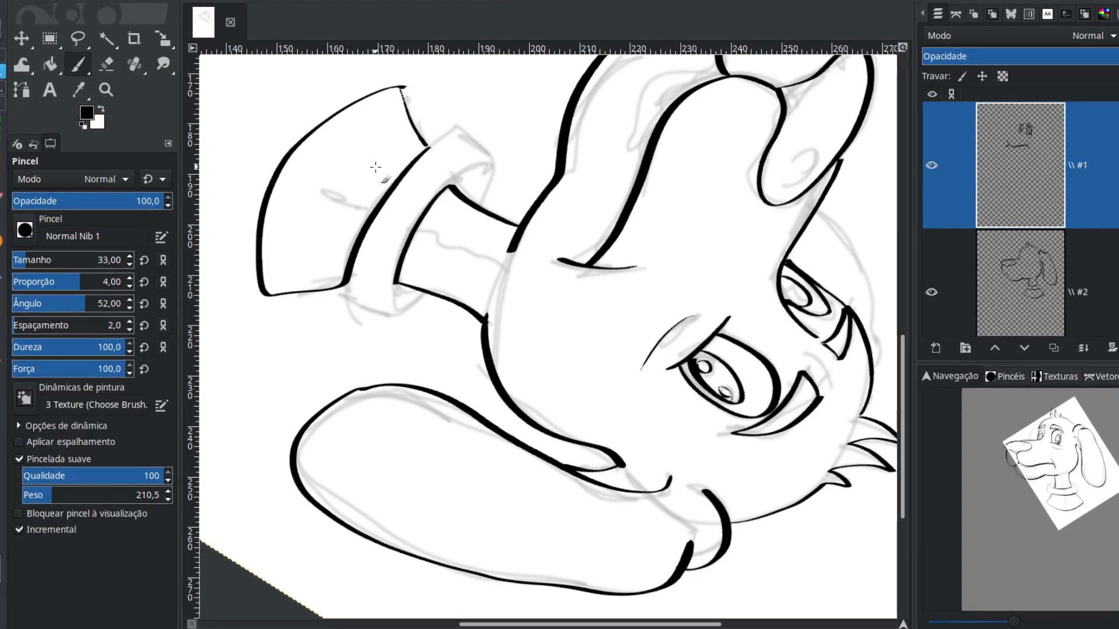
Turn the canvas back upright, try other view rotation angles, and reset the rotation to 0,00 degrees
key(shift+c)
scroll(563, 275, down, 1)
drag(609, 336, 414, 79)
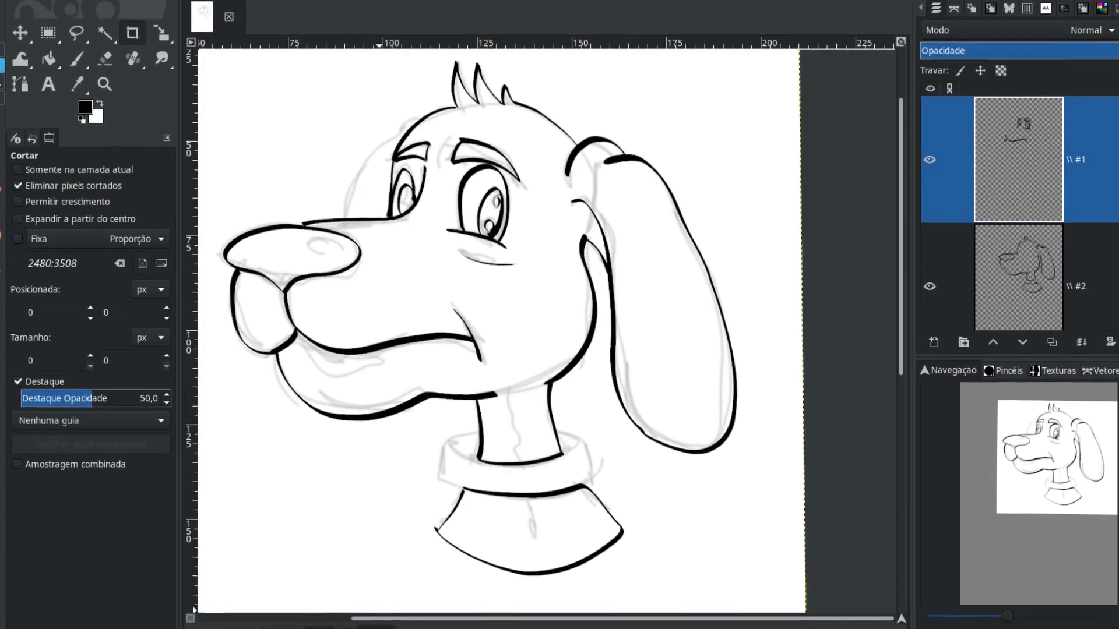
click(379, 628)
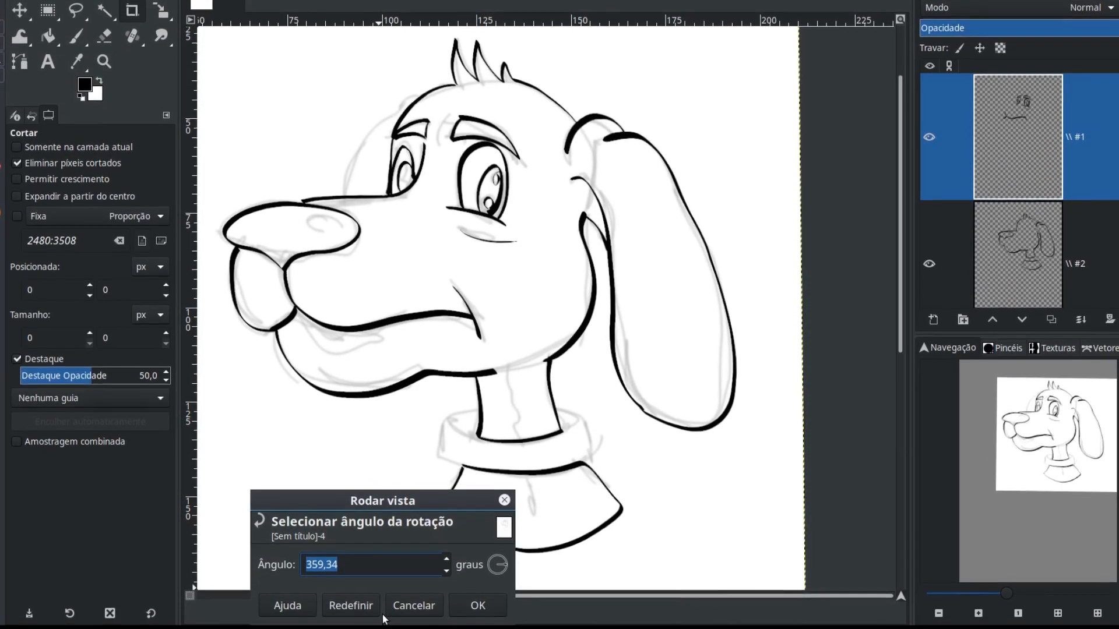
click(504, 568)
drag(431, 492, 673, 79)
mouse_move(742, 139)
mouse_down()
mouse_move(745, 153)
mouse_move(749, 145)
mouse_up()
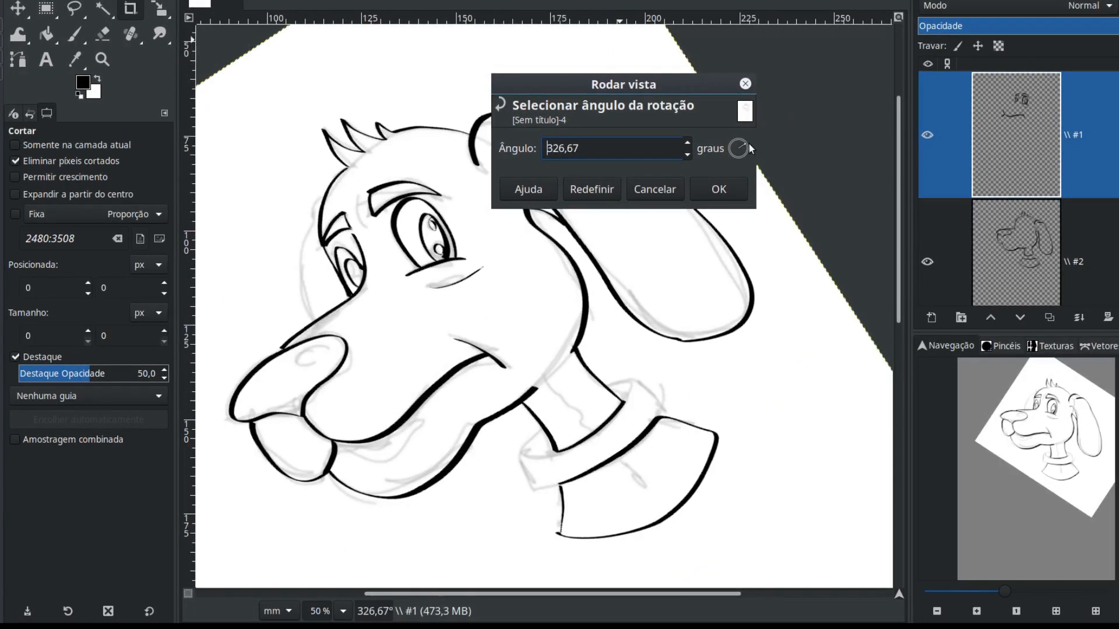
click(591, 190)
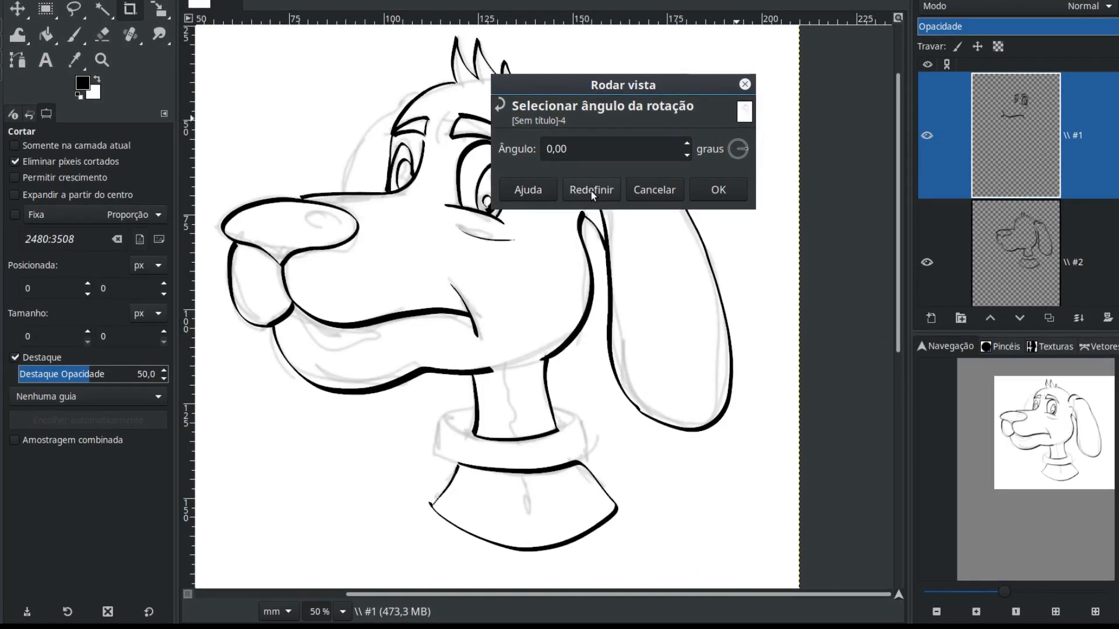
click(721, 194)
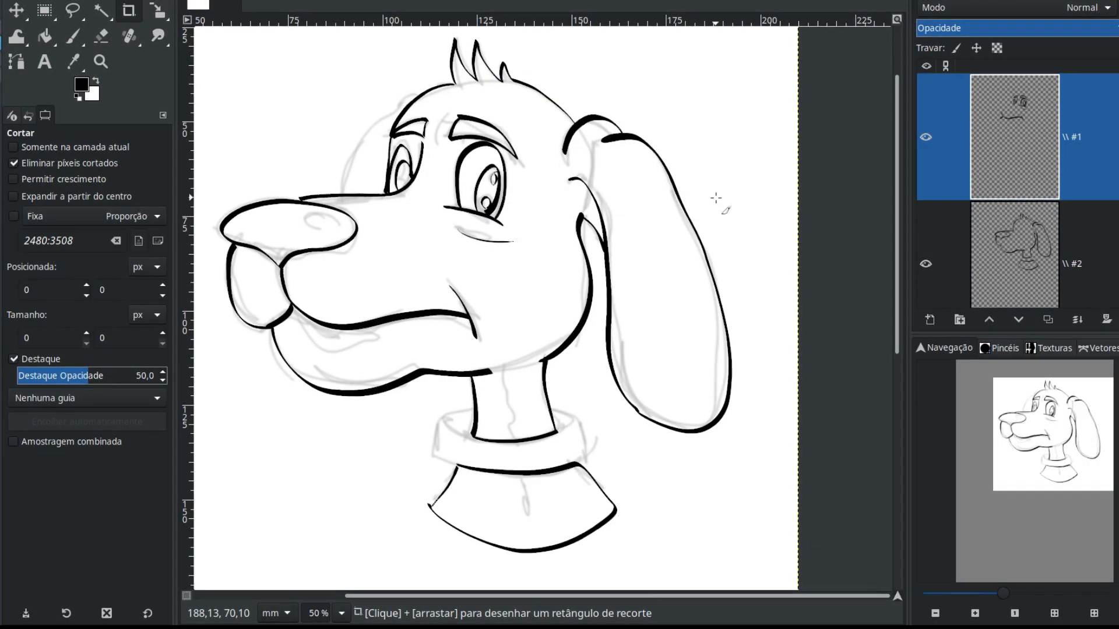
Hide layer "\\ #1" and ink the far ear behind the forehead down to the snout bridge on layer "\\ #2"
key(p)
click(1016, 249)
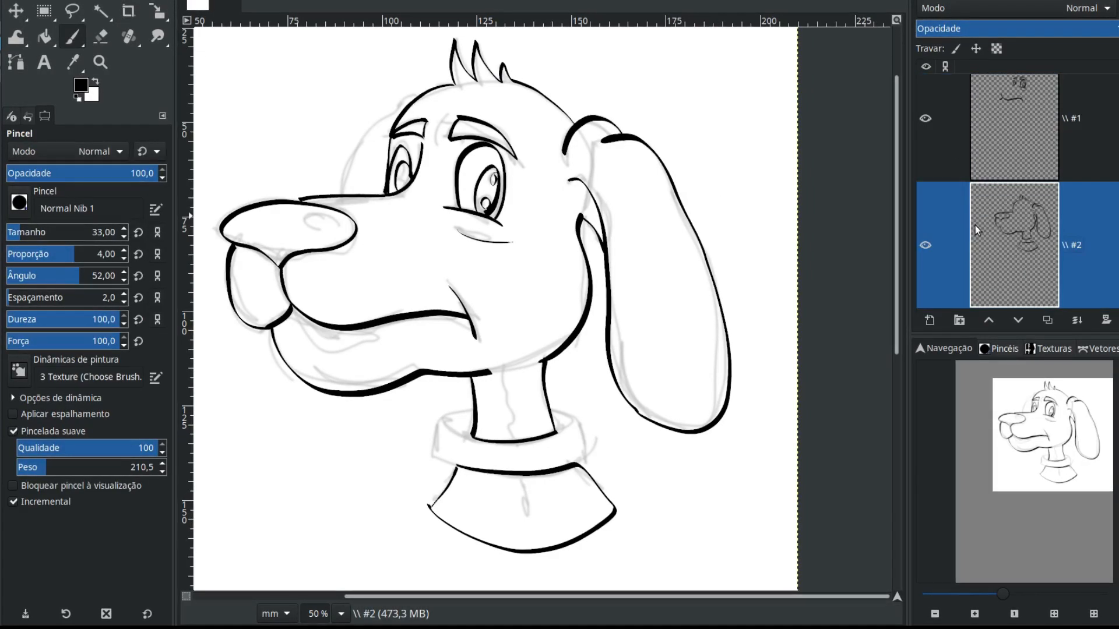
click(926, 118)
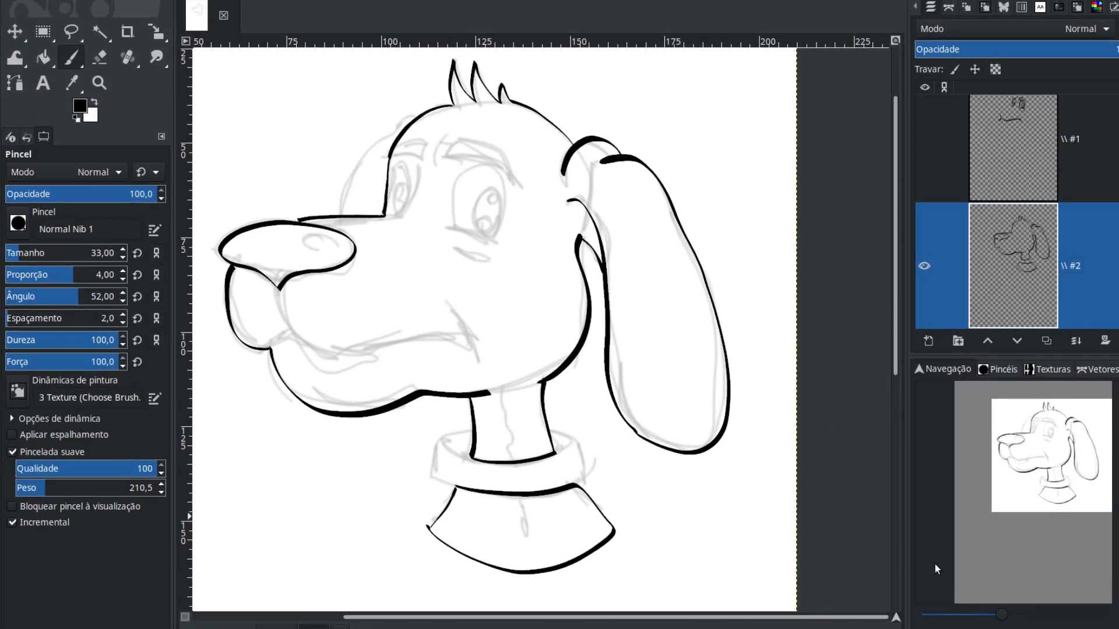
key(shift+c)
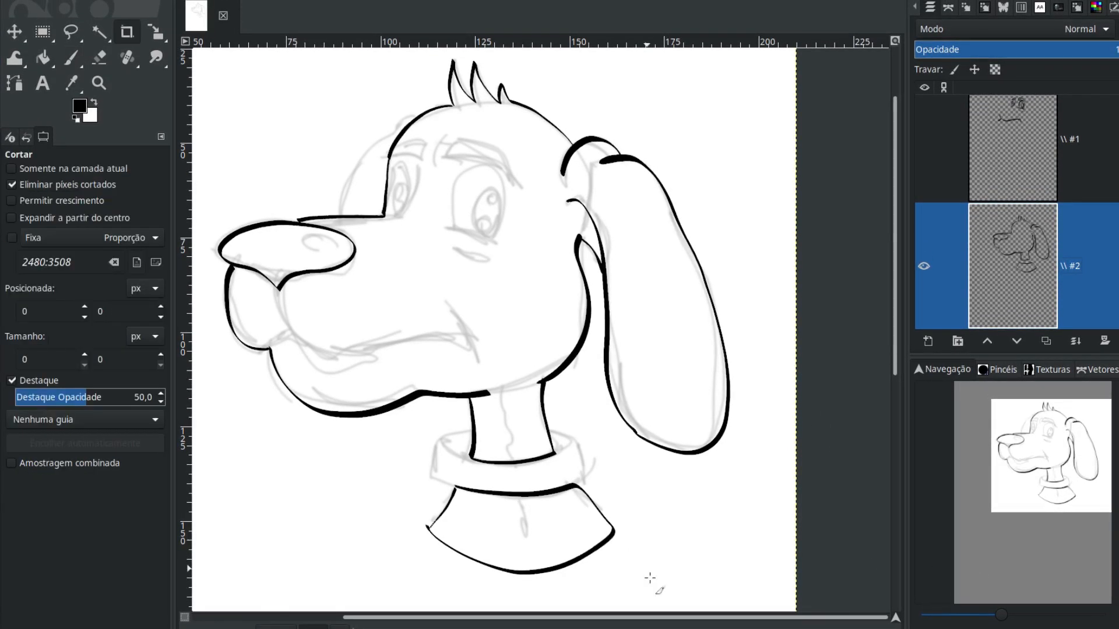
scroll(401, 201, up, 3)
drag(402, 202, 504, 390)
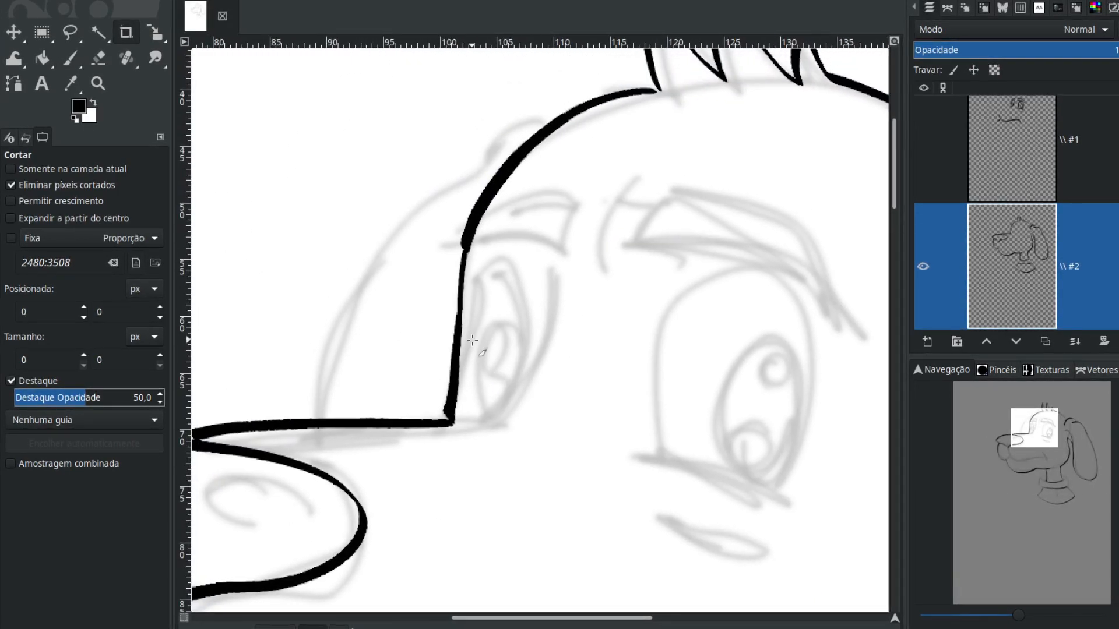
key(p)
mouse_move(539, 127)
mouse_down()
mouse_move(508, 127)
mouse_move(471, 152)
mouse_move(457, 195)
mouse_move(400, 232)
mouse_move(351, 293)
mouse_move(318, 430)
mouse_up()
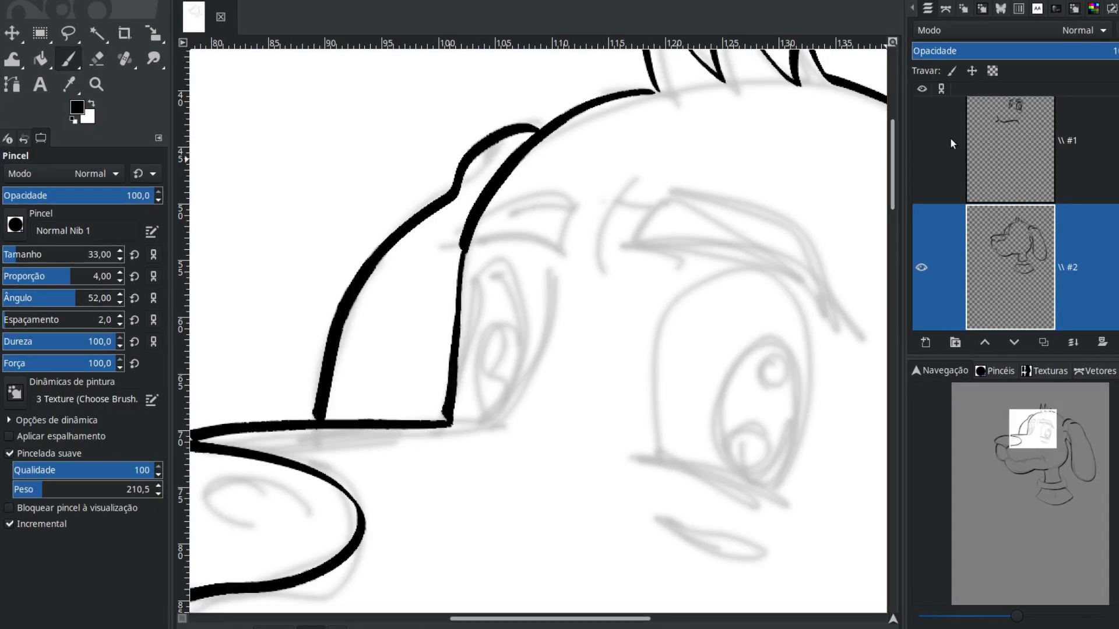
Show layer "\\ #1" and ink on it the crease between the eyebrows and the highlights in the far eye
click(915, 133)
click(920, 157)
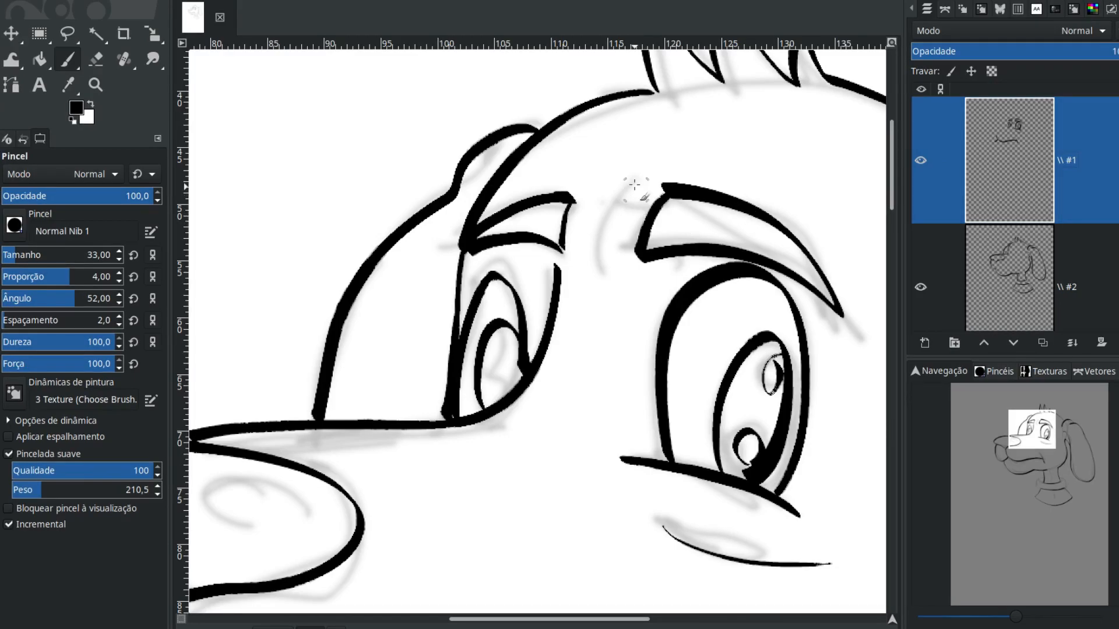
mouse_move(644, 165)
mouse_down()
mouse_move(608, 205)
mouse_move(609, 284)
mouse_up()
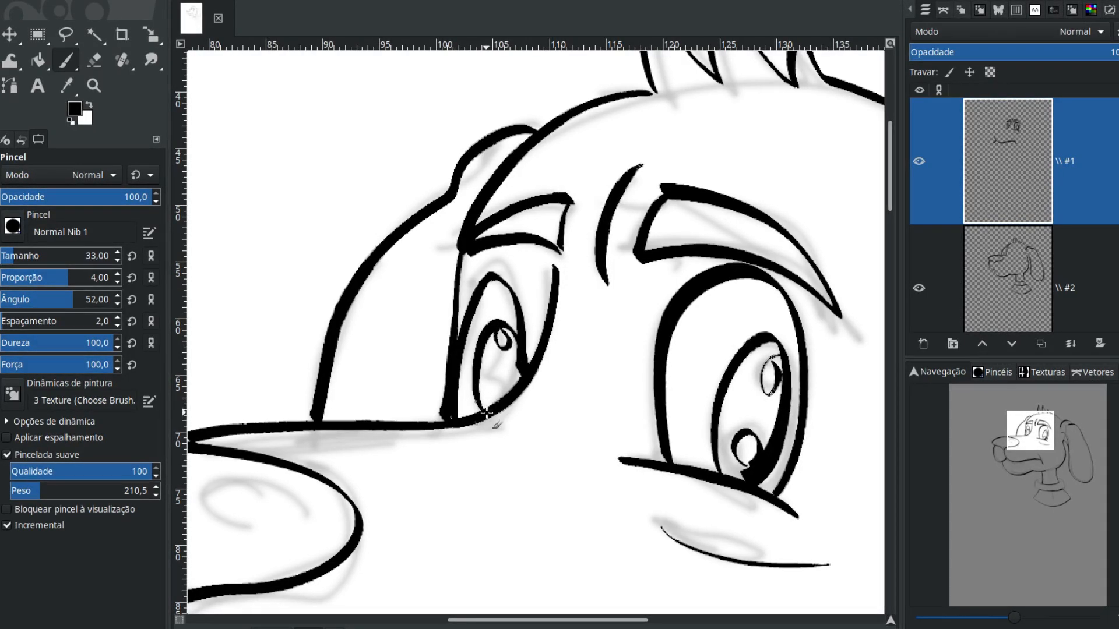
drag(490, 410, 474, 422)
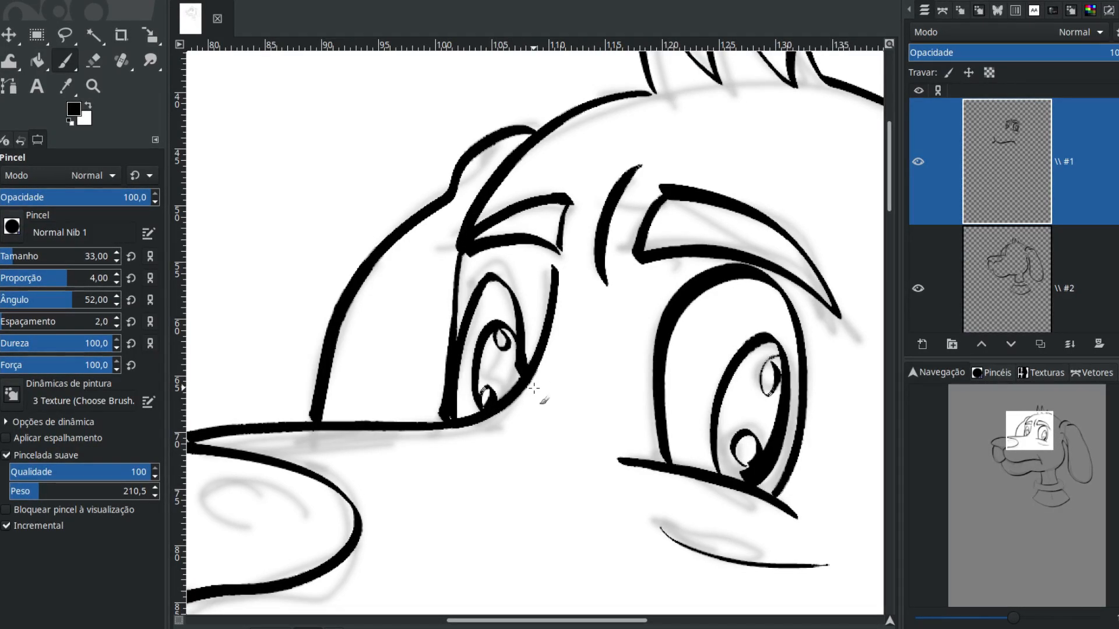
Make a contiguous selection from inside the head on layer "\\ #2", examine its extent, and clear the selection
click(1001, 261)
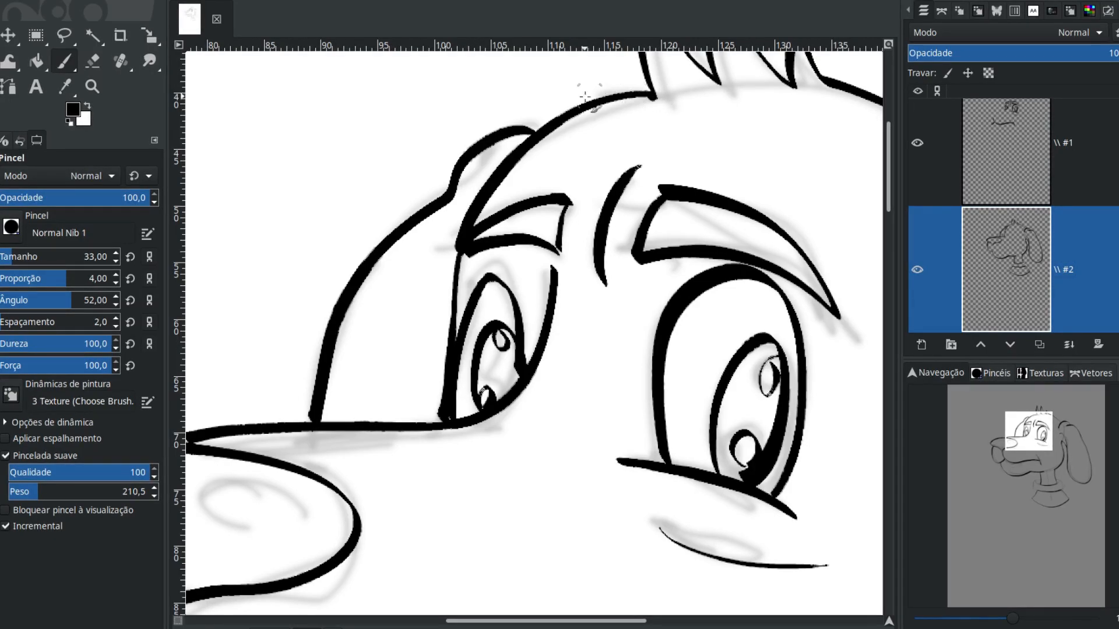
click(97, 40)
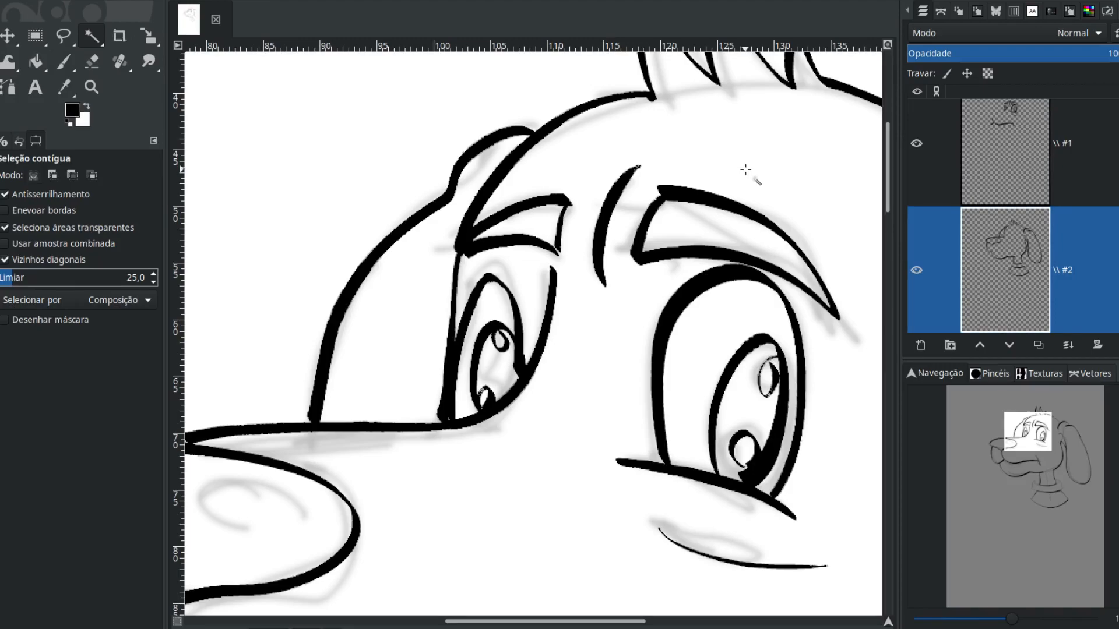
click(761, 150)
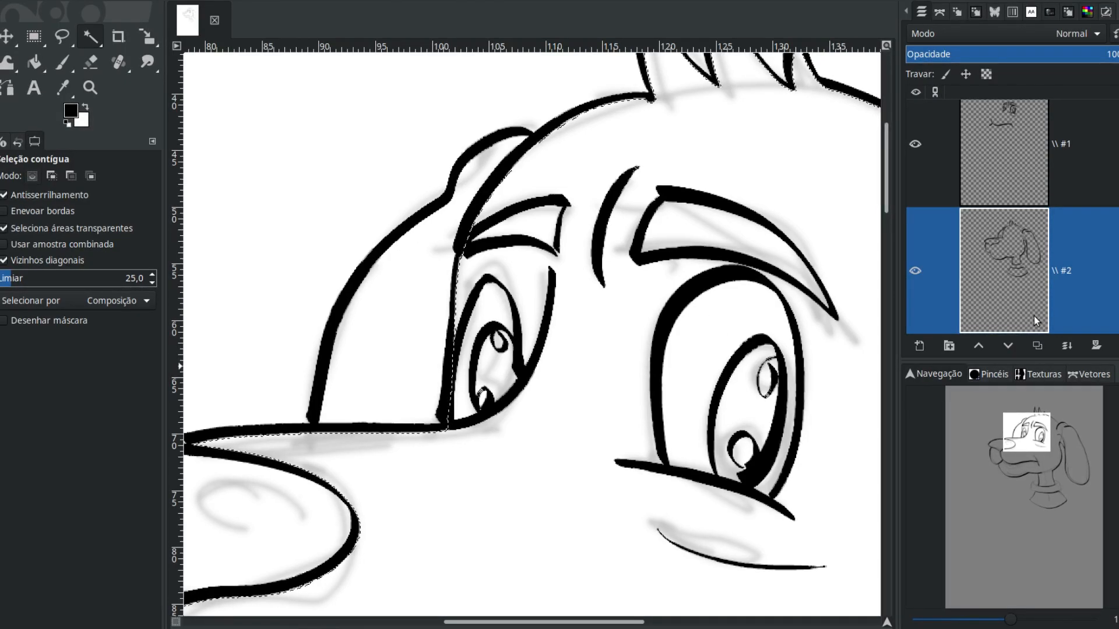
key(shift+c)
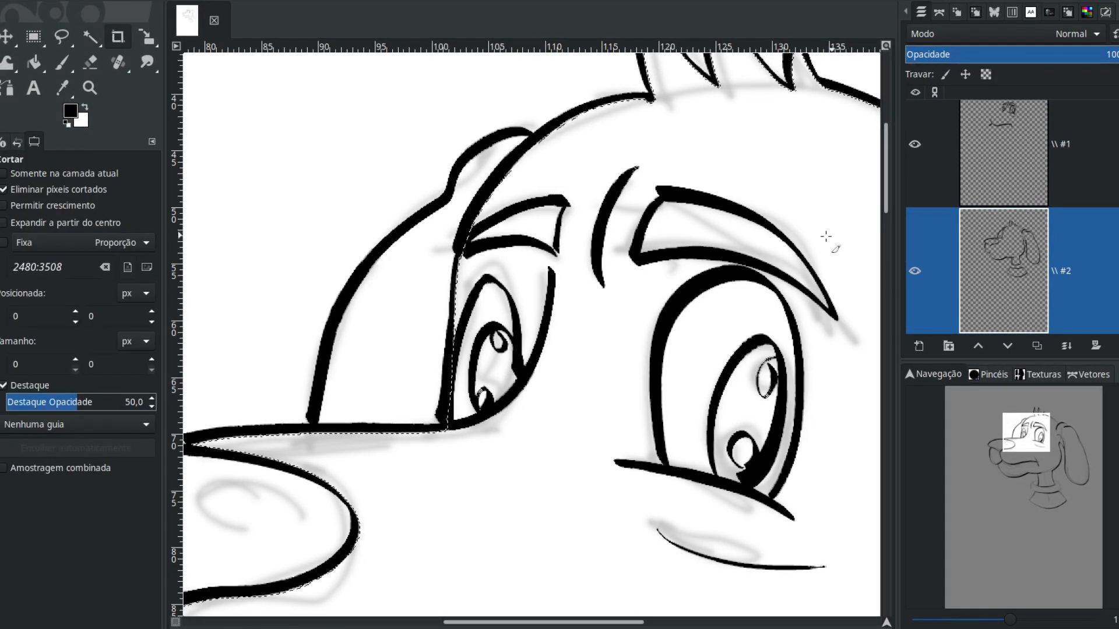
scroll(556, 351, down, 2)
drag(631, 379, 560, 292)
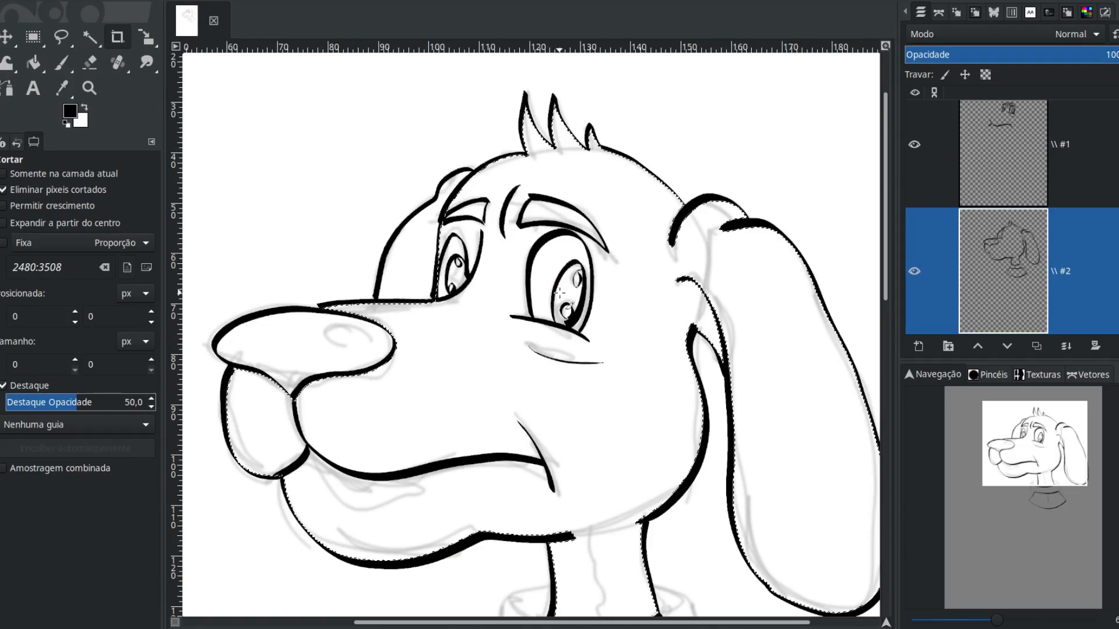
key(ctrl+shift+a)
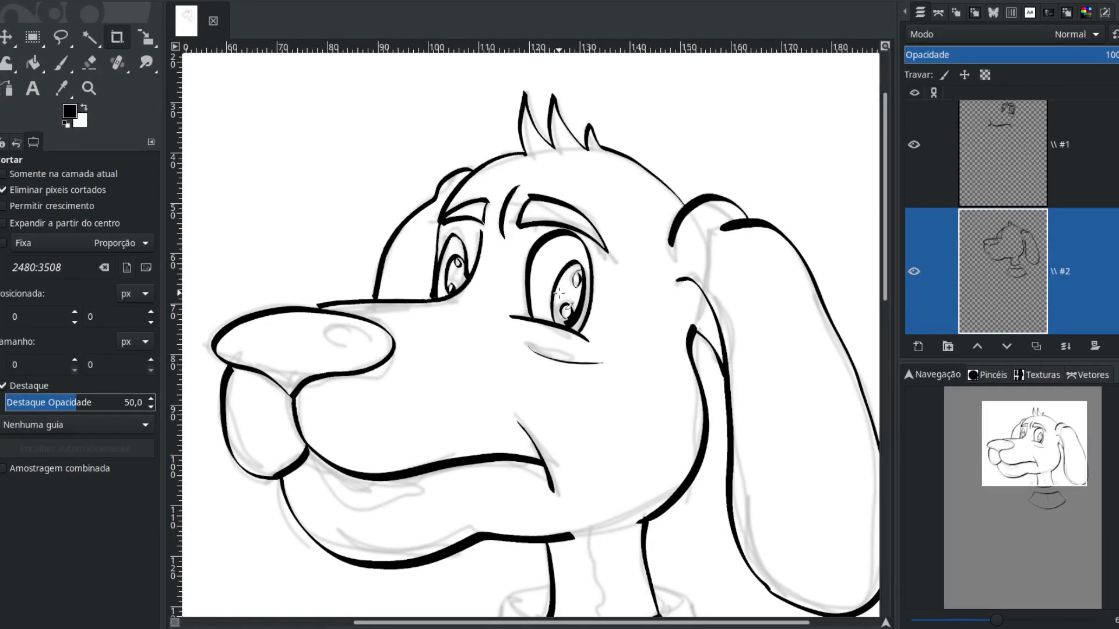
Hide the faded sketch layer beneath the line art layers
key(u)
scroll(953, 222, down, 3)
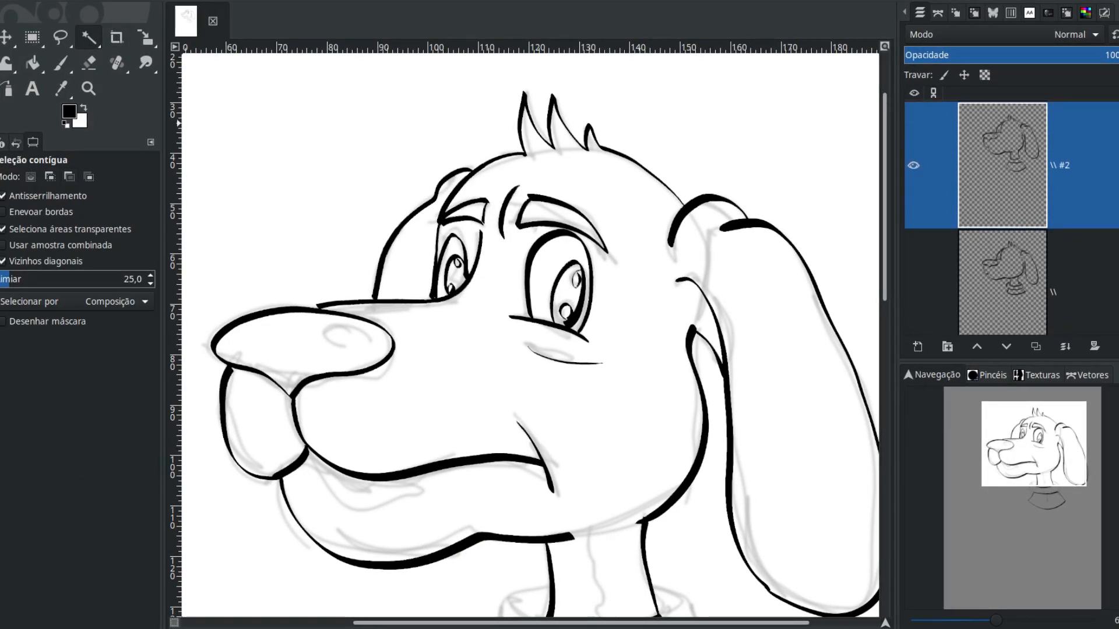
scroll(913, 233, down, 5)
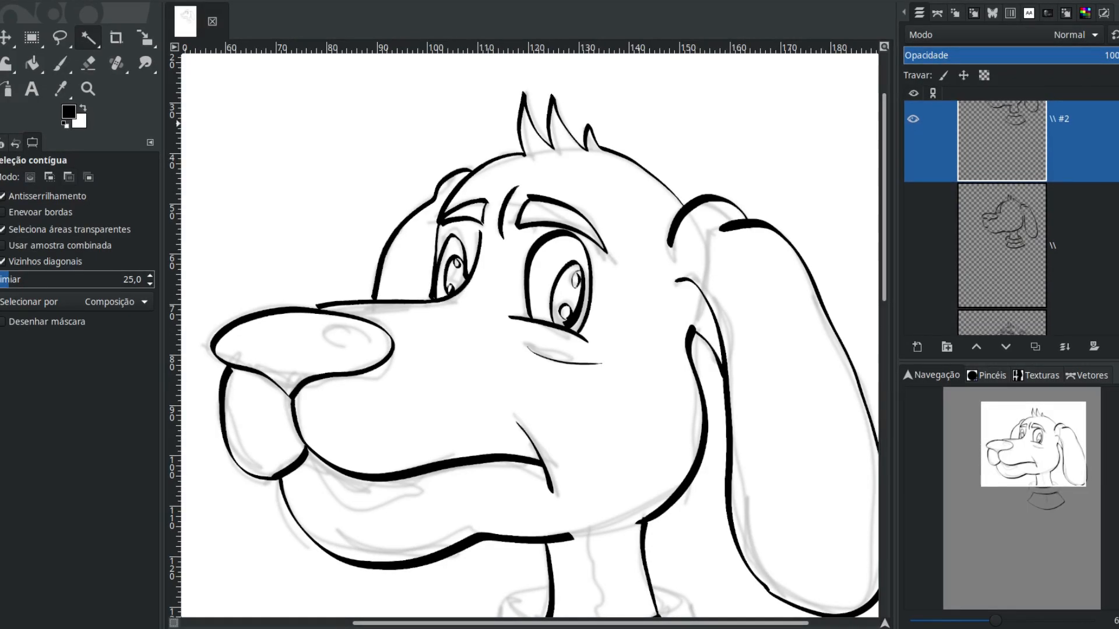
click(913, 233)
scroll(1051, 210, up, 3)
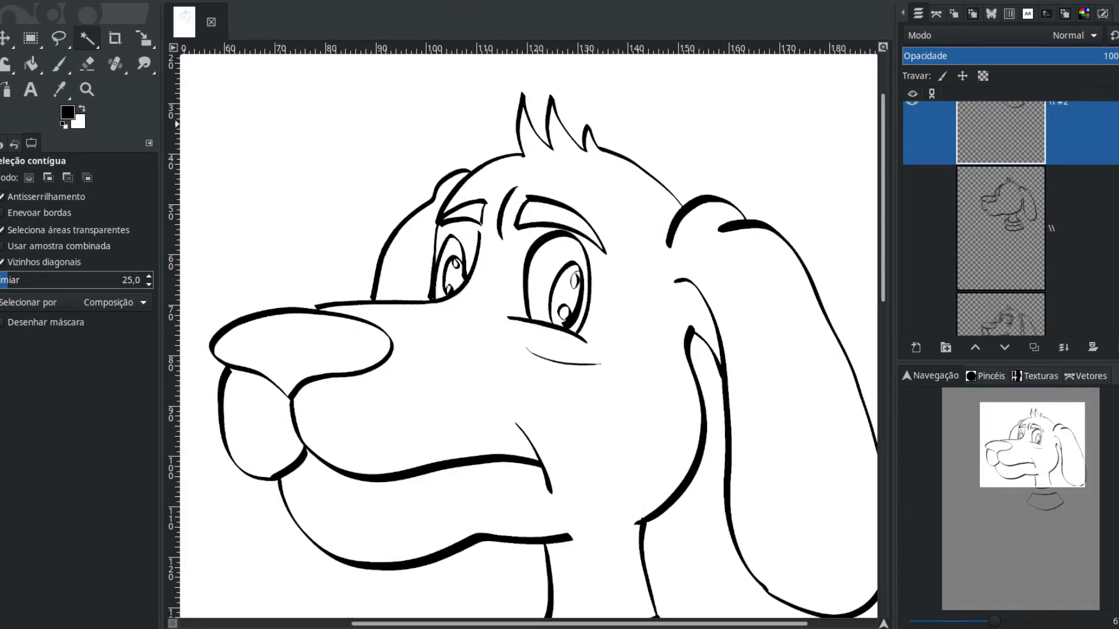
Hide and show layer "\\ #2" repeatedly to compare the outline with the facial details on the other layer
scroll(1011, 218, up, 3)
click(912, 196)
click(913, 196)
click(912, 196)
click(912, 195)
click(912, 195)
click(912, 195)
click(912, 196)
click(912, 196)
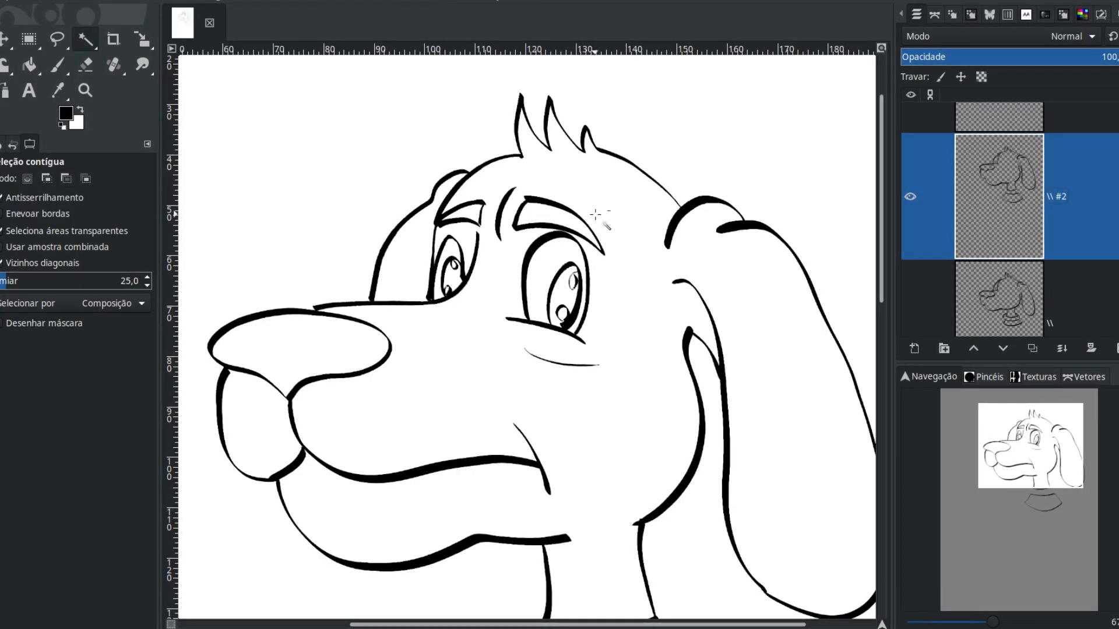
Make a contiguous selection from inside the dog's head on layer "\\ #2"
click(85, 39)
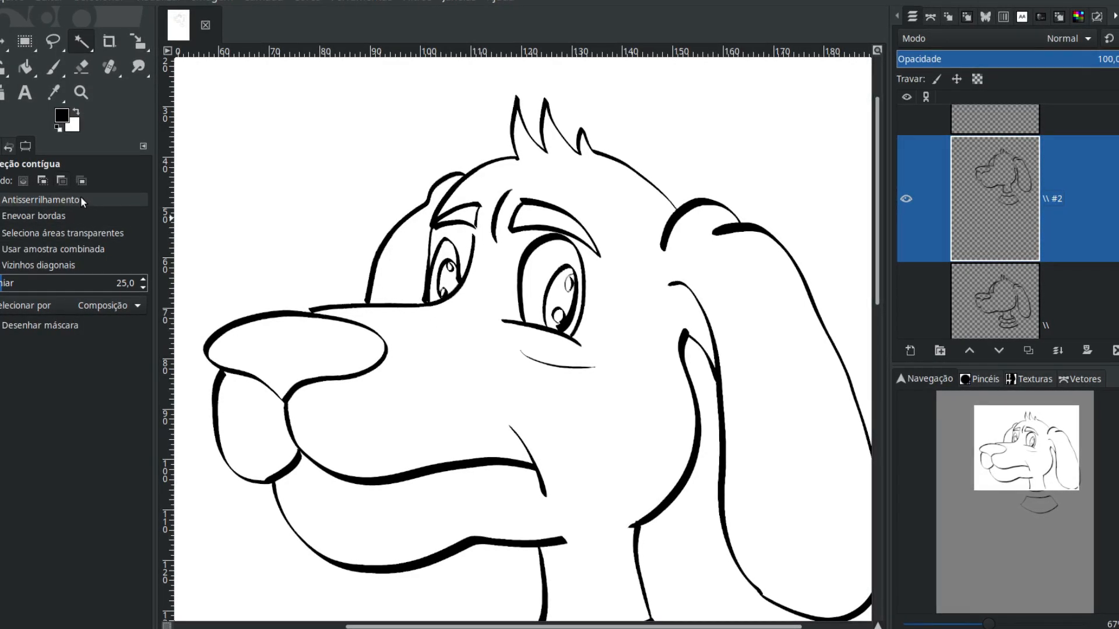
click(471, 348)
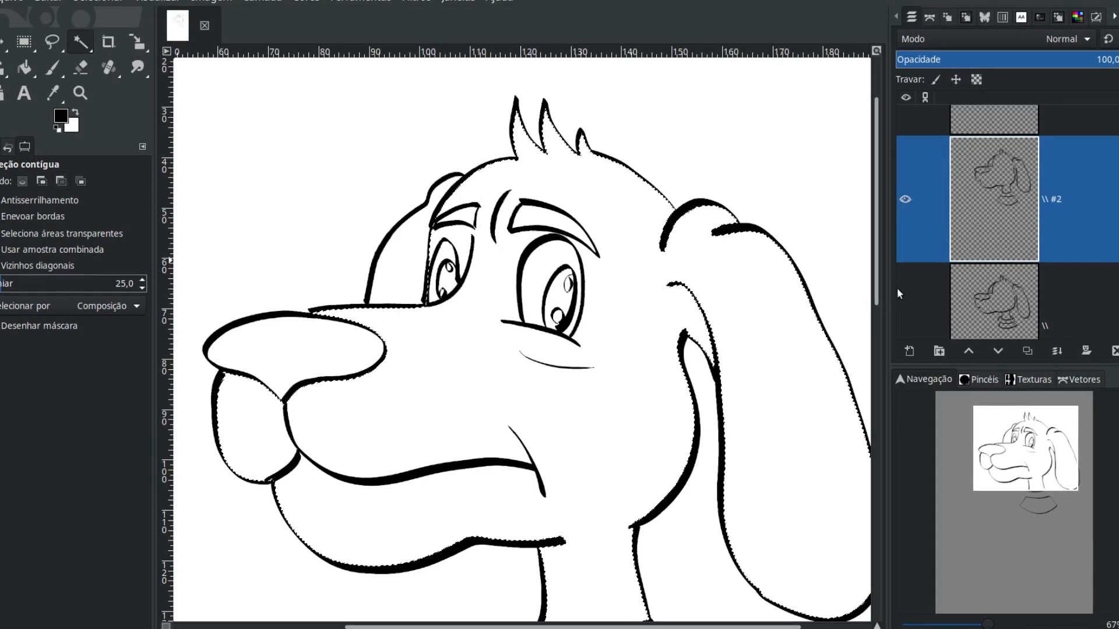
Hide and show layer "\\ #2" repeatedly to examine how far the head selection extends against the outline
click(907, 196)
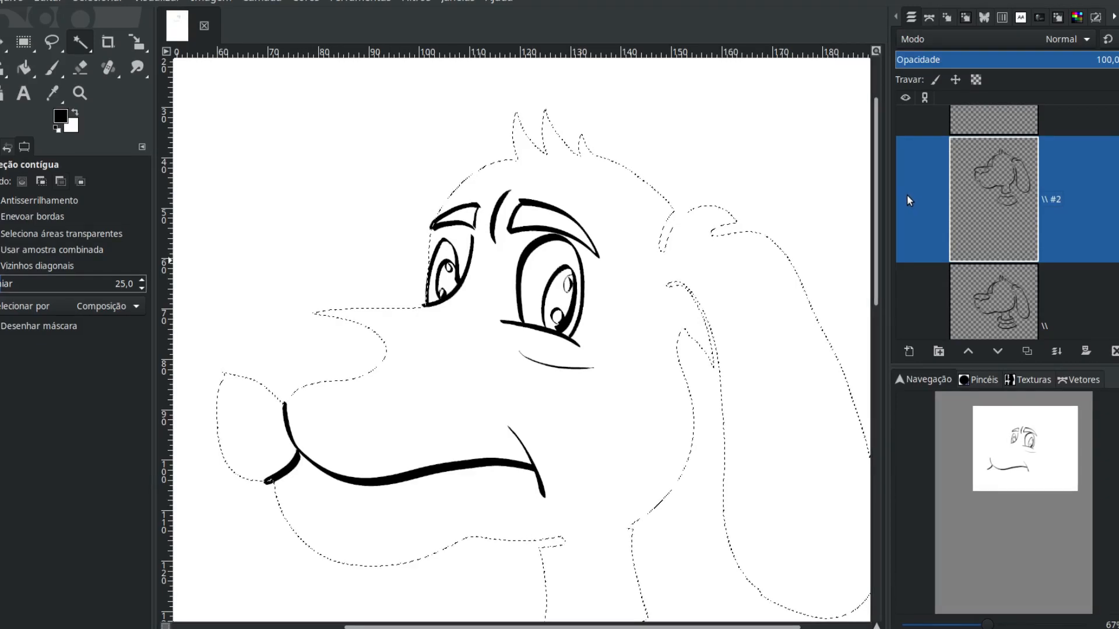
click(907, 196)
click(907, 196)
click(906, 196)
click(907, 196)
click(905, 195)
click(905, 198)
click(906, 197)
click(905, 199)
click(903, 200)
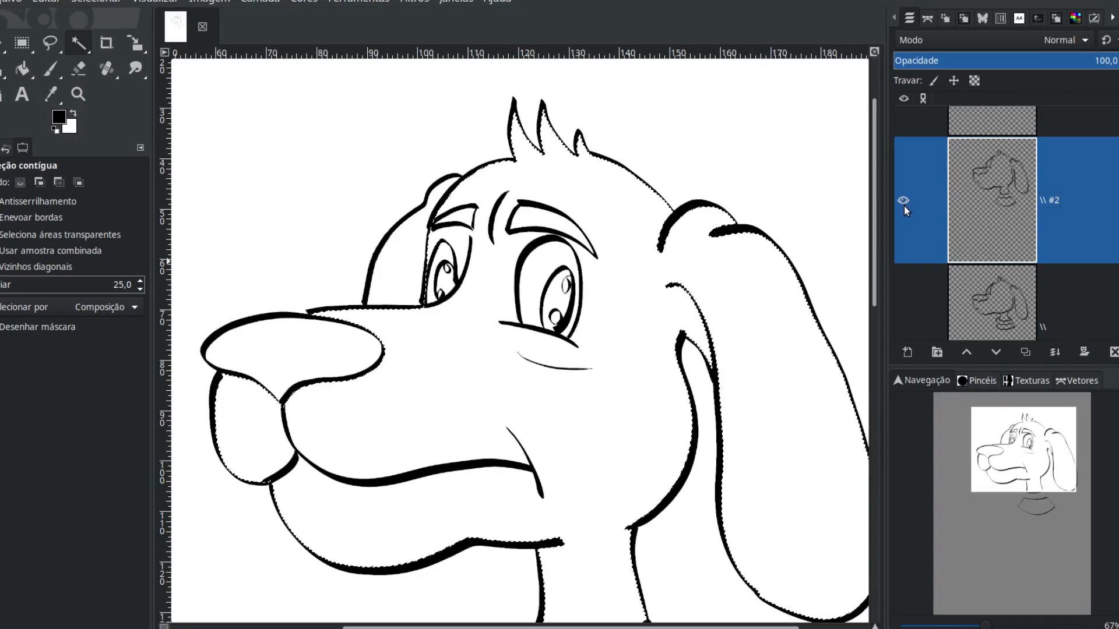
click(904, 202)
click(902, 204)
click(901, 204)
click(901, 204)
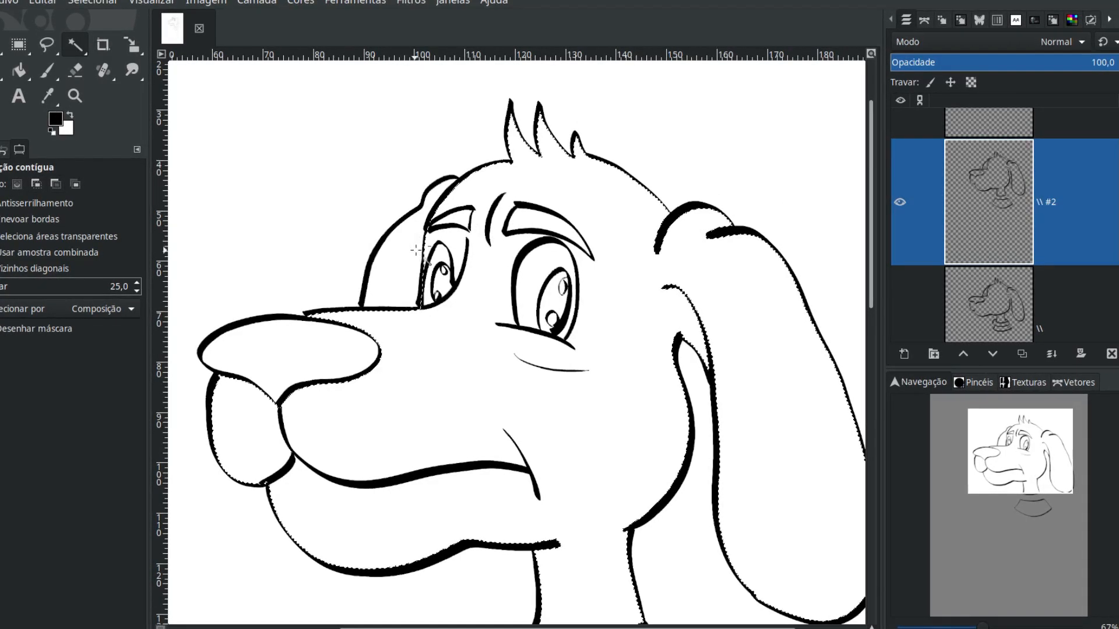
Try growing the head selection by 0.09 mm, examining its edge around the far ear and eye
key(plus)
key(plus)
drag(1030, 455, 1019, 450)
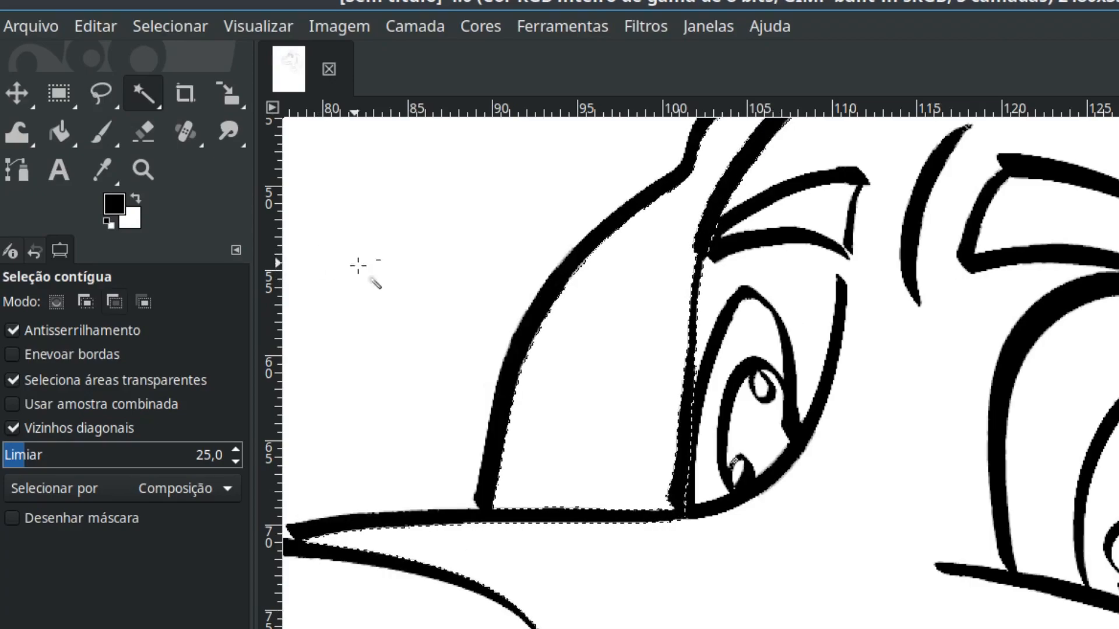
click(169, 26)
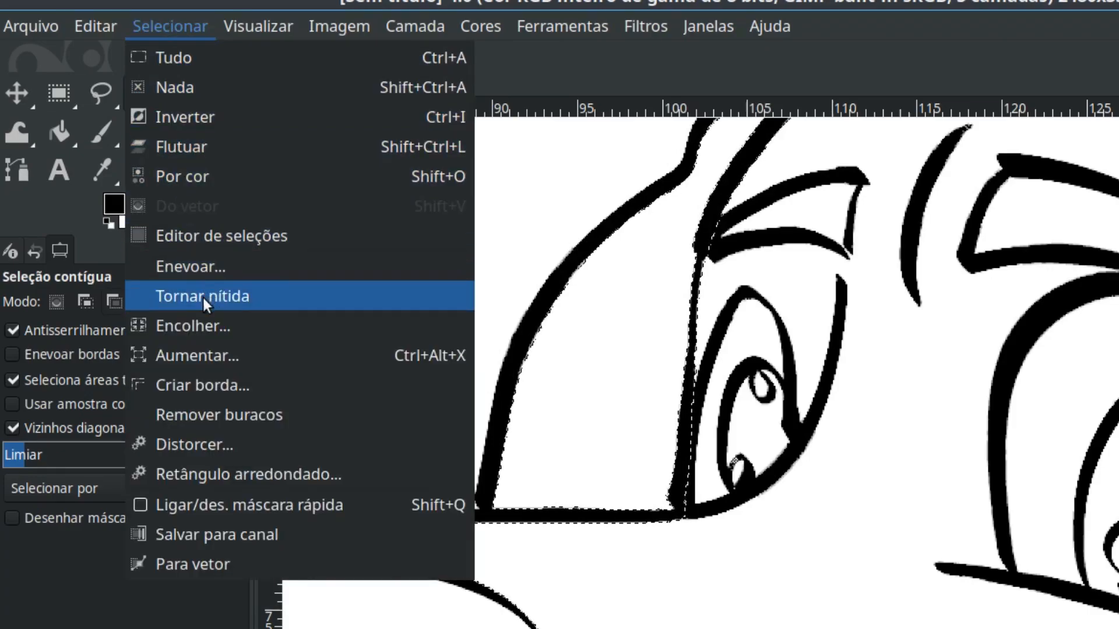
click(222, 355)
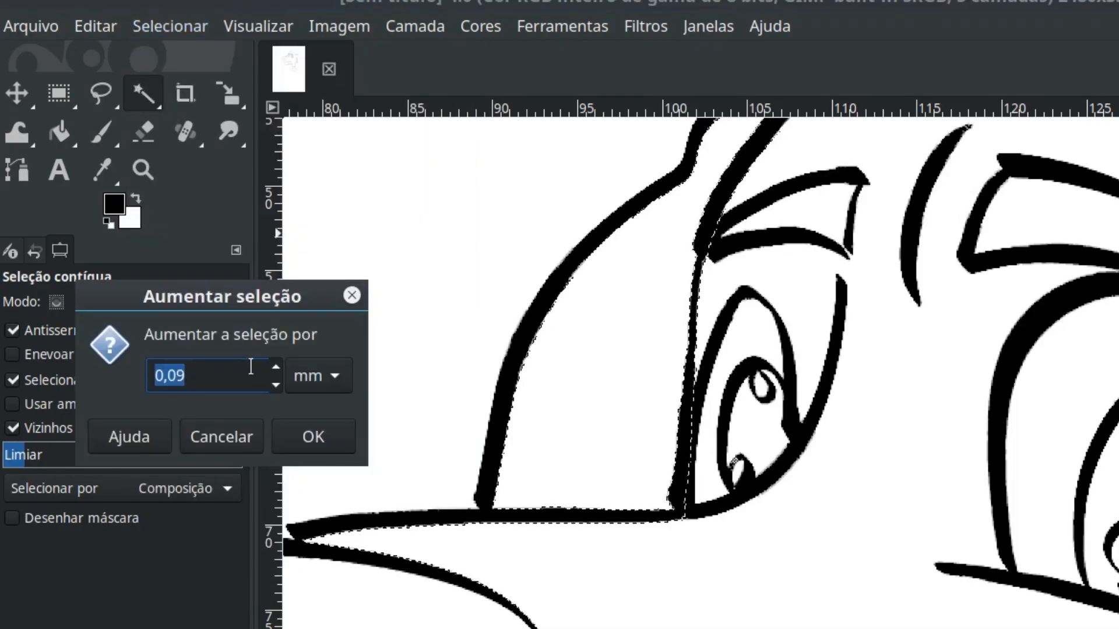
click(313, 438)
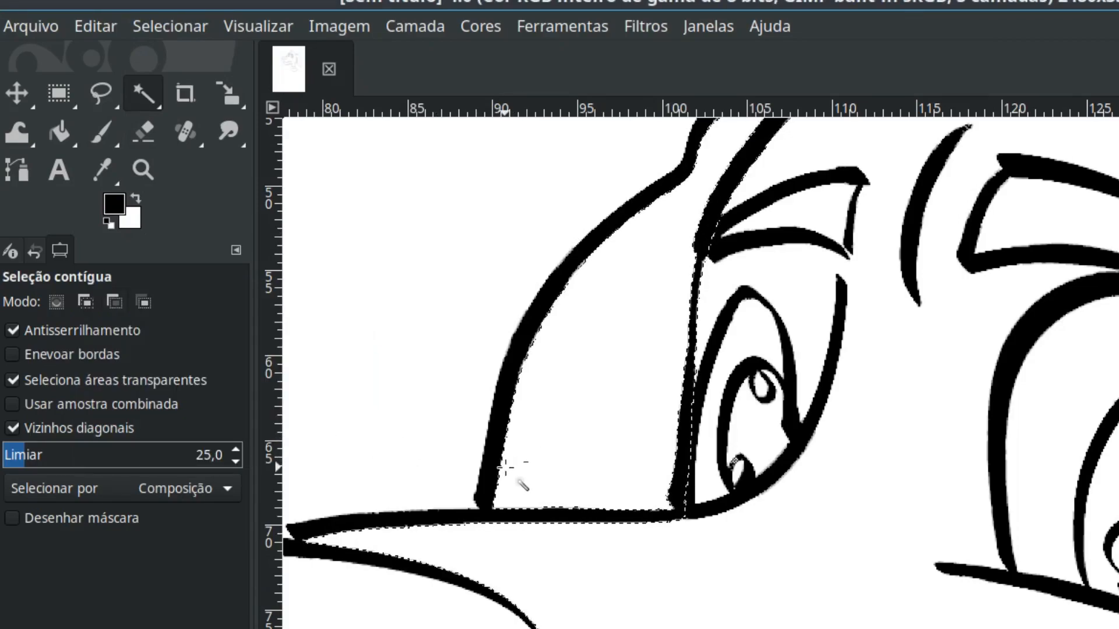
click(105, 32)
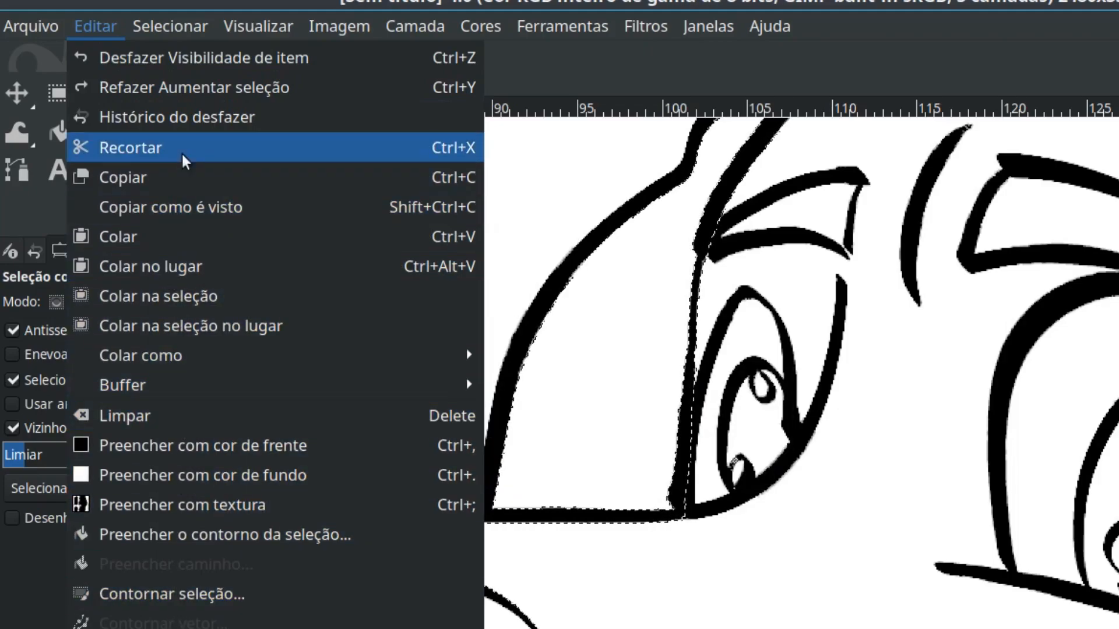
Shrink the head selection by 0.08 mm
mouse_move(166, 24)
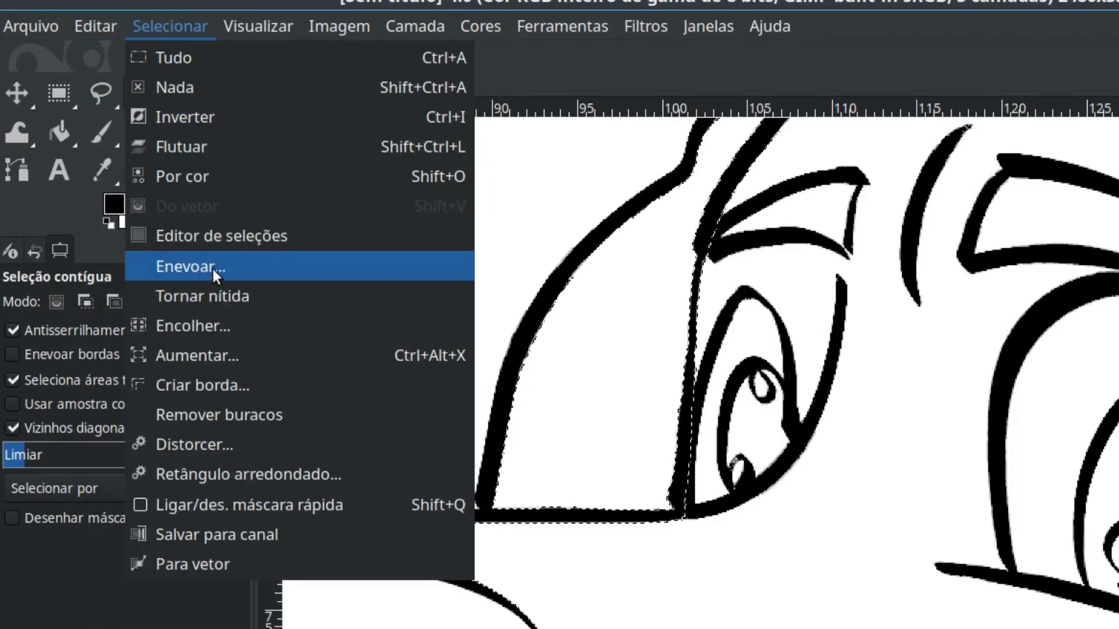
click(226, 323)
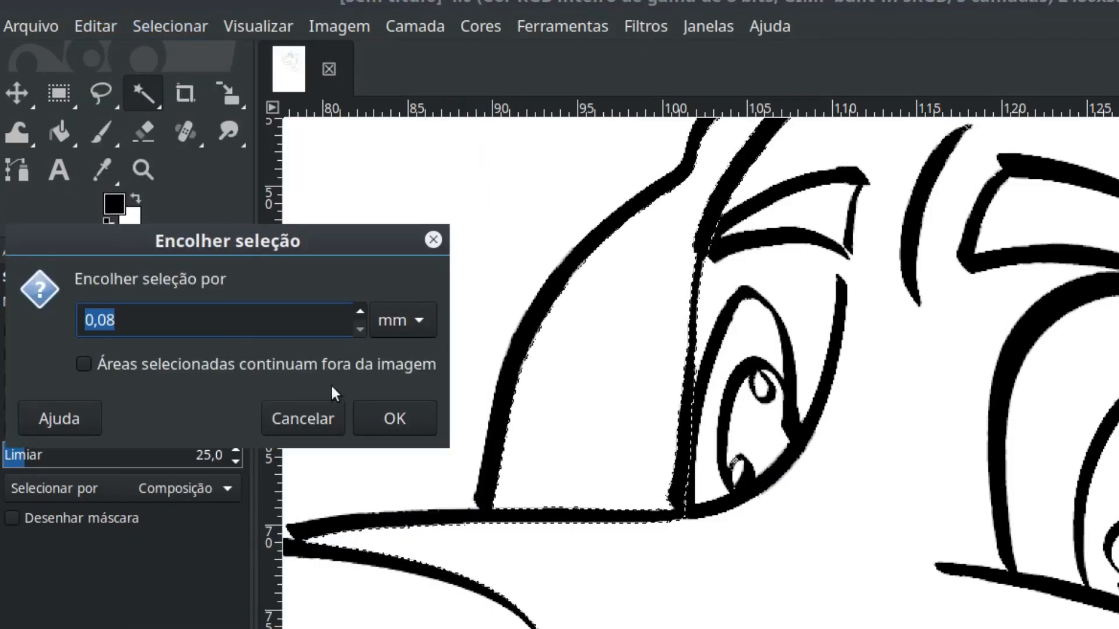
click(393, 419)
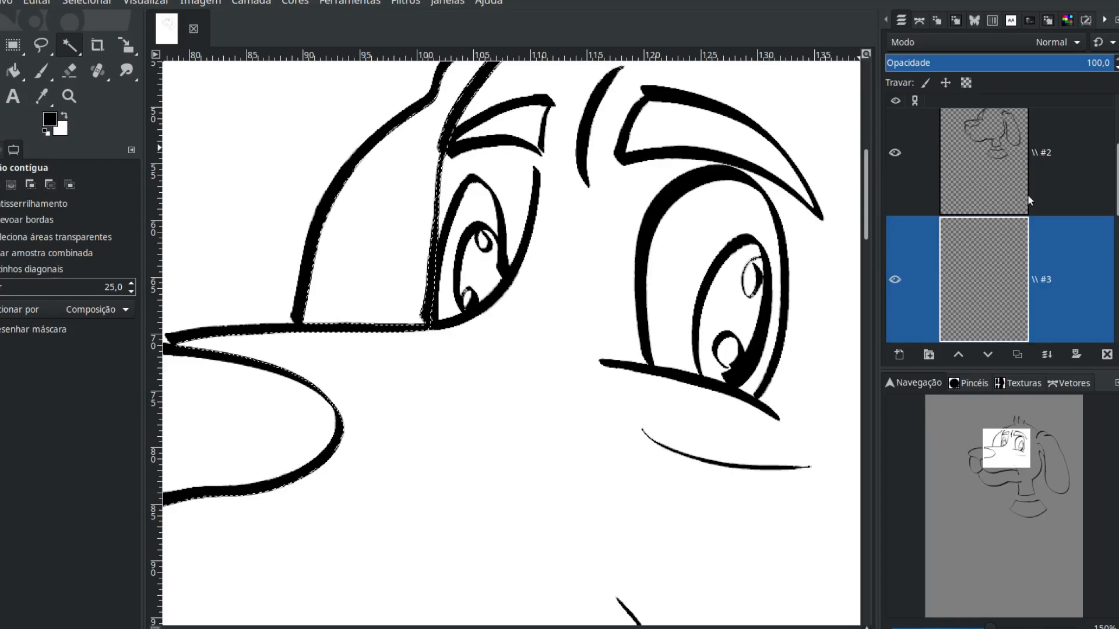
Set the foreground colour to a warm golden yellow for the dog's fur
scroll(1109, 186, up, 1)
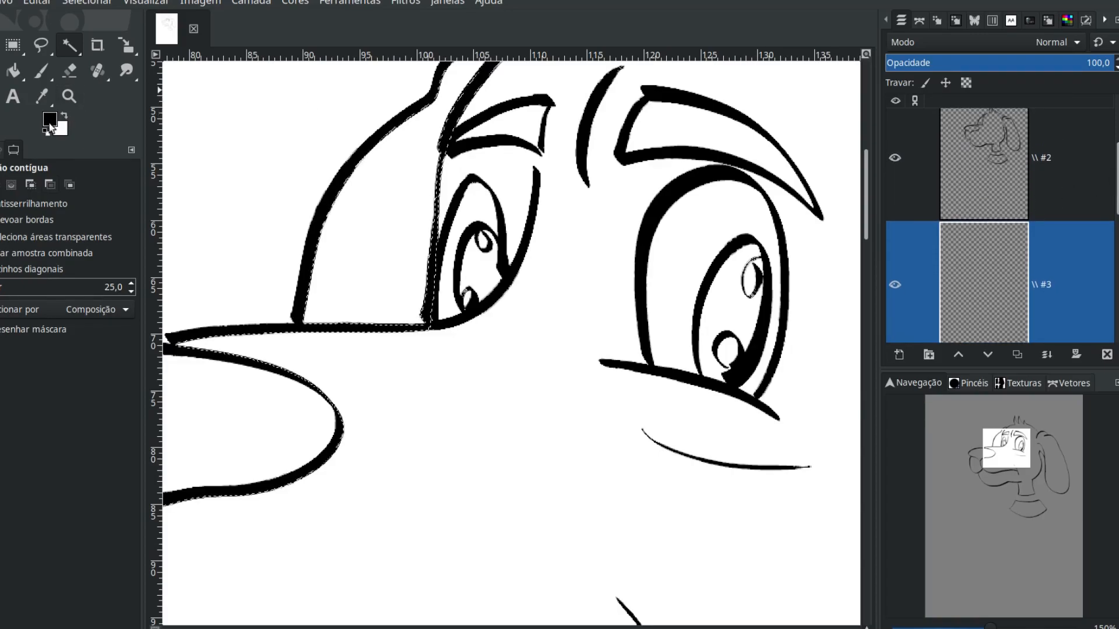
click(50, 125)
drag(876, 72, 890, 31)
drag(934, 182, 935, 188)
drag(891, 43, 883, 18)
drag(936, 198, 938, 187)
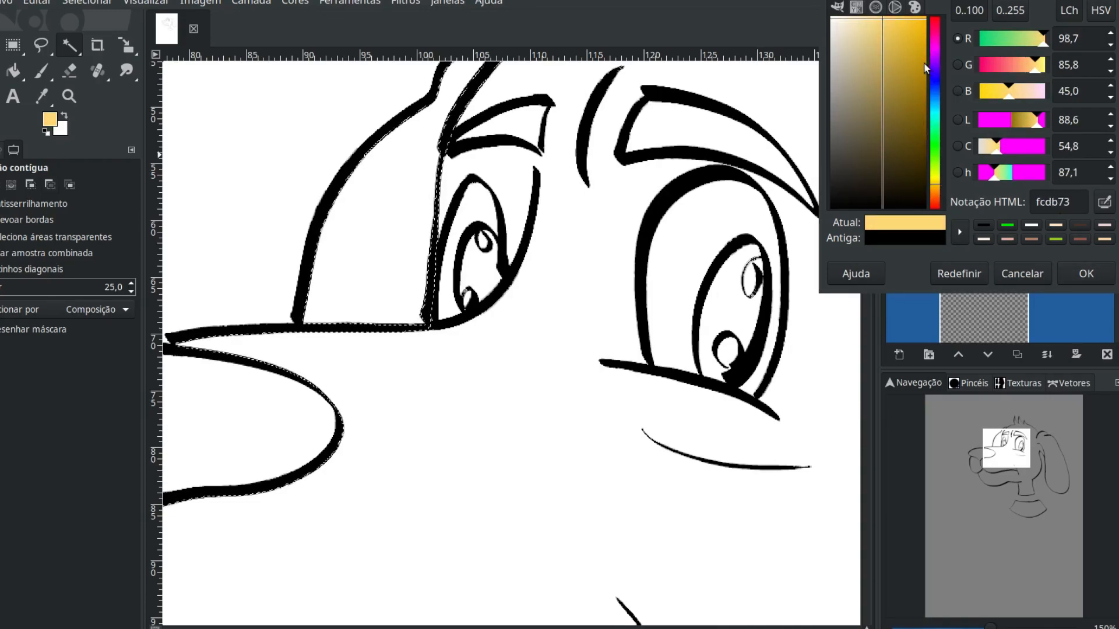
drag(904, 29, 896, 17)
click(1087, 274)
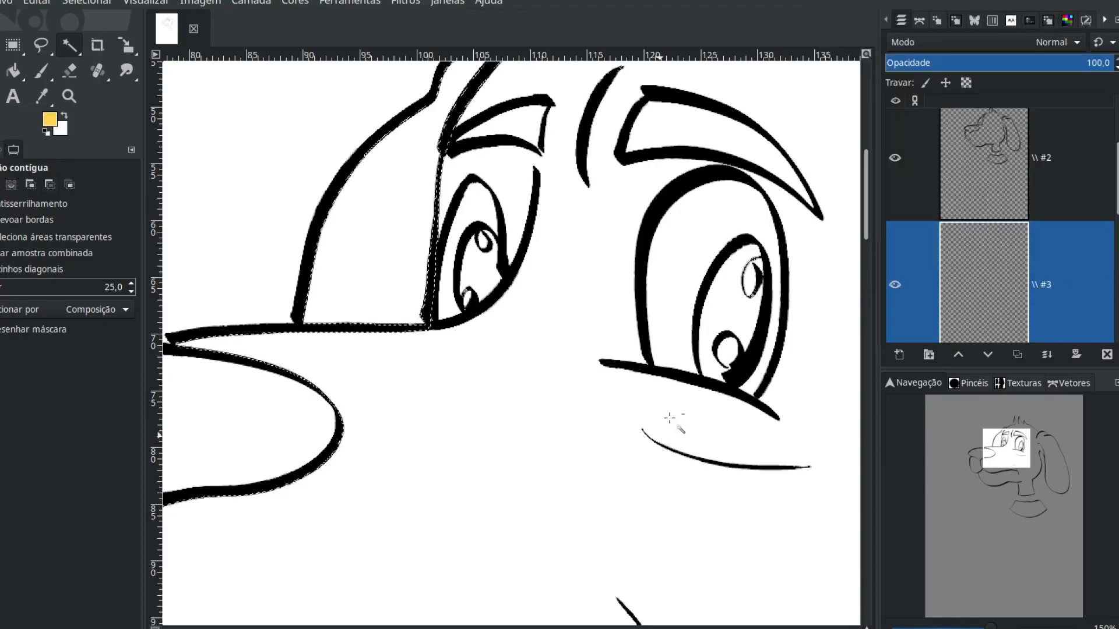
Fill the head selection with the golden yellow on layer "\\ #3" using Bucket Fill, and clear the selection
click(12, 71)
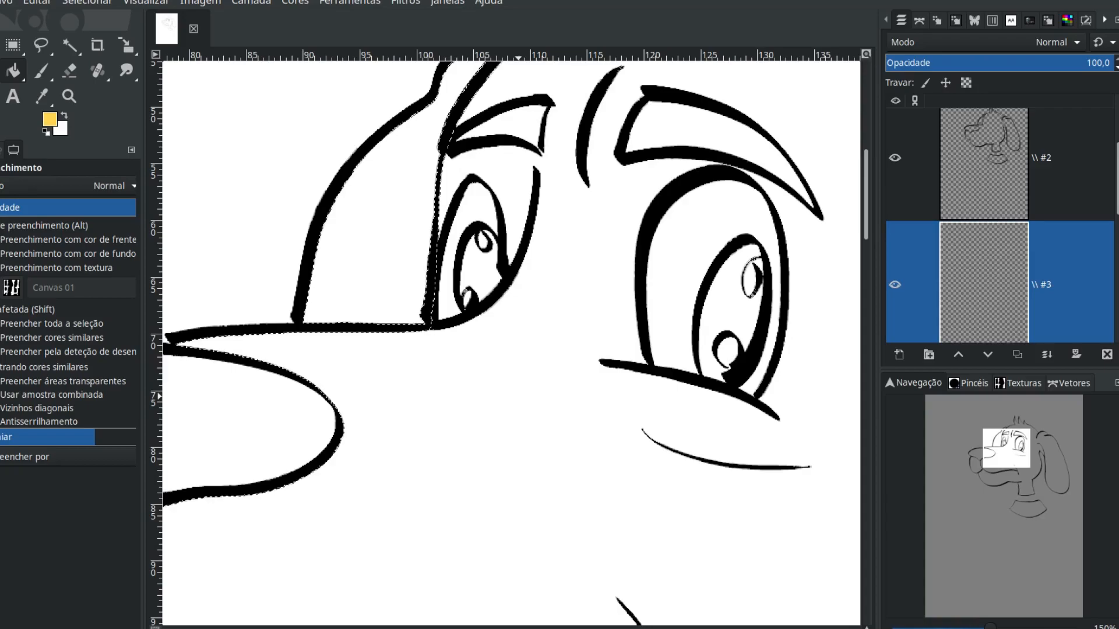
click(525, 398)
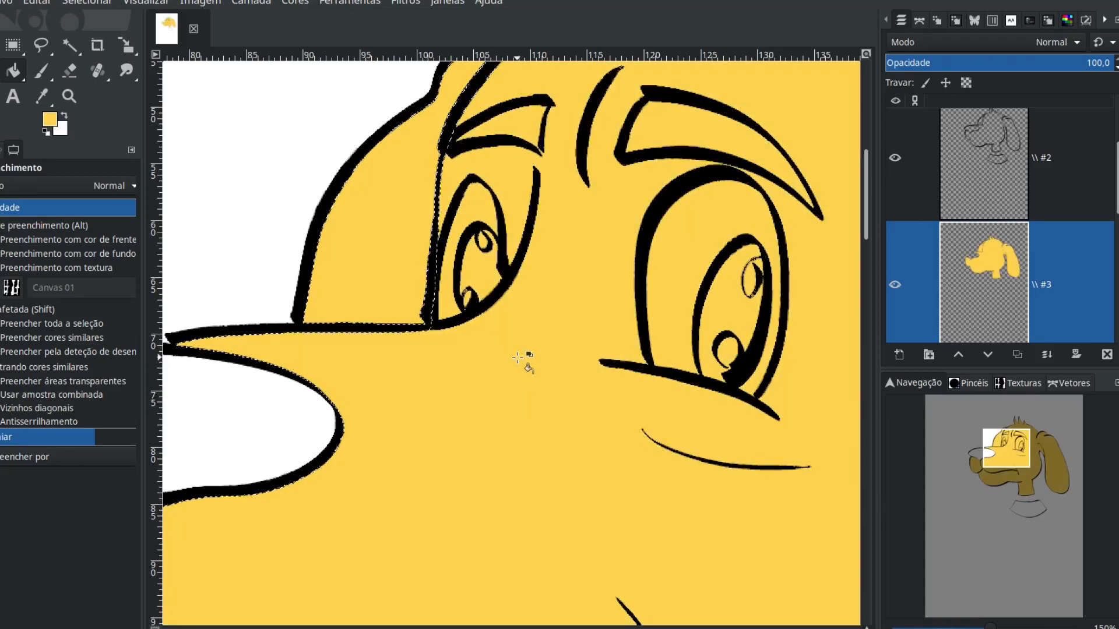
key(shift+c)
key(d)
scroll(583, 408, down, 1)
scroll(623, 366, down, 3)
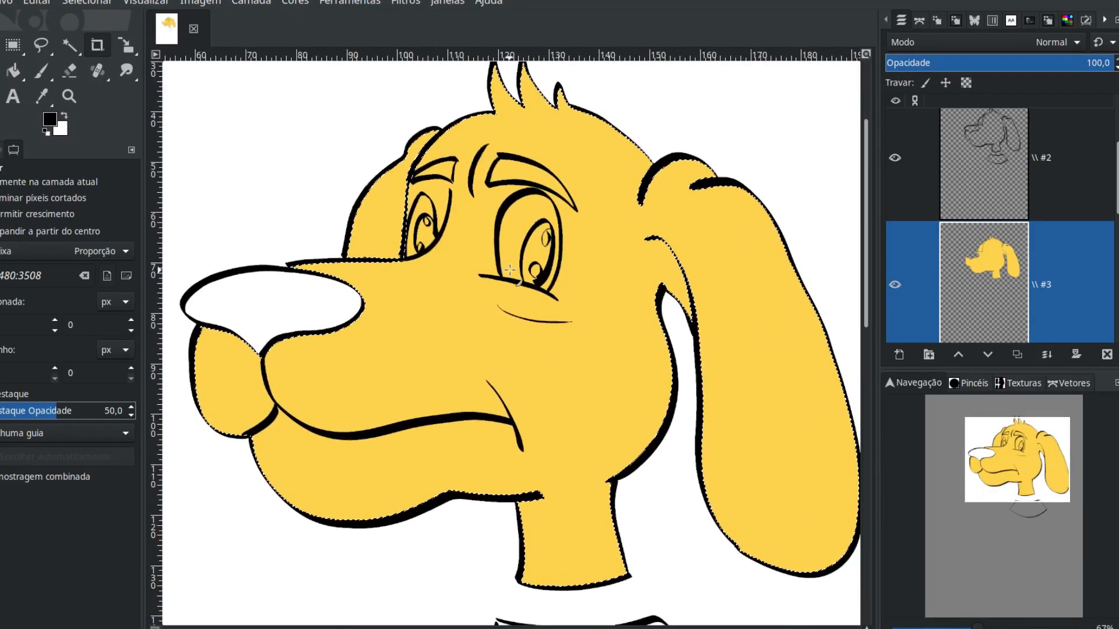
key(ctrl+shift+a)
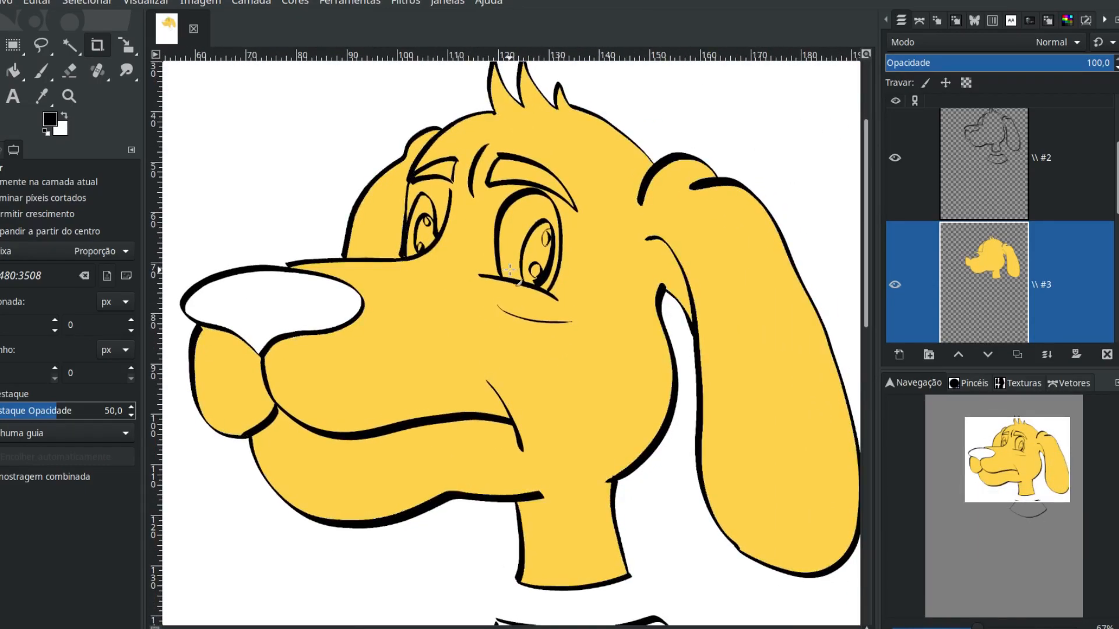
key(shift+b)
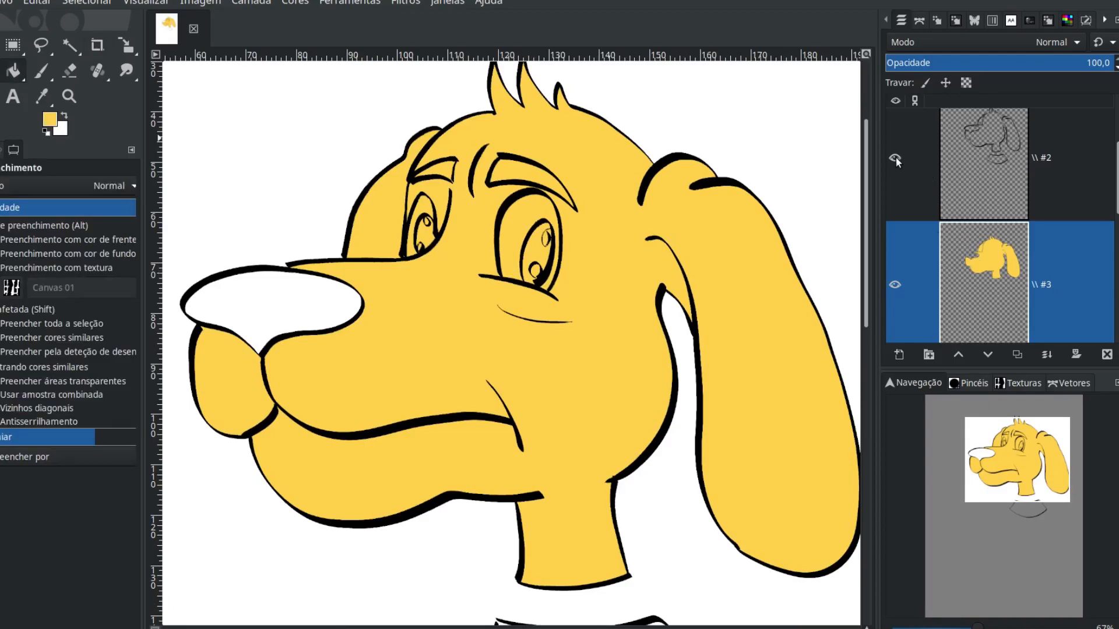
Hide and show the outline layer "\\ #2" repeatedly to examine the edges of the yellow fill
click(895, 158)
click(897, 159)
click(896, 159)
click(897, 159)
click(896, 159)
click(896, 159)
click(896, 158)
click(896, 158)
Hide and show the facial details layer "\\ #1" repeatedly to compare it with the yellow fill
scroll(1009, 169, up, 3)
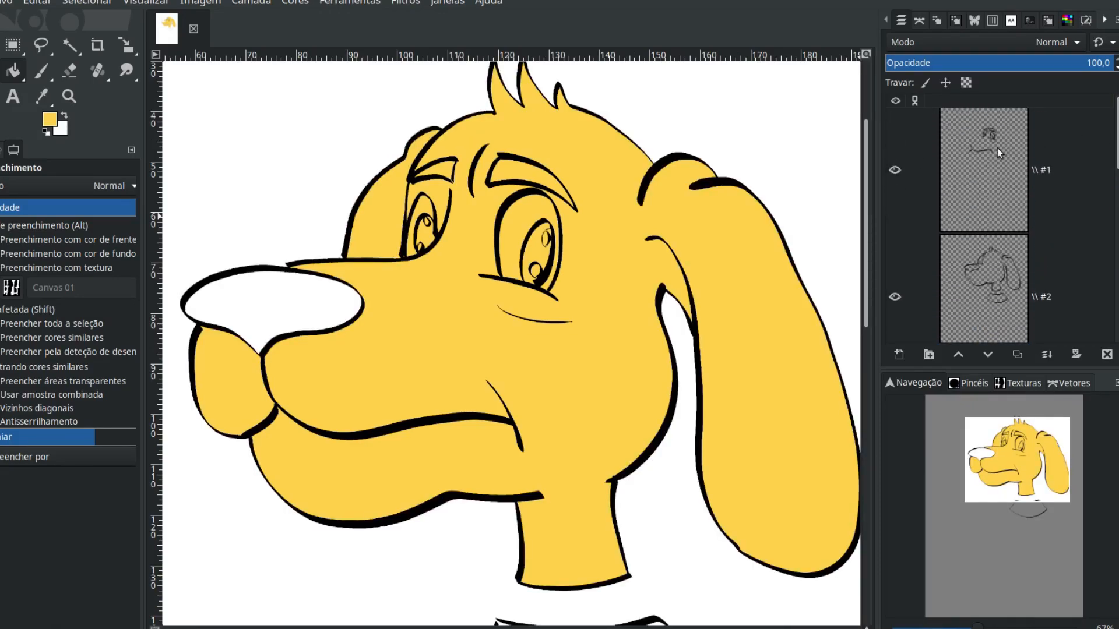
click(912, 169)
click(894, 168)
click(894, 169)
click(894, 169)
click(894, 168)
click(895, 169)
click(894, 169)
click(894, 168)
click(894, 168)
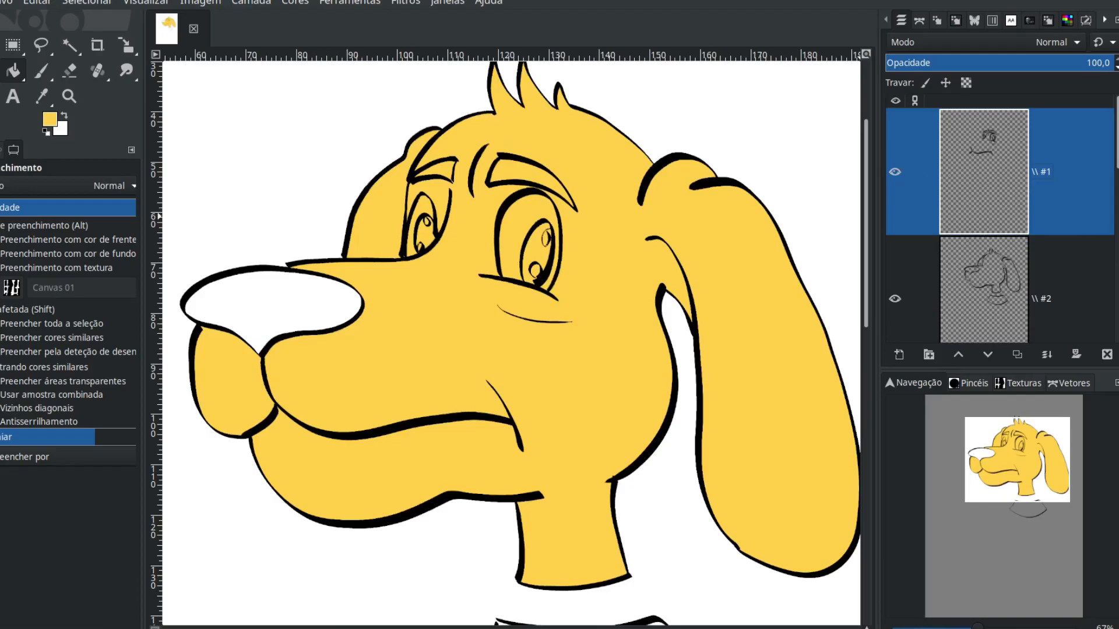
Make a contiguous selection of the nose from the outline layer "\\ #2" and make layer "\\ #3" active
click(970, 285)
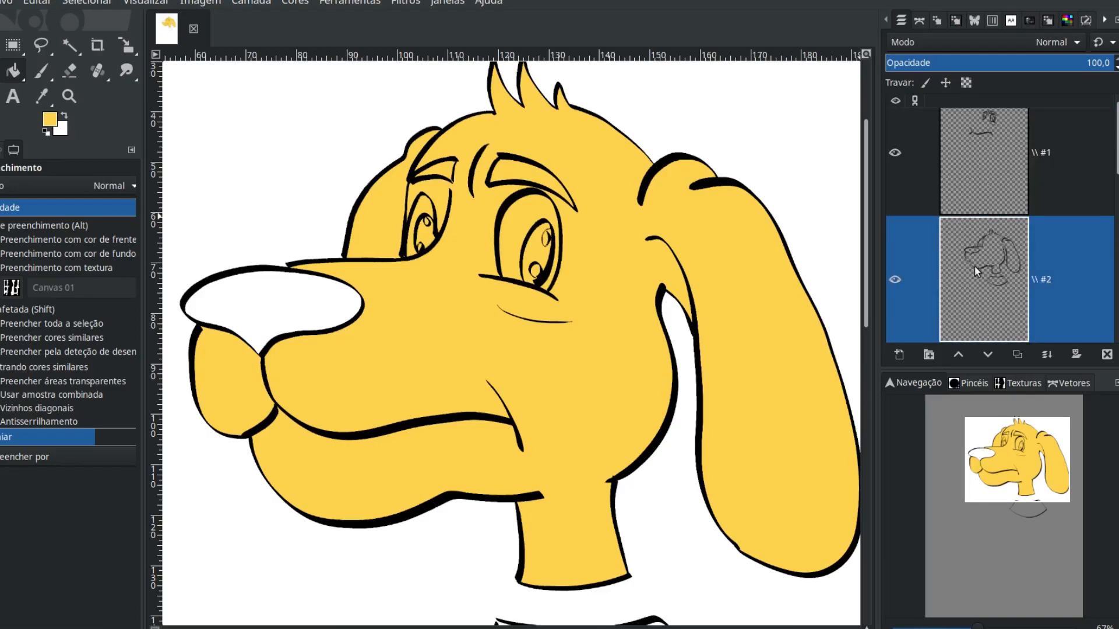
click(71, 45)
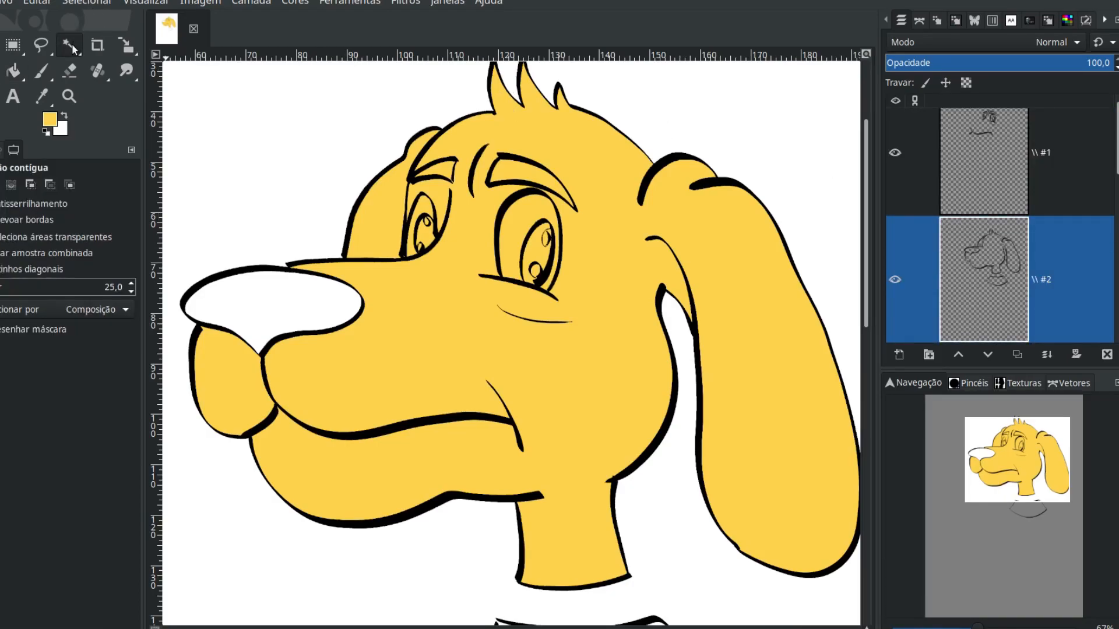
click(265, 282)
scroll(991, 262, down, 2)
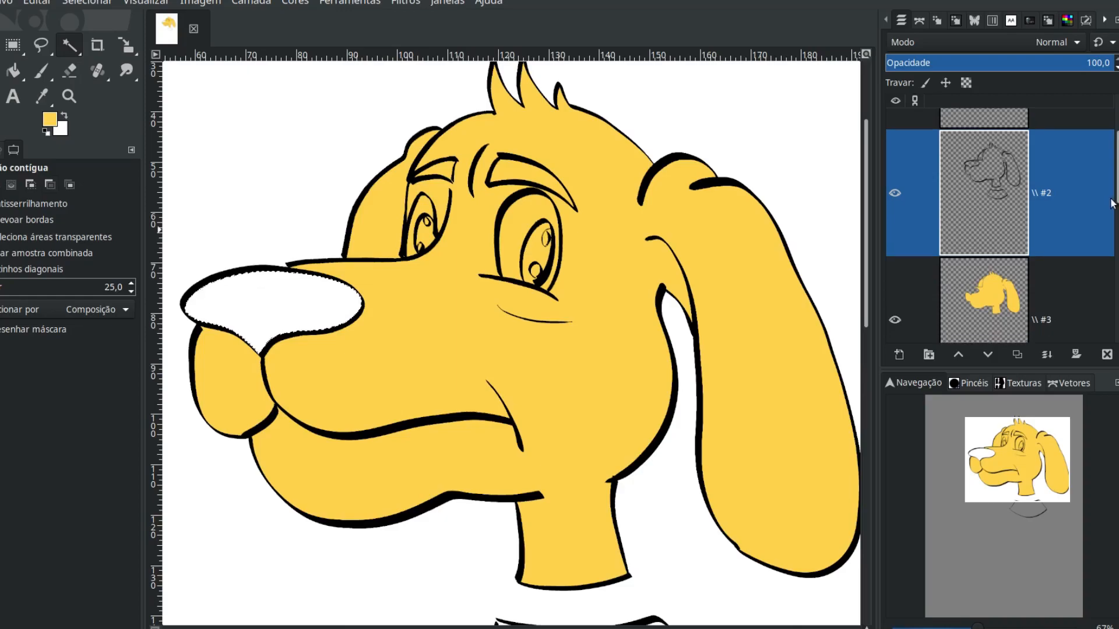
click(1008, 315)
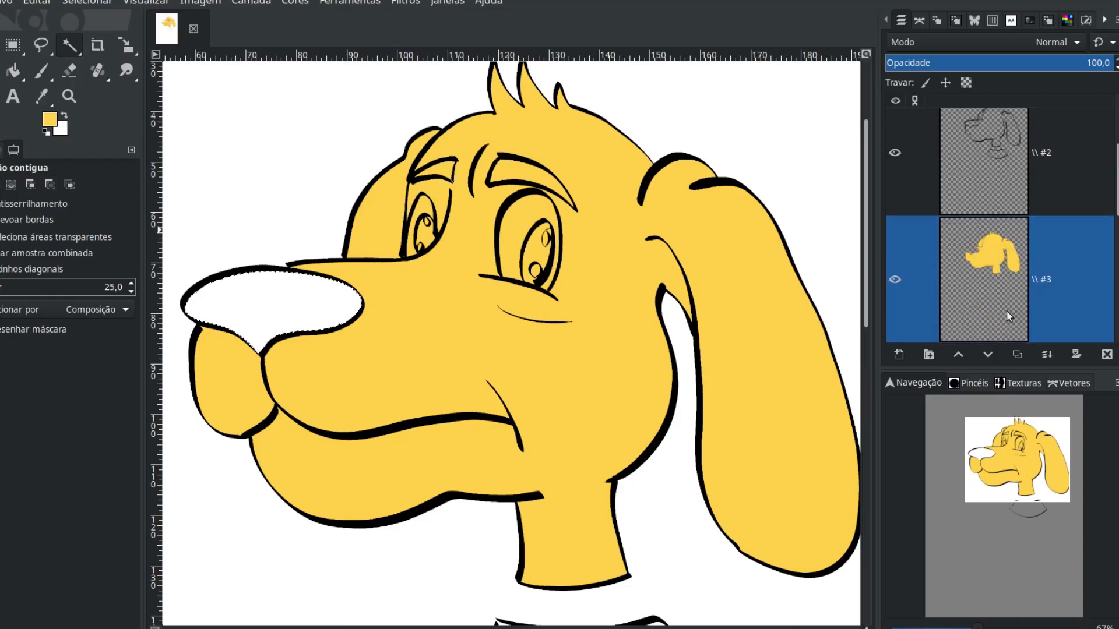
Grow the nose selection by 0.09 mm
click(86, 2)
click(145, 221)
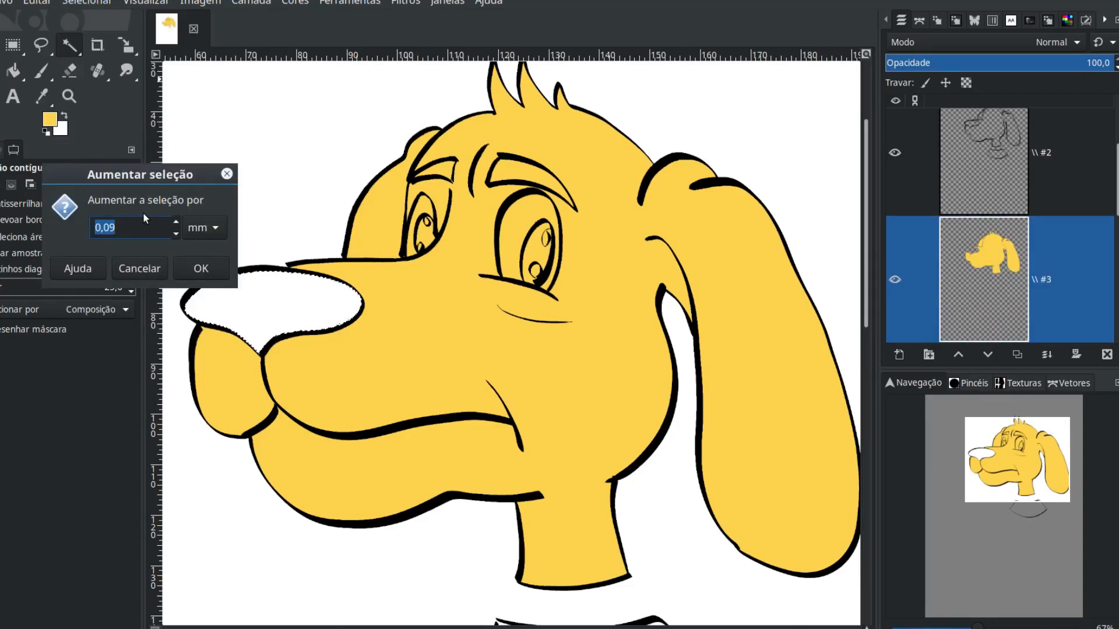
click(201, 270)
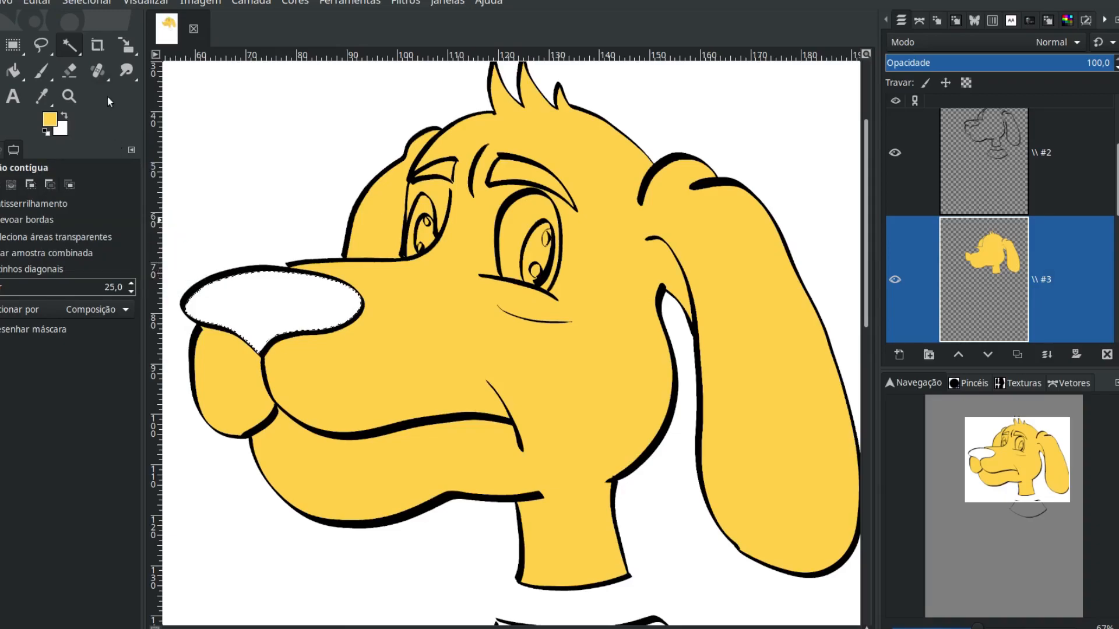
Shrink the nose selection by 0.08 mm twice
click(78, 3)
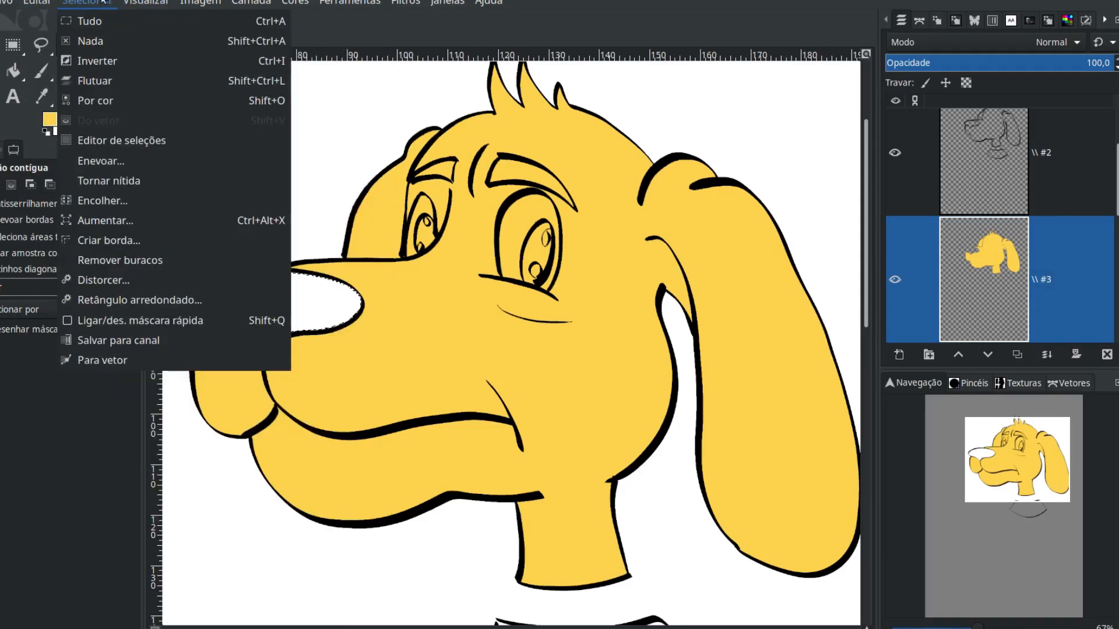
click(129, 202)
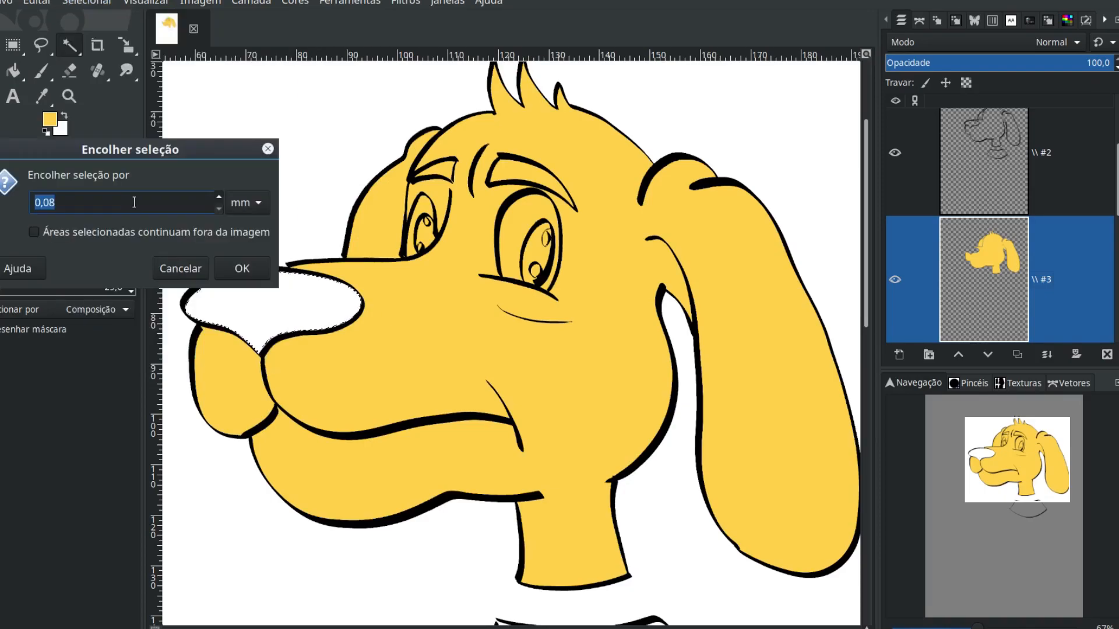
click(249, 267)
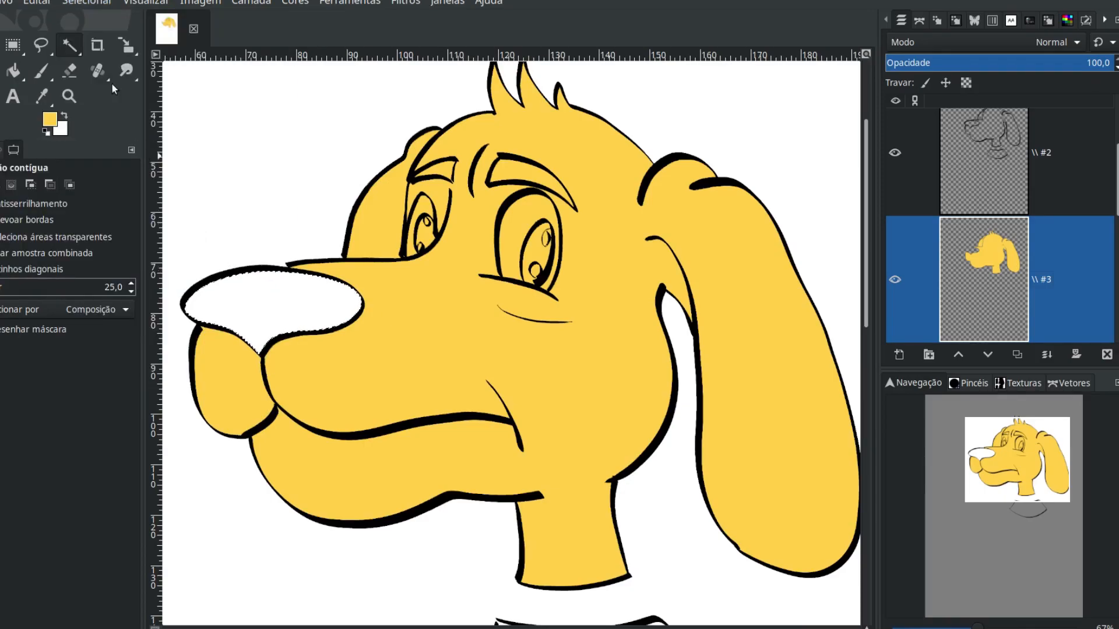
click(70, 3)
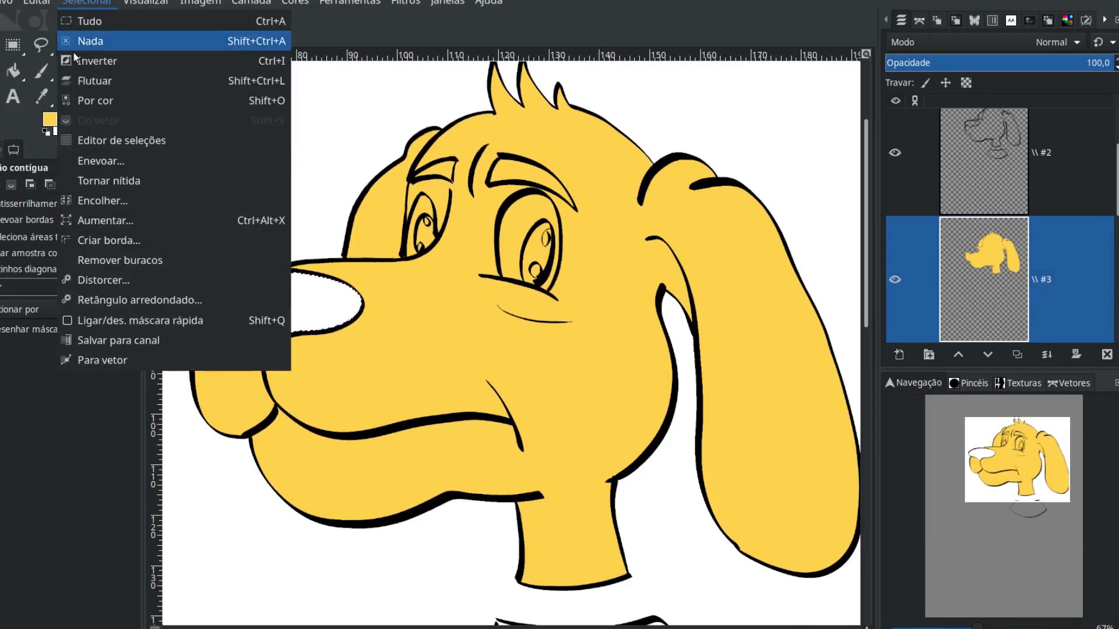
click(130, 203)
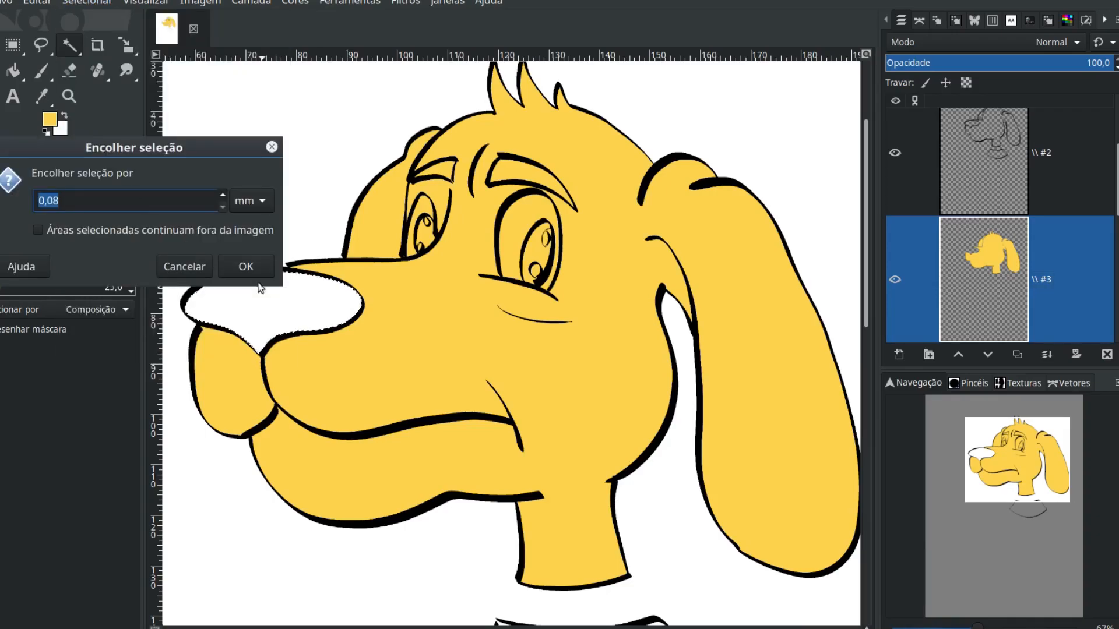
click(245, 266)
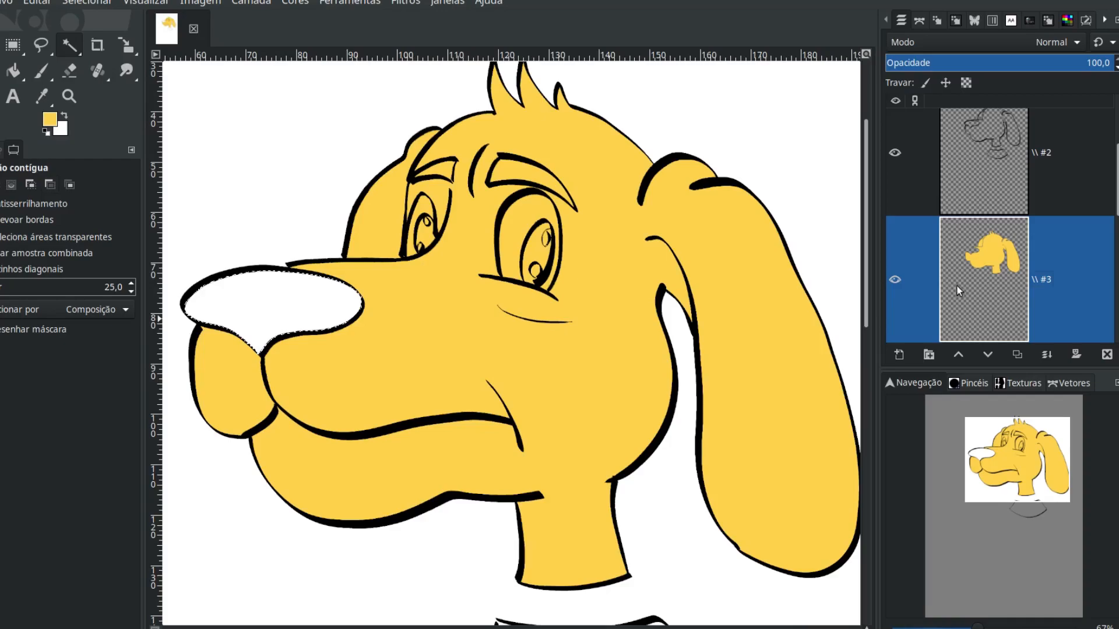
Set the foreground colour to a very dark brown and fill the nose selection with it on layer "\\ #3"
click(51, 120)
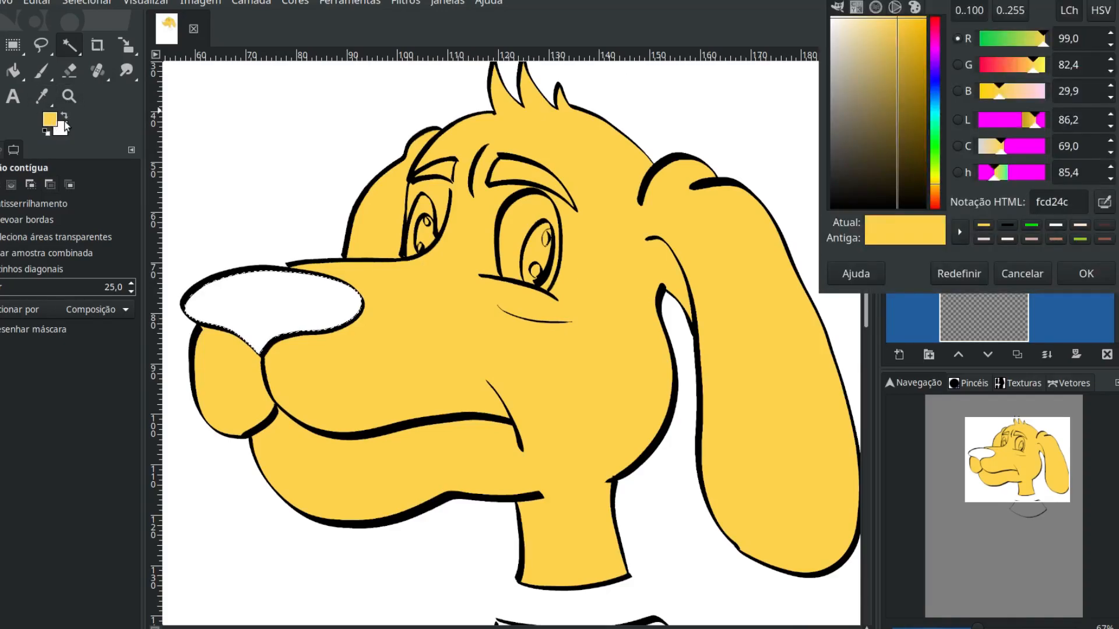
mouse_move(906, 175)
mouse_down()
mouse_move(904, 189)
mouse_move(902, 176)
mouse_move(936, 194)
mouse_move(913, 155)
mouse_move(901, 171)
mouse_up()
click(1086, 274)
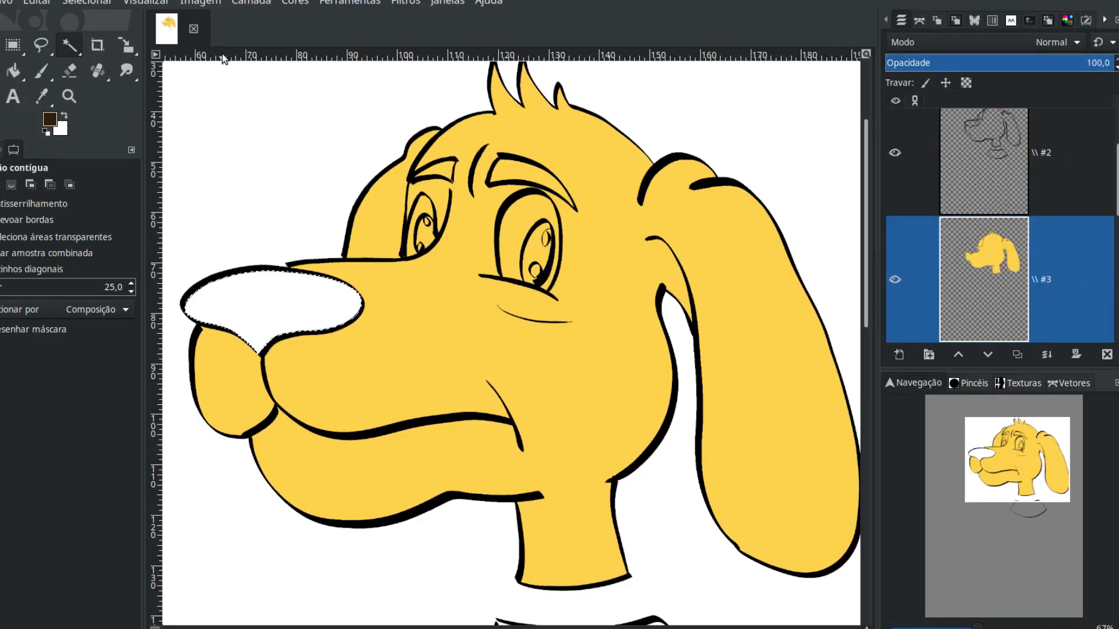
click(26, 78)
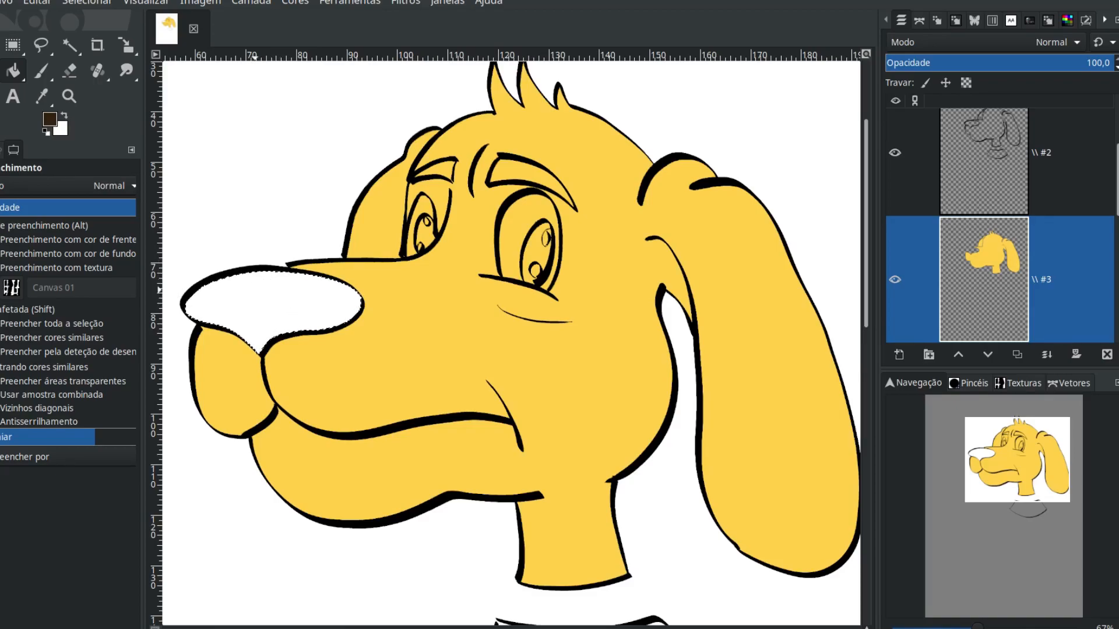
click(279, 314)
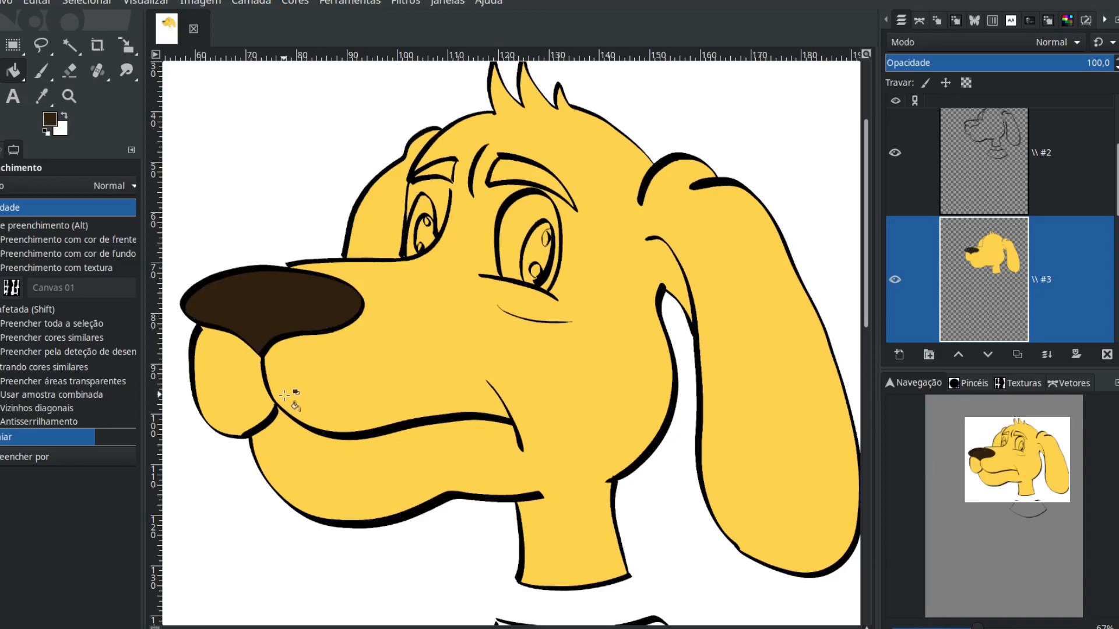
Make layer "\\ #1" active, reset the colours to default black and white, and contiguously select the inside of the dog's larger eye
drag(1116, 181, 1116, 131)
click(994, 169)
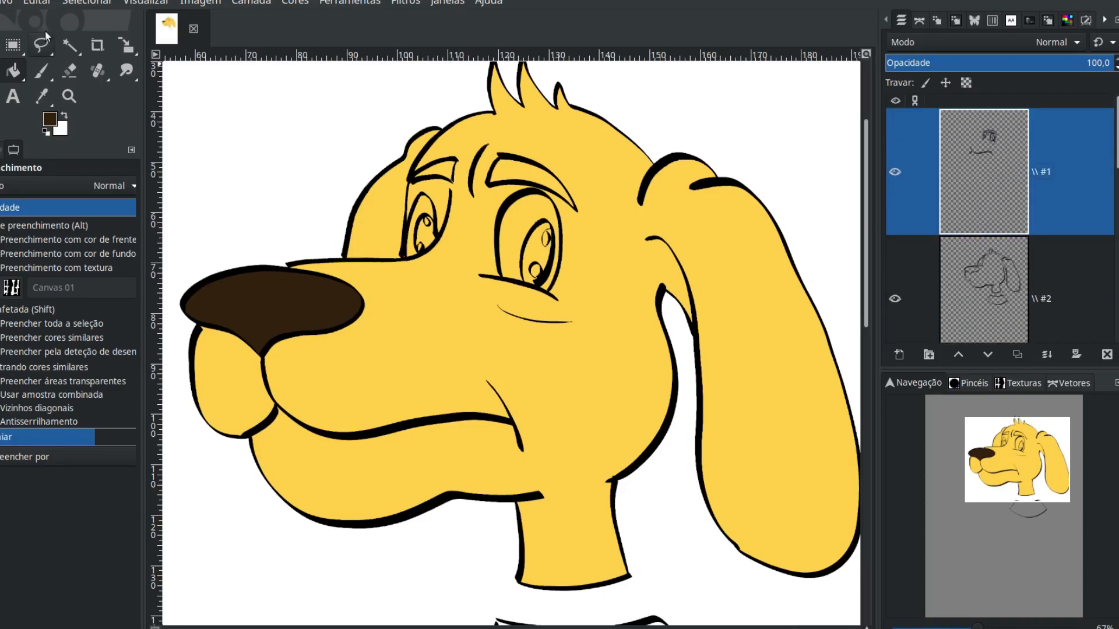
click(69, 45)
key(d)
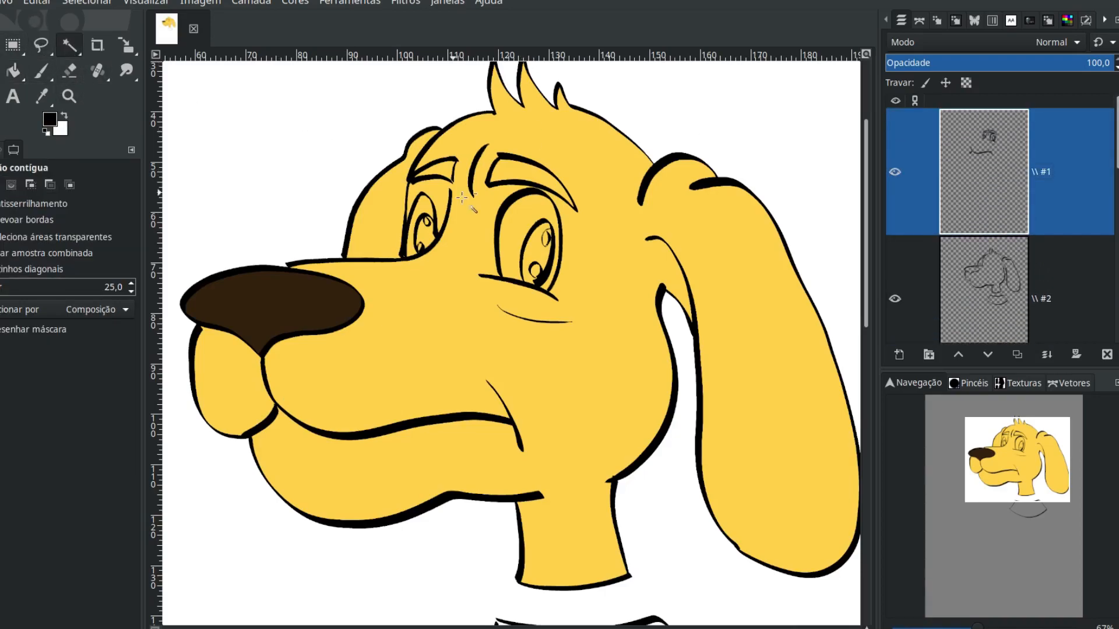
click(512, 229)
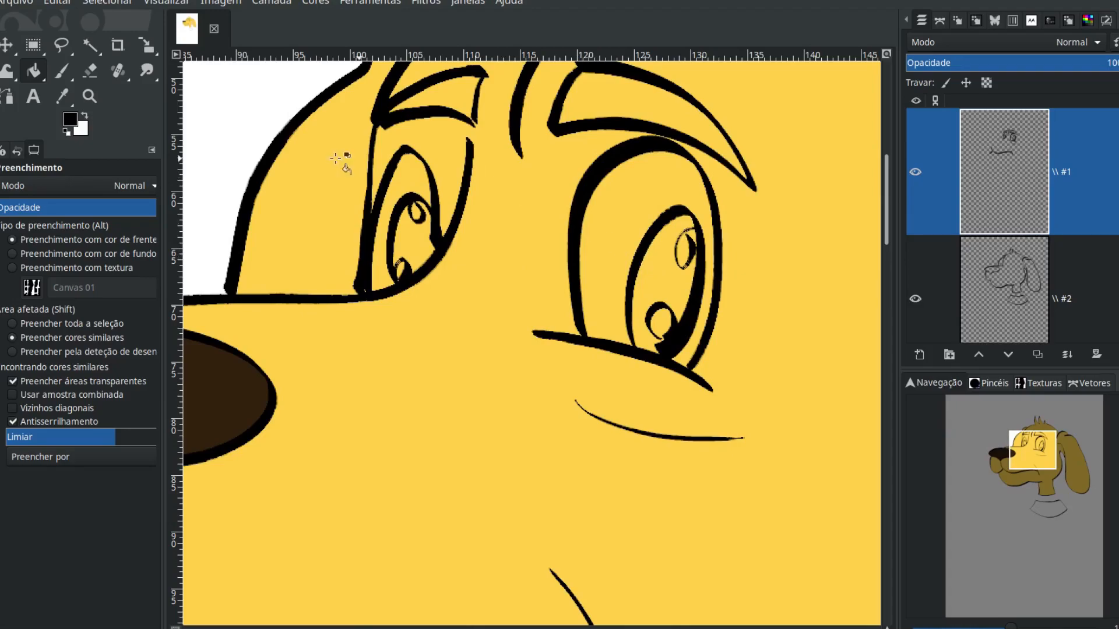
Select the whites of both eyes on line-art layer #1 by contiguous selection, and make colour layer #3 active
click(90, 45)
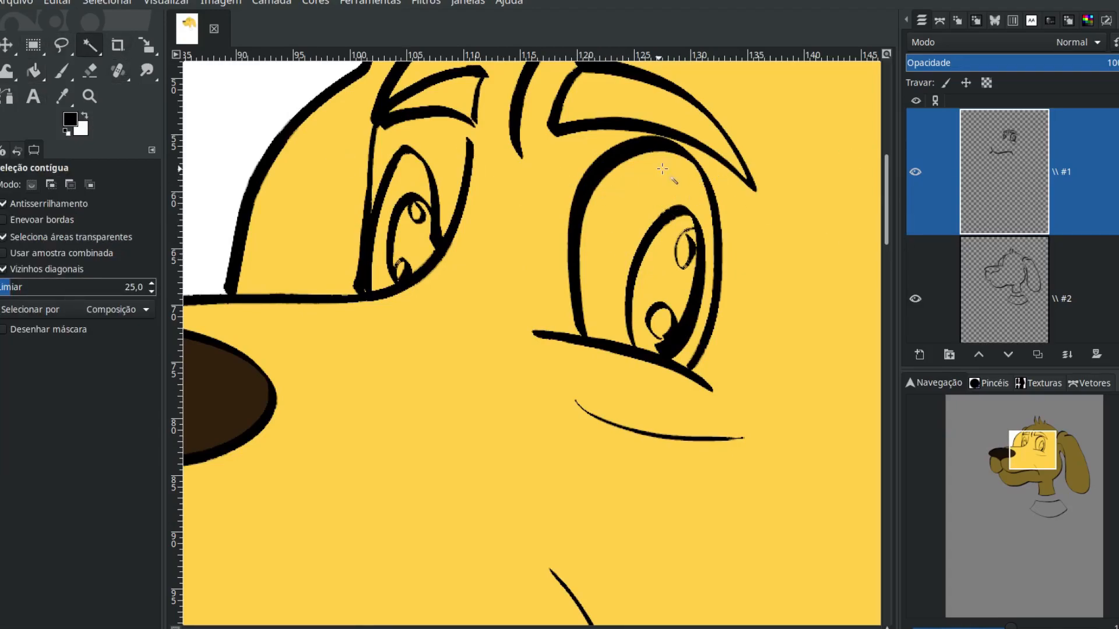
click(637, 185)
shift+click(409, 173)
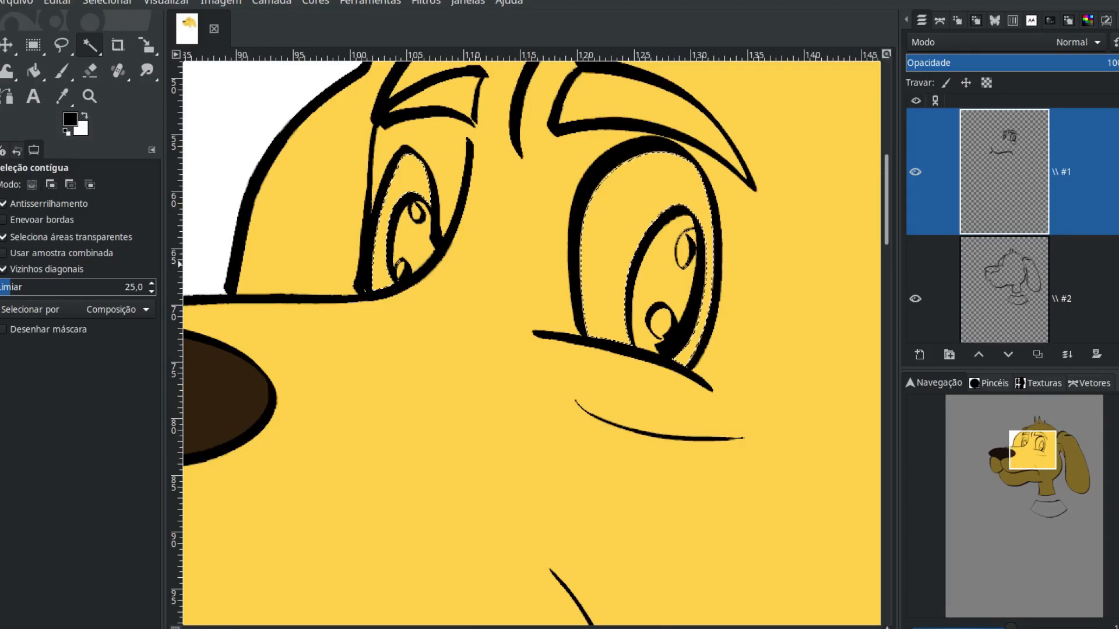
scroll(999, 233, down, 3)
click(999, 233)
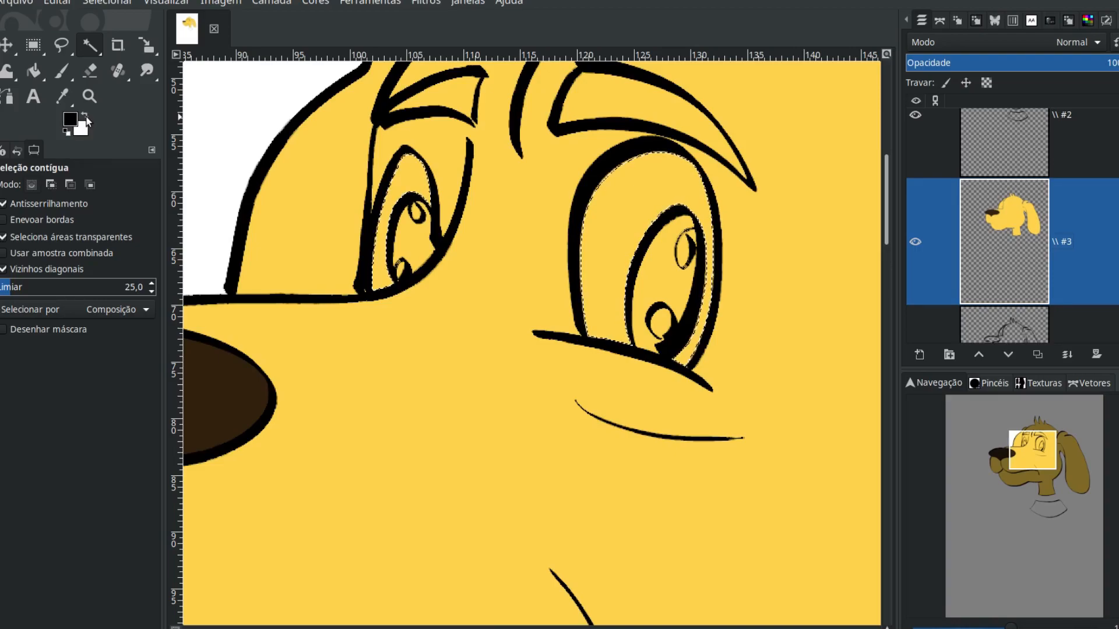
Swap the foreground and background colours so that white is the foreground colour
key(x)
key(x)
key(x)
key(x)
key(x)
key(x)
key(x)
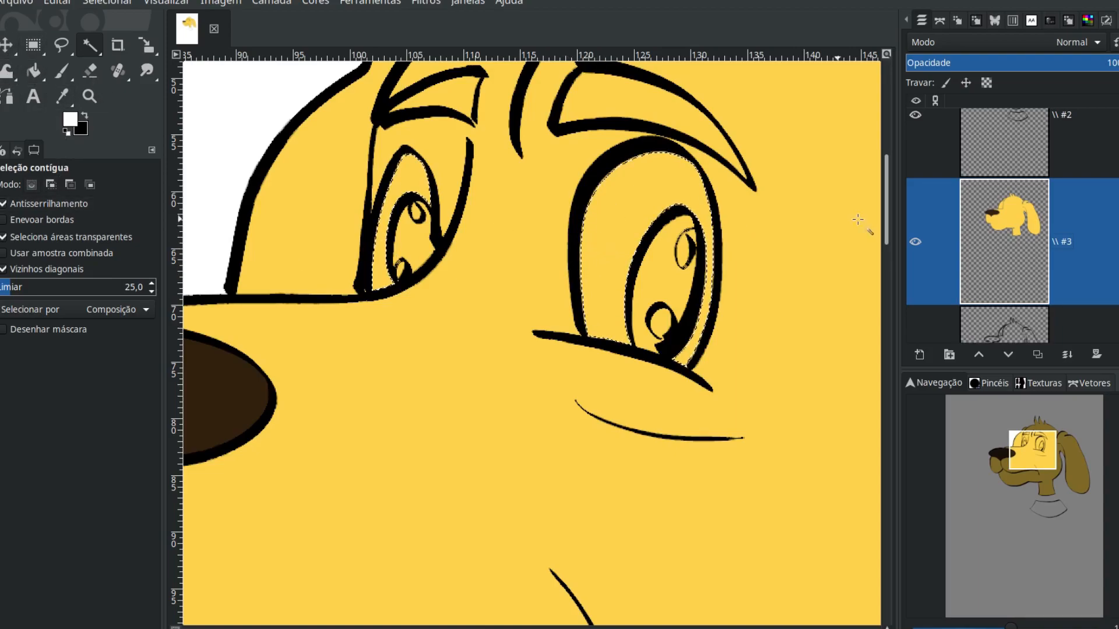
scroll(1082, 215, down, 2)
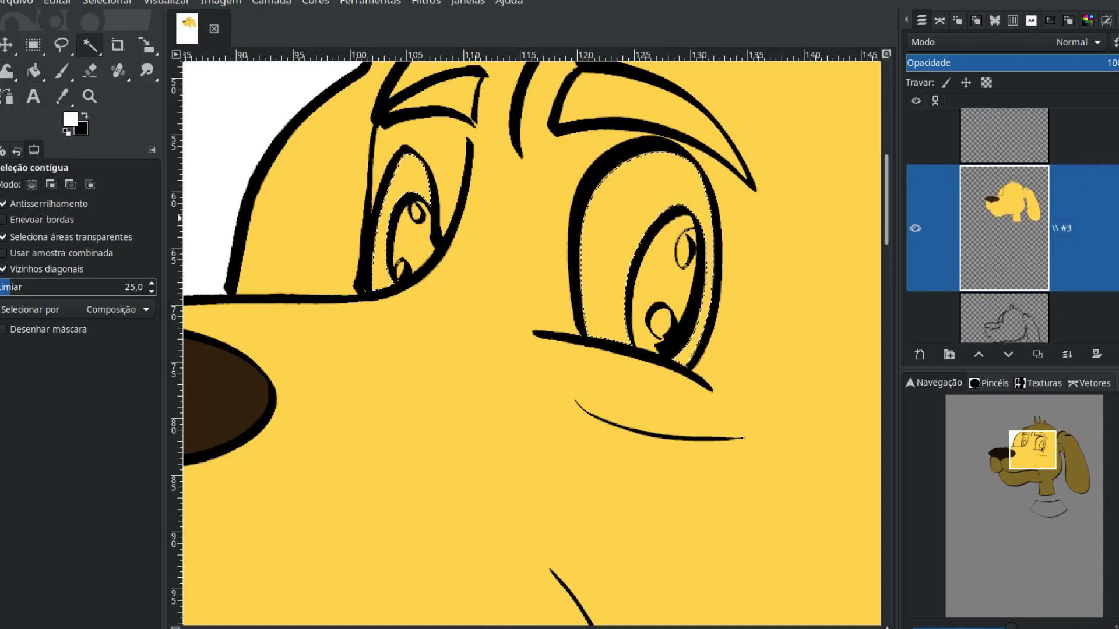
scroll(1082, 215, up, 1)
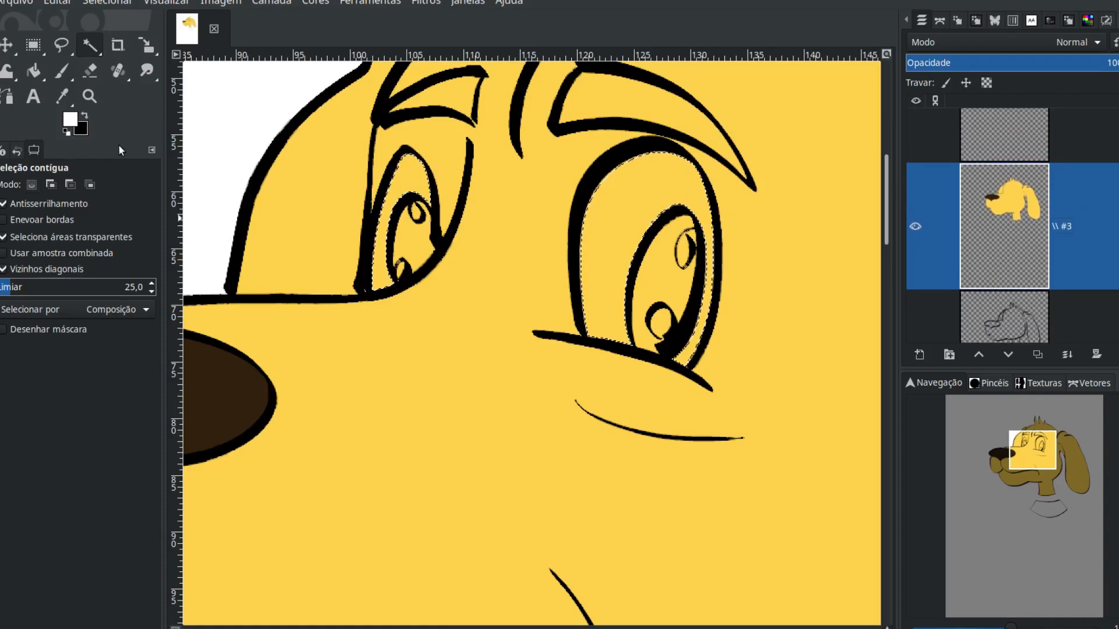
Fill the selected eye whites with white, clear the selection and examine the fill edges up close
click(35, 71)
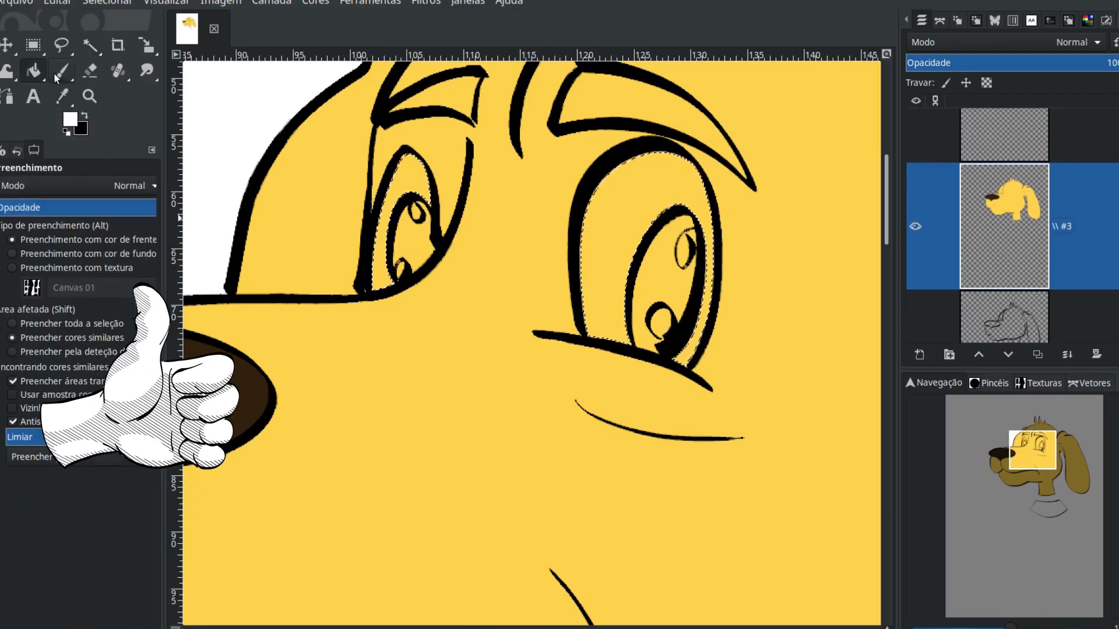
click(415, 179)
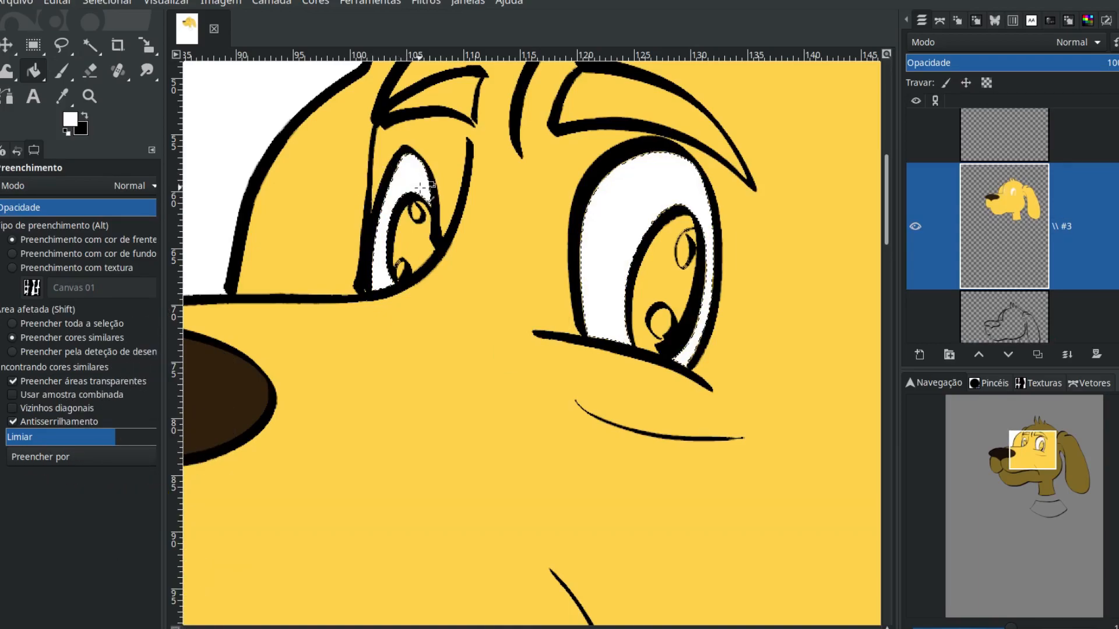
key(ctrl+shift+a)
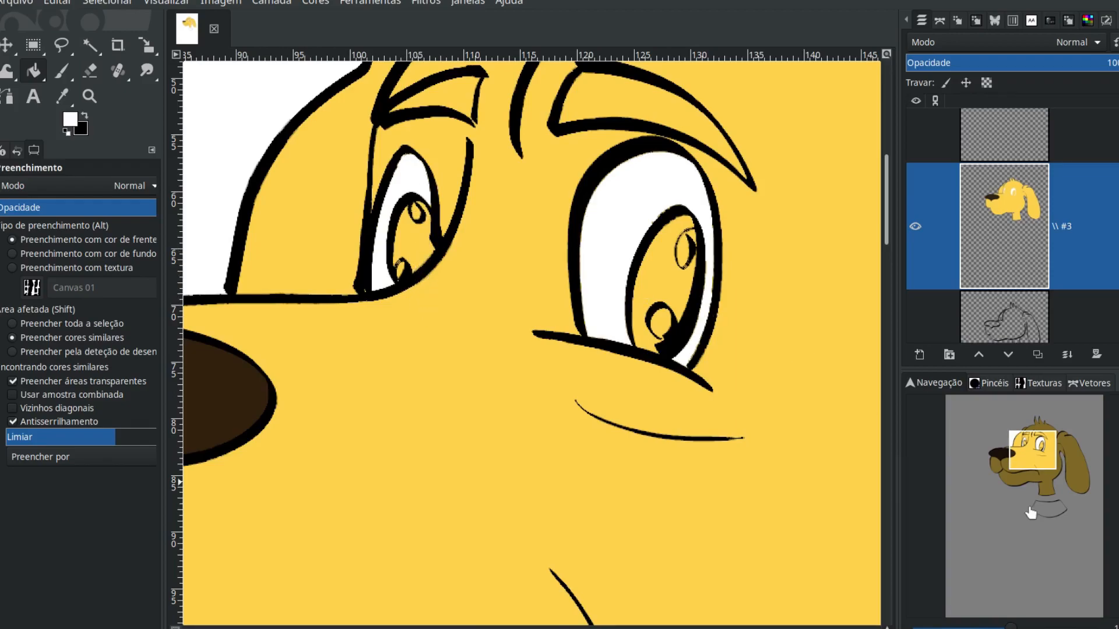
scroll(1044, 541, up, 5)
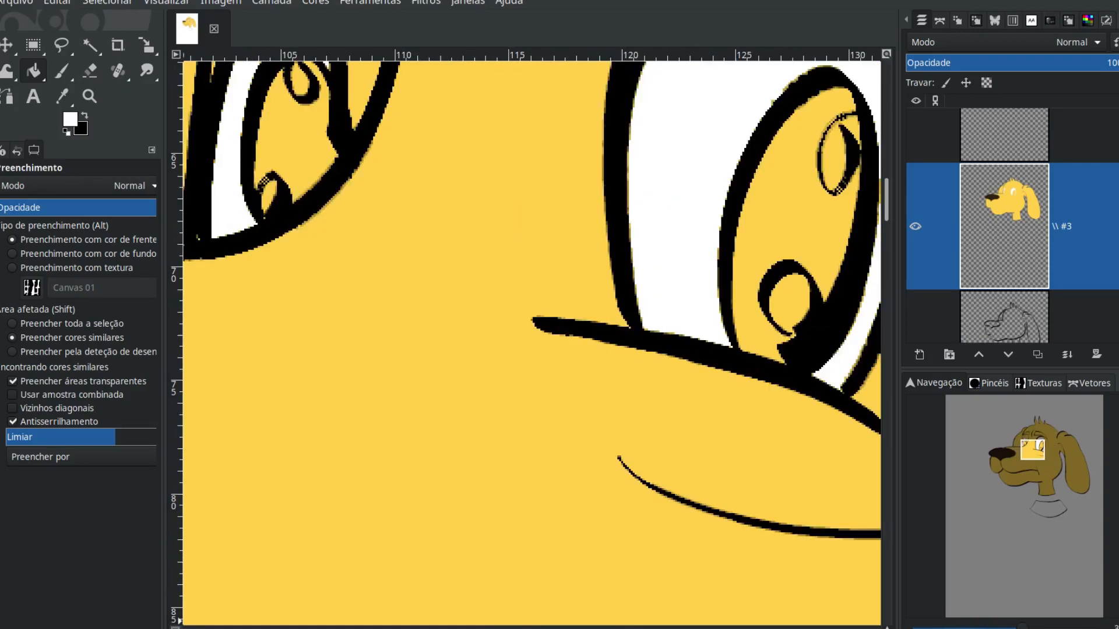
drag(1035, 452, 1032, 440)
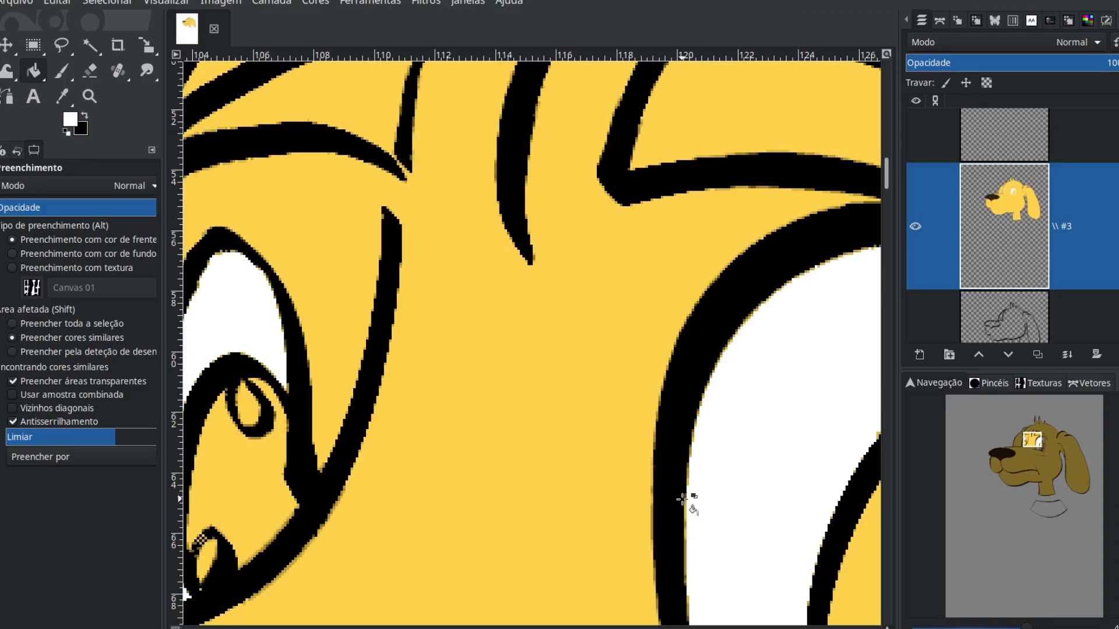
Undo the deselection and the white fill of the eyes
key(ctrl+z)
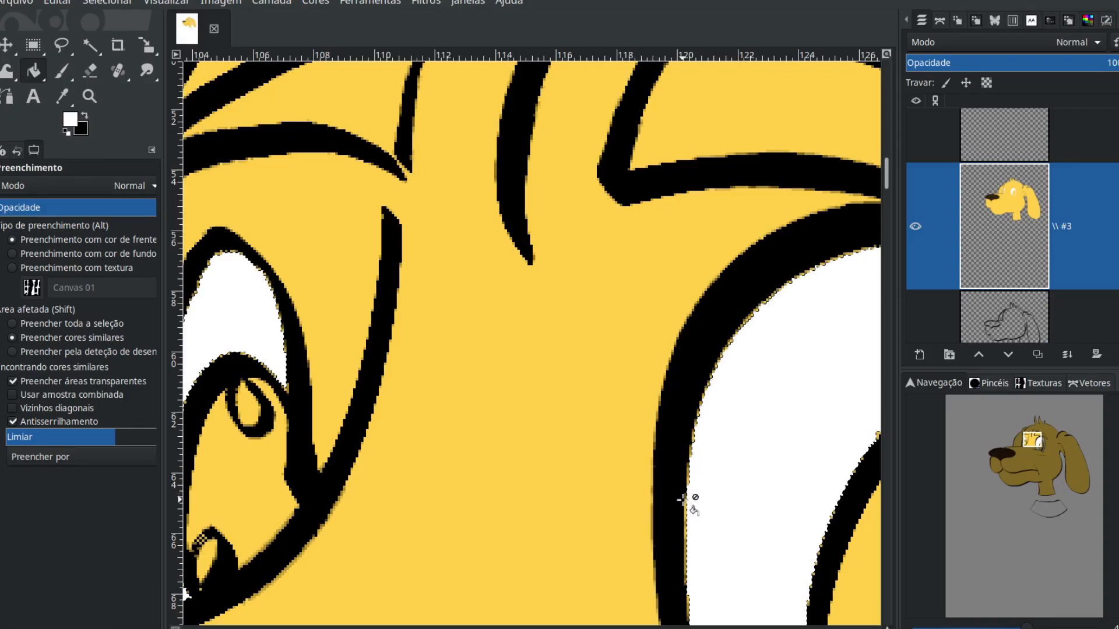
key(ctrl+comma)
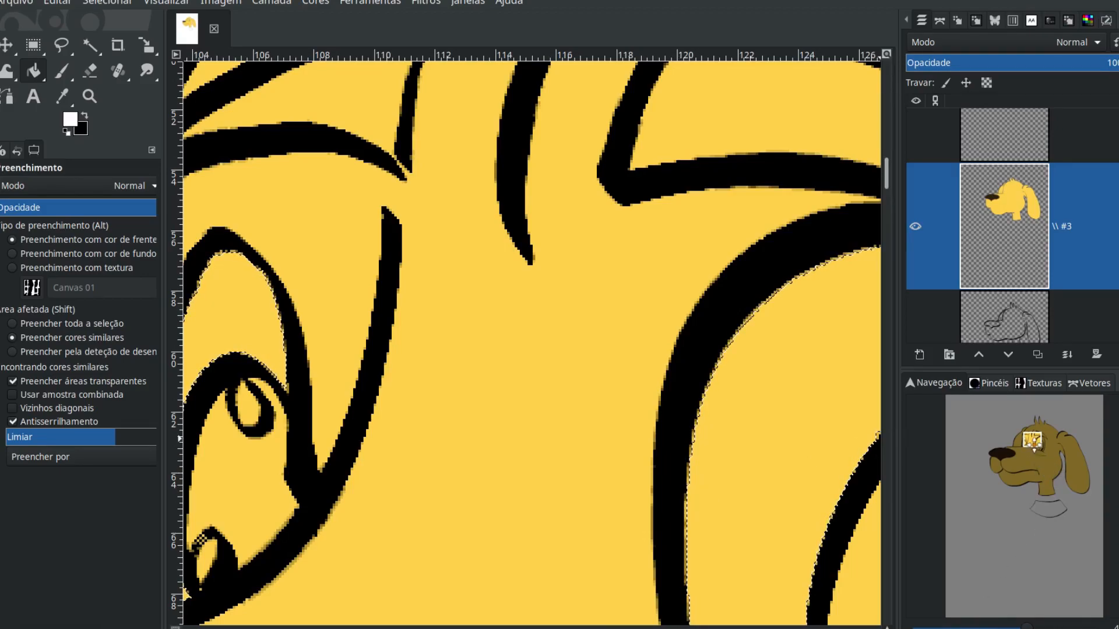
scroll(1032, 441, down, 1)
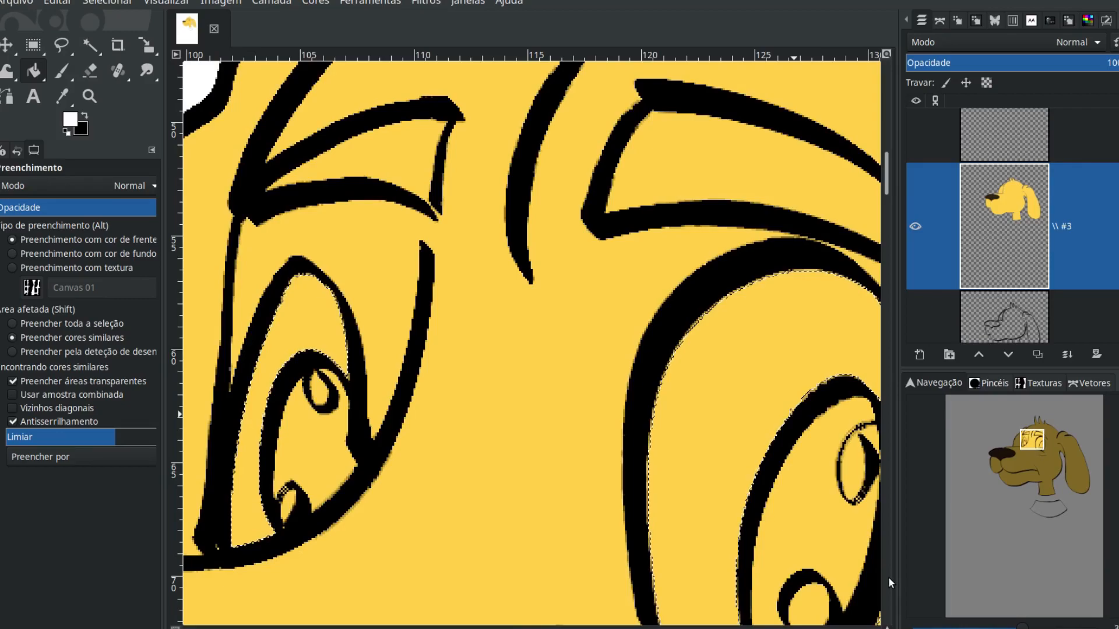
Enlarge the eye-white selection by 0.09 mm, then fill it with white on layer #3 and deselect
click(98, 4)
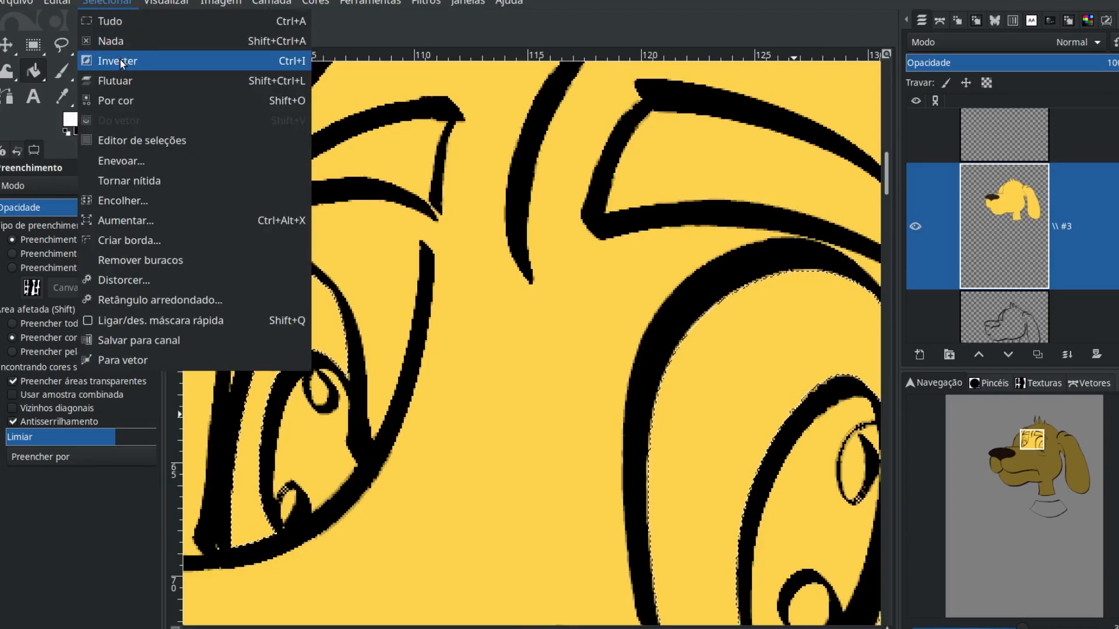
click(132, 220)
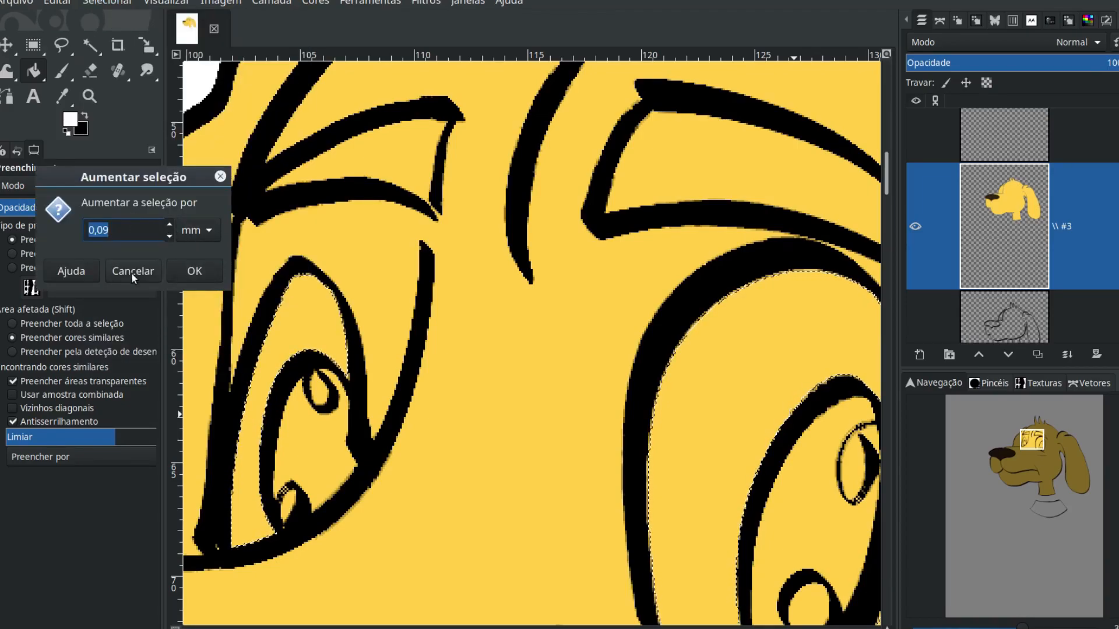
click(199, 272)
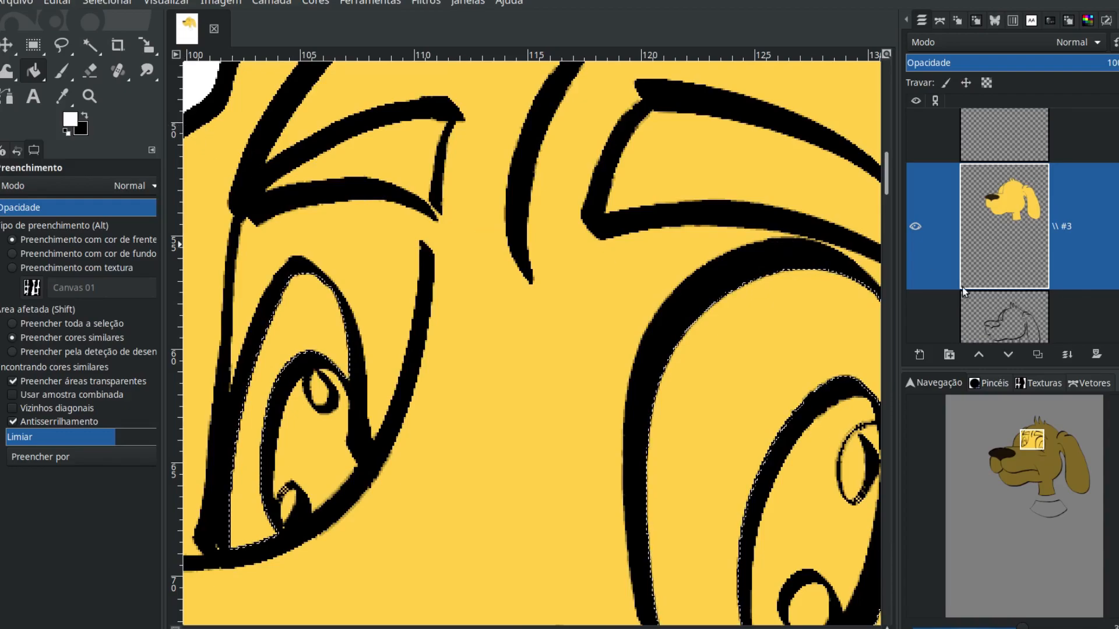
click(315, 318)
key(ctrl+shift+a)
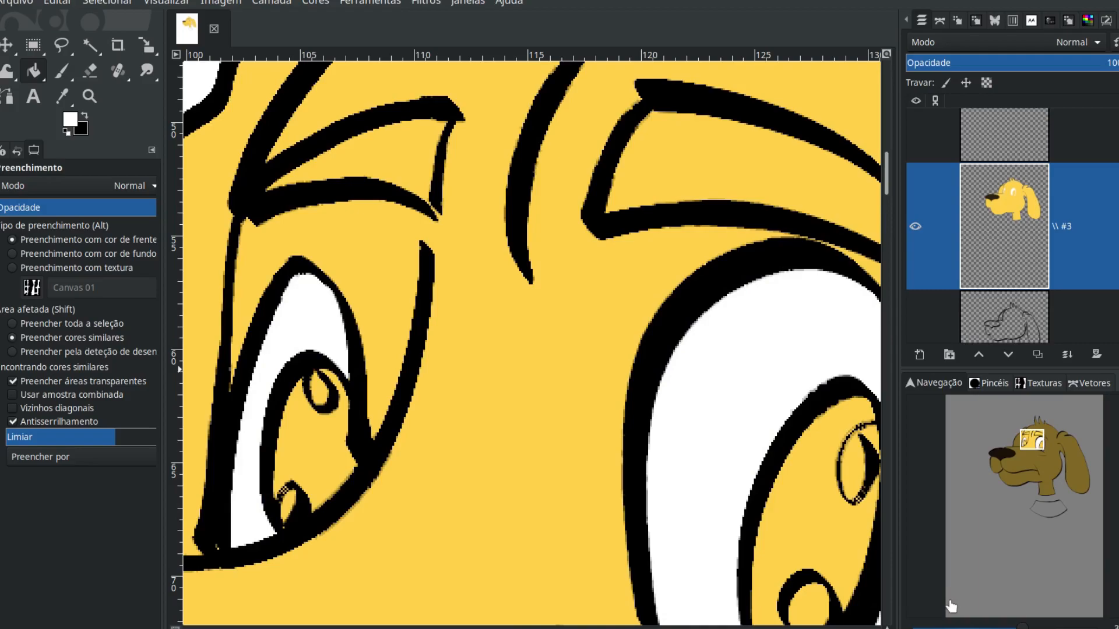
key(plus)
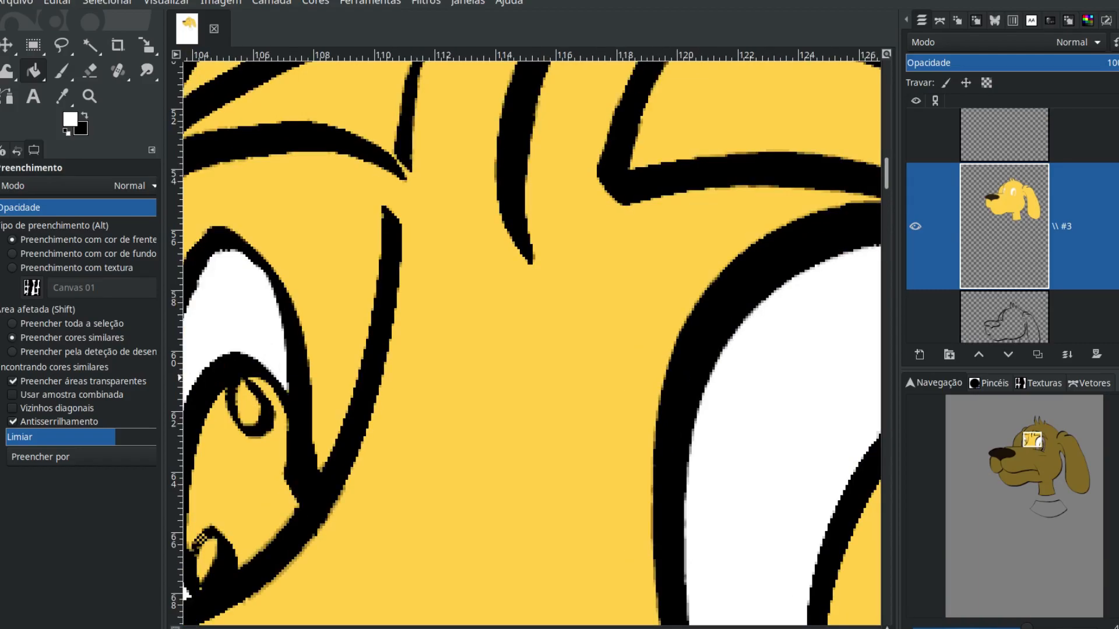
Select the irises of both eyes on line-art layer #1 by contiguous selection
key(minus)
key(minus)
key(minus)
key(minus)
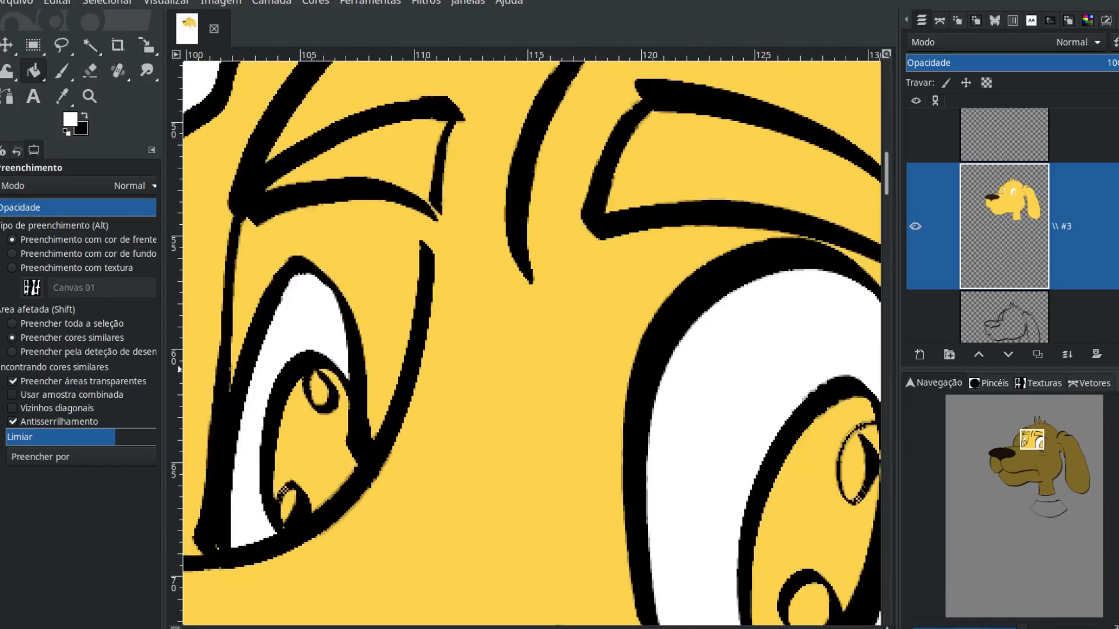
drag(1026, 450, 1029, 462)
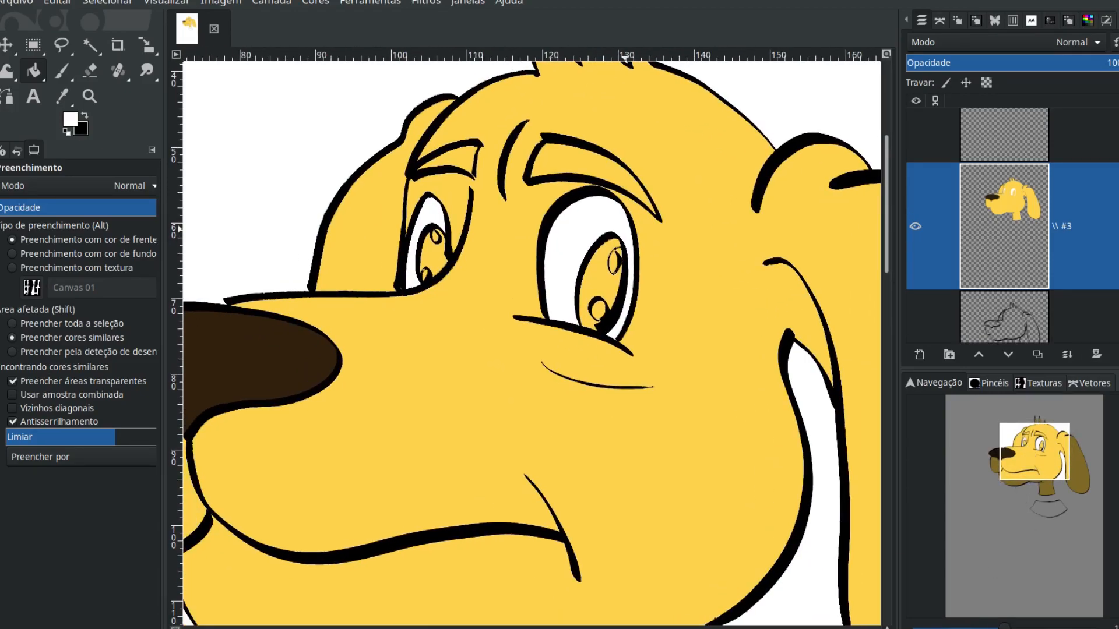
scroll(1012, 226, up, 6)
click(1007, 163)
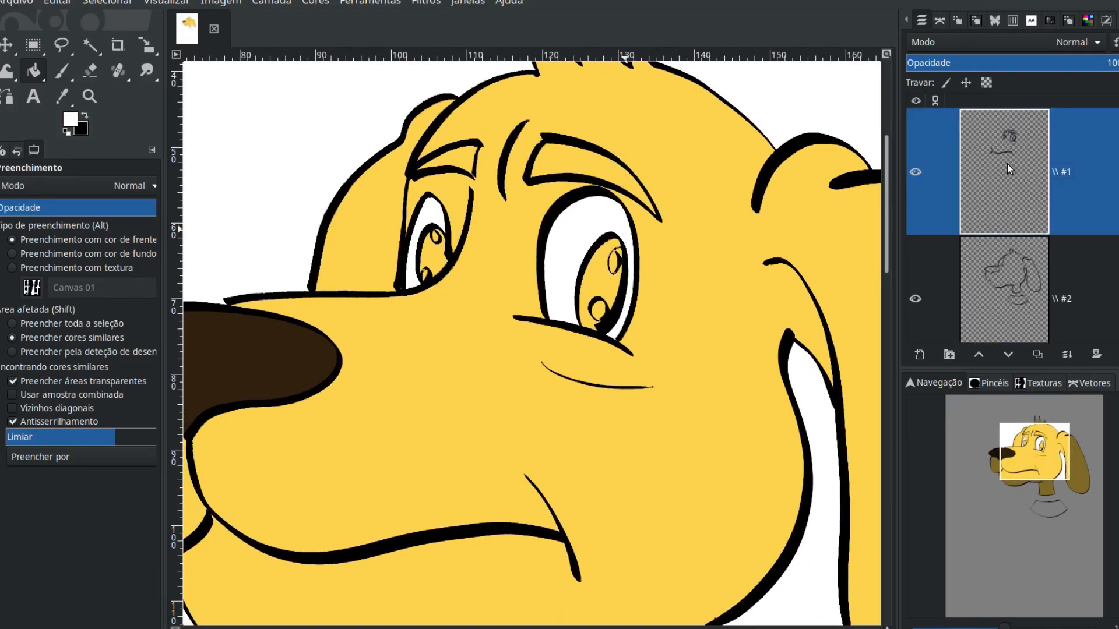
click(89, 46)
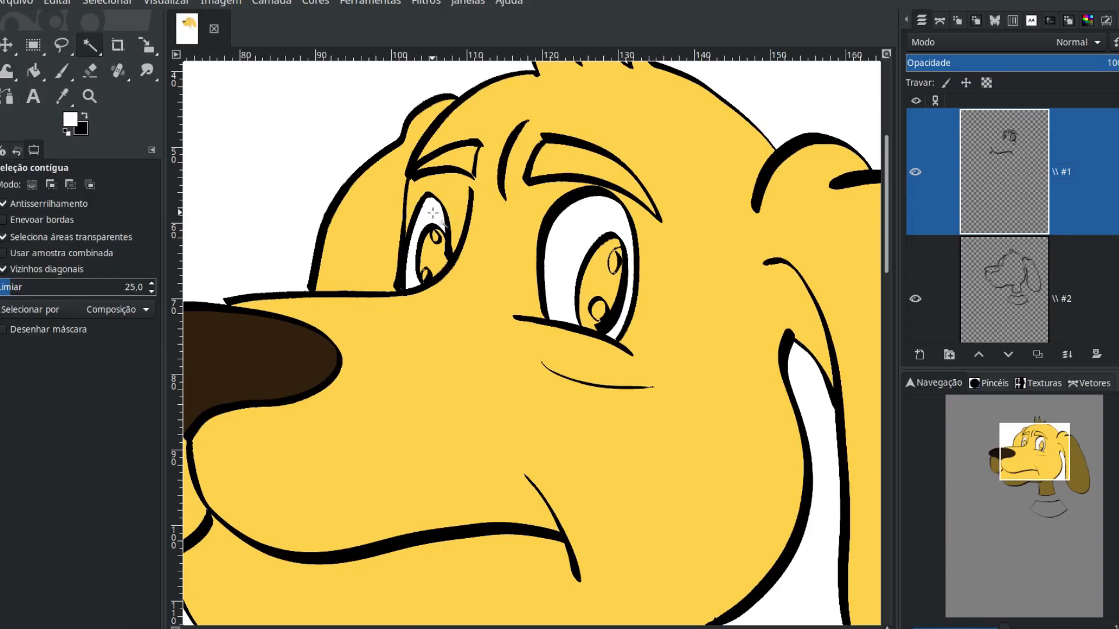
click(433, 247)
shift+click(598, 274)
Enlarge the iris selection and make colour layer #3 active
click(111, 3)
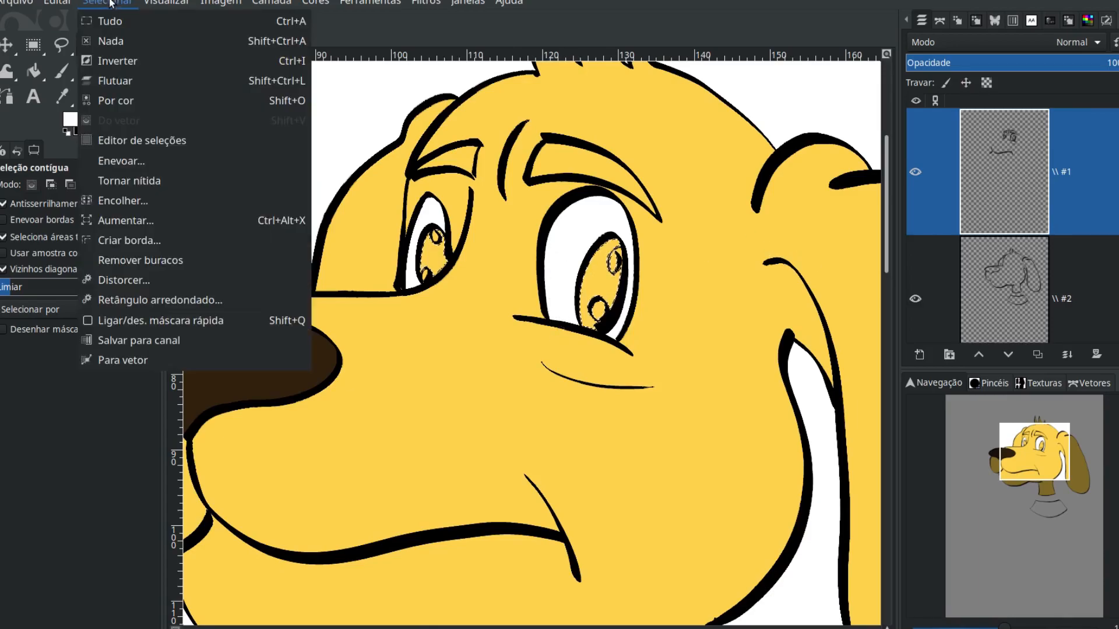
click(156, 219)
click(217, 265)
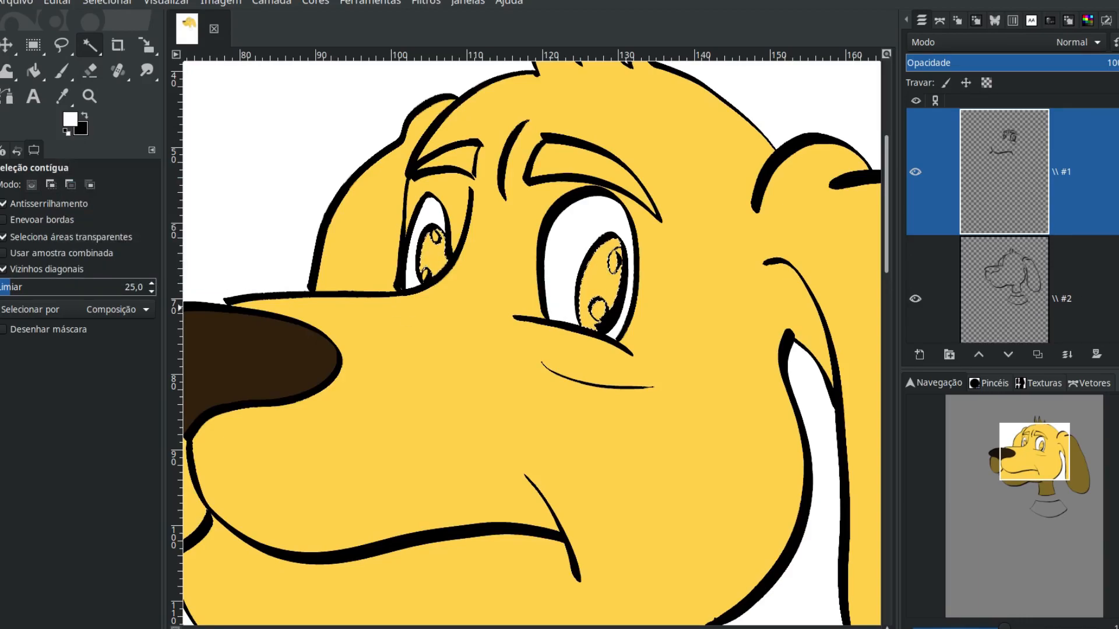
scroll(1004, 280, down, 5)
click(1012, 247)
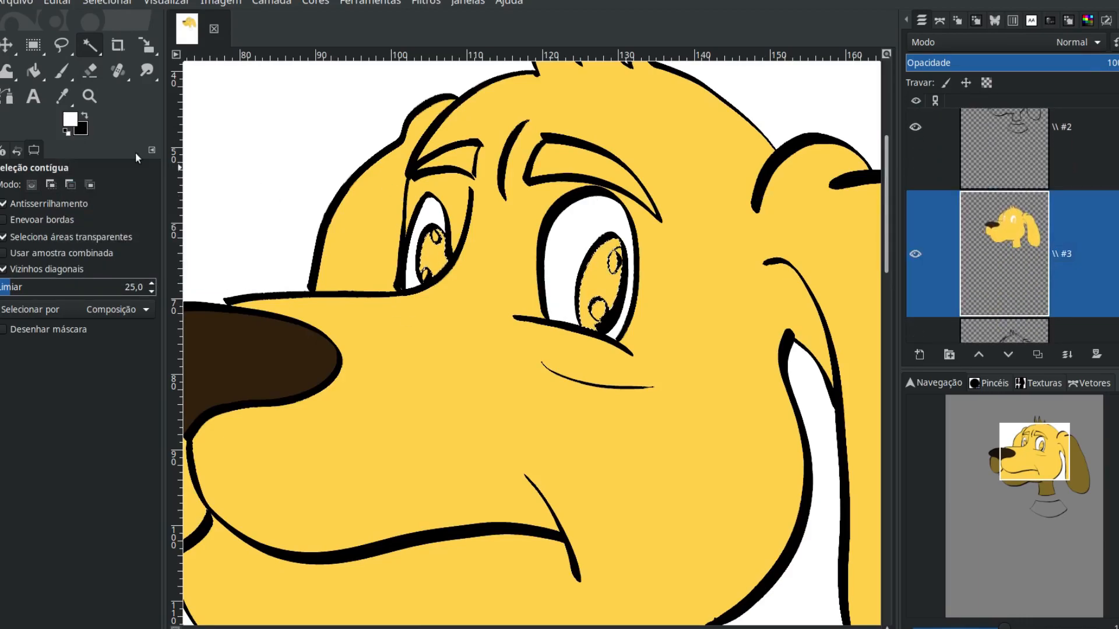
Set the foreground colour to dark blue 18426f
click(86, 115)
click(73, 120)
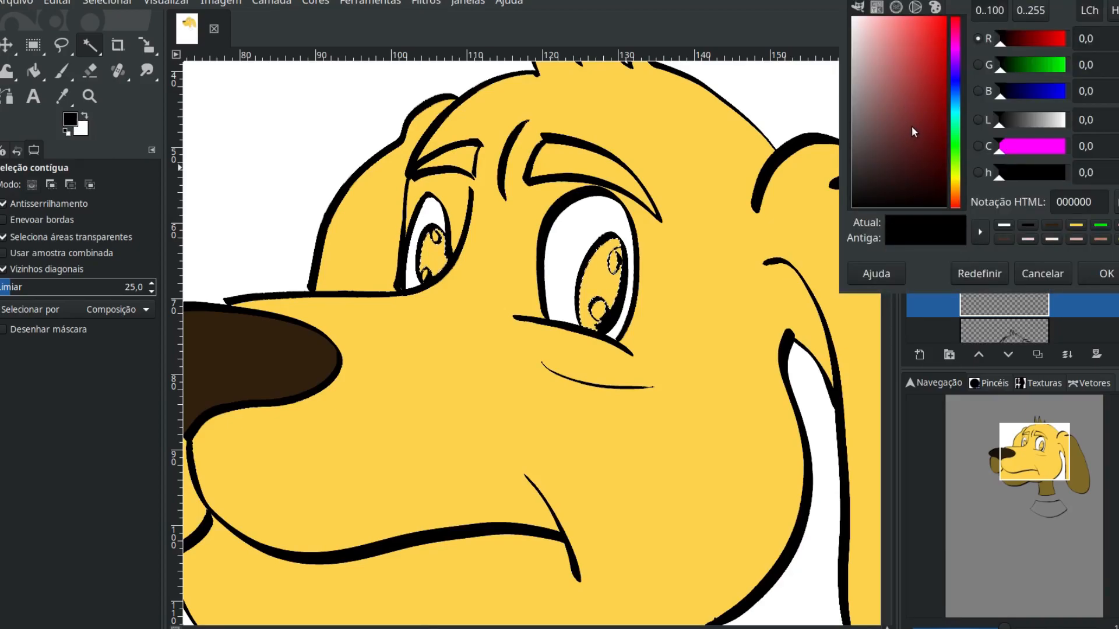
drag(914, 143, 919, 183)
click(956, 100)
drag(914, 133, 926, 124)
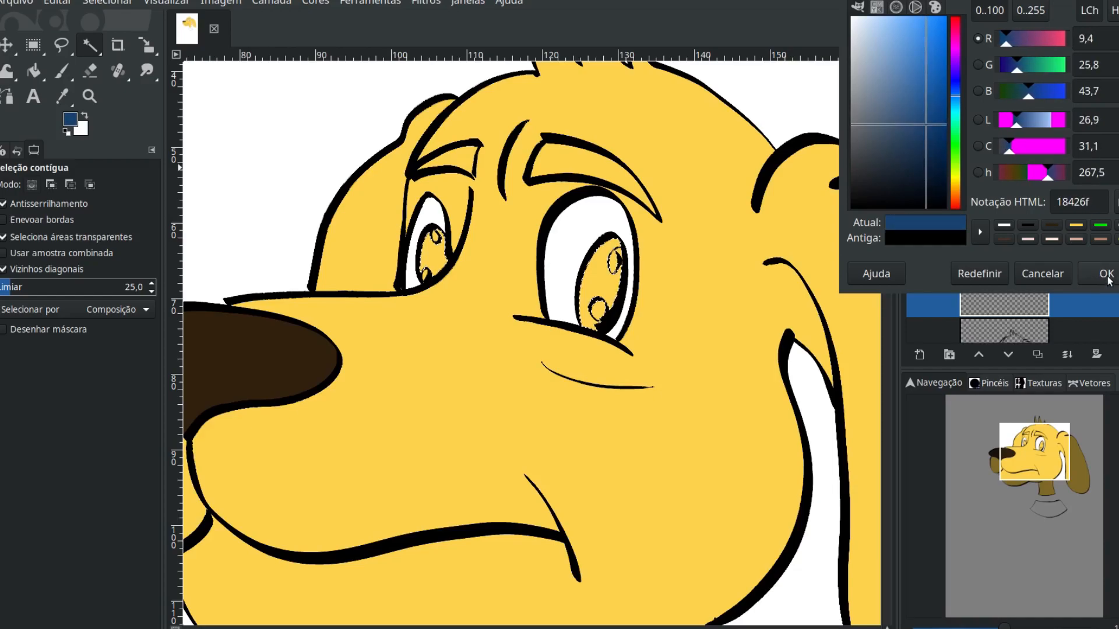
click(1107, 279)
Fill the selected irises with dark blue and clear the selection
click(45, 68)
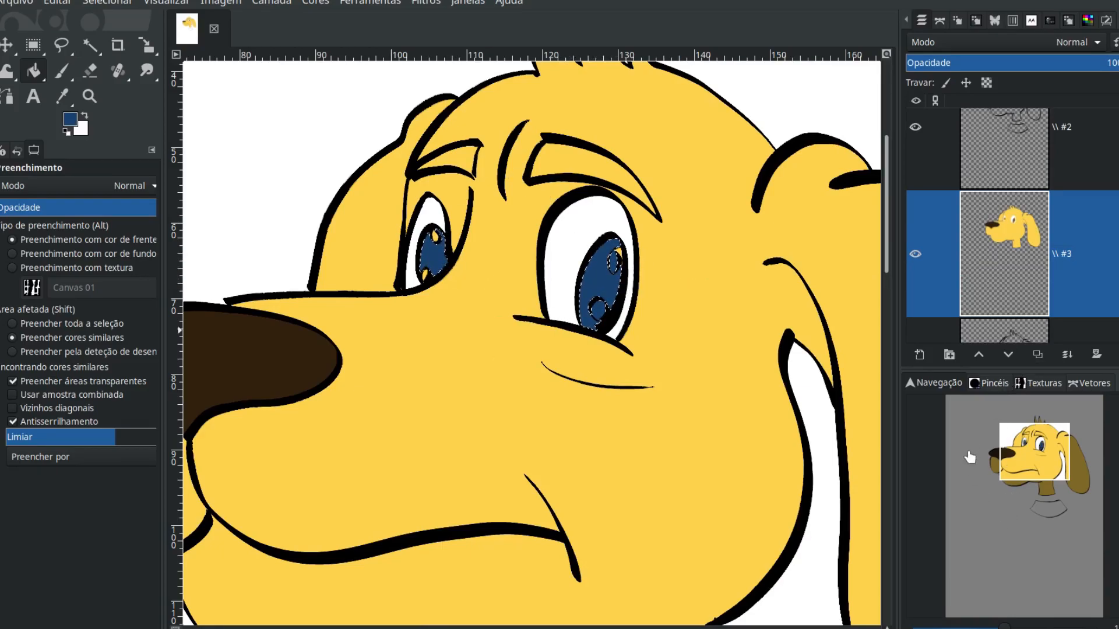
drag(1004, 627, 1022, 626)
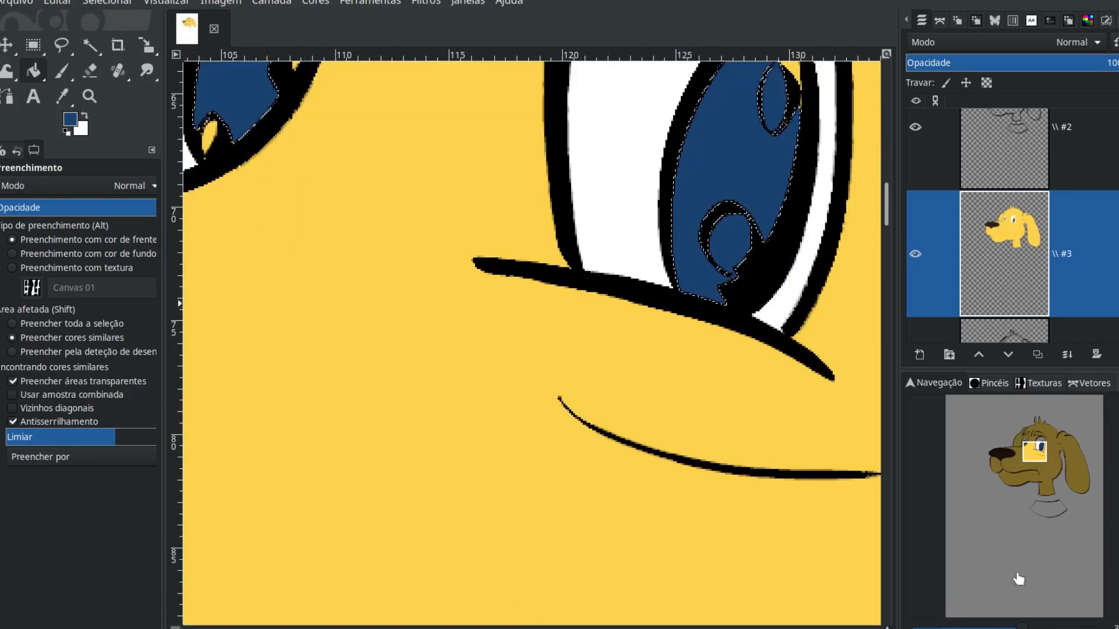
drag(1035, 453, 1037, 449)
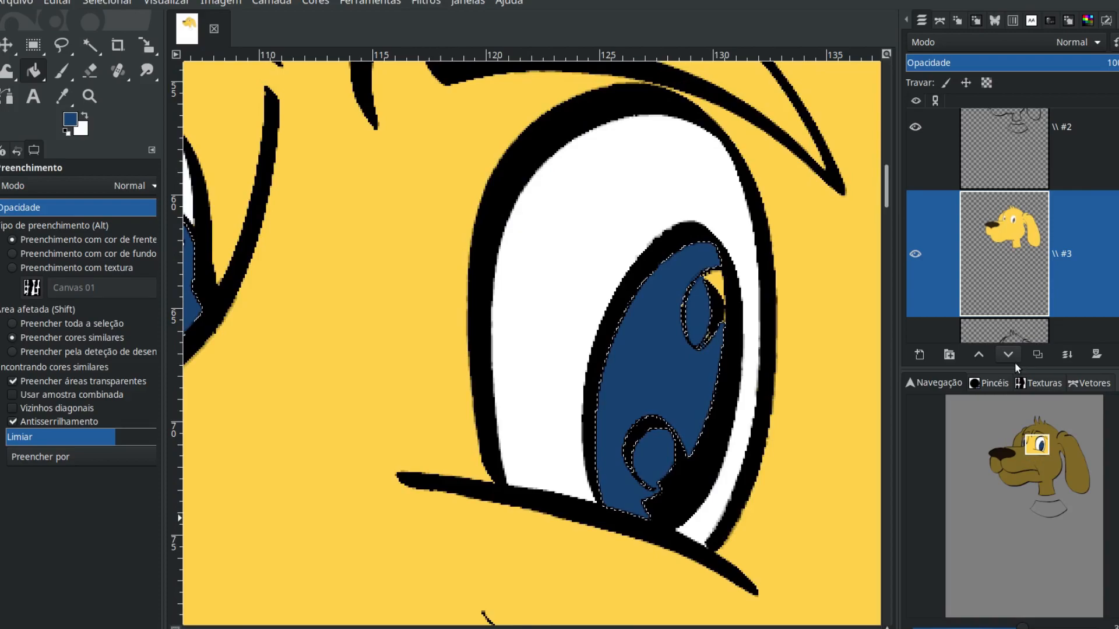
key(ctrl+shift+a)
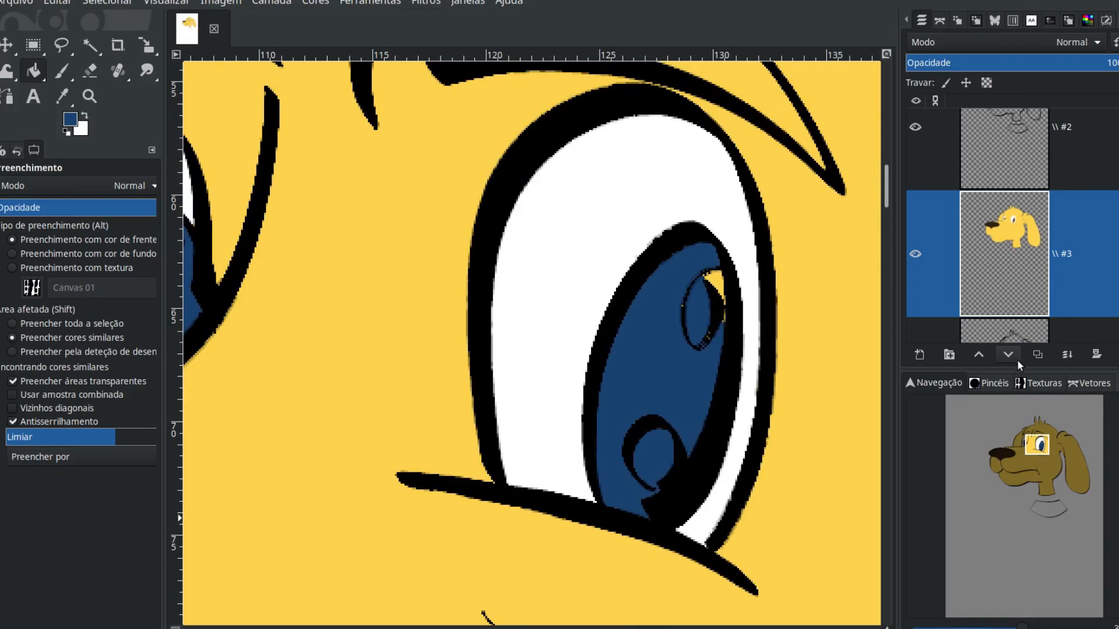
Paint the leftover yellow gap in the larger eye's iris dark blue, with stroke-smoothing weight 70.7 and brush aspect ratio and angle reset to 0
key(p)
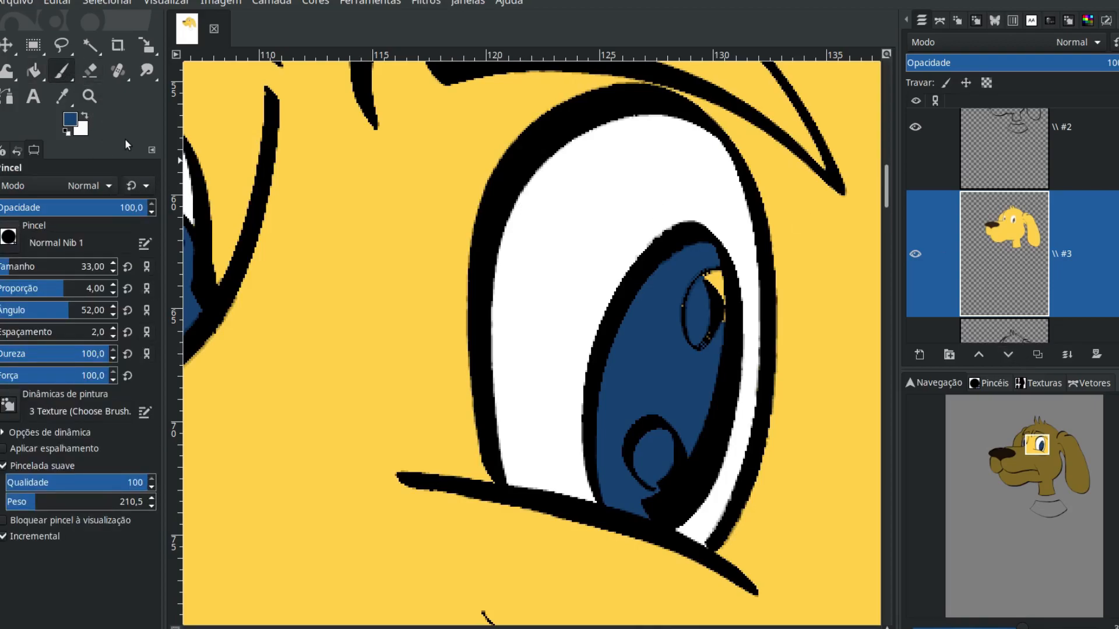
mouse_move(712, 292)
mouse_down()
mouse_move(707, 267)
mouse_move(721, 324)
mouse_move(710, 260)
mouse_up()
drag(25, 505, 15, 505)
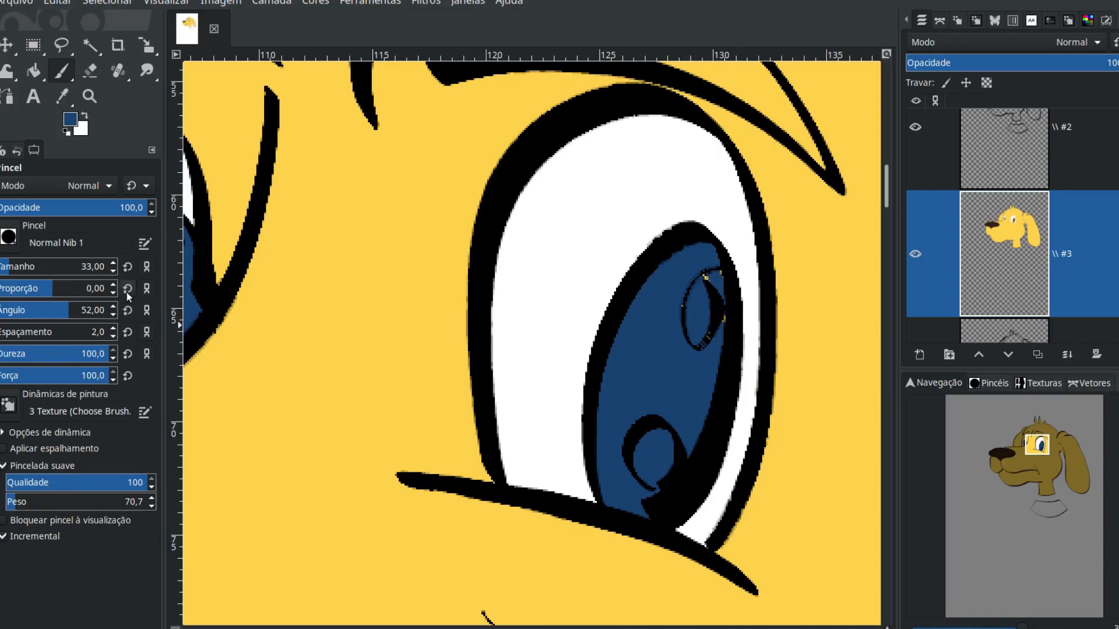
click(128, 311)
mouse_move(706, 280)
mouse_down()
mouse_move(682, 345)
mouse_move(689, 285)
mouse_move(684, 343)
mouse_move(717, 313)
mouse_move(708, 345)
mouse_move(716, 265)
mouse_move(703, 357)
mouse_up()
drag(547, 360, 824, 379)
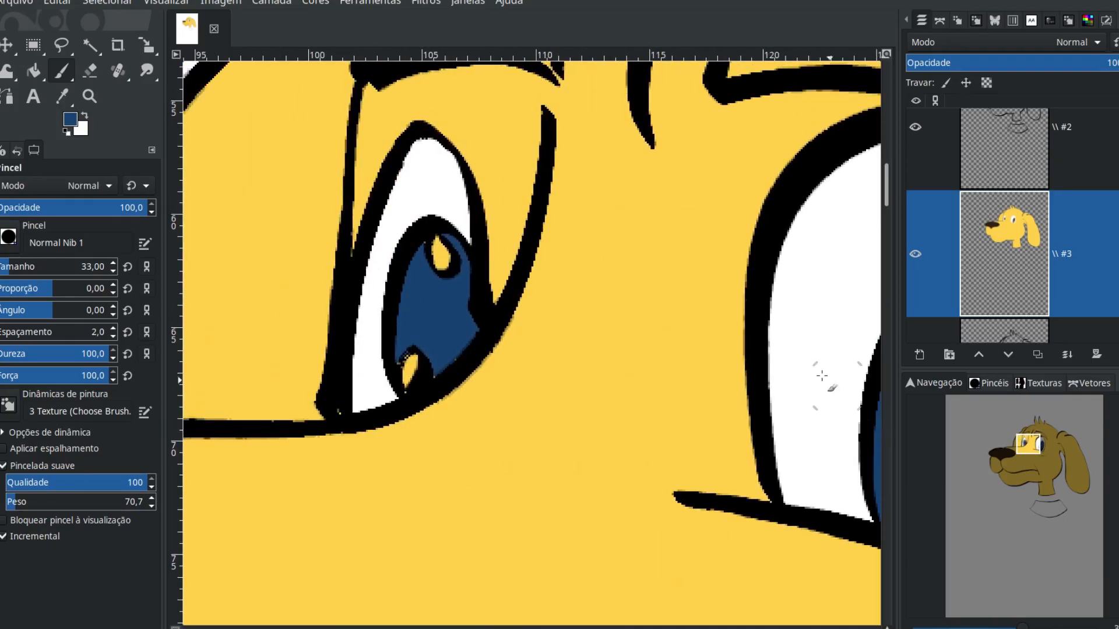
Touch up the smaller eye's iris in dark blue and paint its two highlights white with a size 9 brush
mouse_move(442, 361)
mouse_down()
mouse_move(433, 377)
mouse_move(461, 339)
mouse_move(400, 354)
mouse_move(407, 344)
mouse_move(402, 355)
mouse_up()
click(85, 117)
click(2, 271)
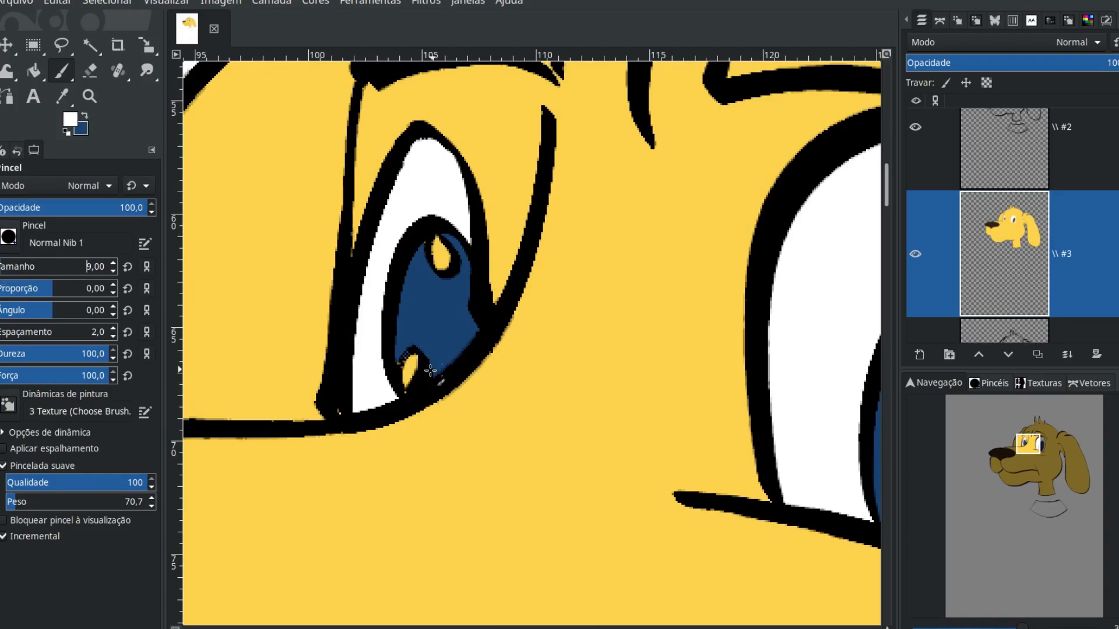
mouse_move(410, 379)
mouse_down()
mouse_move(402, 367)
mouse_move(408, 376)
mouse_move(413, 355)
mouse_move(406, 385)
mouse_move(416, 362)
mouse_up()
key(plus)
key(plus)
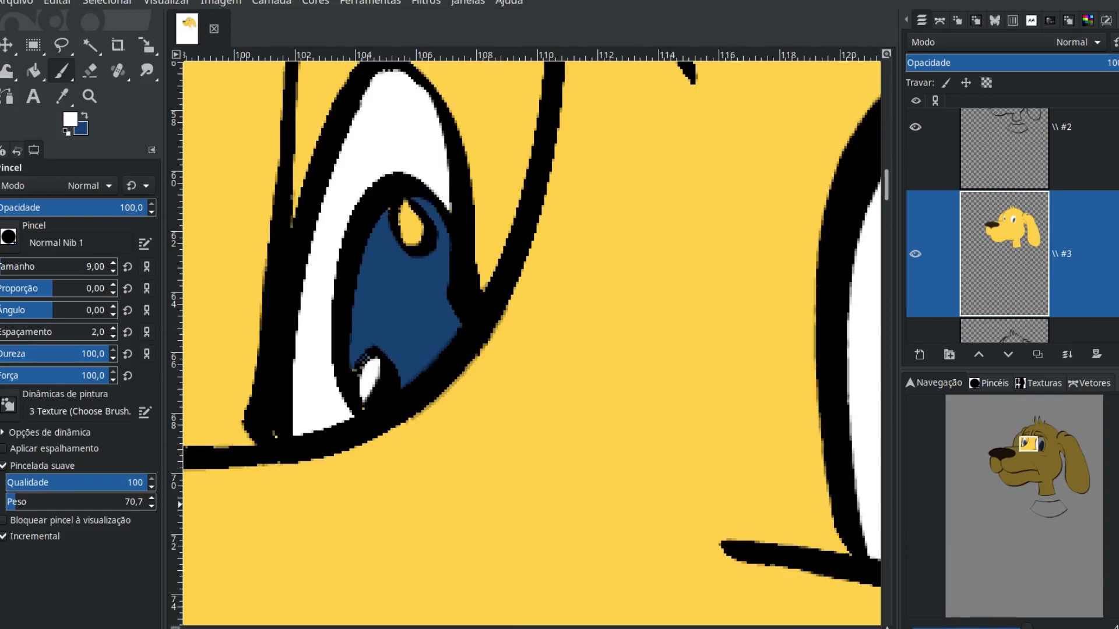
drag(1029, 445, 1025, 444)
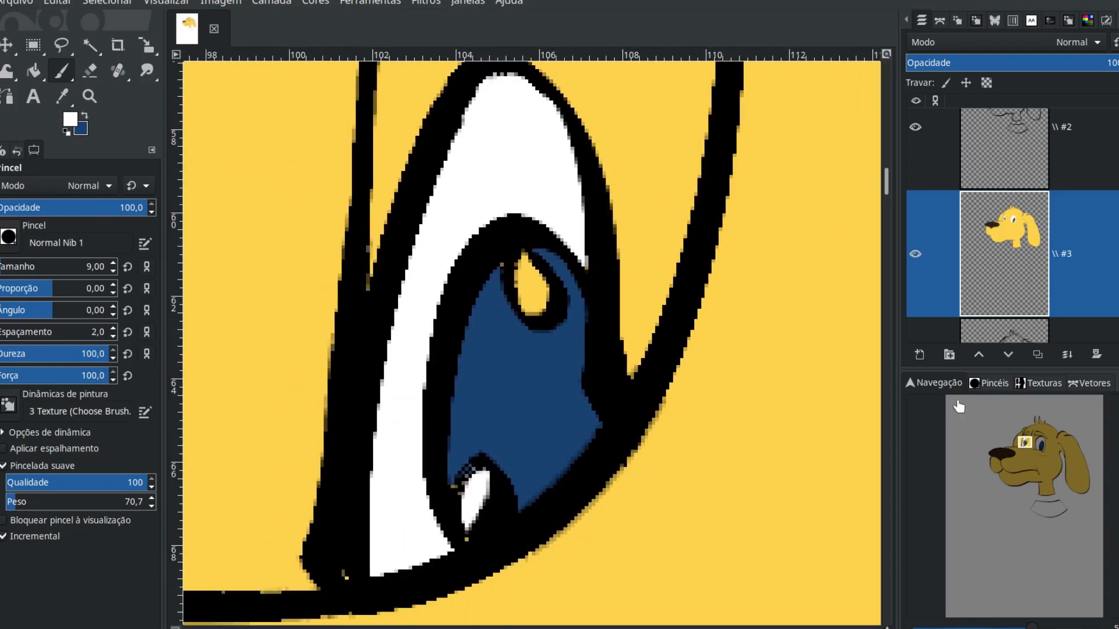
mouse_move(526, 286)
mouse_down()
mouse_move(537, 309)
mouse_move(517, 283)
mouse_move(531, 264)
mouse_move(537, 298)
mouse_move(515, 259)
mouse_move(531, 303)
mouse_up()
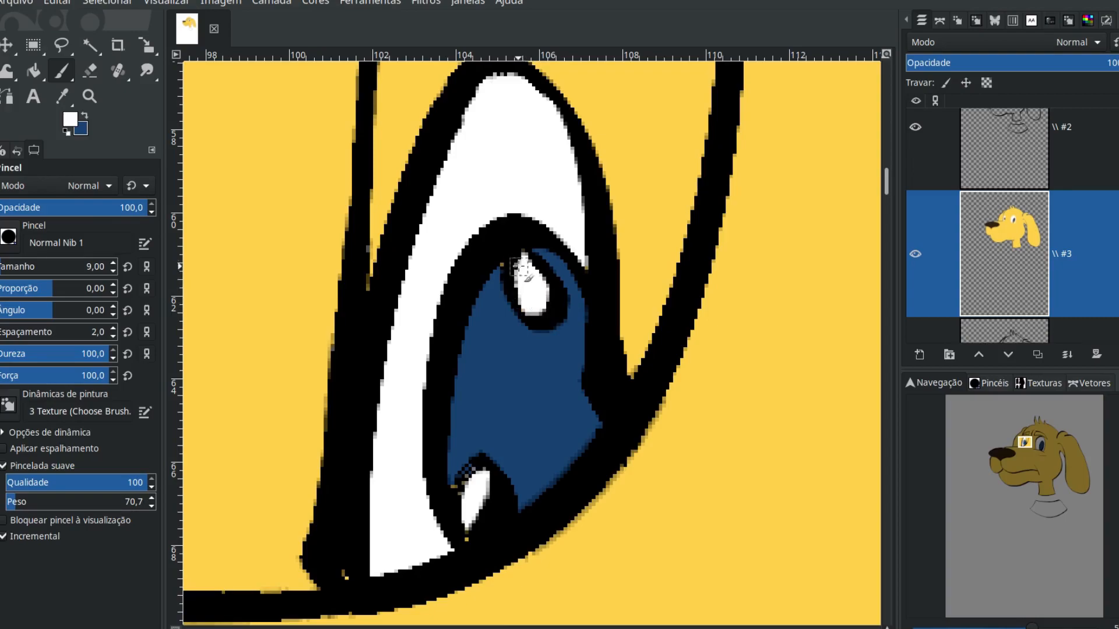
ctrl+click(516, 358)
mouse_move(501, 281)
mouse_down()
mouse_move(502, 259)
mouse_move(498, 269)
mouse_up()
Reset the colours to white over black and paint the two highlights in the larger eye's iris white
scroll(752, 399, right, 10)
scroll(449, 320, down, 3)
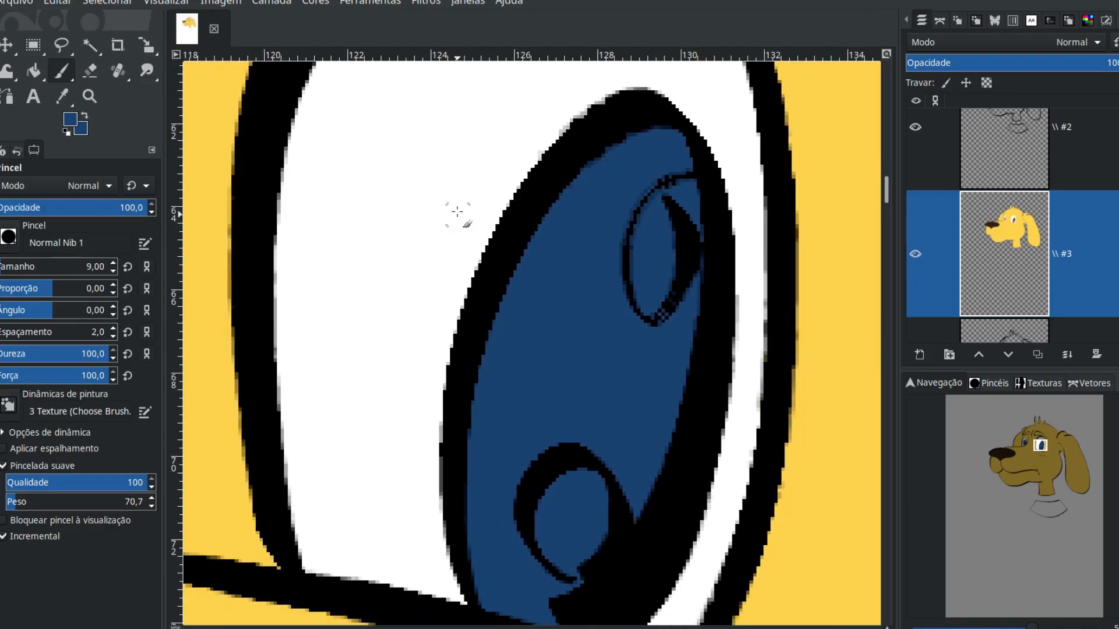
click(66, 132)
click(86, 116)
mouse_move(651, 227)
mouse_down()
mouse_move(649, 309)
mouse_move(636, 267)
mouse_move(653, 202)
mouse_move(659, 251)
mouse_move(654, 219)
mouse_move(650, 252)
mouse_move(664, 212)
mouse_move(668, 264)
mouse_move(651, 300)
mouse_move(668, 264)
mouse_move(648, 307)
mouse_move(651, 229)
mouse_up()
mouse_move(570, 505)
mouse_down()
mouse_move(563, 531)
mouse_move(574, 539)
mouse_move(559, 558)
mouse_move(540, 527)
mouse_move(542, 493)
mouse_move(580, 475)
mouse_move(603, 493)
mouse_move(606, 533)
mouse_move(581, 562)
mouse_move(579, 539)
mouse_move(558, 524)
mouse_move(562, 501)
mouse_move(587, 503)
mouse_up()
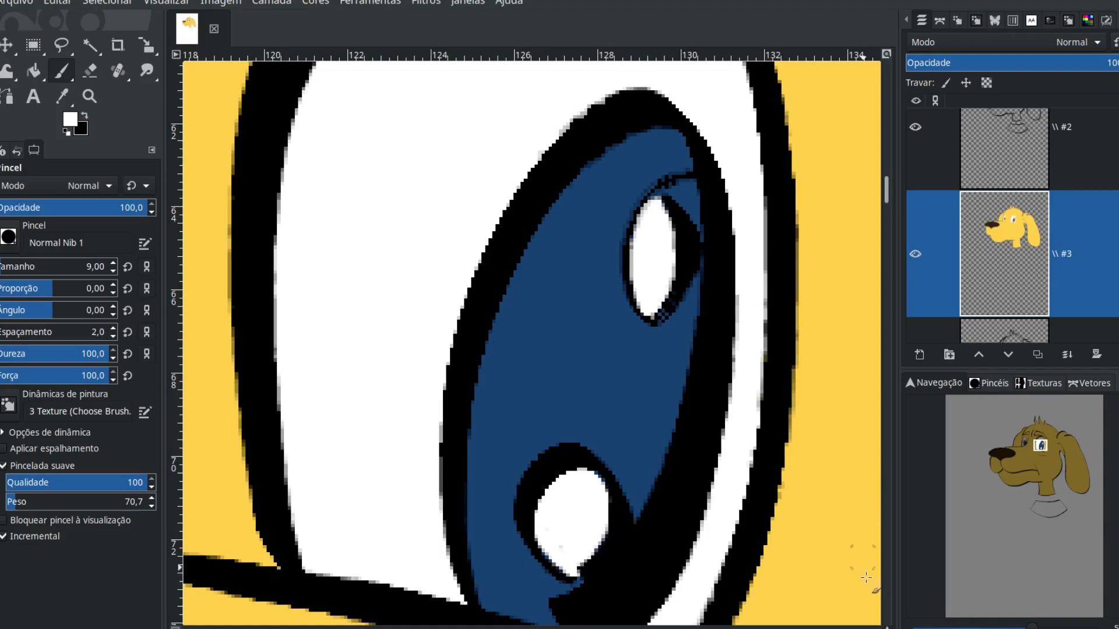
Make line layer #1 active, hiding and showing it to check which lines it holds
scroll(600, 608, down, 5)
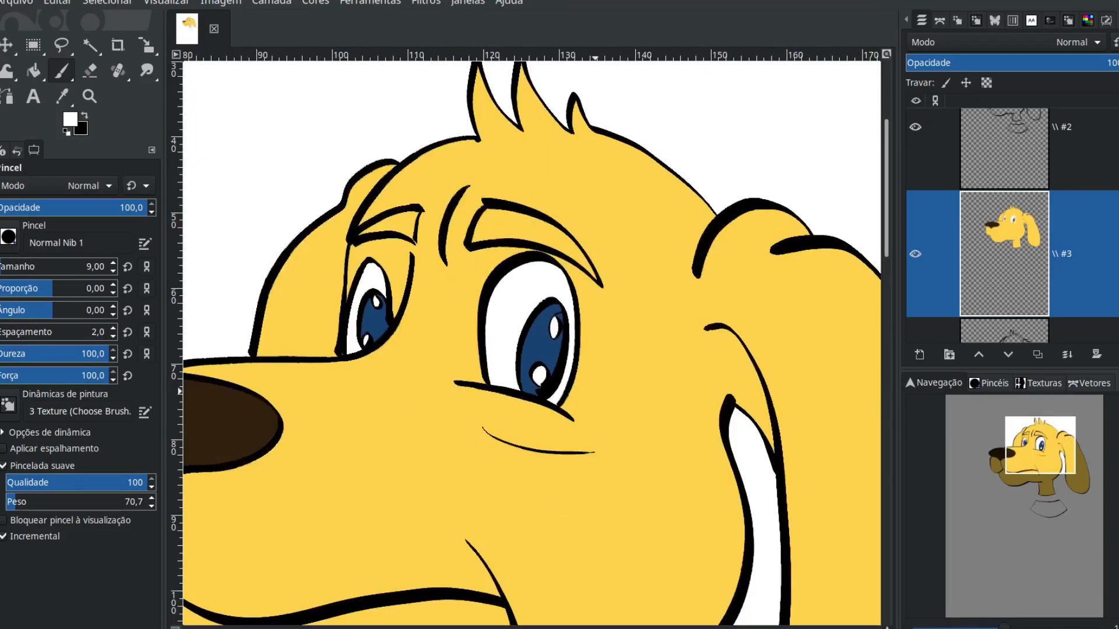
drag(1046, 454, 1036, 463)
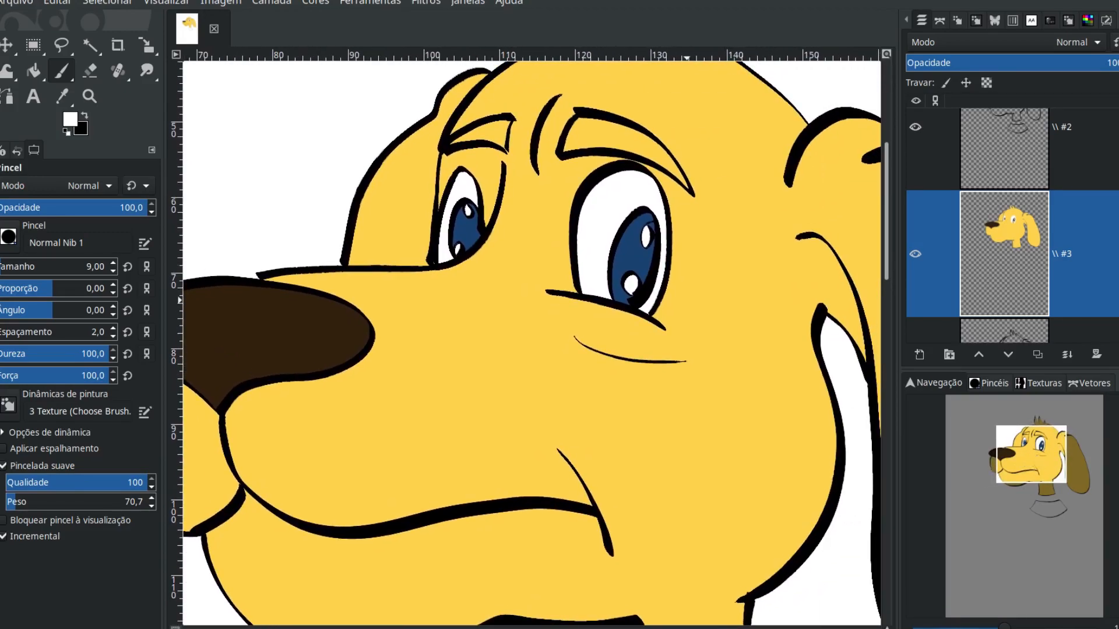
key(minus)
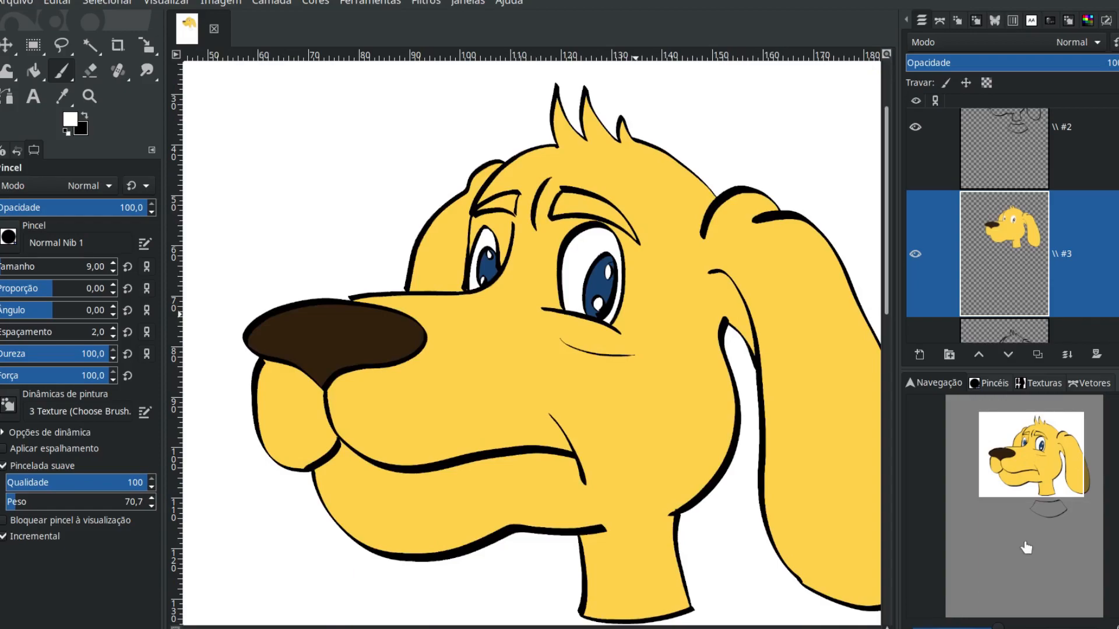
key(plus)
key(plus)
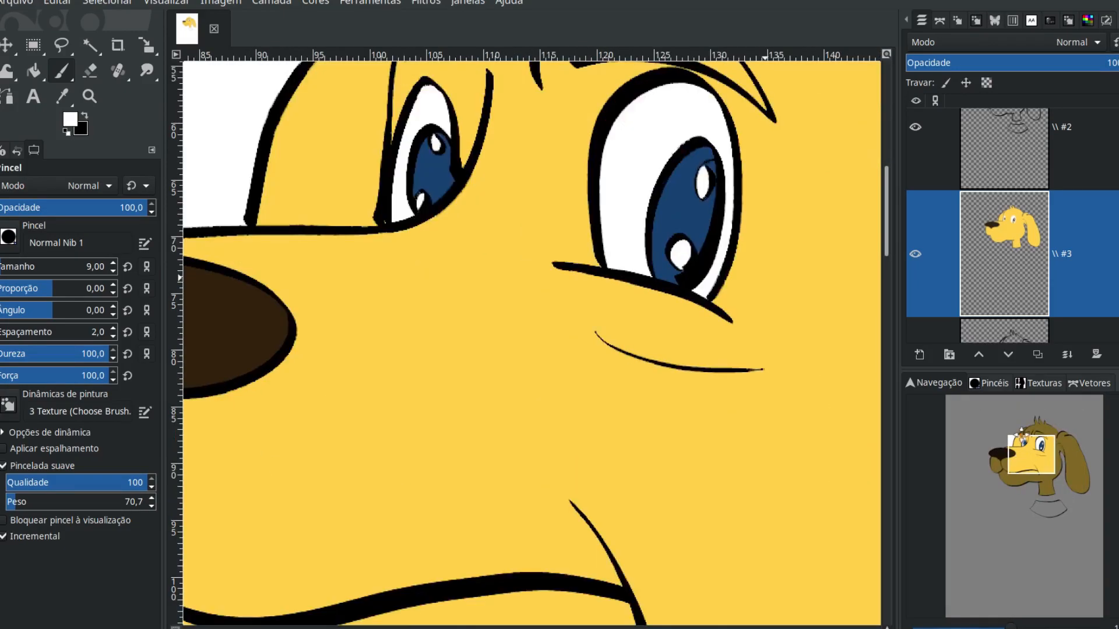
scroll(1013, 225, up, 3)
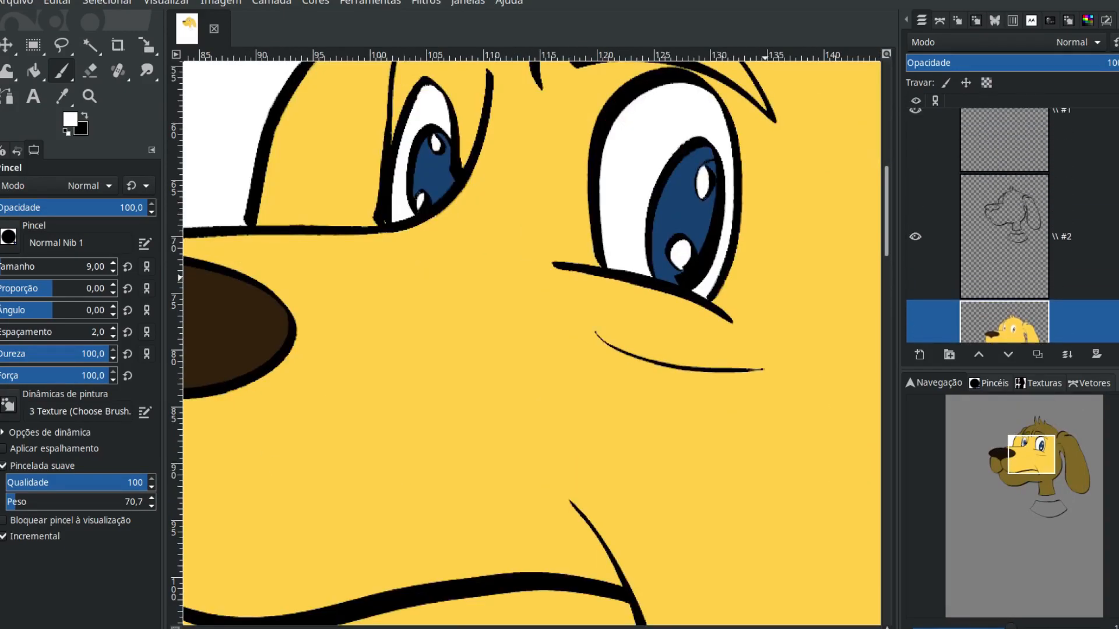
scroll(955, 175, up, 2)
click(954, 166)
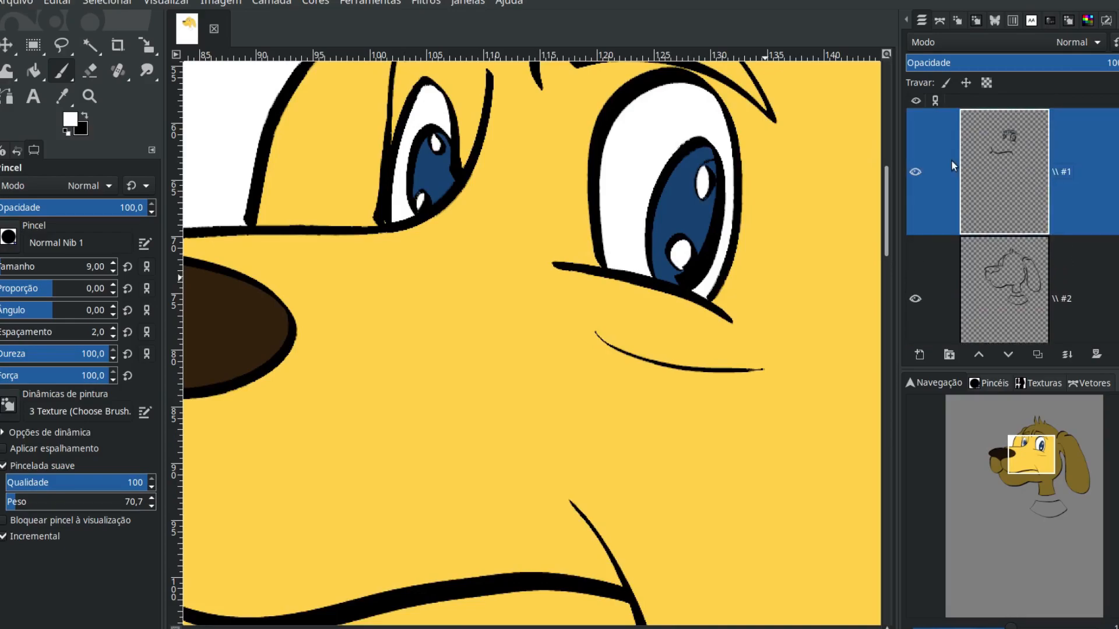
click(915, 173)
click(915, 172)
click(915, 172)
click(916, 172)
Select the insides of both eyebrows by contiguous colour and enlarge the selection by 0.09 mm
drag(1036, 454, 1041, 446)
click(94, 52)
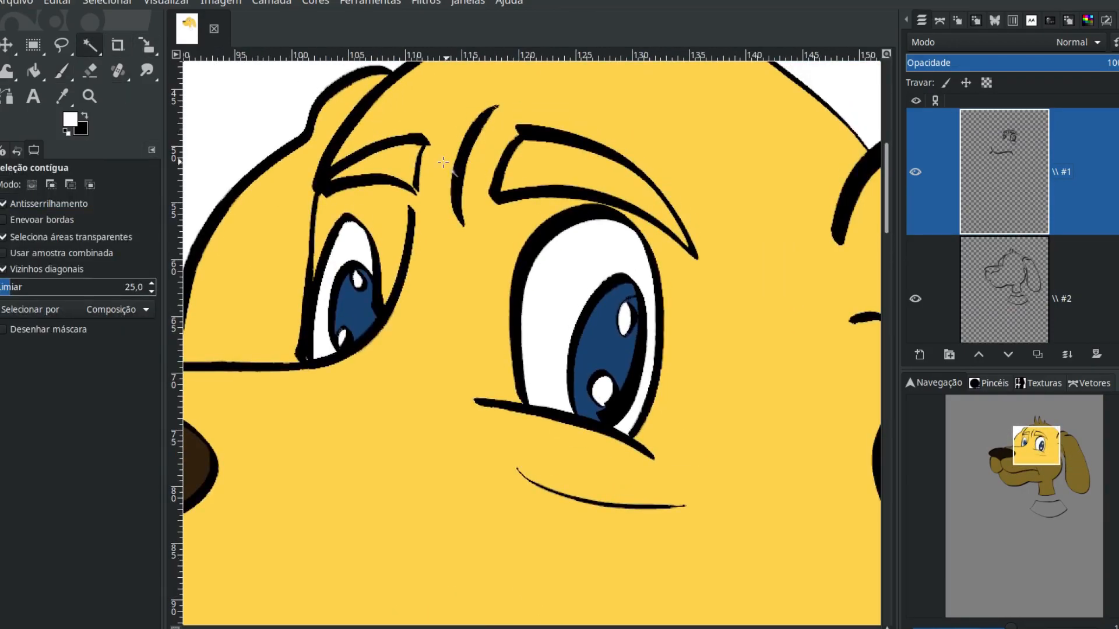
click(401, 152)
shift+click(550, 158)
key(ctrl+g)
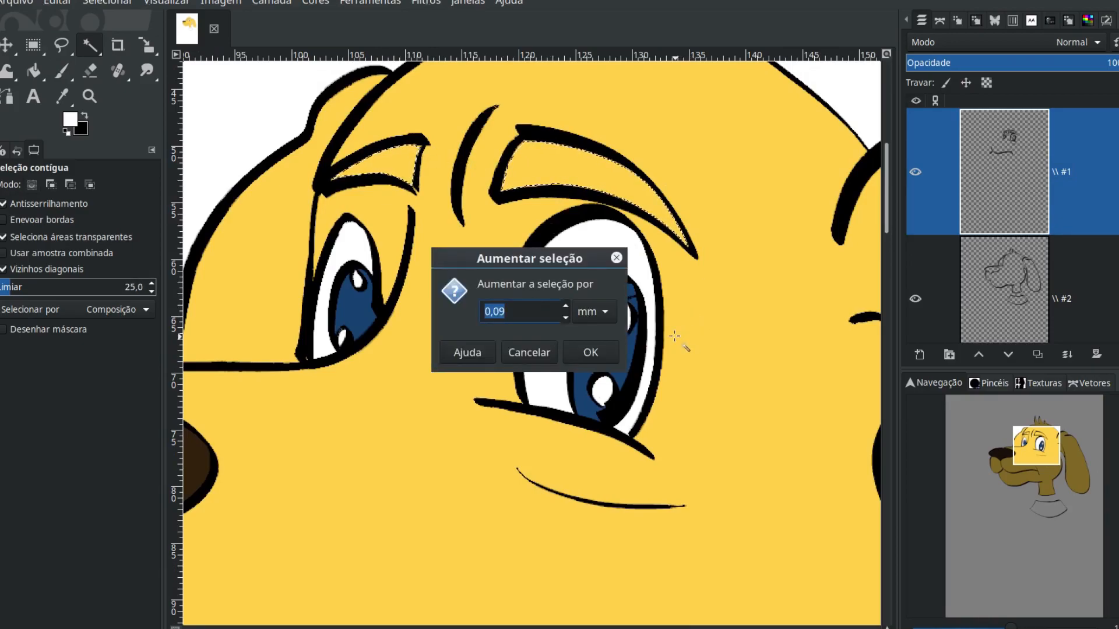
click(590, 352)
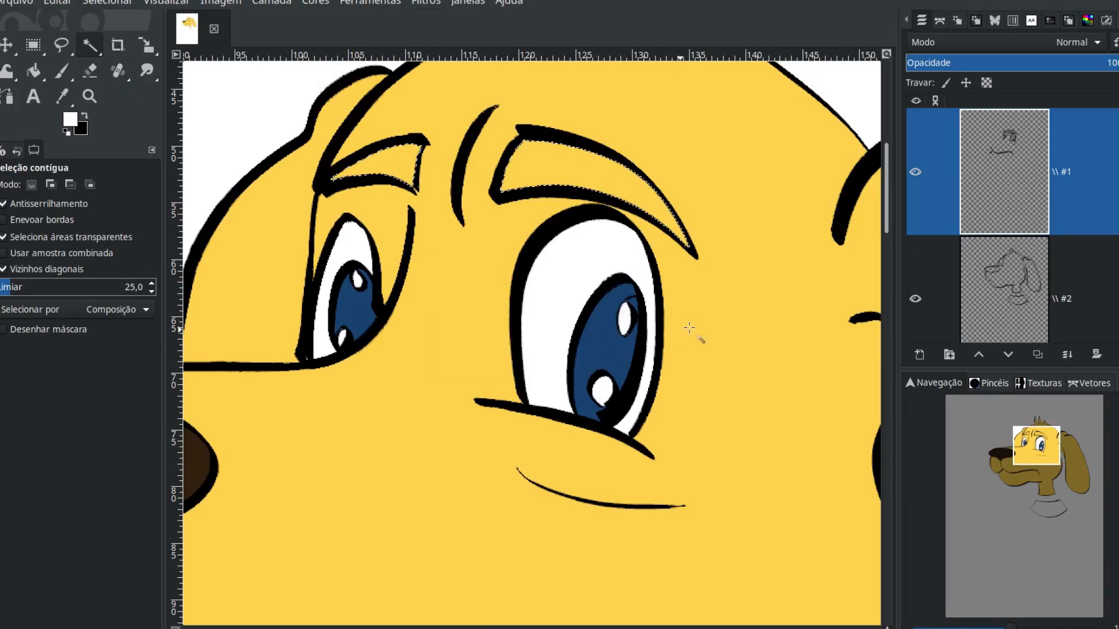
Fill the selected eyebrows on colour layer #3 with dark brown 413202
scroll(1085, 231, down, 6)
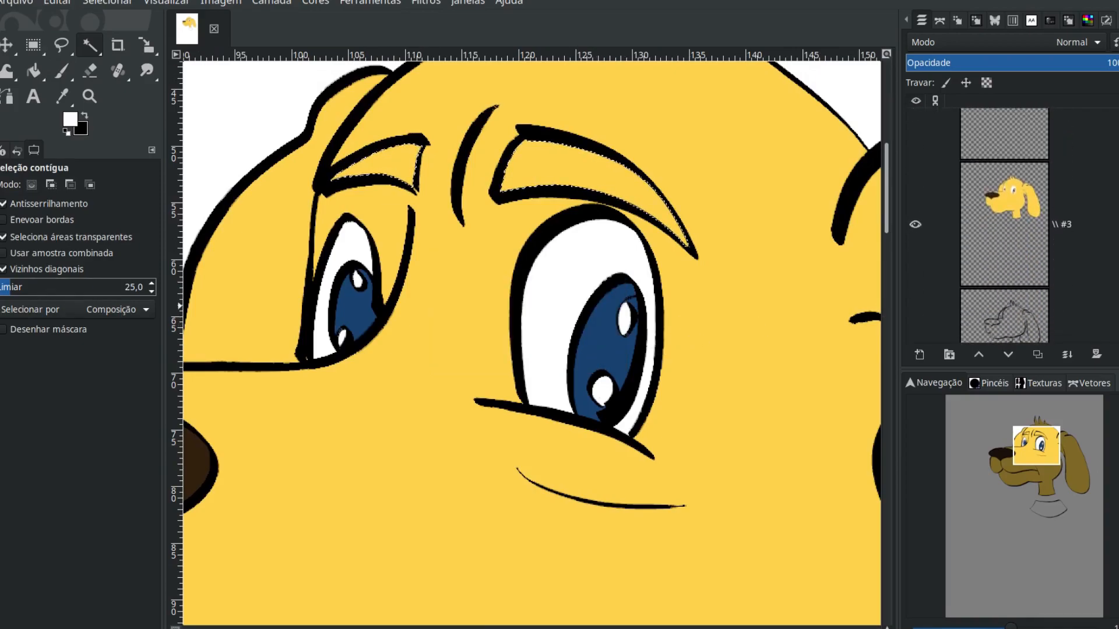
click(1086, 230)
click(33, 70)
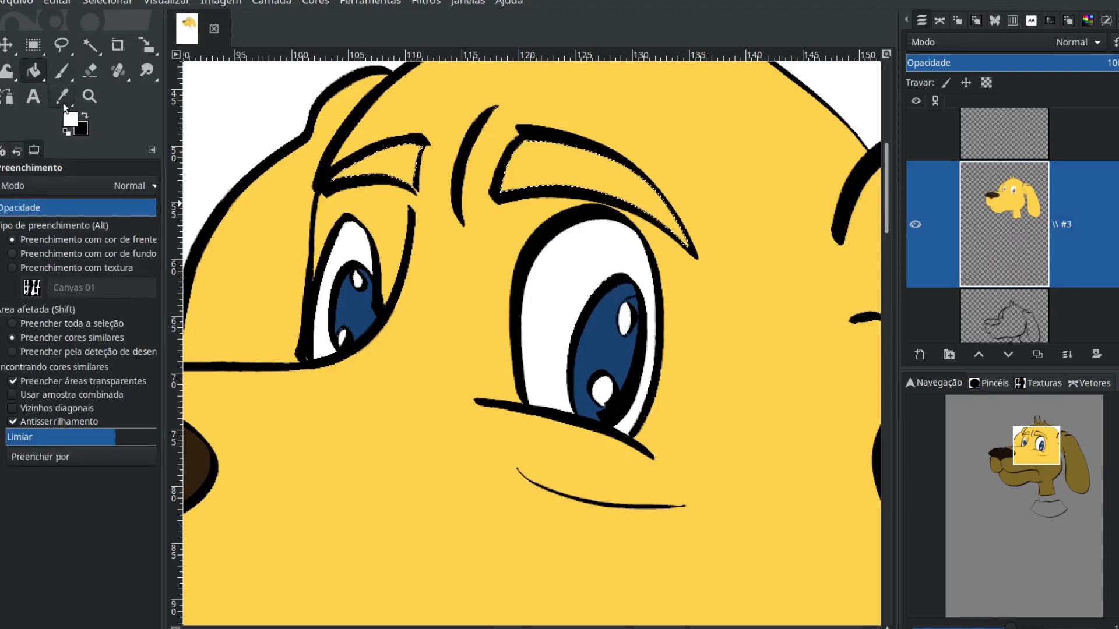
click(71, 120)
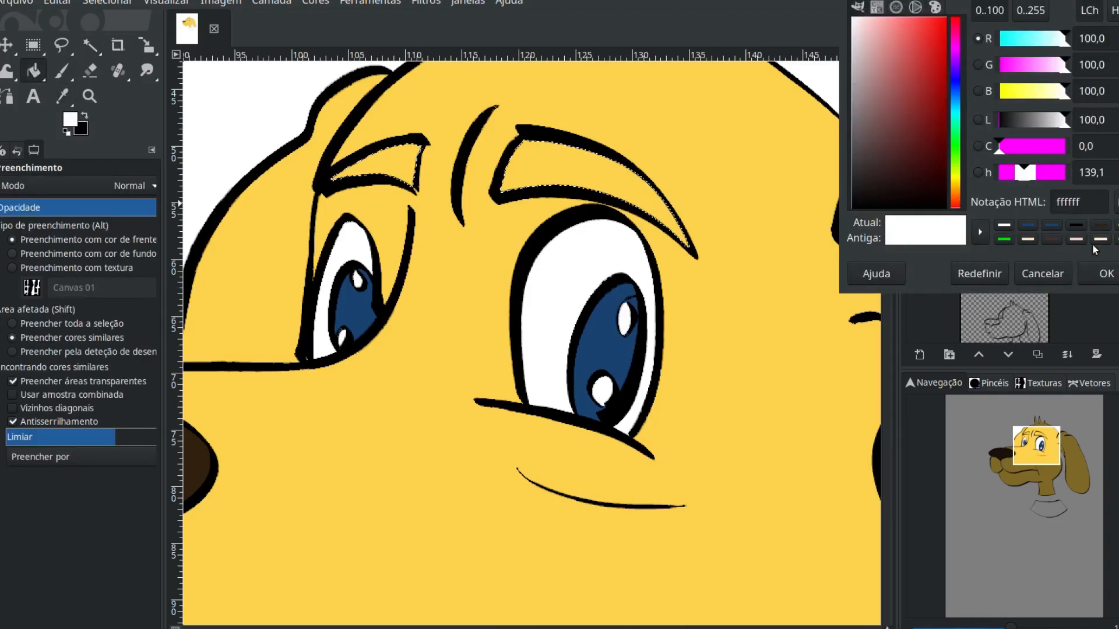
click(1117, 237)
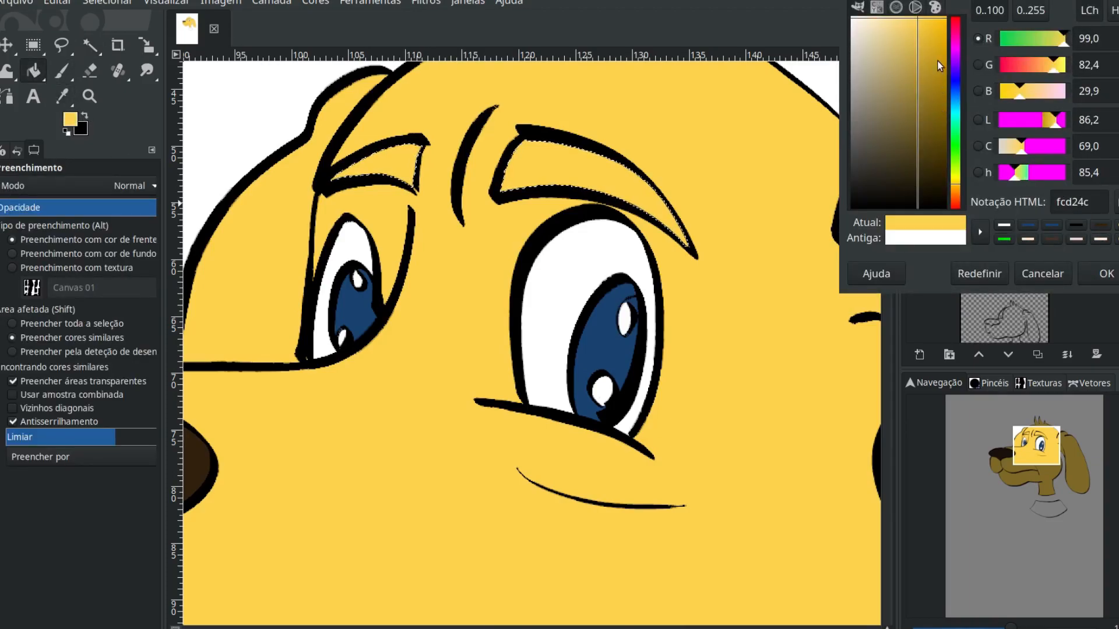
drag(921, 73, 940, 167)
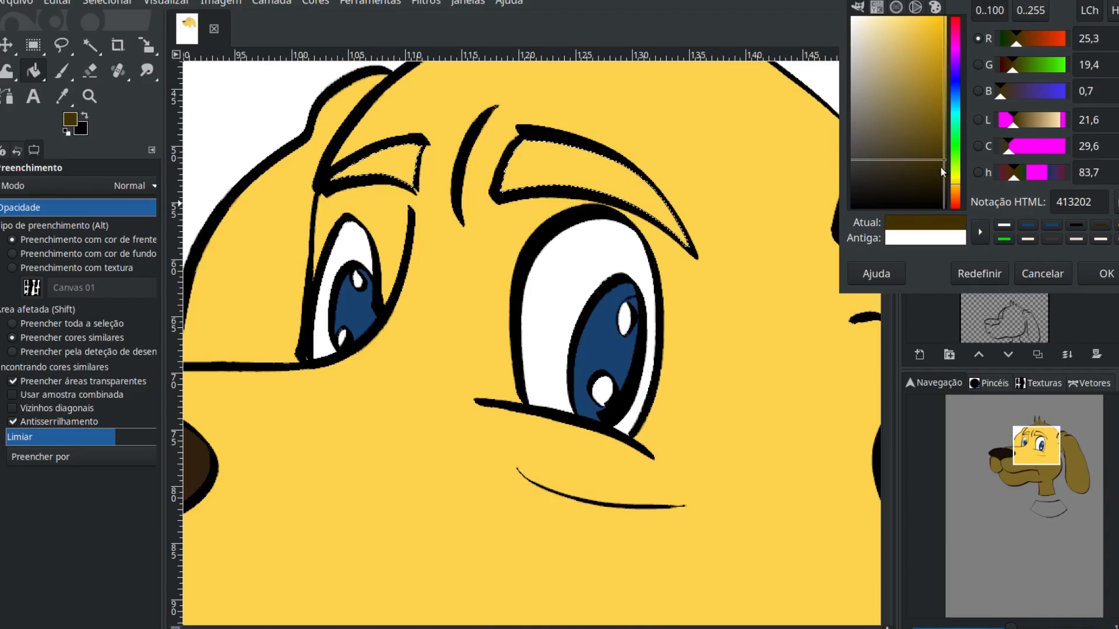
click(1111, 278)
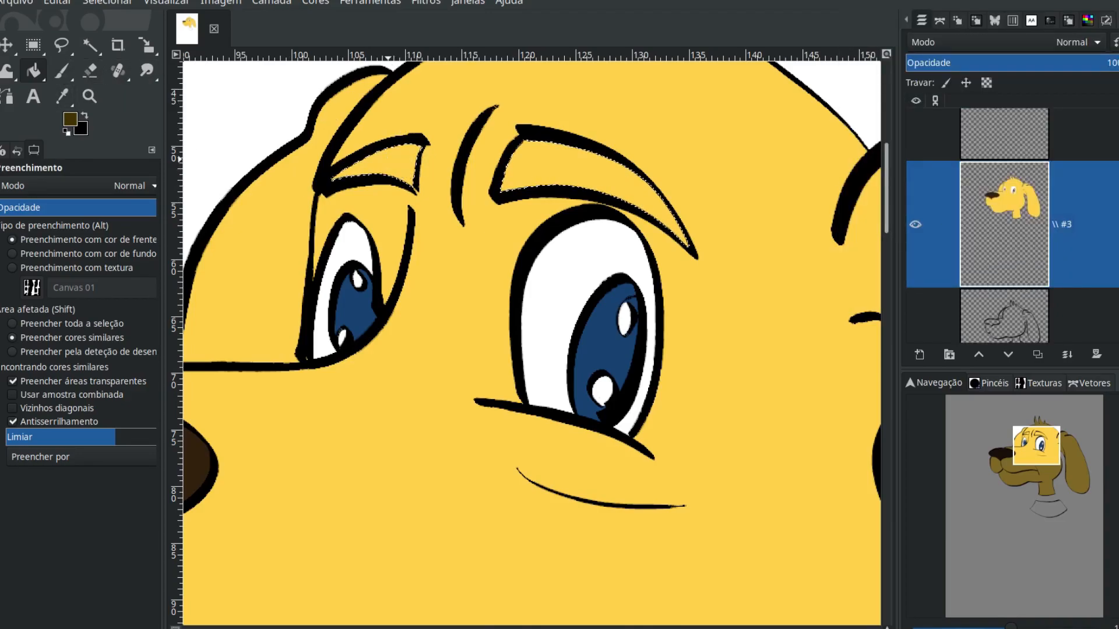
click(388, 159)
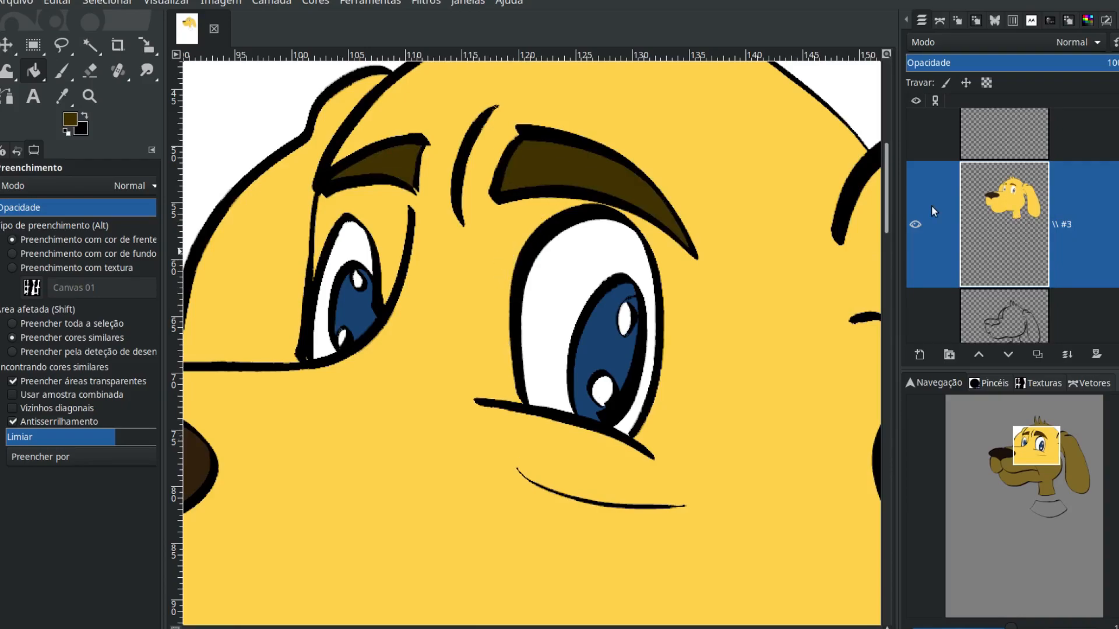
Compare the whole drawing with colour layer #3 hidden and shown
click(917, 224)
click(918, 223)
click(918, 225)
key(shift+ctrl+j)
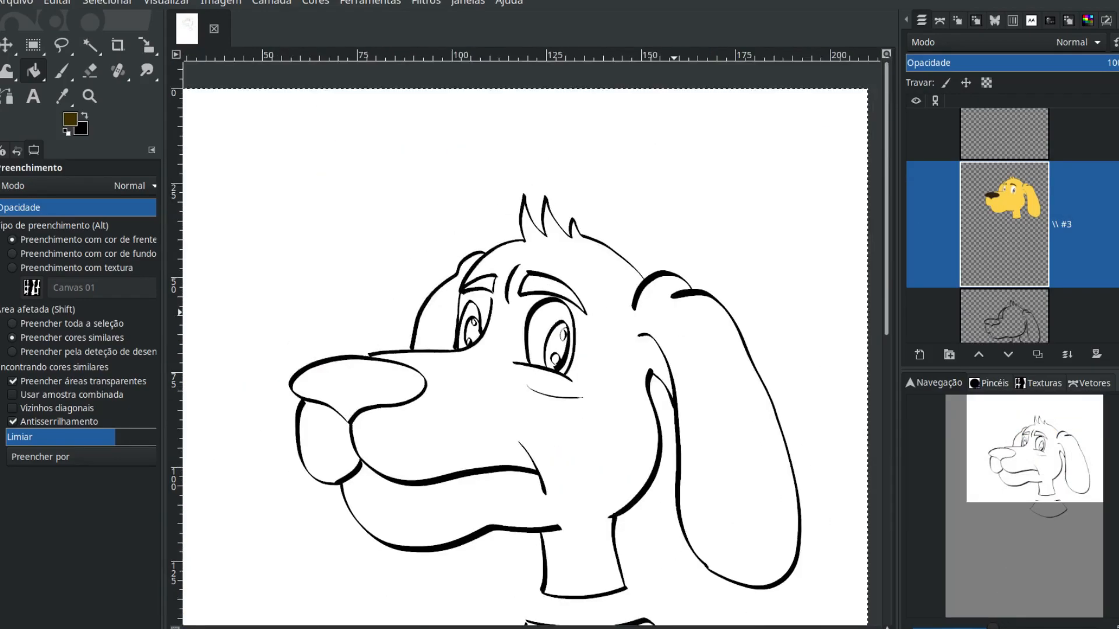
click(916, 224)
click(912, 211)
click(912, 211)
click(912, 210)
click(912, 211)
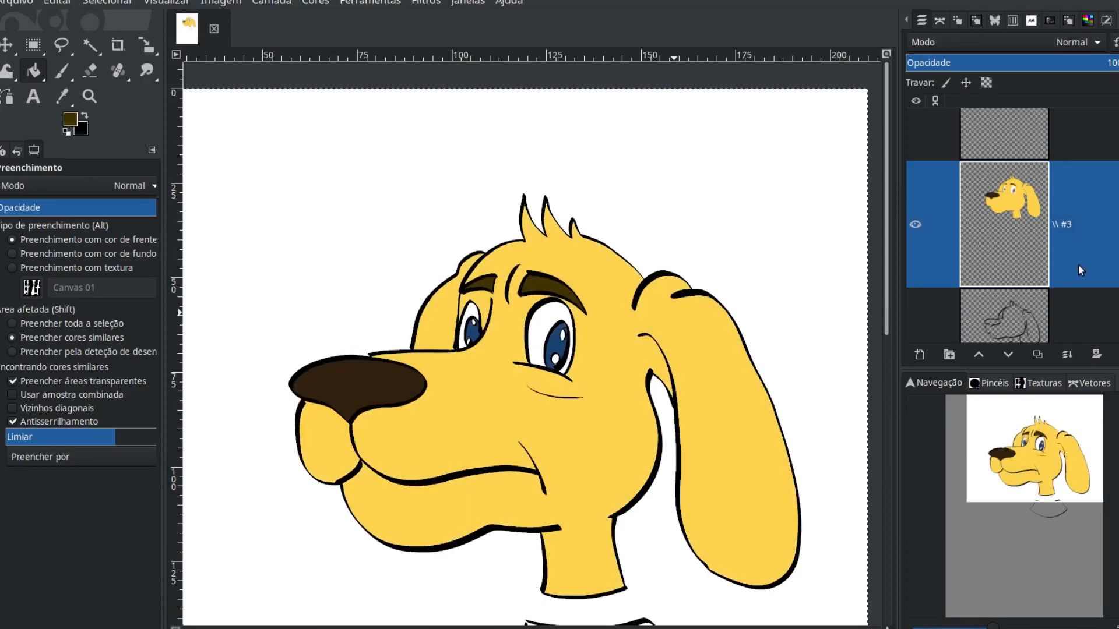
Make line-art layer #2 active and select the background area outside the dog and the separate shape below its neck
scroll(1078, 264, down, 2)
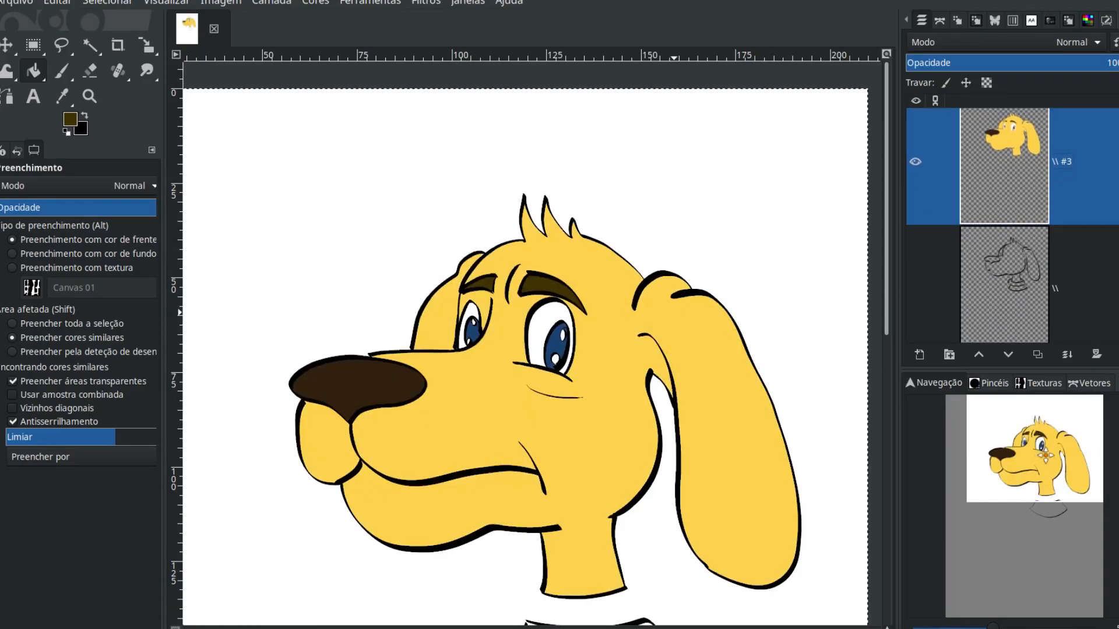
scroll(525, 338, down, 3)
drag(1043, 484, 1042, 483)
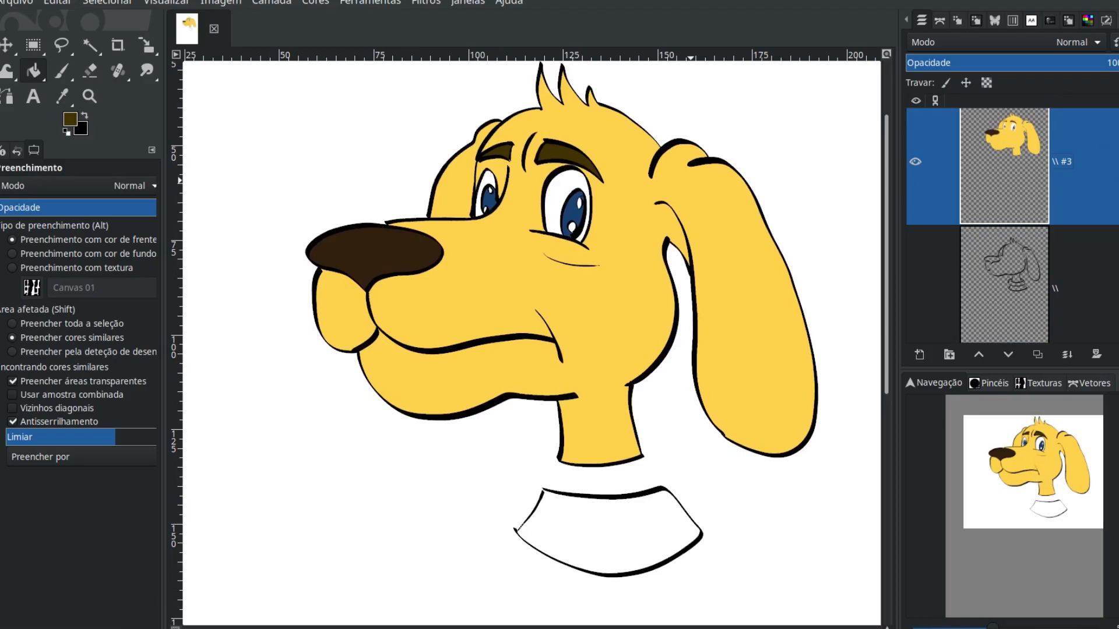
scroll(1033, 264, up, 3)
click(1033, 264)
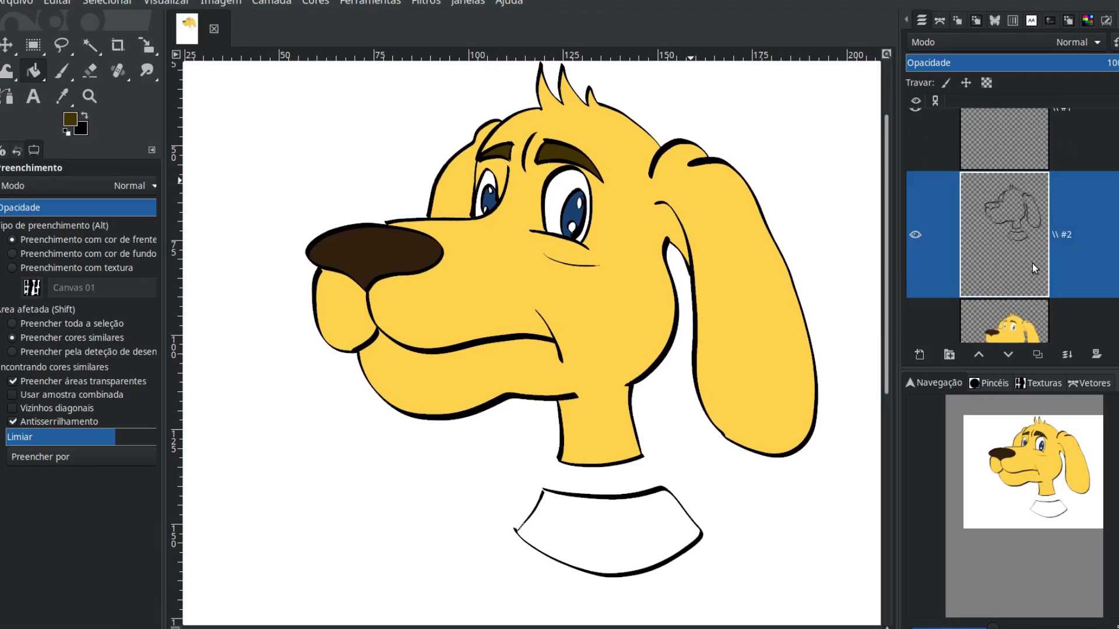
click(918, 234)
click(918, 234)
click(89, 45)
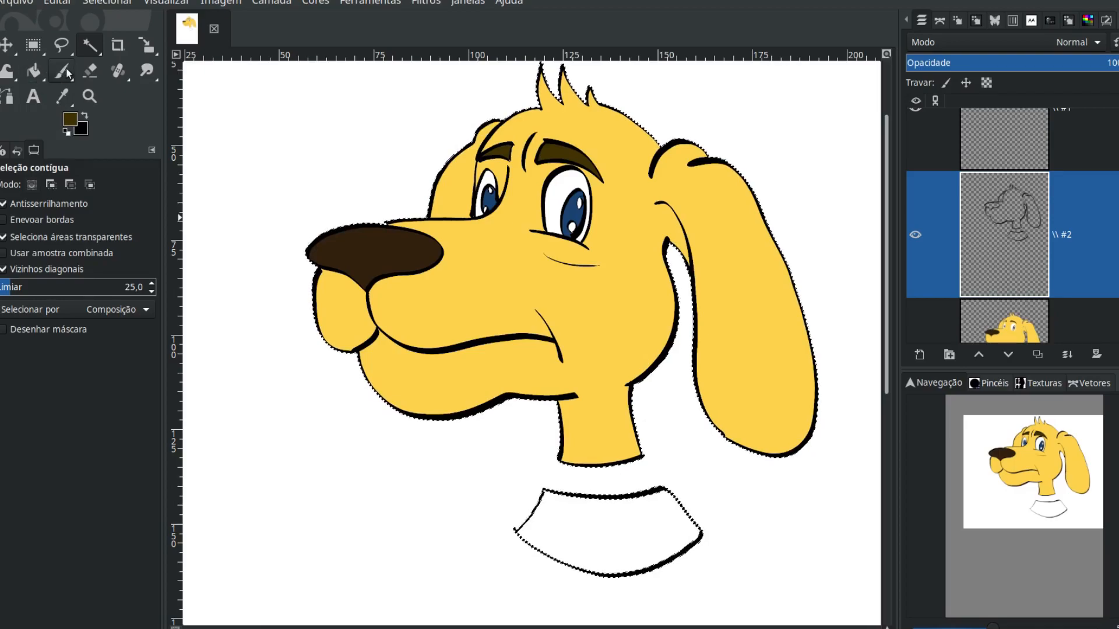
Sample the dog's yellow as the foreground colour and try to fill the separate shape below the neck
click(63, 96)
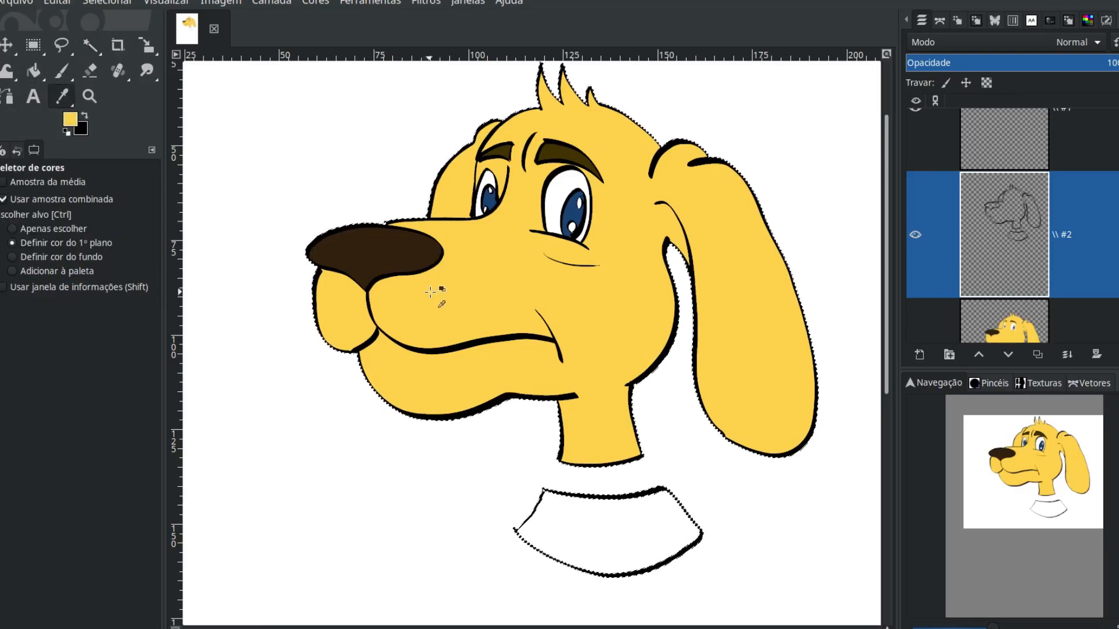
click(34, 71)
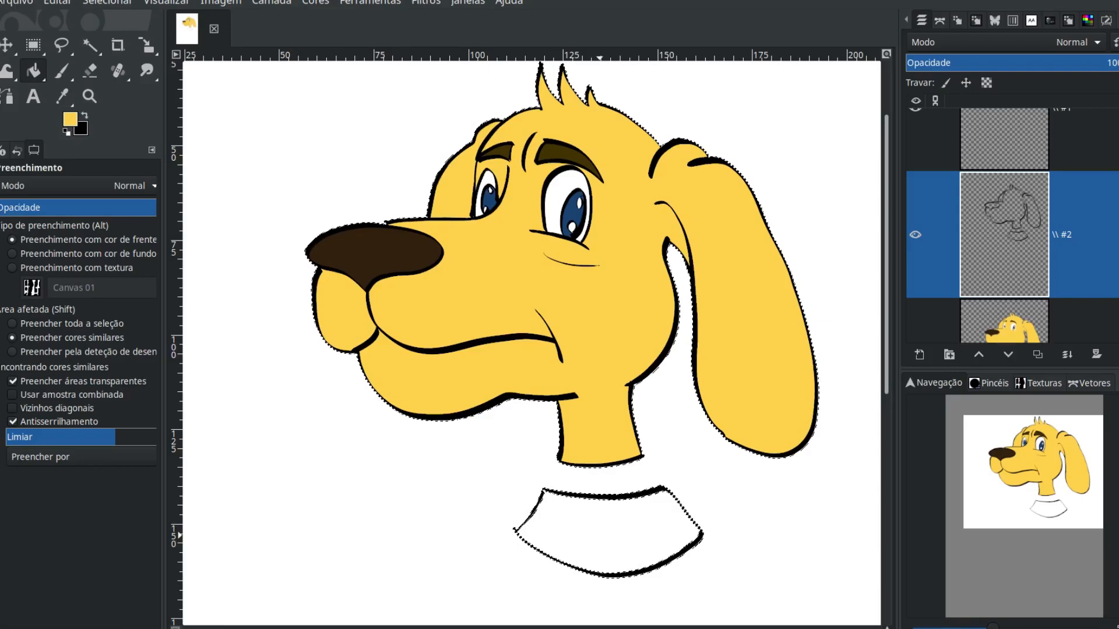
click(614, 543)
key(ctrl+z)
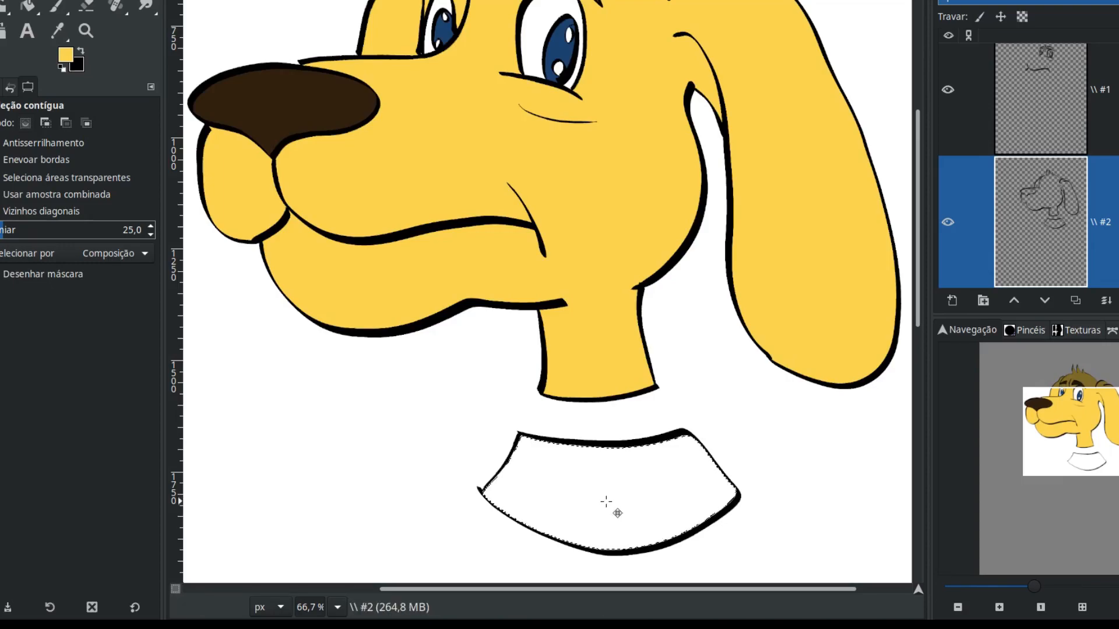
Grow the selection of the shape below the neck by 1 px, fill it with yellow on colour layer #3, and deselect
key(shift+g)
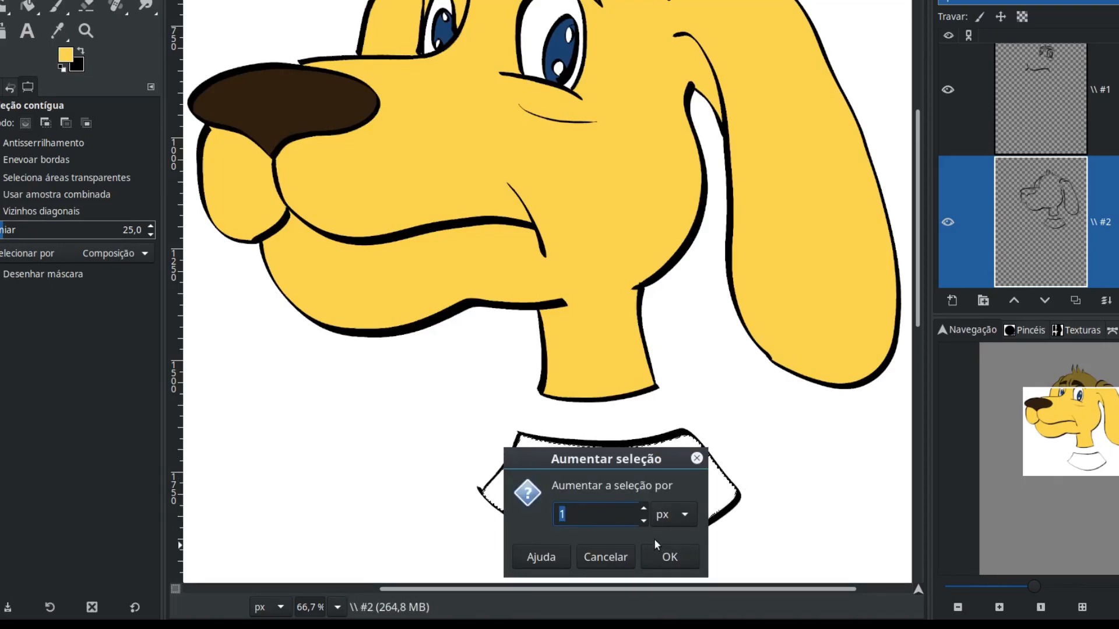
click(675, 557)
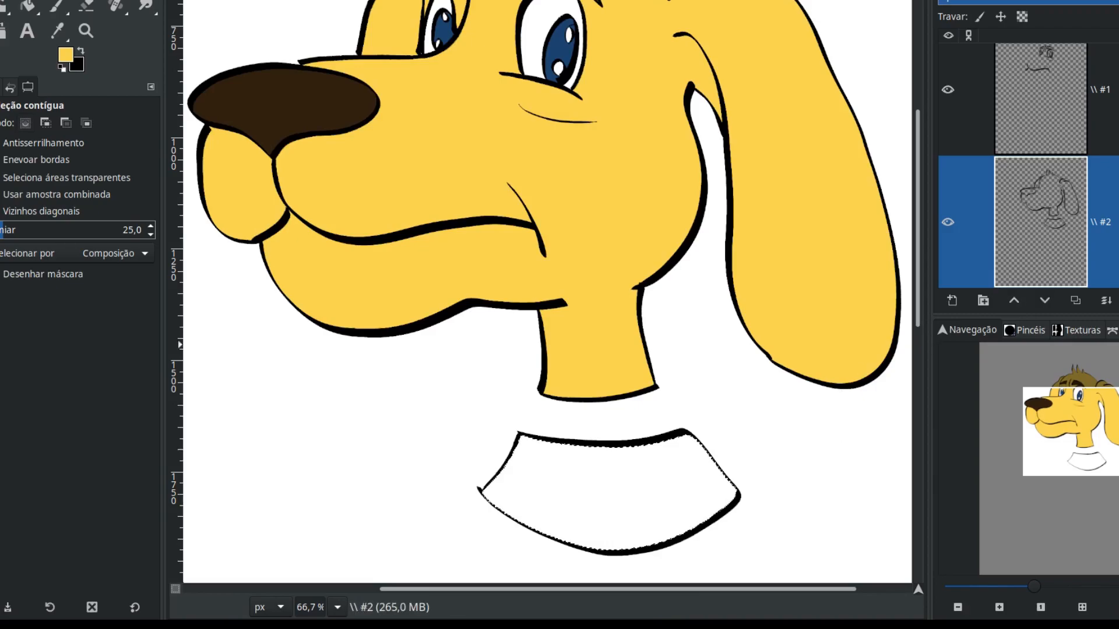
click(1105, 300)
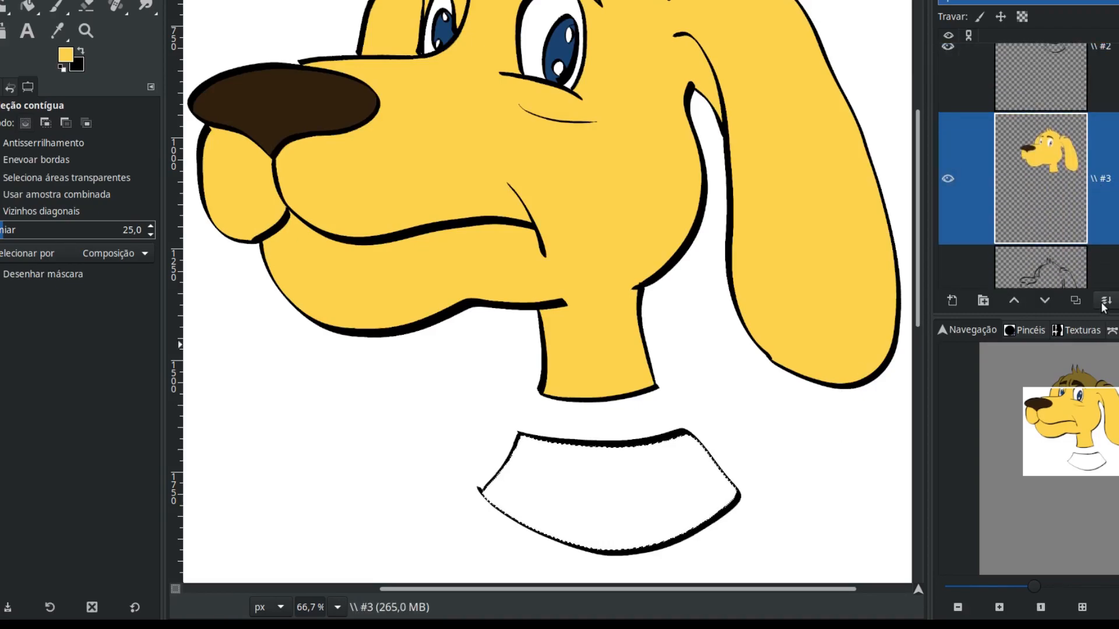
click(28, 5)
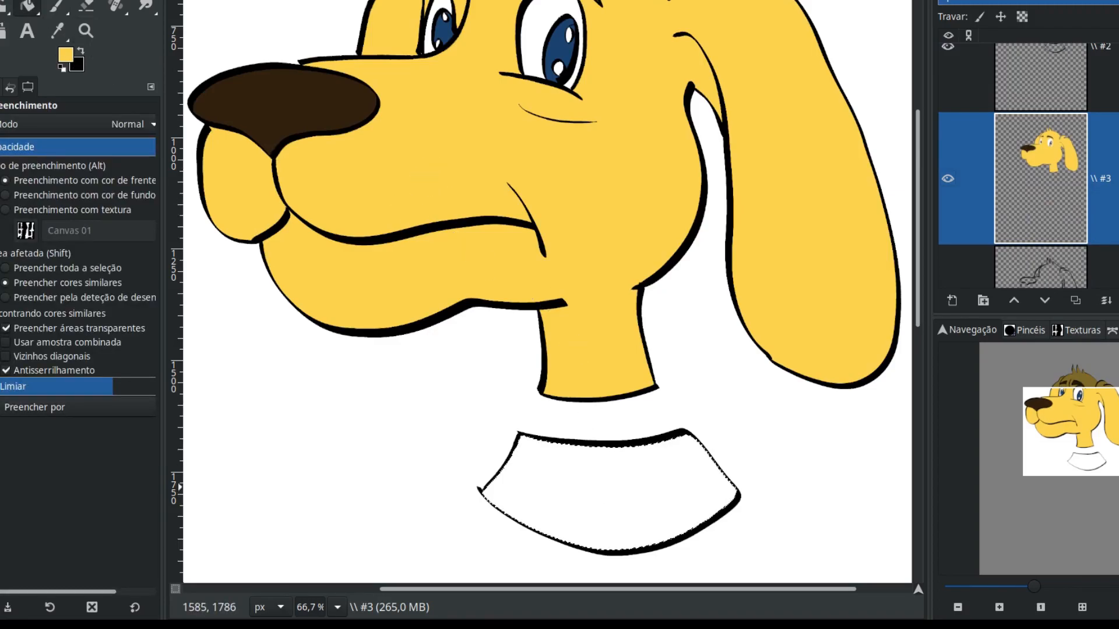
click(606, 506)
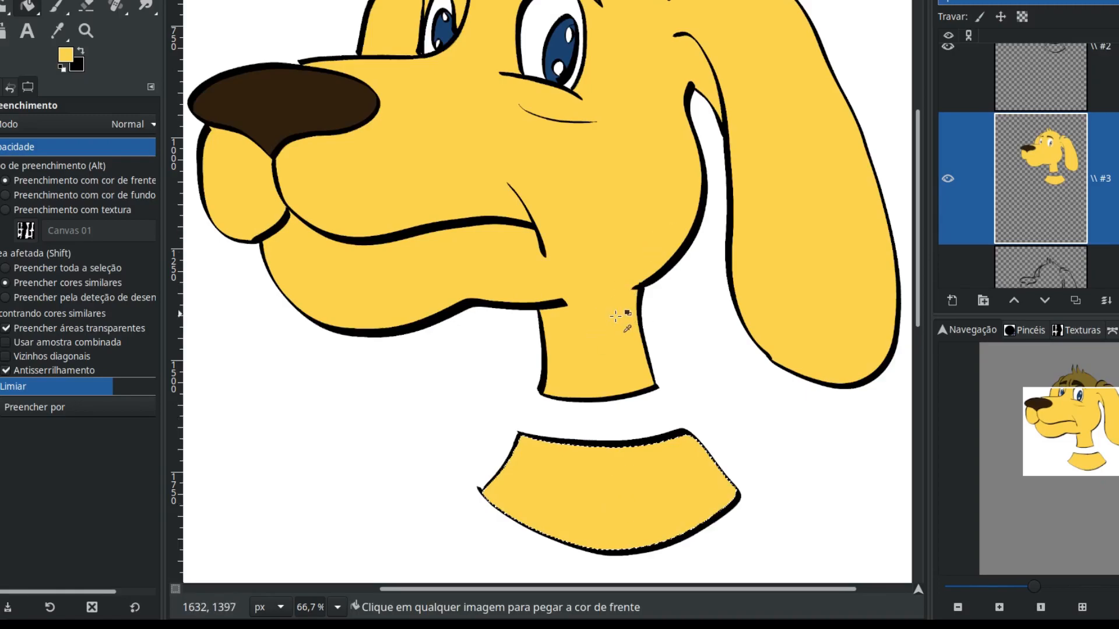
key(ctrl+shift+a)
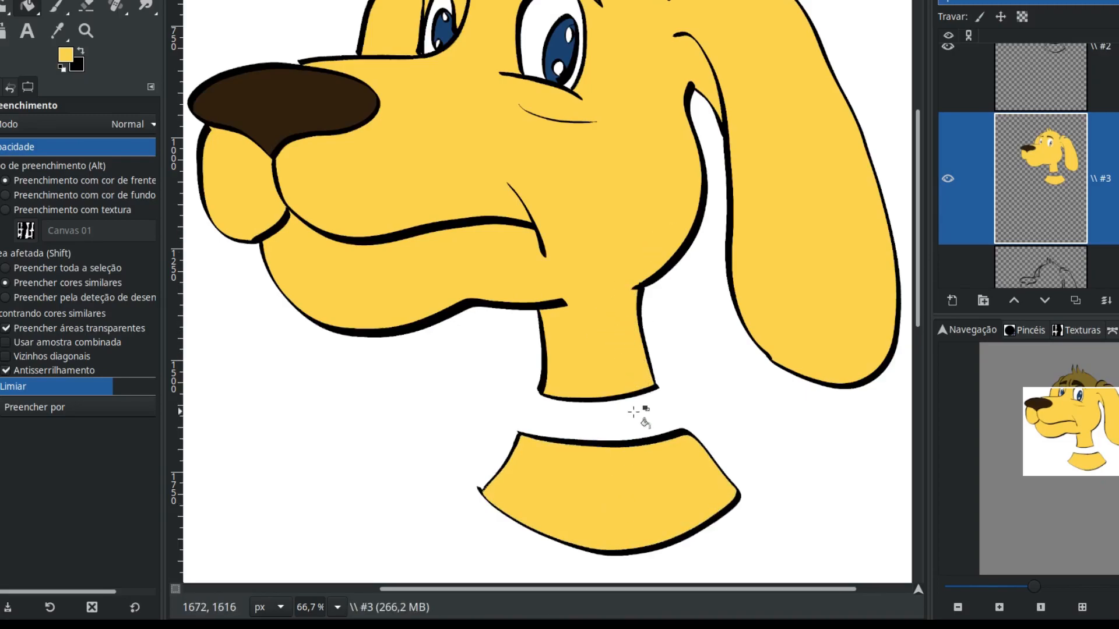
Compare the drawing with colour layer #3 hidden and shown
scroll(1028, 165, up, 2)
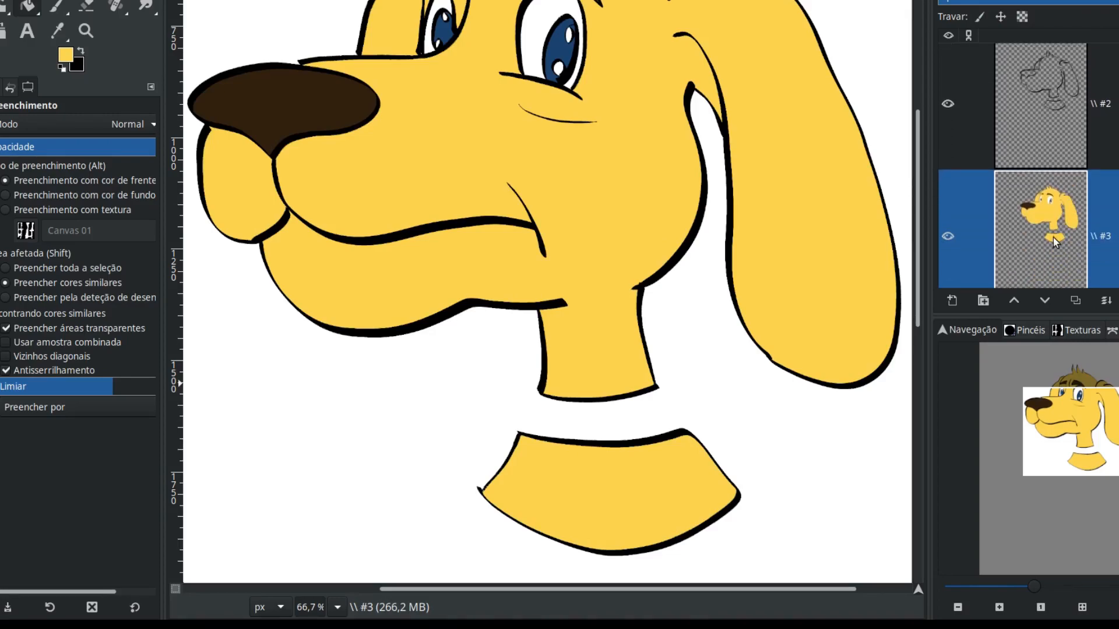
click(950, 237)
drag(1060, 421, 1056, 409)
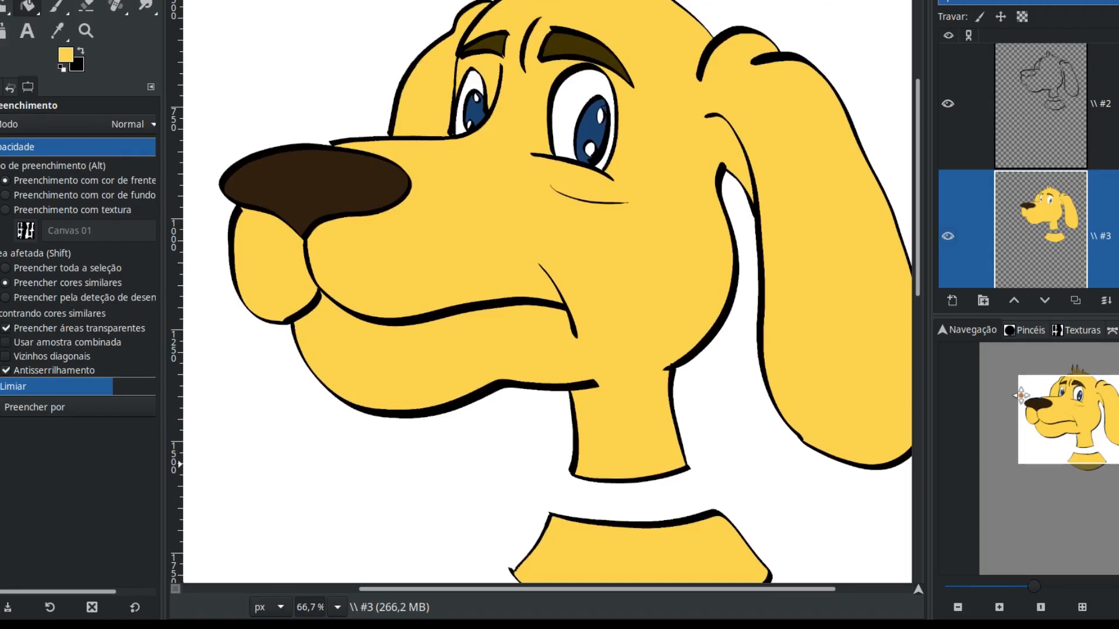
click(948, 237)
click(949, 239)
Hide the white Fundo background layer
scroll(1028, 165, down, 5)
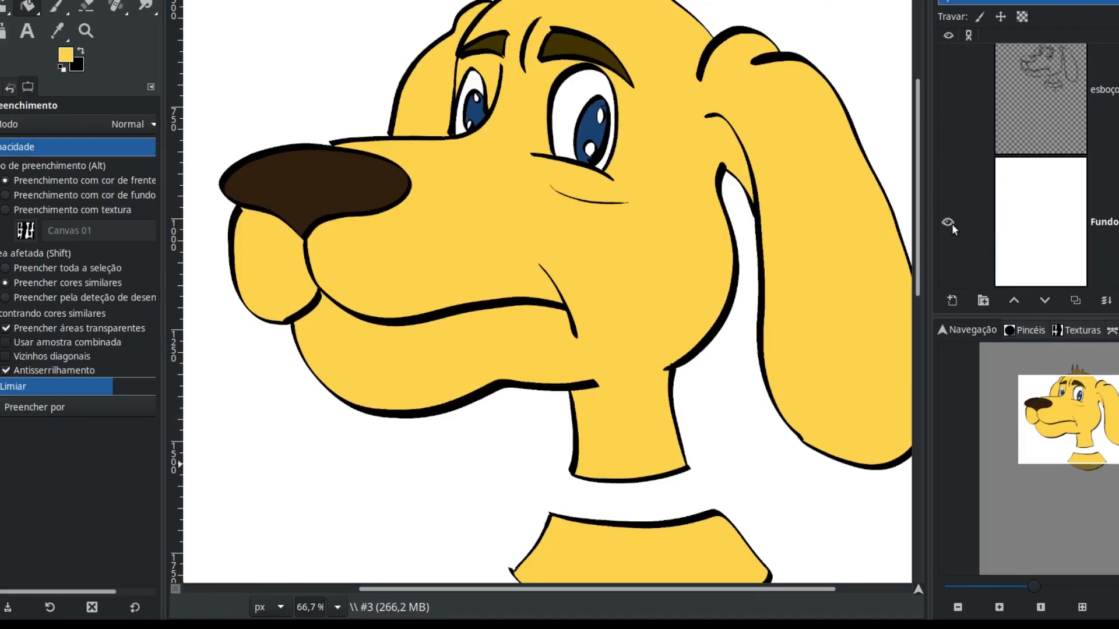
click(952, 225)
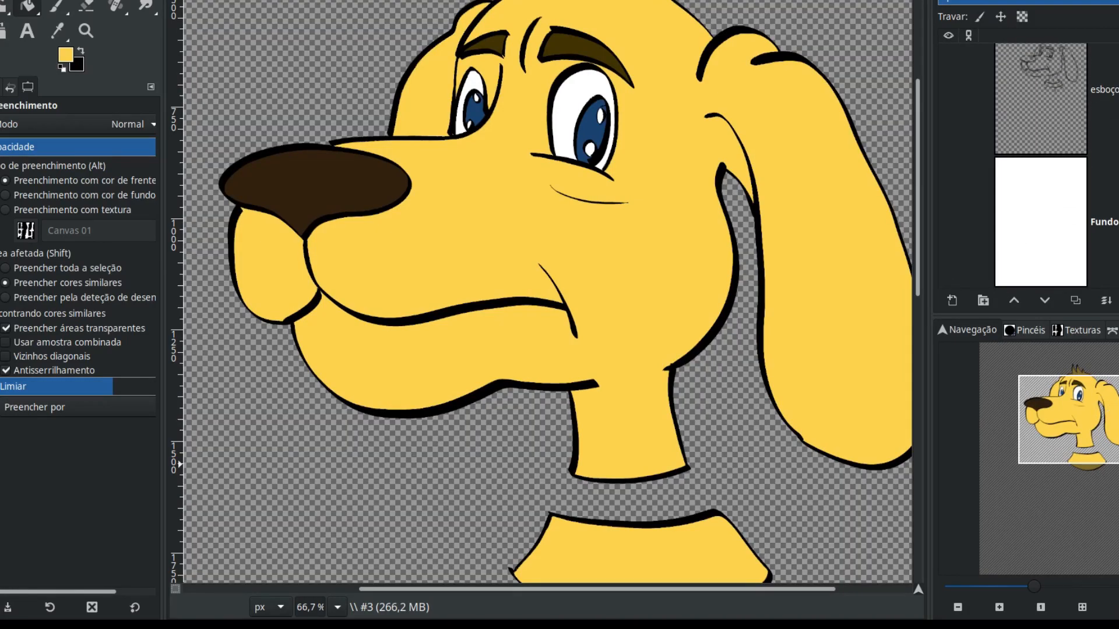
scroll(1041, 165, up, 2)
drag(1087, 425, 1099, 398)
scroll(1041, 165, up, 1)
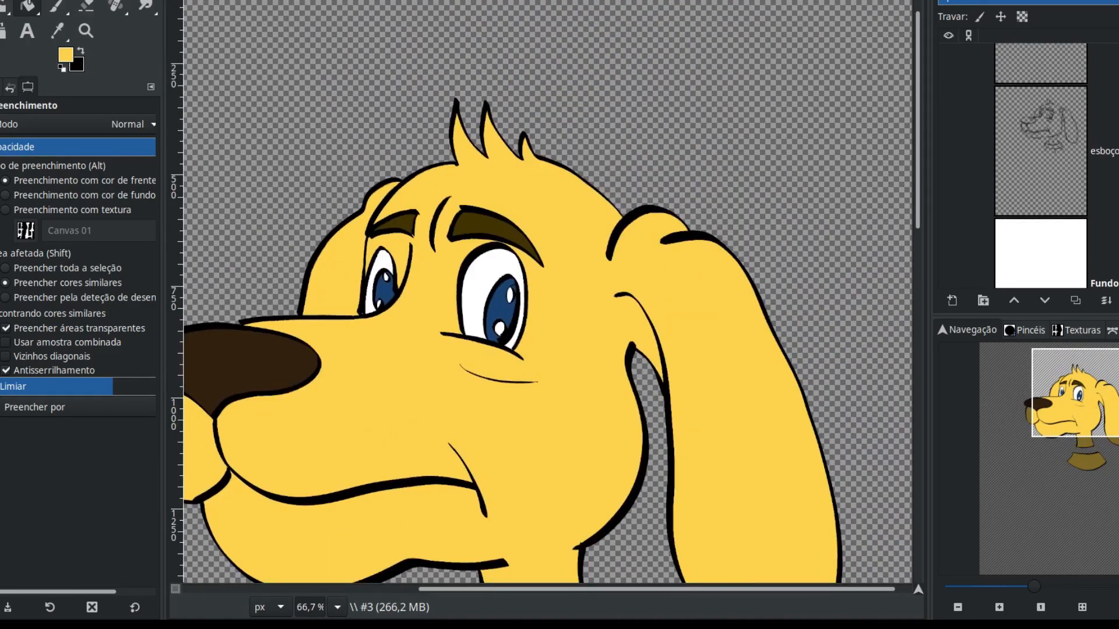
Make colour layer #3 active and select the dog's yellow head area by contiguous colour
scroll(1041, 165, up, 3)
click(1066, 236)
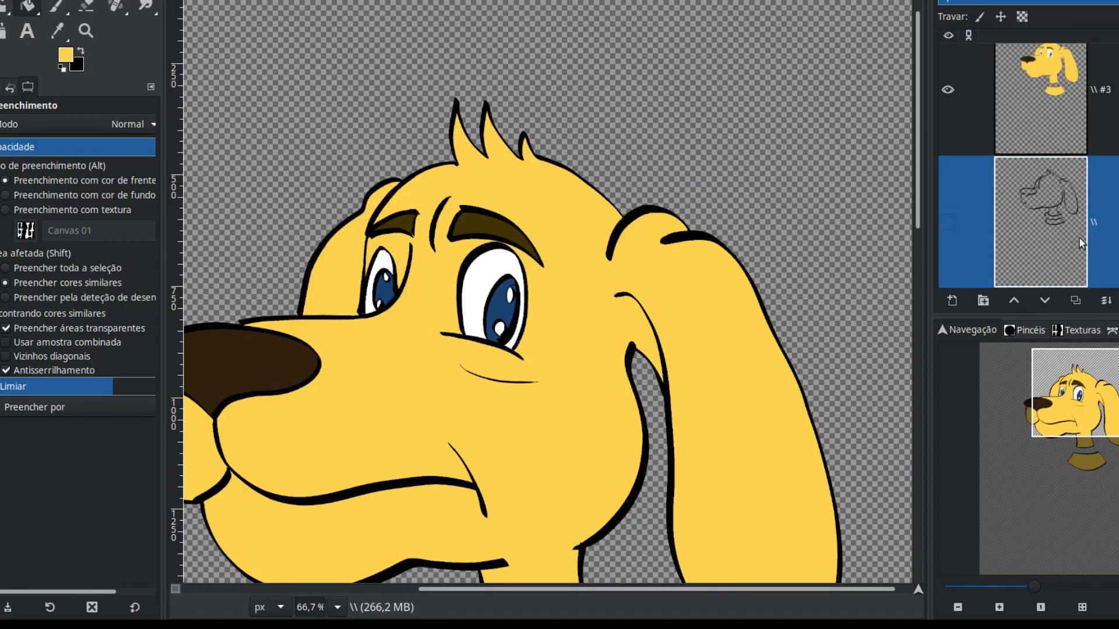
click(1075, 89)
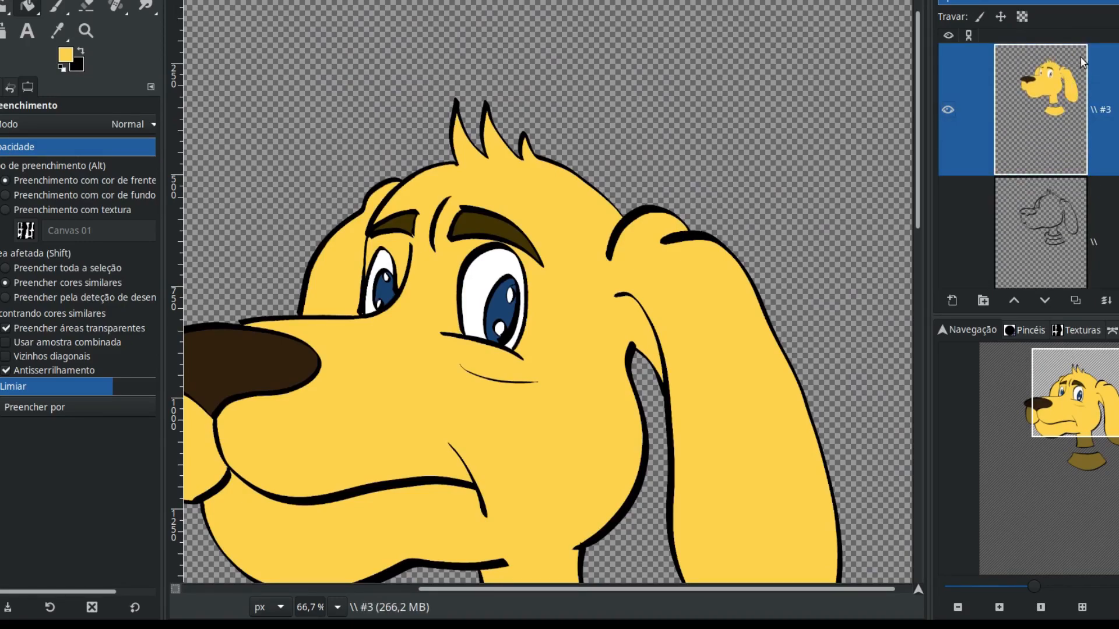
key(u)
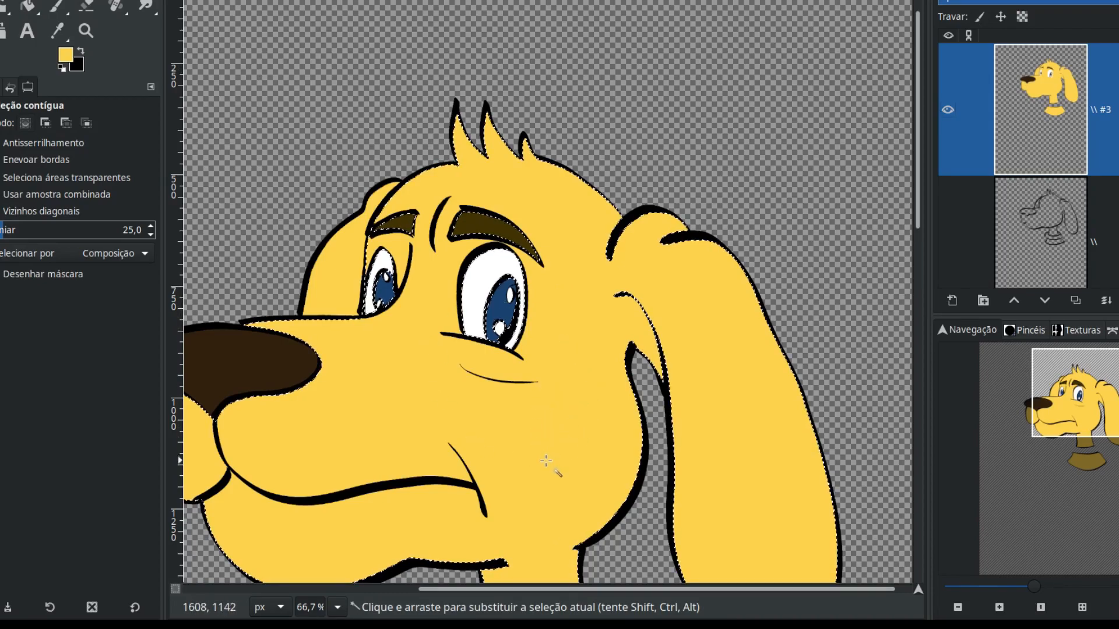
click(1045, 237)
click(1057, 144)
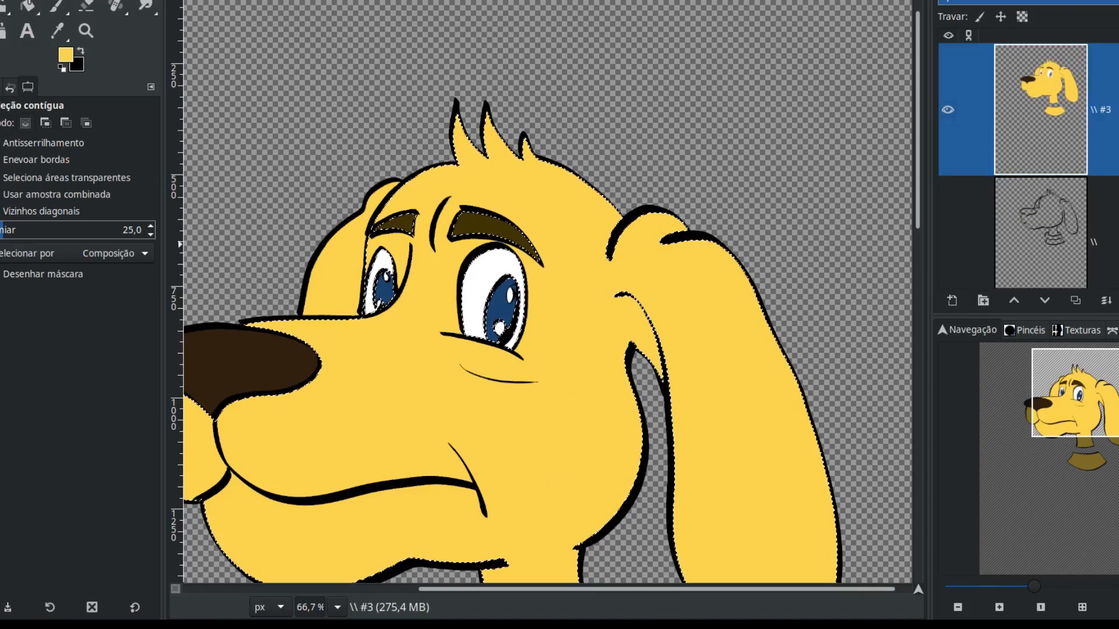
Add a new transparent layer above colour layer #3 and lighten the yellow foreground colour to a pale cream
scroll(1028, 165, up, 3)
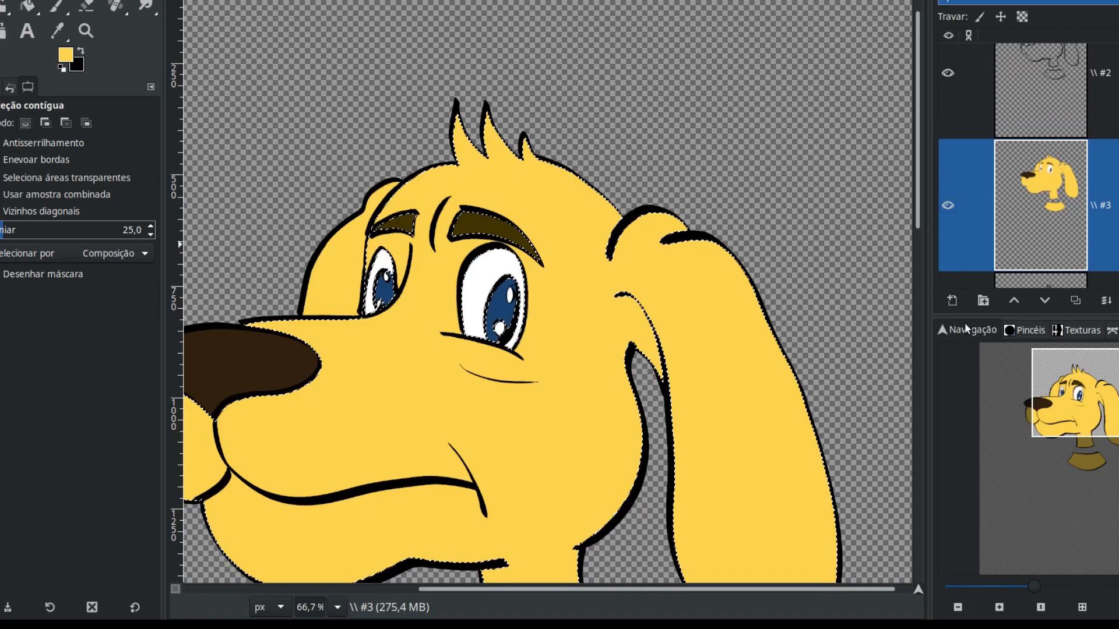
shift+click(952, 301)
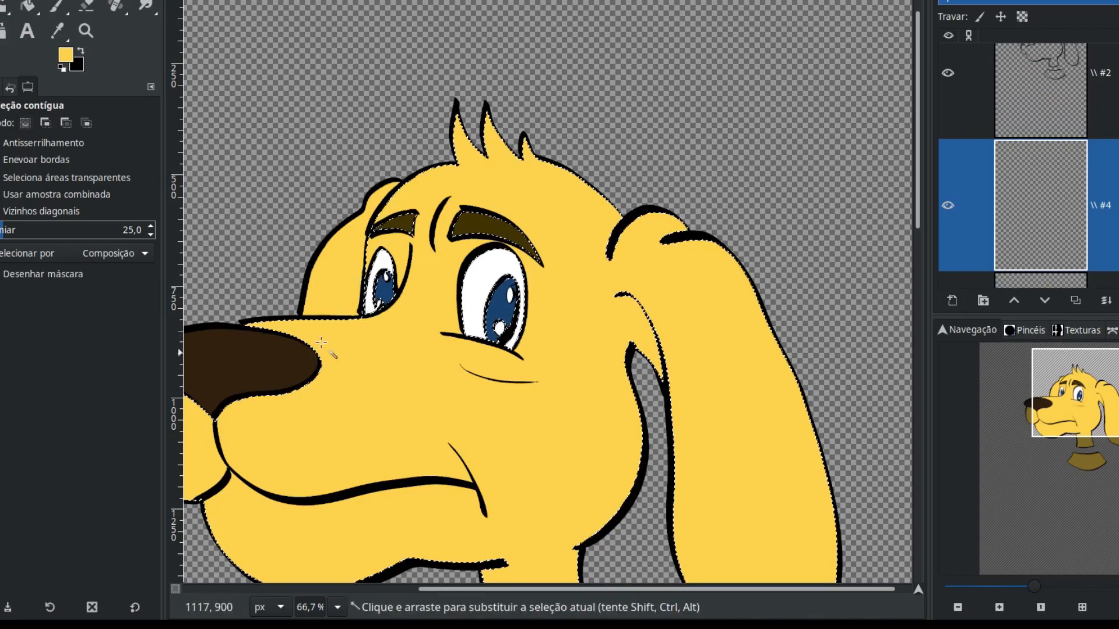
click(68, 54)
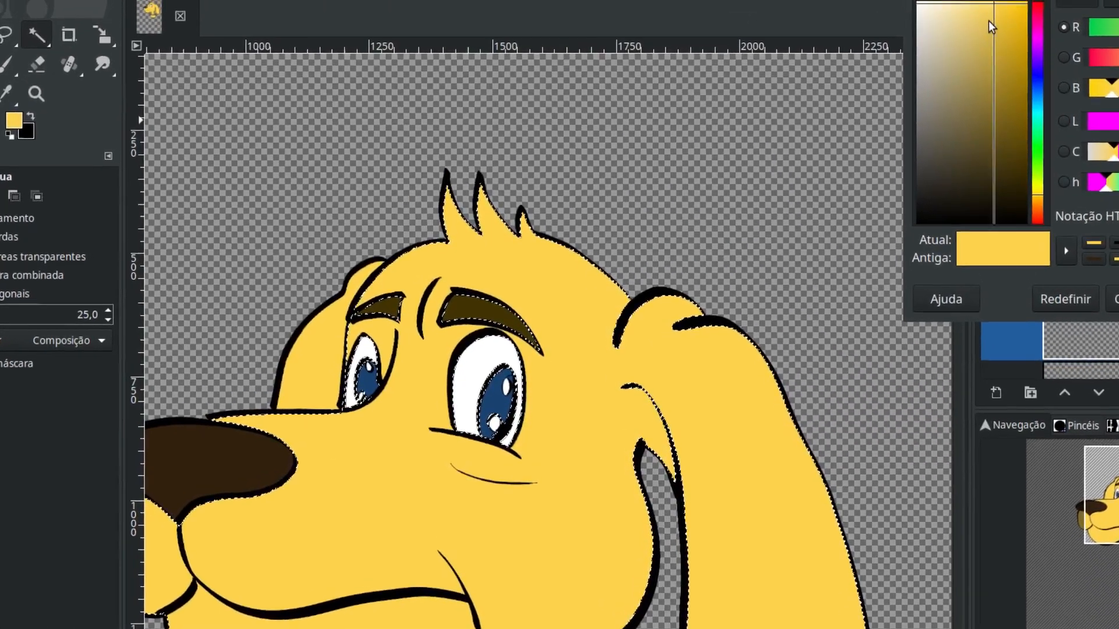
click(897, 1)
drag(984, 40, 974, 38)
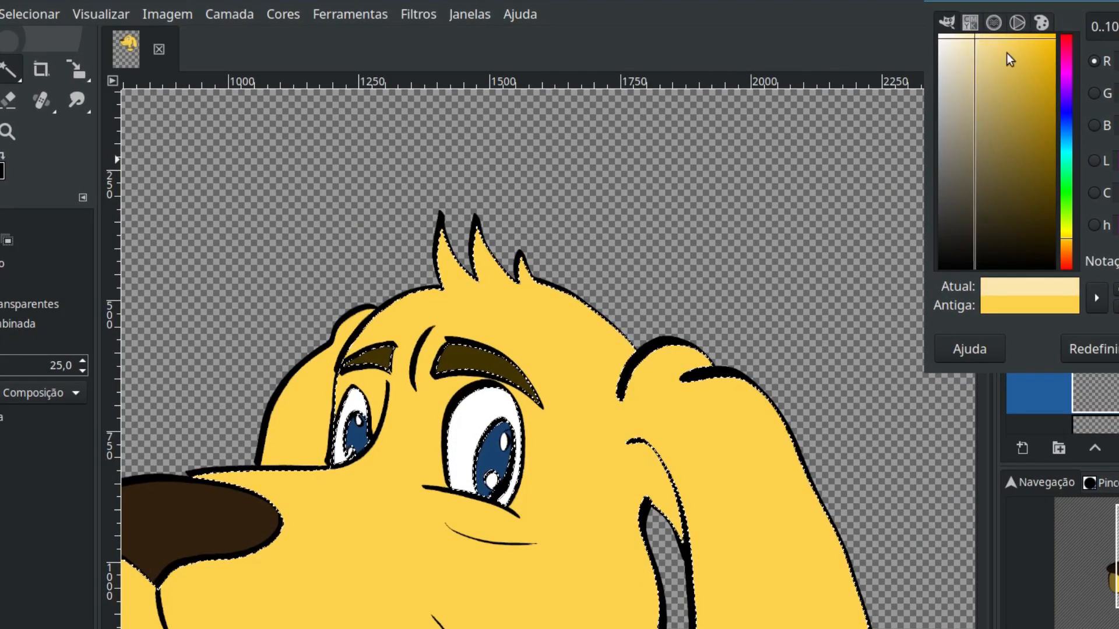
key(Return)
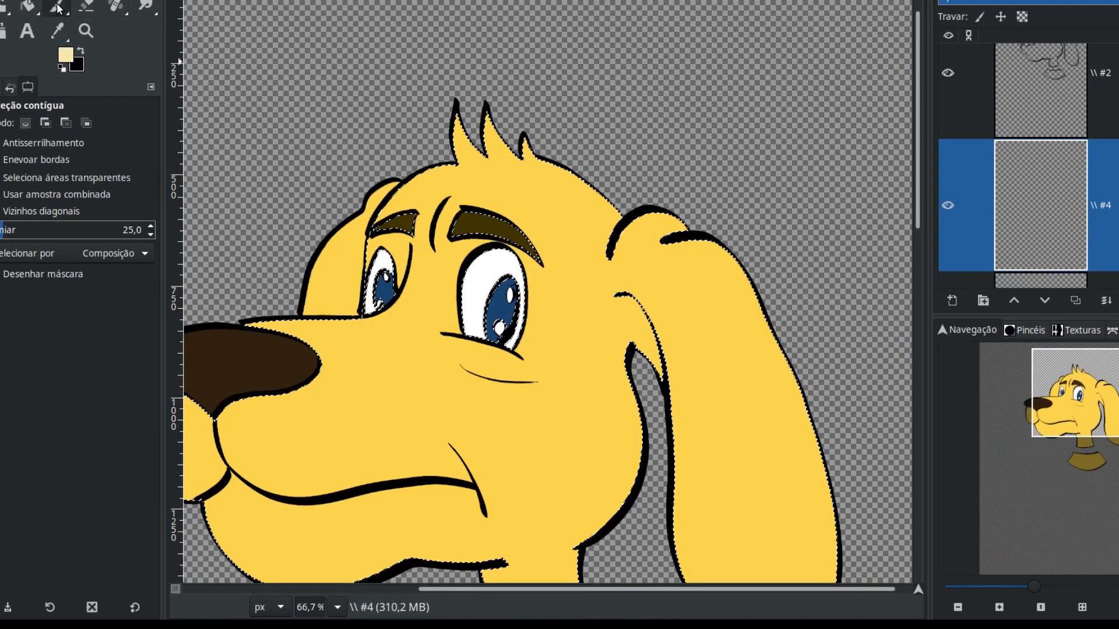
Set up the Paintbrush at size 56 and try a pale highlight stroke on the forehead
click(57, 7)
drag(2, 213, 8, 214)
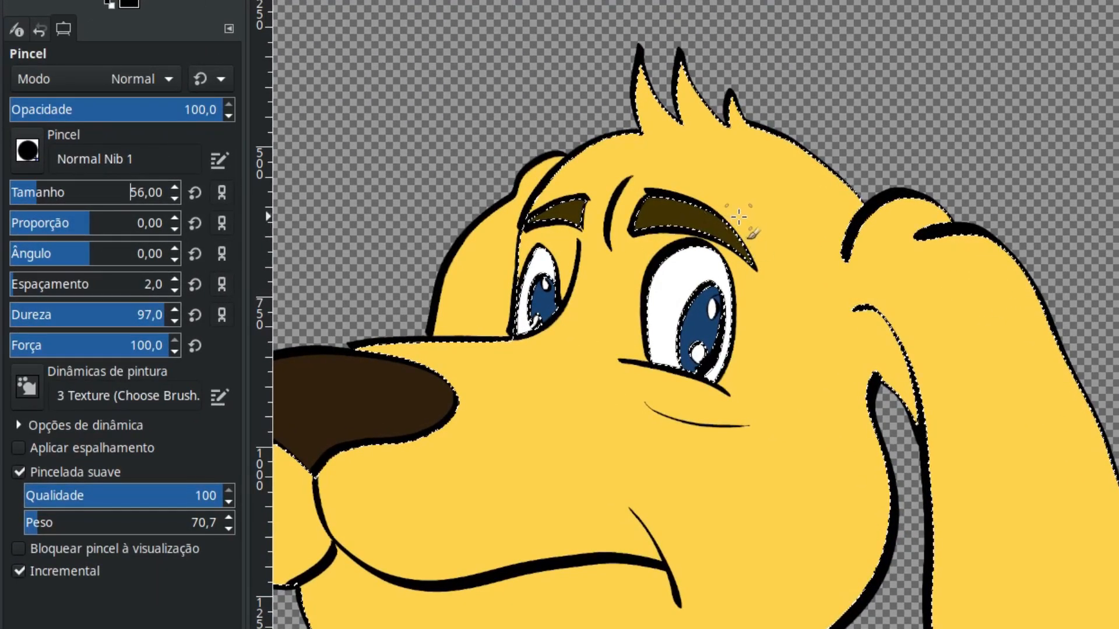
mouse_move(712, 171)
mouse_down()
mouse_move(776, 198)
mouse_move(698, 160)
mouse_up()
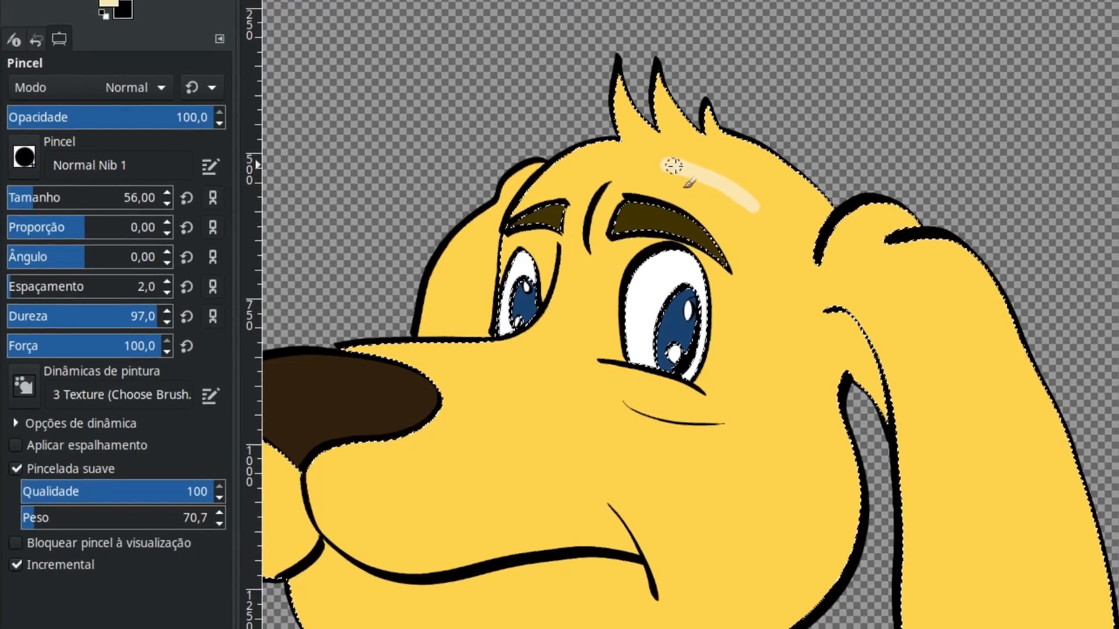
key(ctrl+z)
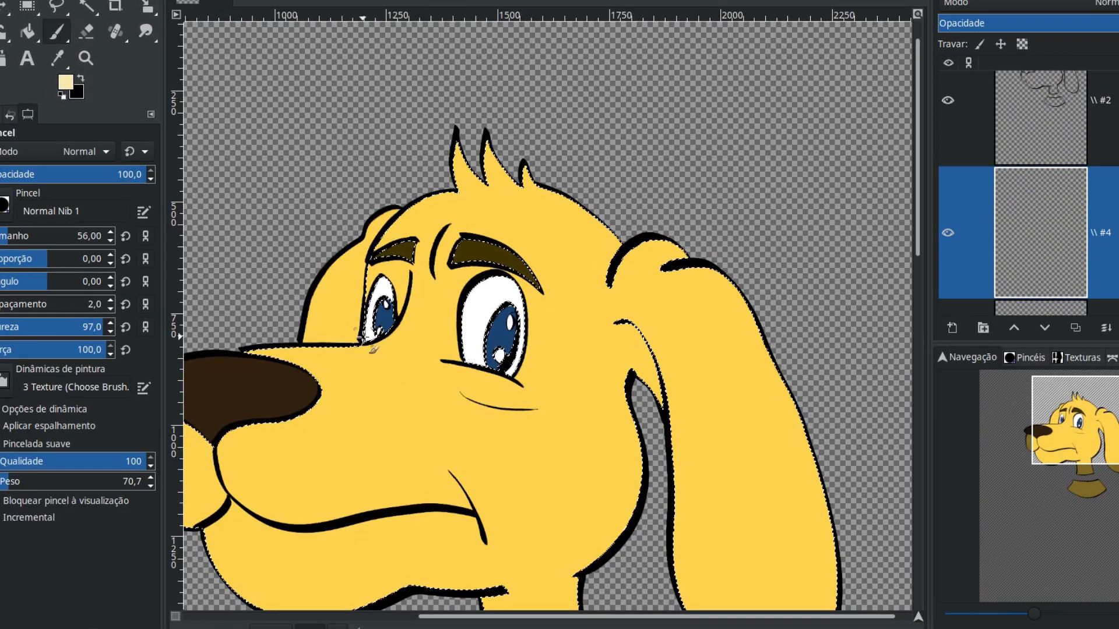
Recheck the pale foreground colour and try a highlight stroke on the upper part of the near ear
click(65, 82)
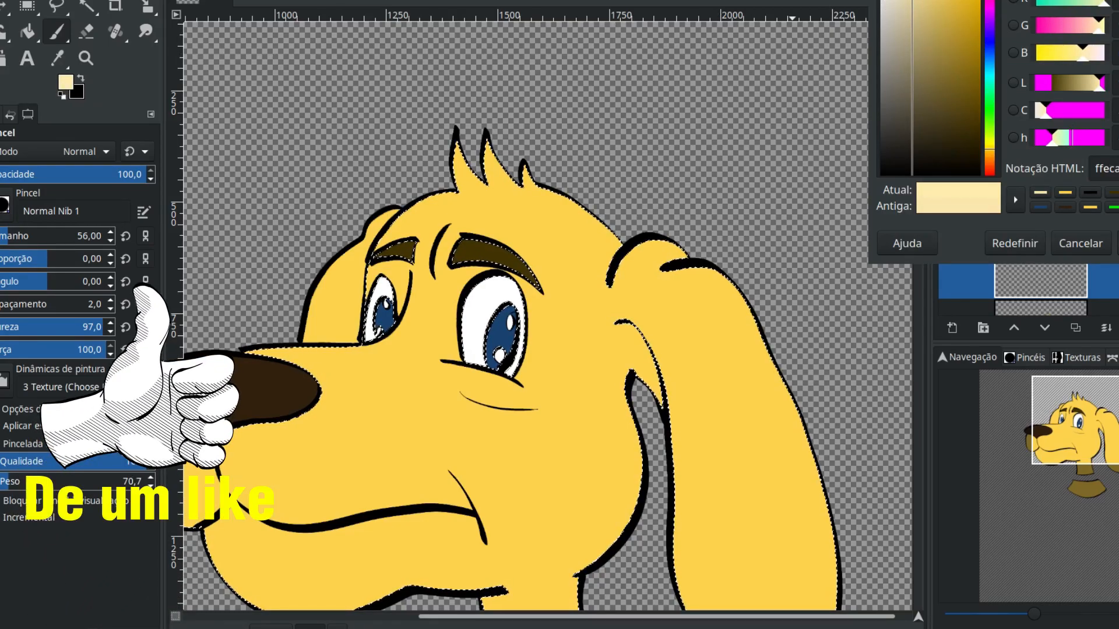
click(1118, 243)
mouse_move(689, 292)
mouse_down()
mouse_move(665, 289)
mouse_move(706, 296)
mouse_up()
key(ctrl+z)
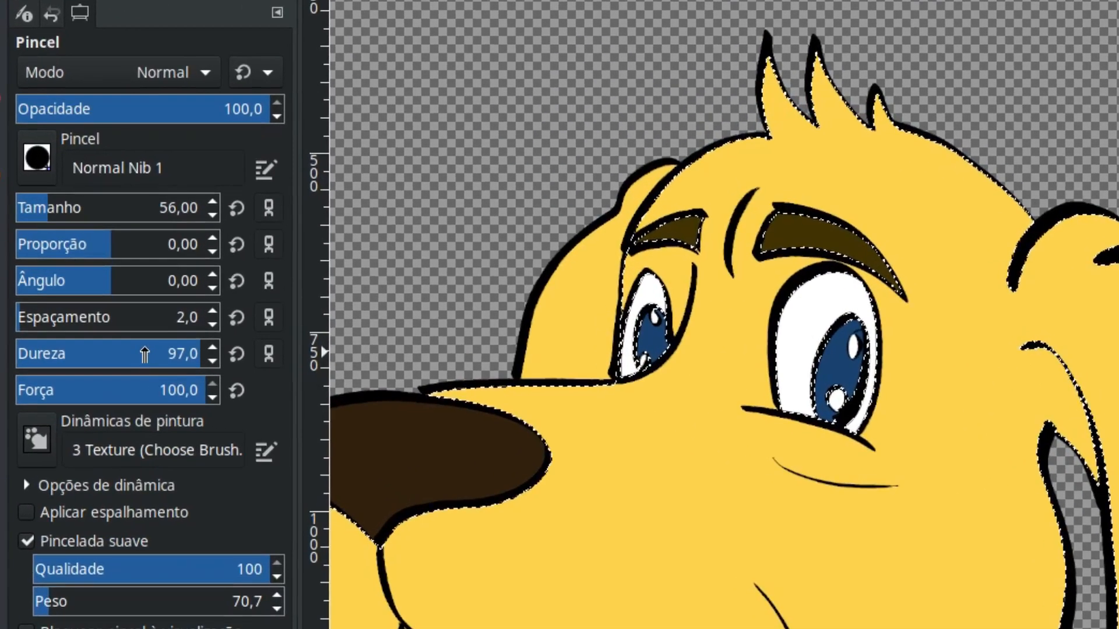
Set the brush hardness to 12 and try another highlight stroke on the forehead
drag(102, 327, 57, 327)
drag(127, 353, 209, 390)
click(64, 390)
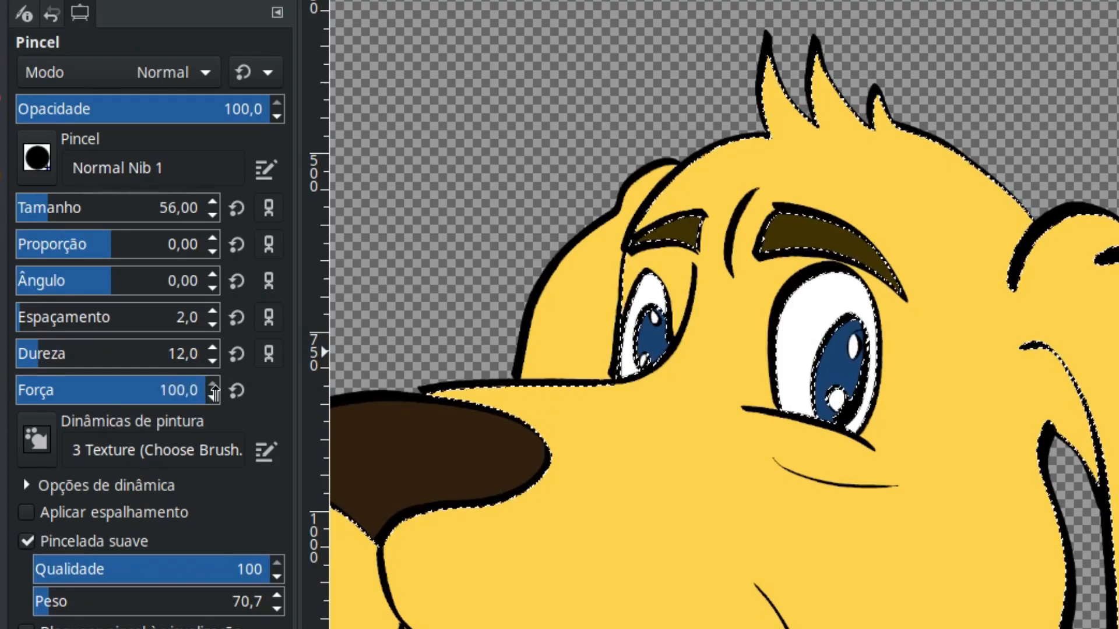
mouse_move(891, 175)
mouse_down()
mouse_move(930, 198)
mouse_move(964, 248)
mouse_move(876, 179)
mouse_move(948, 237)
mouse_up()
key(ctrl+z)
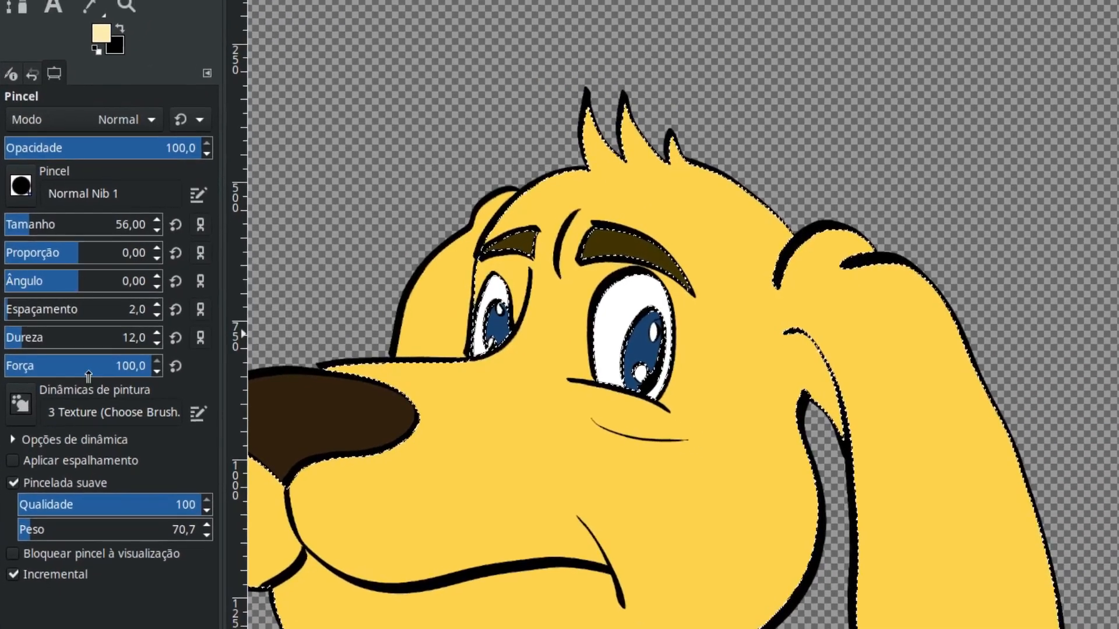
Set the brush force to 58 and hardness to 2, and try a softer forehead highlight stroke
click(88, 371)
drag(36, 344, 7, 341)
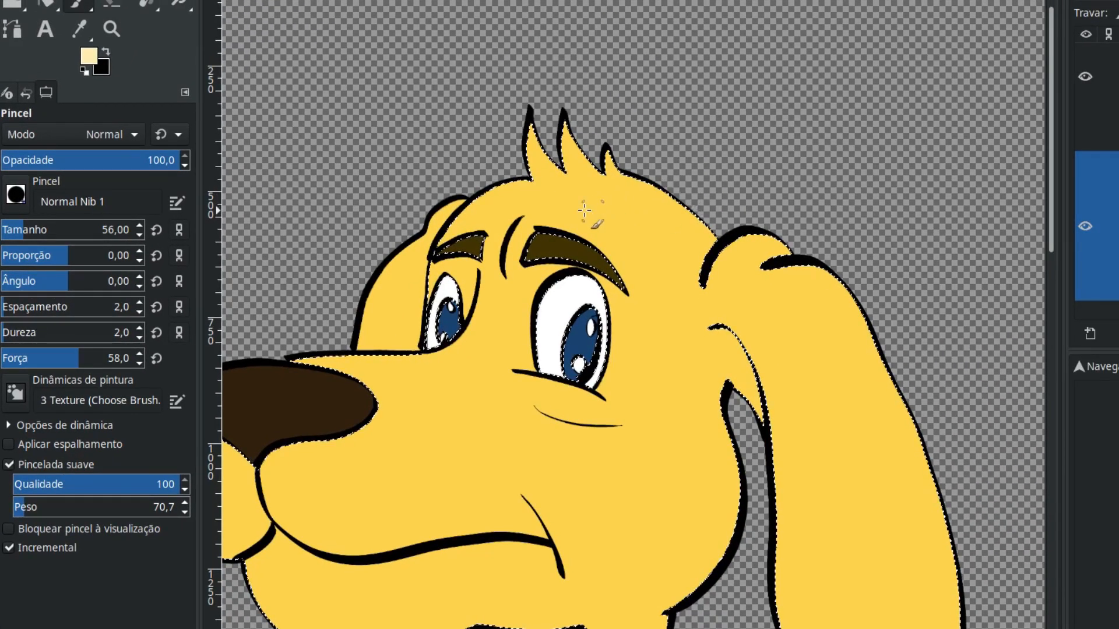
drag(585, 211, 640, 228)
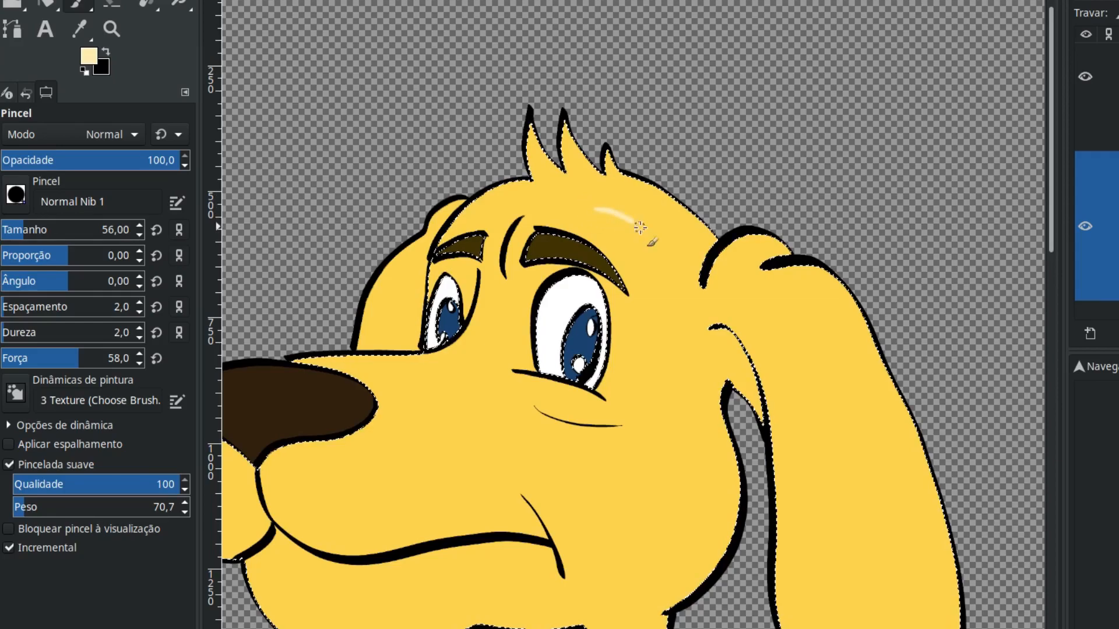
key(ctrl+z)
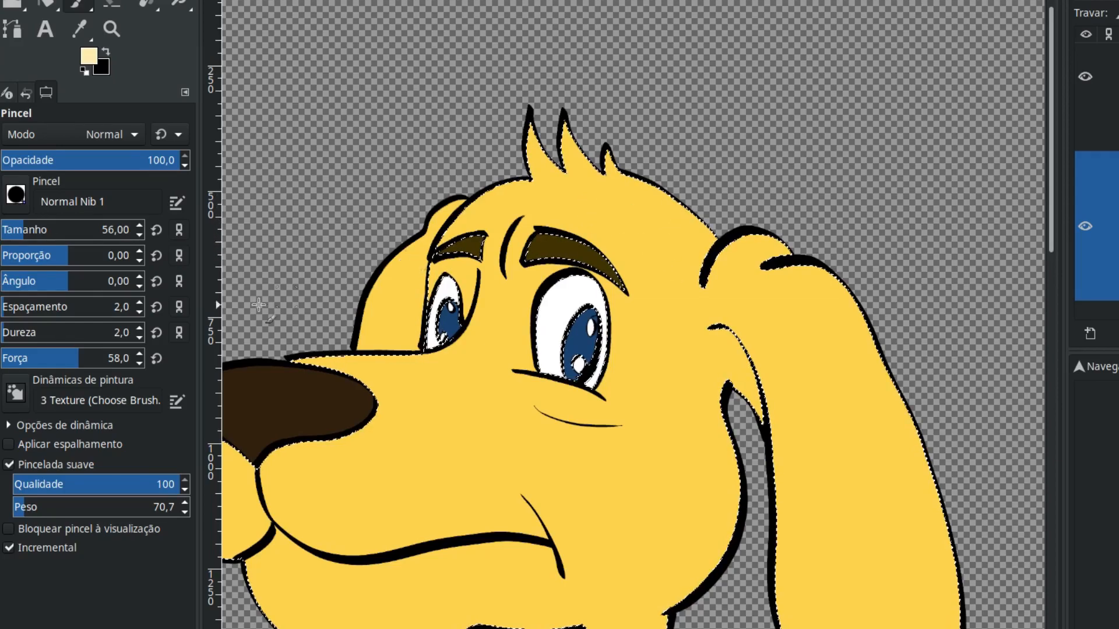
Set the brush hardness to 7 and force to 24, and try the forehead highlight again
click(8, 338)
drag(8, 338, 9, 338)
drag(82, 361, 34, 362)
mouse_move(588, 189)
mouse_down()
mouse_move(655, 240)
mouse_move(636, 229)
mouse_up()
key(ctrl+z)
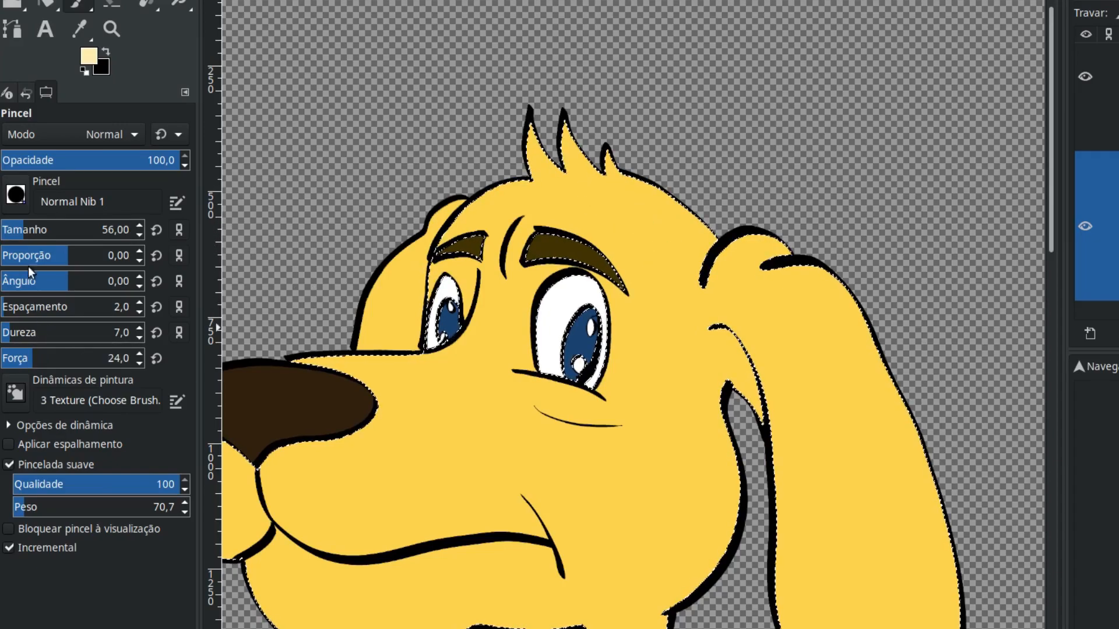
Set the brush size to 177, check the paint dynamics, and paint a soft pale highlight on the near ear's upper part
click(46, 226)
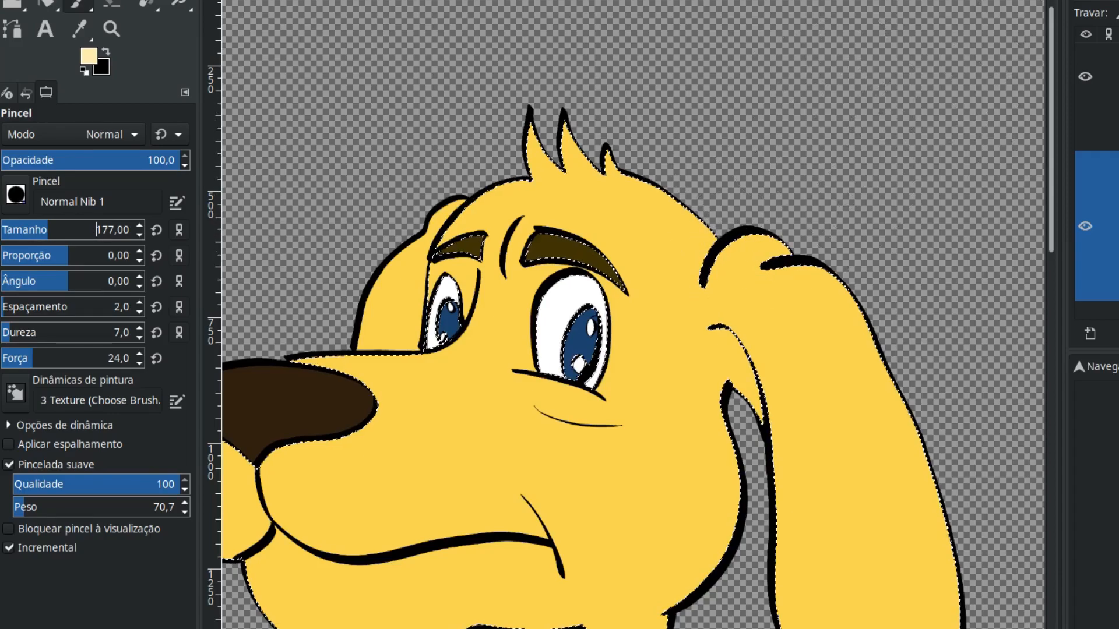
click(1114, 3)
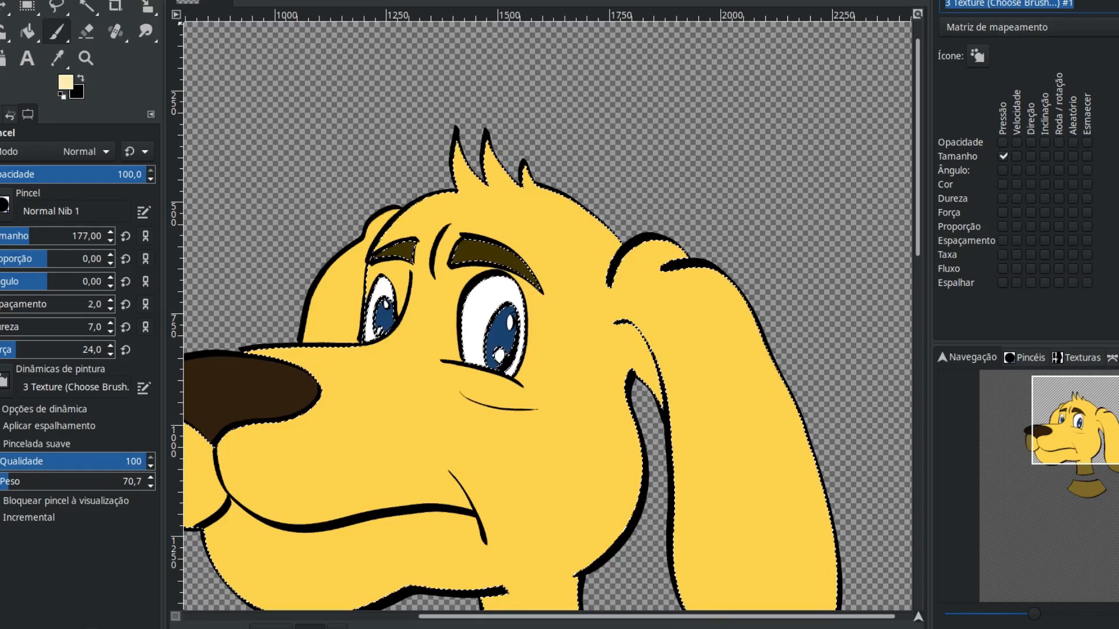
click(954, 1)
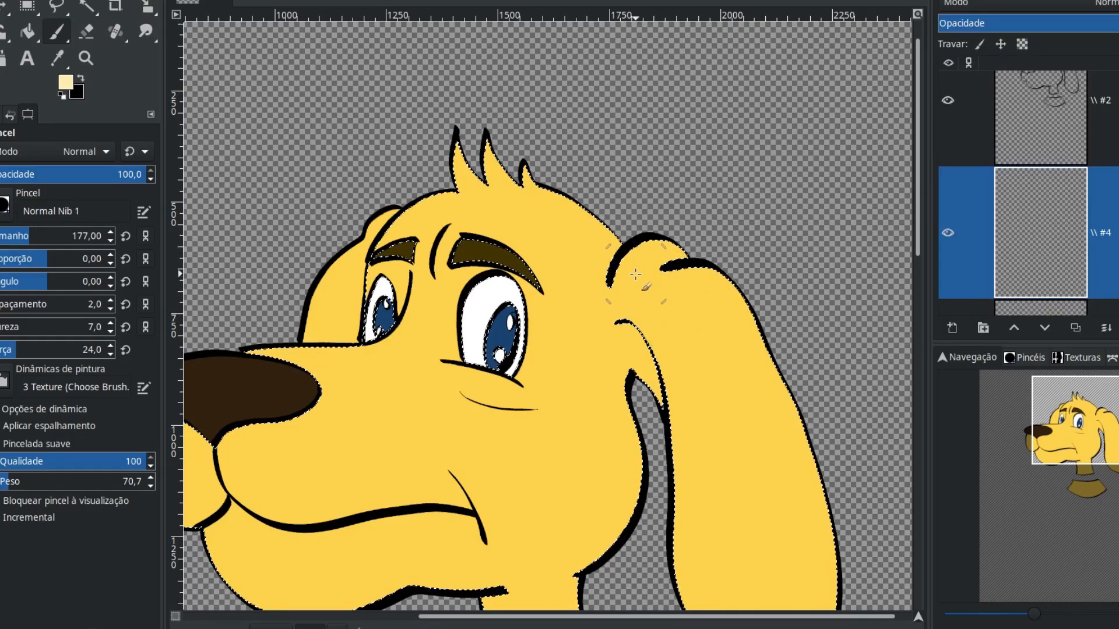
mouse_move(695, 296)
mouse_down()
mouse_move(723, 331)
mouse_move(699, 309)
mouse_up()
Compare the dog with highlight layer #4 hidden and shown
click(950, 232)
click(949, 232)
click(948, 231)
click(949, 231)
click(948, 232)
click(952, 233)
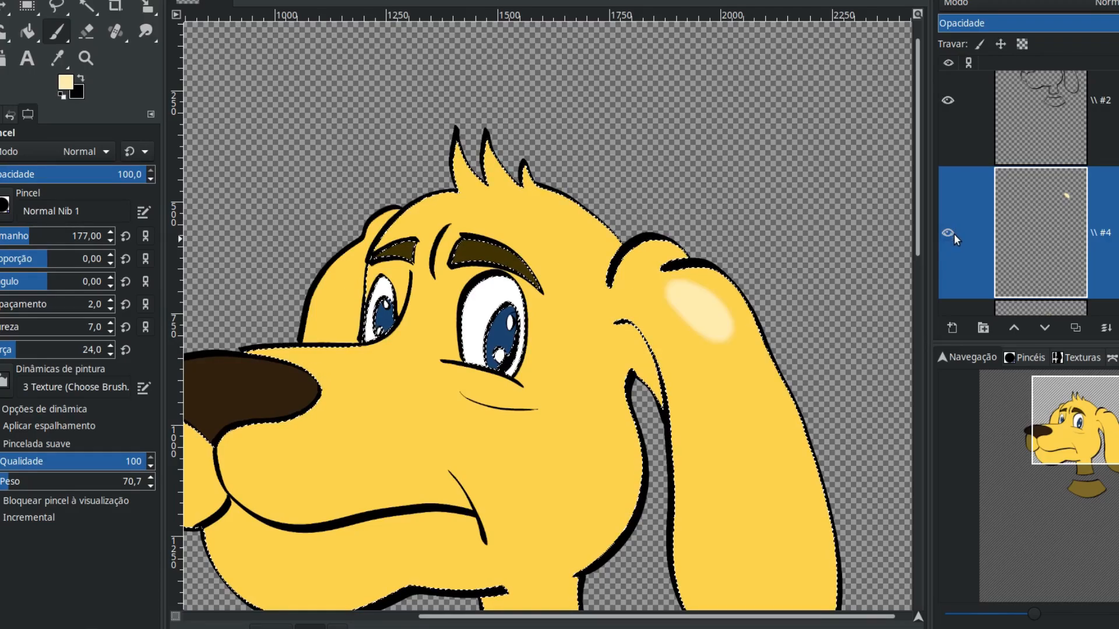
Paint soft pale highlights along the muzzle bridge beside the eye, across the forehead and on the hair tufts
mouse_move(418, 298)
mouse_down()
mouse_move(392, 357)
mouse_move(324, 367)
mouse_move(385, 358)
mouse_move(496, 297)
mouse_up()
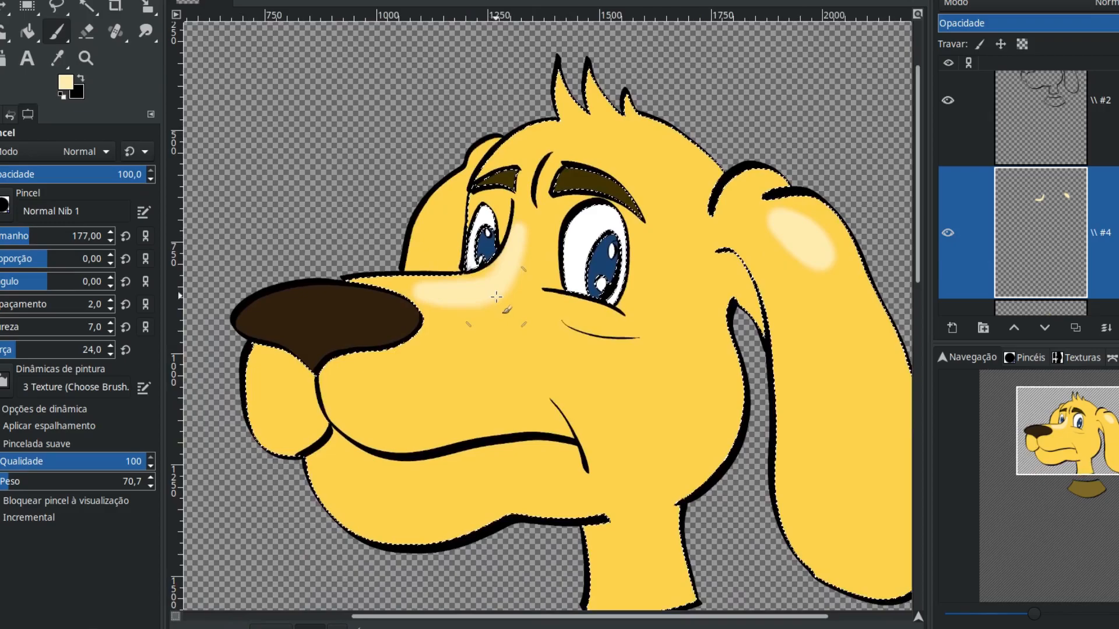
drag(469, 342, 437, 386)
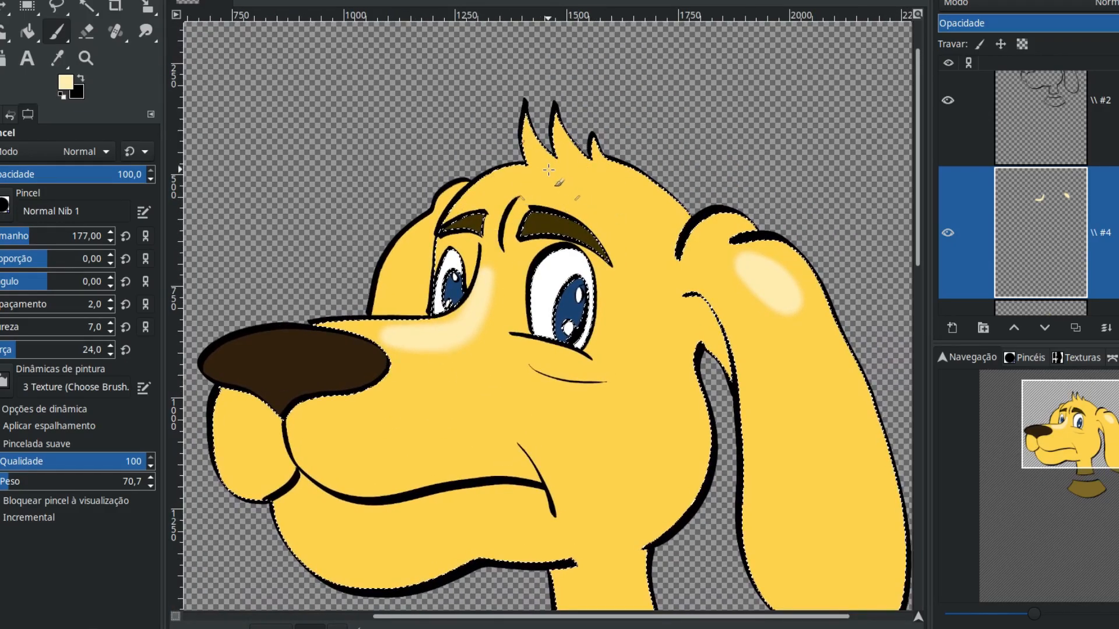
mouse_move(545, 171)
mouse_down()
mouse_move(476, 198)
mouse_move(598, 173)
mouse_move(653, 199)
mouse_move(577, 175)
mouse_up()
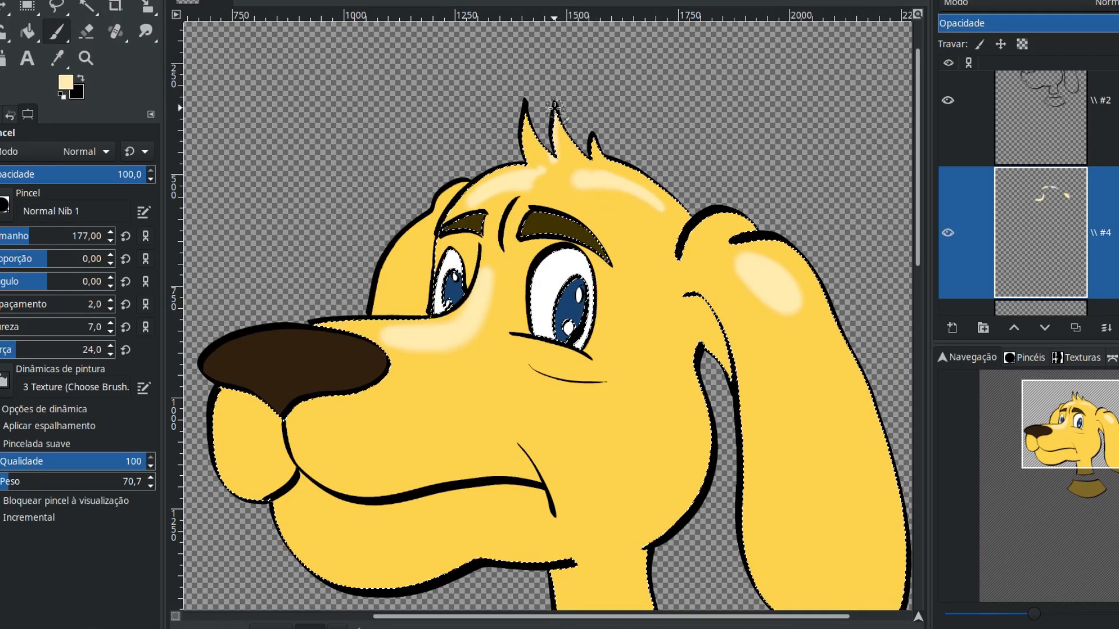
drag(521, 170, 525, 106)
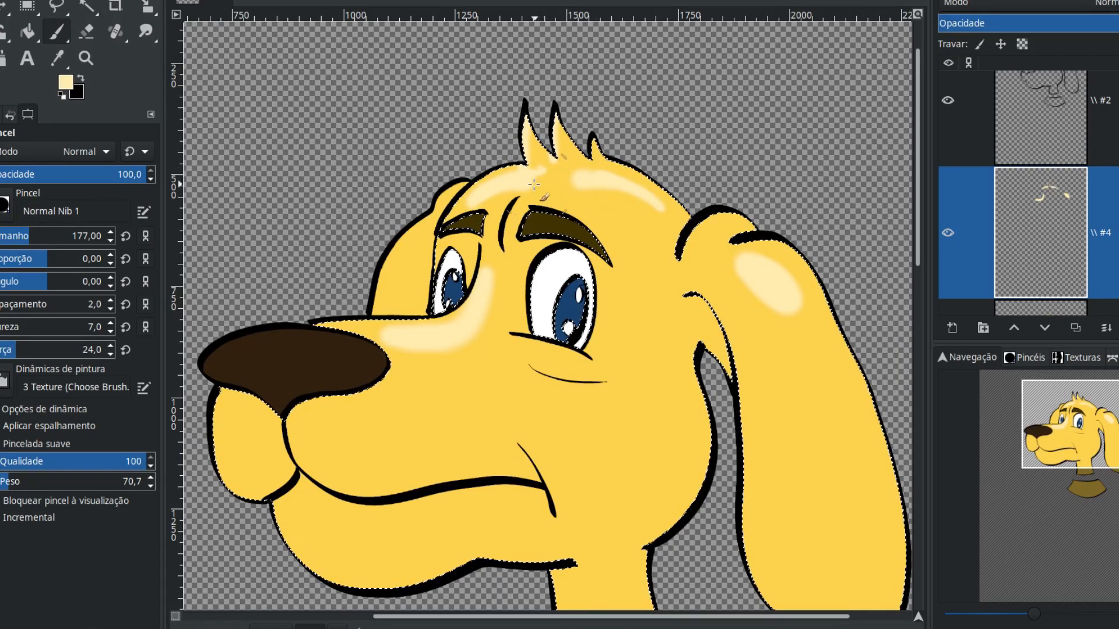
mouse_move(513, 195)
mouse_down()
mouse_move(539, 183)
mouse_move(511, 222)
mouse_move(544, 180)
mouse_move(593, 189)
mouse_move(533, 181)
mouse_move(573, 192)
mouse_up()
Paint pale highlights below the near eye, on both front muzzle lobes and along the front of the lower jaw
drag(533, 358, 567, 366)
mouse_move(305, 429)
mouse_down()
mouse_move(333, 409)
mouse_move(307, 429)
mouse_move(337, 418)
mouse_move(333, 469)
mouse_move(326, 416)
mouse_move(316, 451)
mouse_move(350, 414)
mouse_up()
mouse_move(228, 411)
mouse_down()
mouse_move(218, 440)
mouse_move(238, 401)
mouse_move(234, 469)
mouse_up()
drag(298, 388, 341, 319)
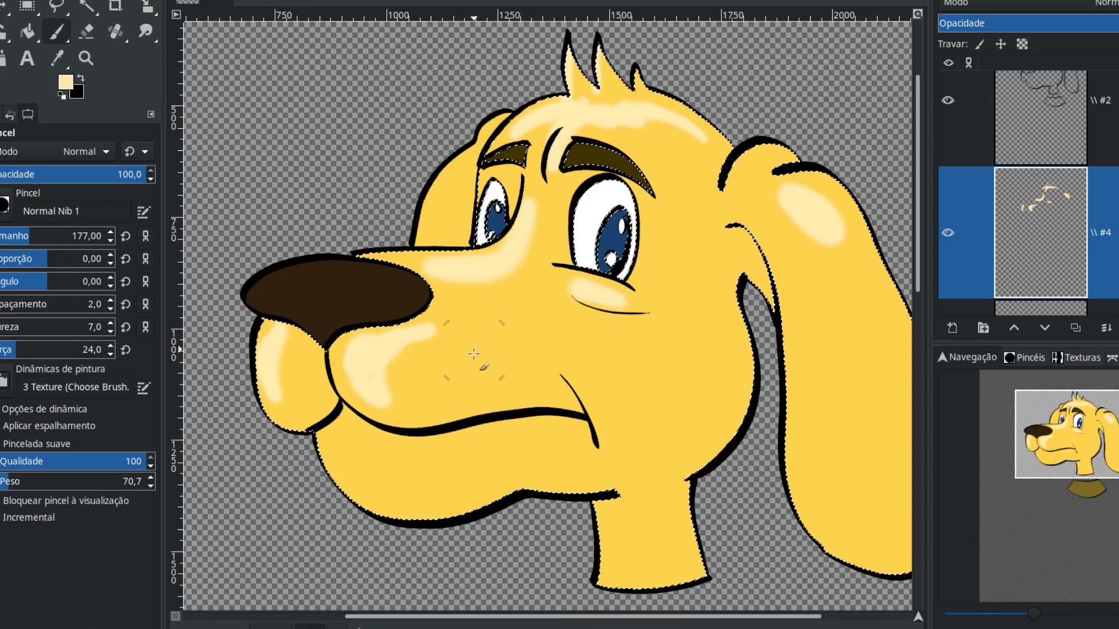
mouse_move(331, 433)
mouse_down()
mouse_move(379, 494)
mouse_move(338, 476)
mouse_move(327, 443)
mouse_move(357, 491)
mouse_move(402, 510)
mouse_up()
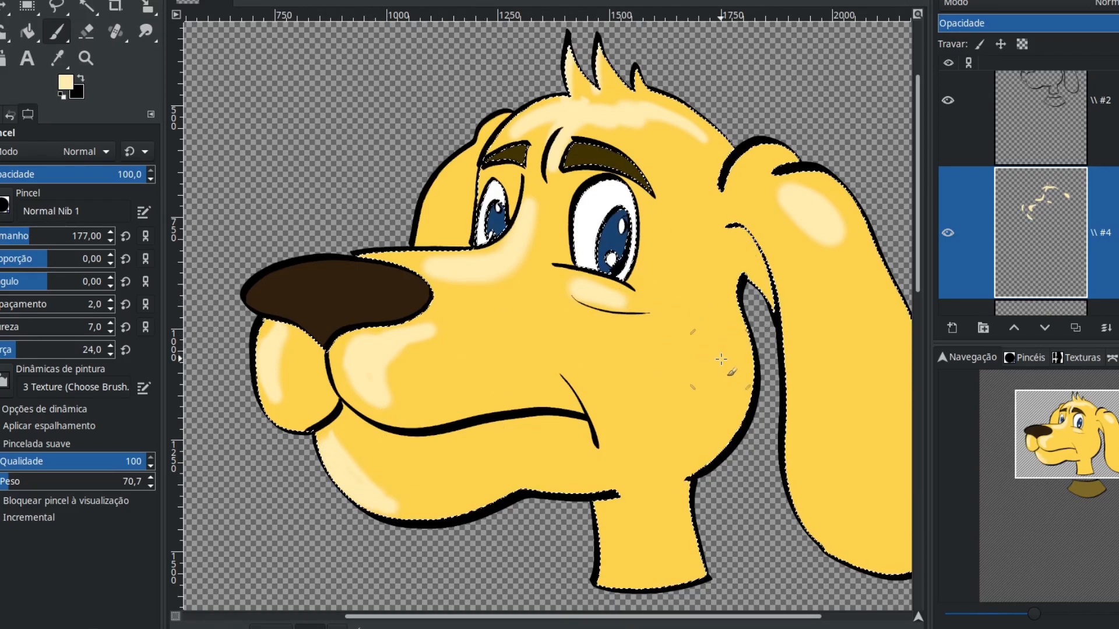
Paint pale highlights along the rear cheek edge, on the muzzle's side, behind the mouth corner and on the underside of the jaw
mouse_move(746, 339)
mouse_down()
mouse_move(751, 369)
mouse_move(692, 461)
mouse_move(729, 323)
mouse_move(723, 419)
mouse_move(679, 481)
mouse_up()
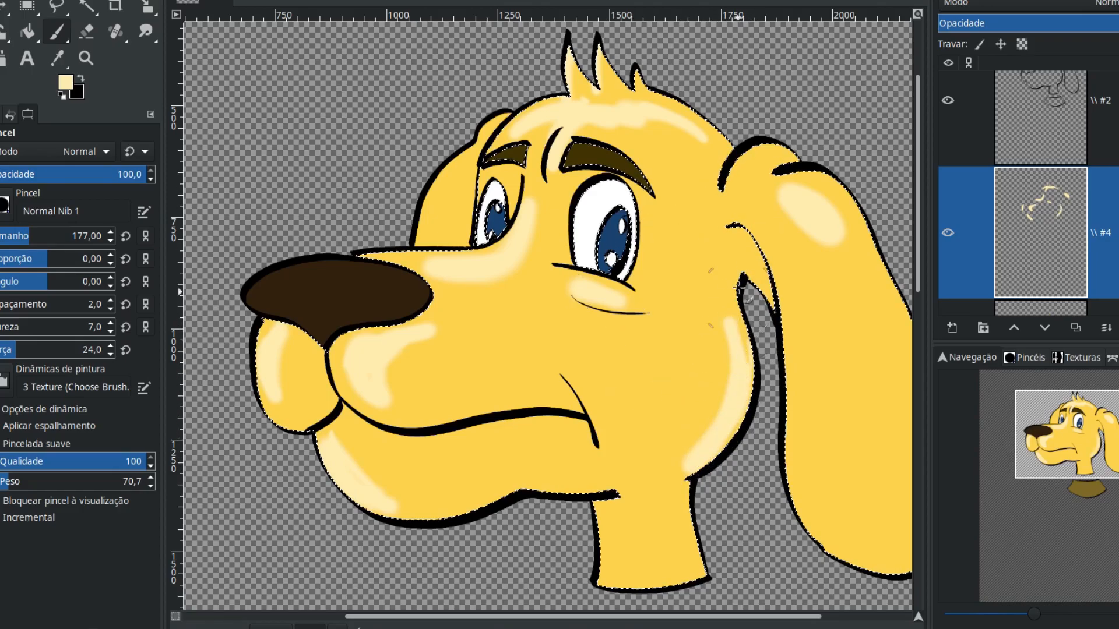
mouse_move(569, 340)
mouse_down()
mouse_move(599, 370)
mouse_move(600, 392)
mouse_up()
mouse_move(526, 466)
mouse_down()
mouse_move(572, 472)
mouse_move(530, 467)
mouse_up()
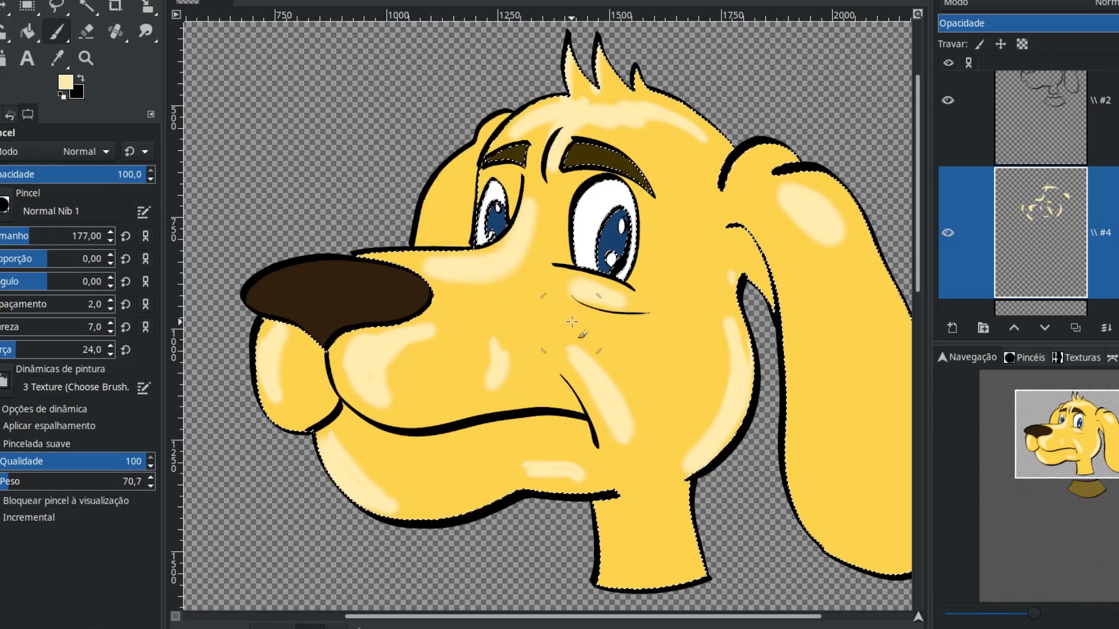
Paint pale highlights on both sides of the near ear's lower part, beside its inner fold and on the top of its base
scroll(286, 290, right, 4)
mouse_move(699, 381)
mouse_down()
mouse_move(692, 501)
mouse_move(698, 399)
mouse_move(708, 420)
mouse_move(689, 530)
mouse_move(702, 411)
mouse_move(692, 521)
mouse_up()
mouse_move(599, 495)
mouse_down()
mouse_move(579, 435)
mouse_move(595, 442)
mouse_move(592, 408)
mouse_up()
drag(594, 373, 651, 512)
mouse_move(605, 347)
mouse_down()
mouse_move(633, 408)
mouse_move(703, 220)
mouse_up()
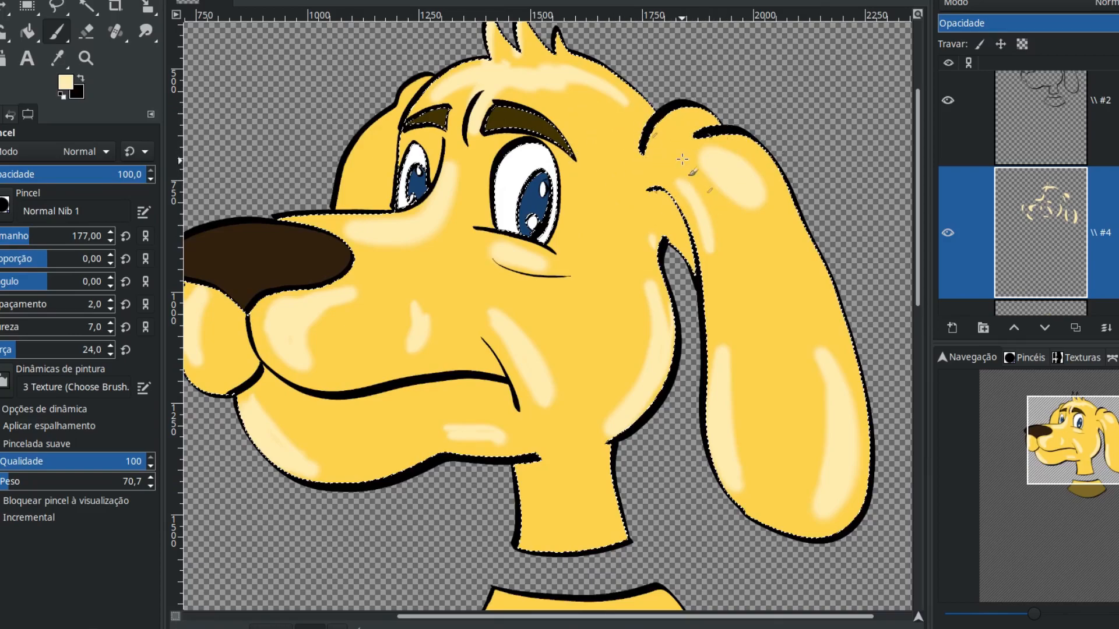
mouse_move(683, 114)
mouse_down()
mouse_move(708, 119)
mouse_move(681, 112)
mouse_up()
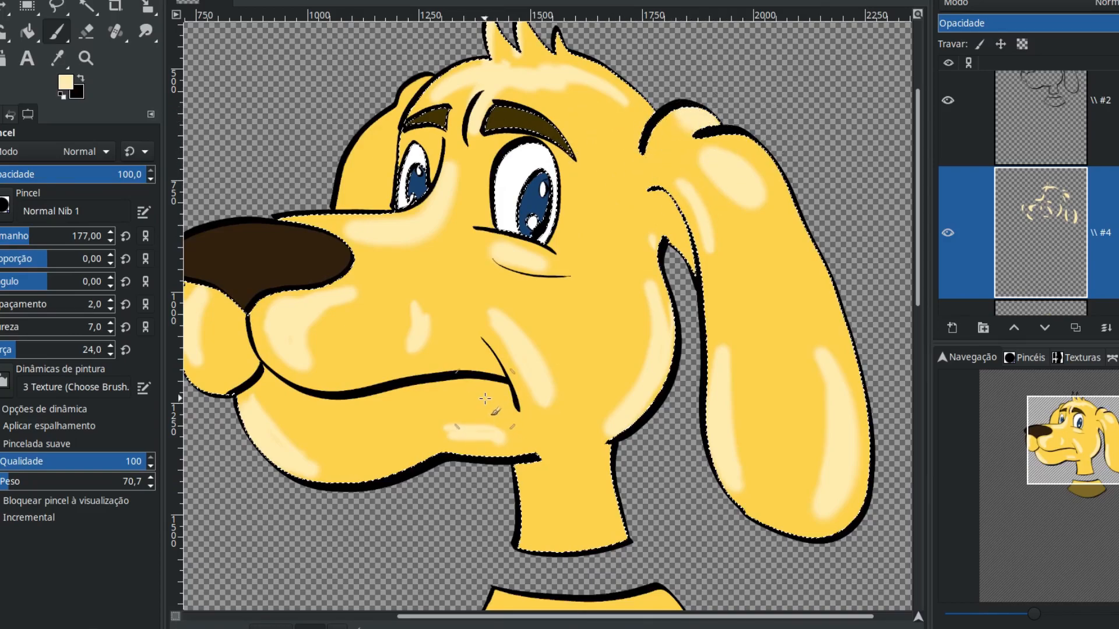
Change the foreground colour to a dark orange-brown and paint a shadow along the near ear's inner fold
click(66, 82)
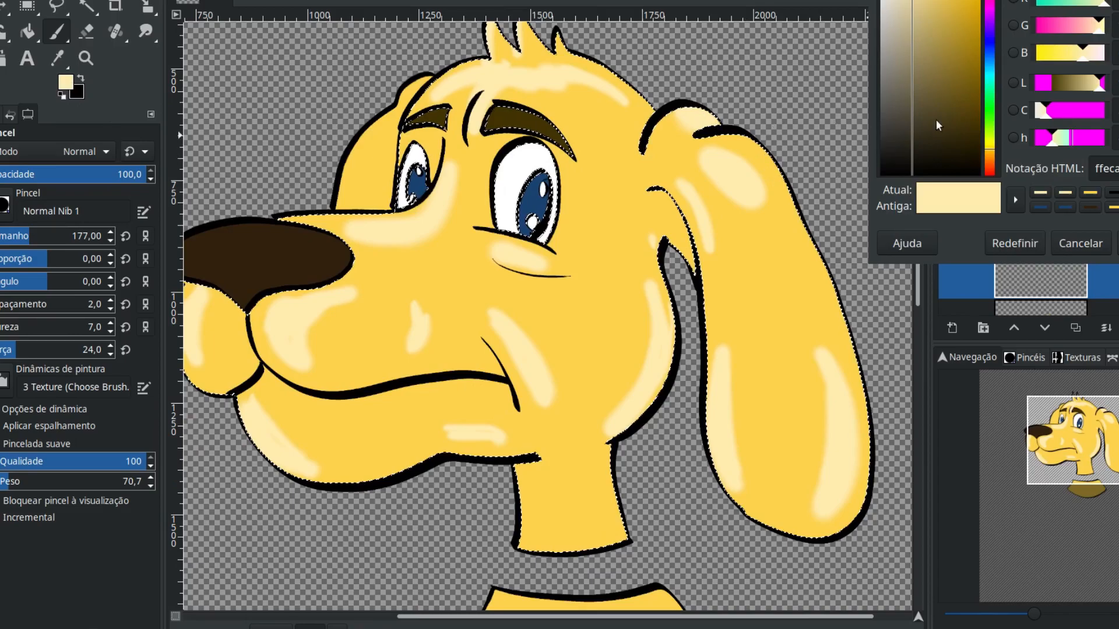
drag(975, 48, 980, 56)
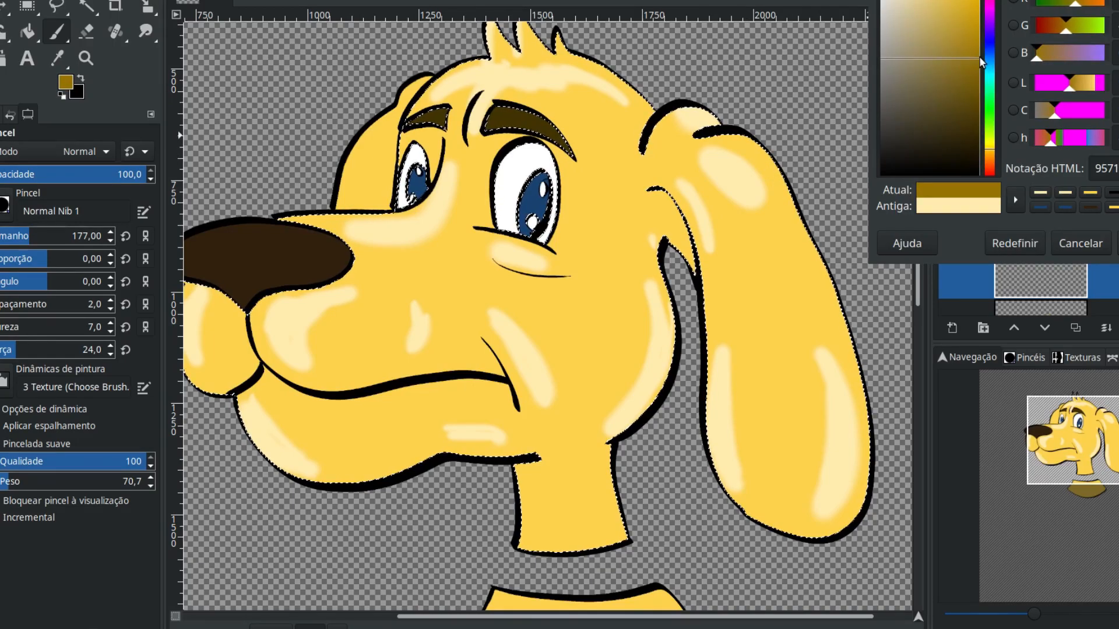
drag(990, 152, 993, 159)
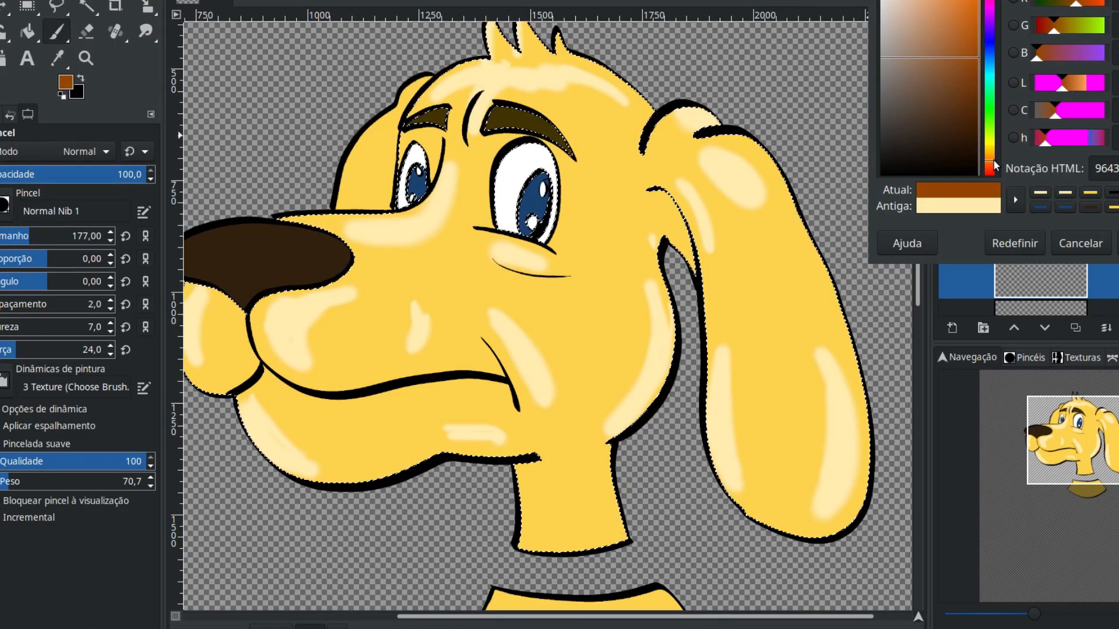
click(974, 53)
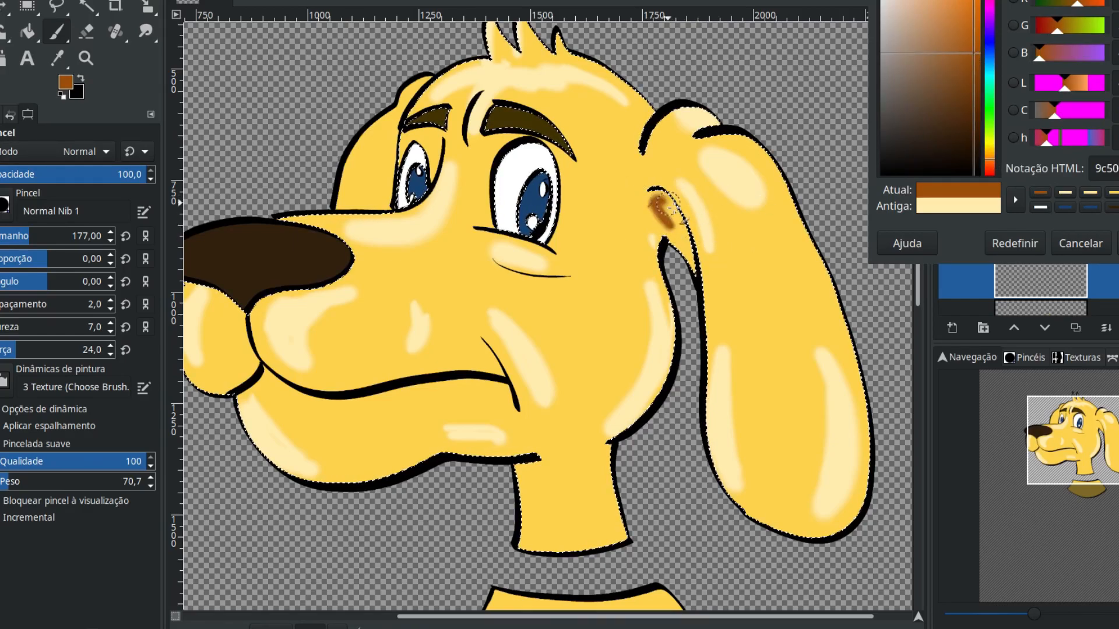
drag(671, 224, 668, 208)
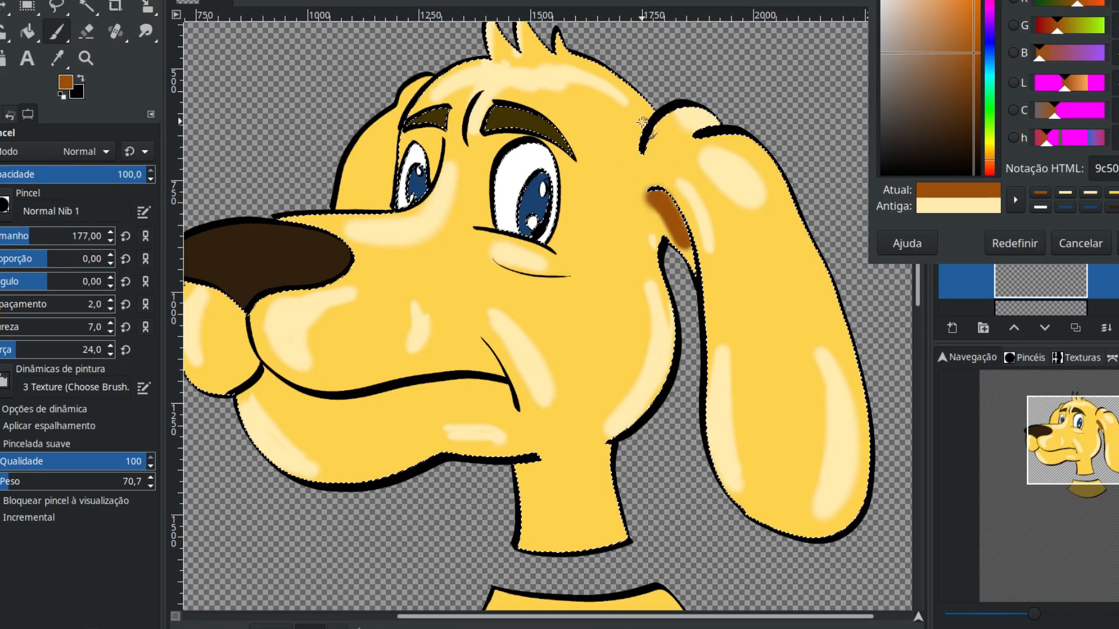
Paint brown shadows in front of the ear base, around the mouth corner, beneath the lip, under the near eye and beside the brow crease
drag(640, 152, 653, 197)
drag(474, 336, 506, 401)
mouse_move(426, 386)
mouse_down()
mouse_move(343, 409)
mouse_move(271, 378)
mouse_move(239, 400)
mouse_move(263, 375)
mouse_move(298, 396)
mouse_move(362, 404)
mouse_move(489, 392)
mouse_up()
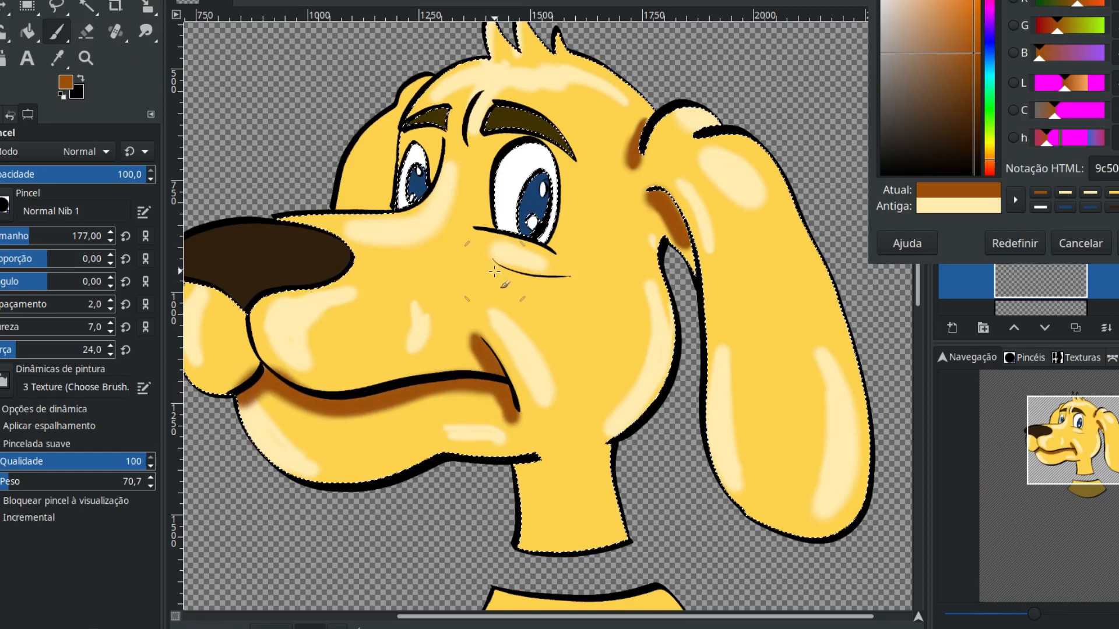
drag(548, 269, 563, 272)
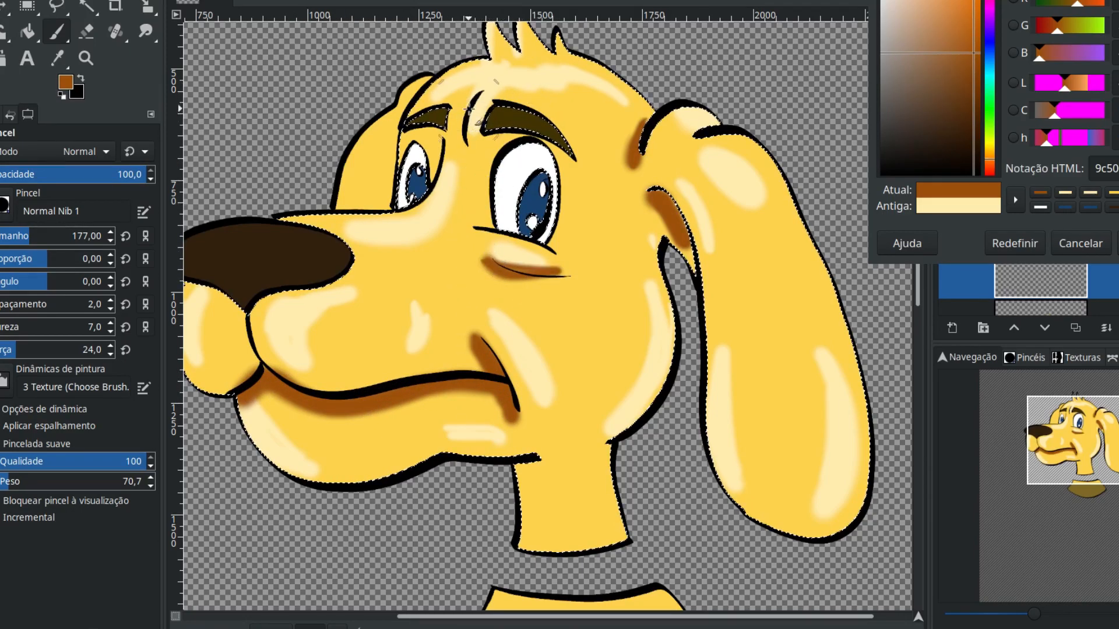
drag(474, 93, 470, 141)
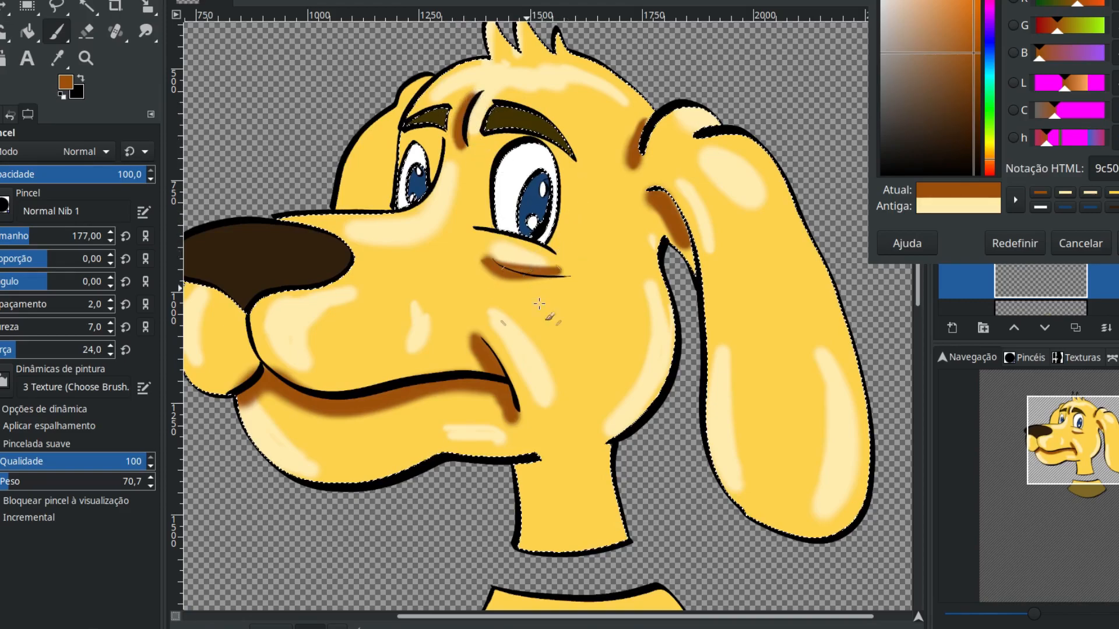
Add brown shadow strokes on the near ear's middle and upper fold, and on the neck beneath the jaw
drag(748, 250, 727, 222)
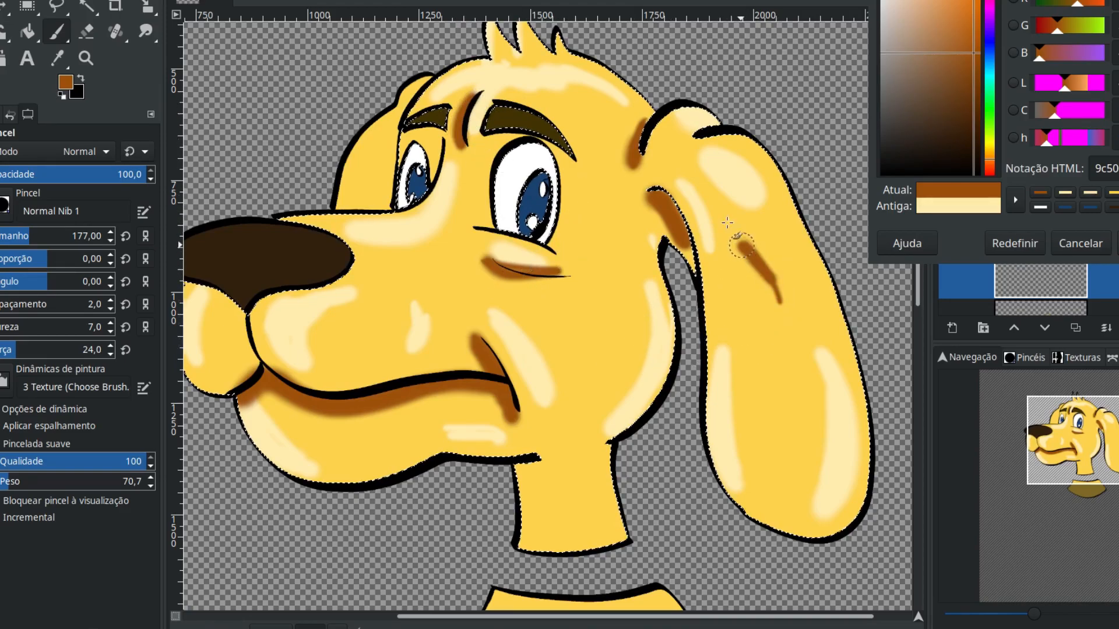
drag(767, 376, 773, 396)
mouse_move(676, 439)
mouse_down()
mouse_move(652, 289)
mouse_move(662, 380)
mouse_move(685, 396)
mouse_up()
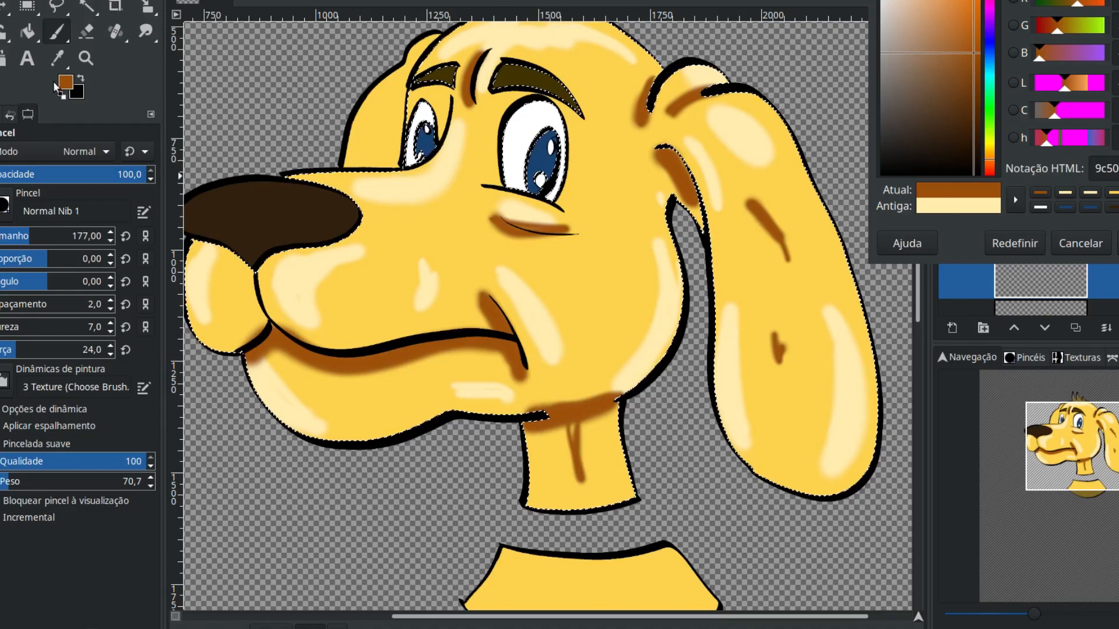
Restore the pale yellow foreground colour and paint a highlight along the jaw edge above the neck shadow
click(1065, 193)
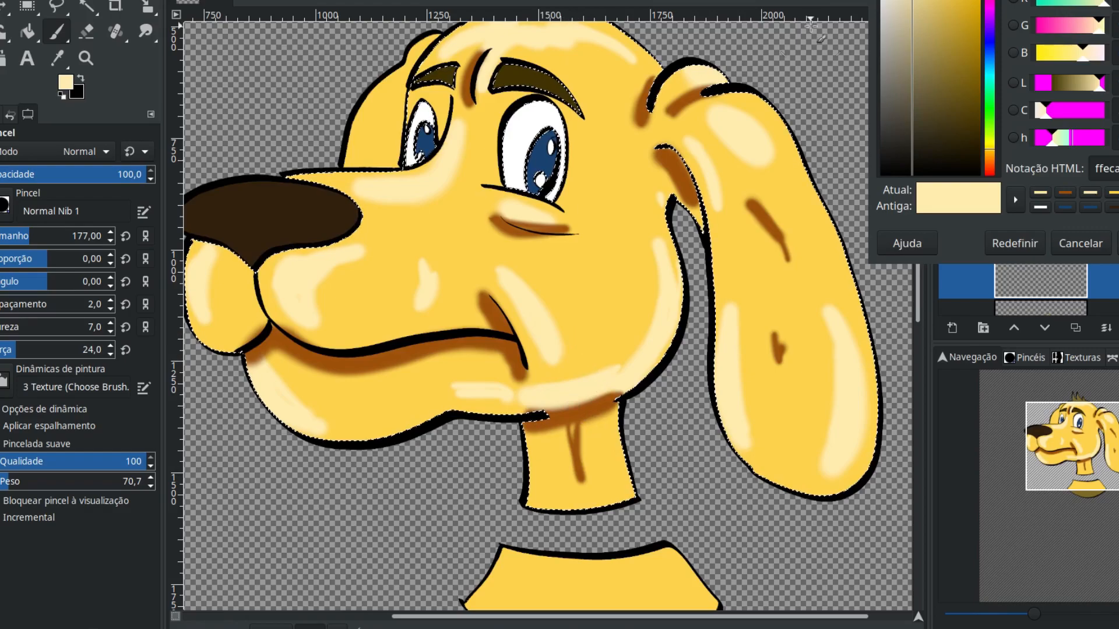
click(1116, 243)
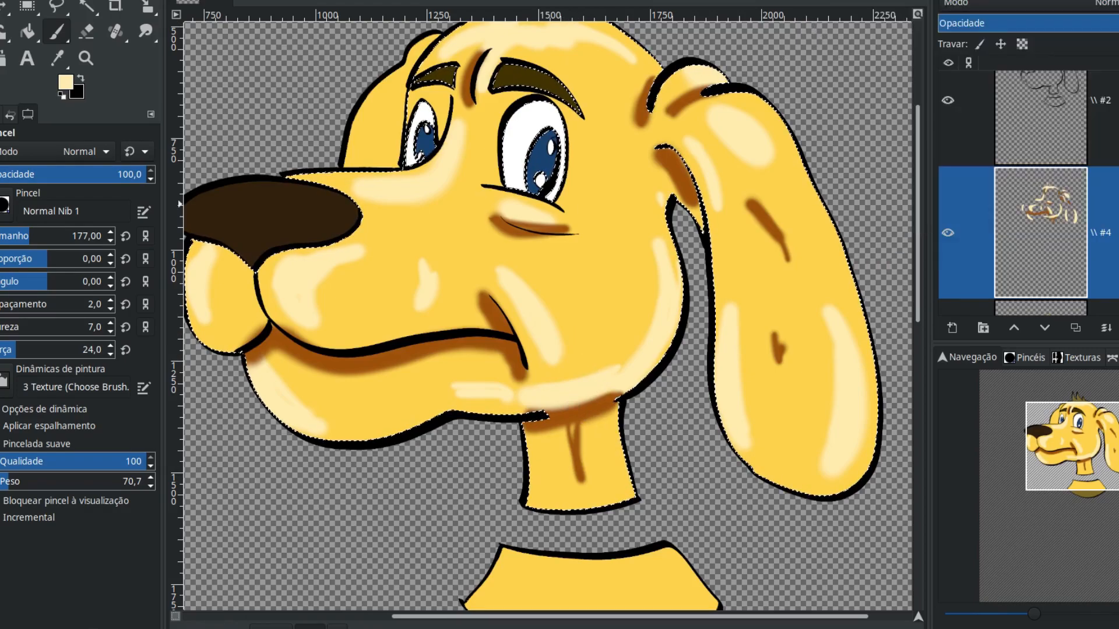
click(964, 609)
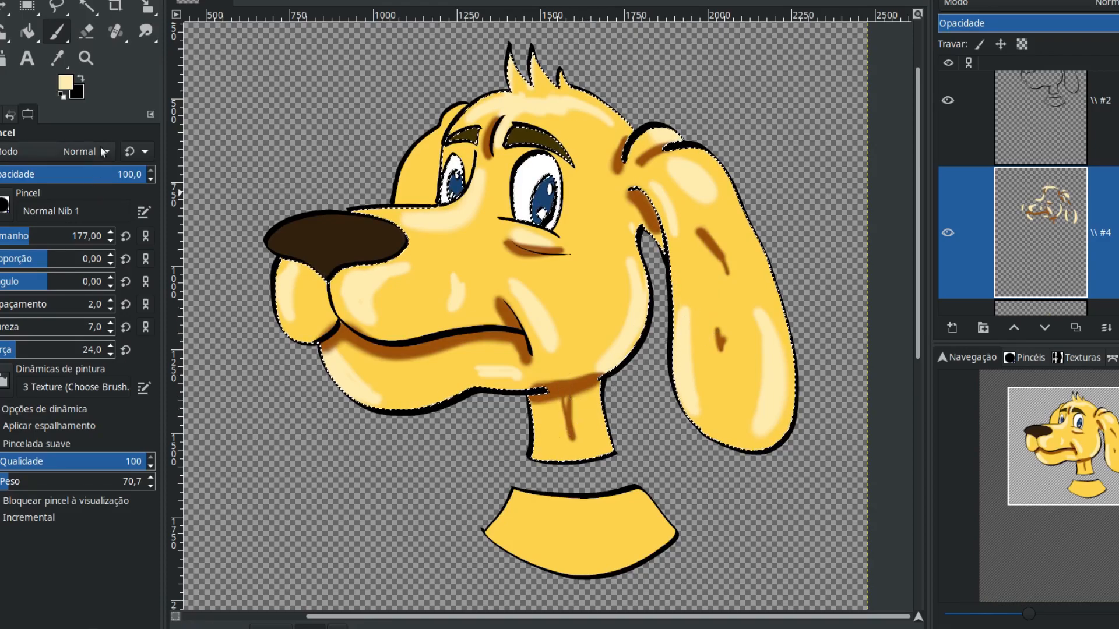
Smudge the ends of the small pale highlight on the side of the muzzle with the Smudge tool
click(147, 32)
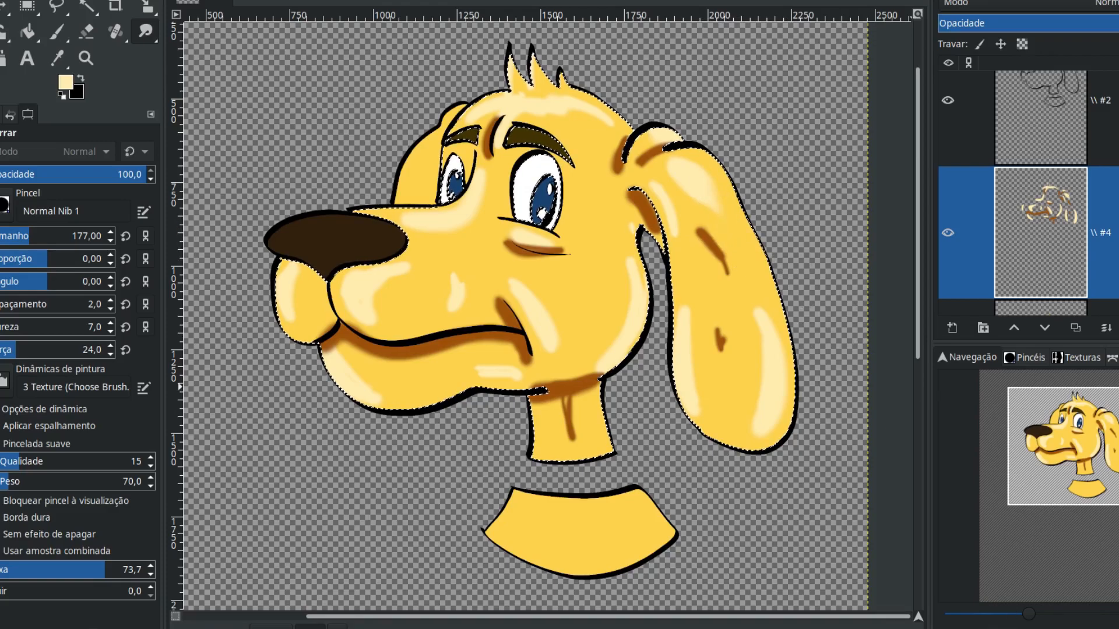
scroll(545, 332, up, 3)
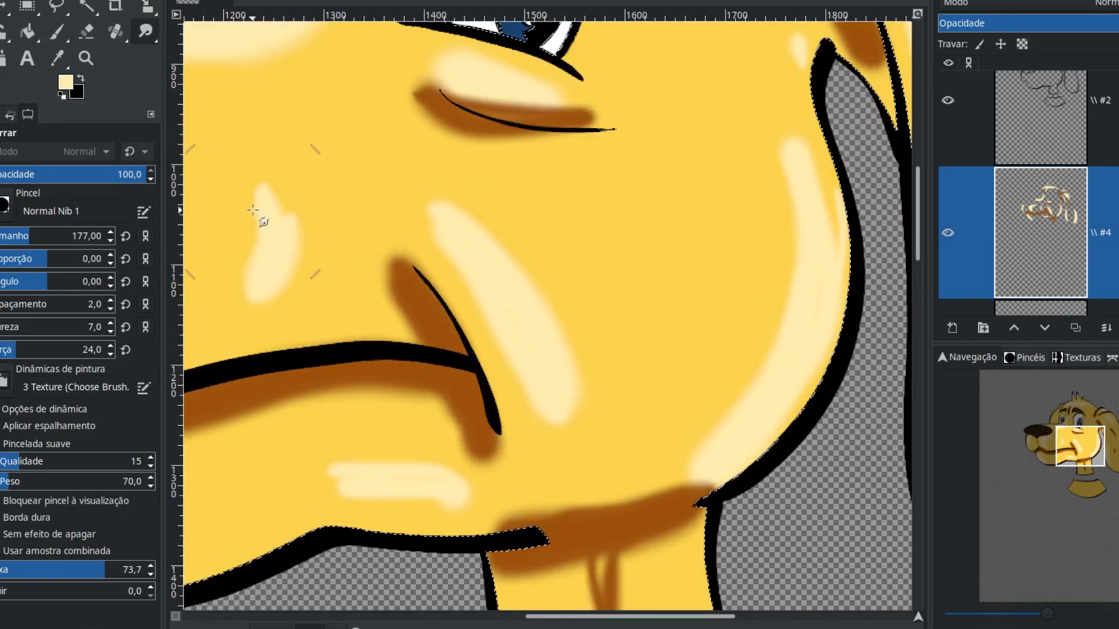
mouse_move(278, 250)
mouse_down()
mouse_move(292, 158)
mouse_move(289, 219)
mouse_move(247, 312)
mouse_move(511, 280)
mouse_up()
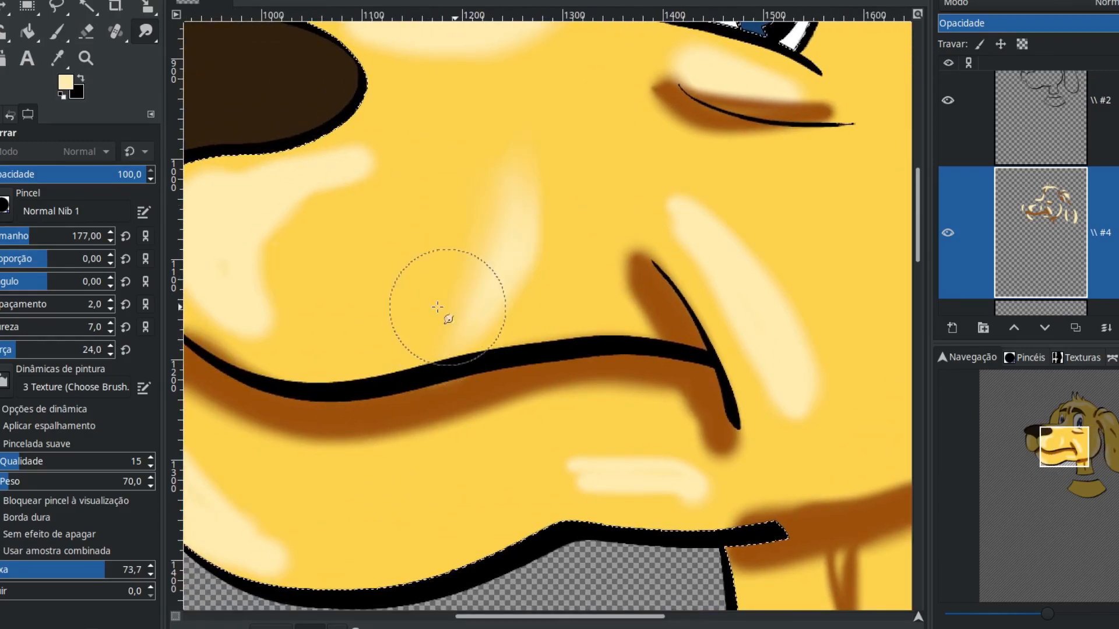
Smudge the edges of the large pale highlight on the near muzzle lobe until it blends into the base yellow
drag(313, 187, 393, 109)
drag(322, 177, 325, 172)
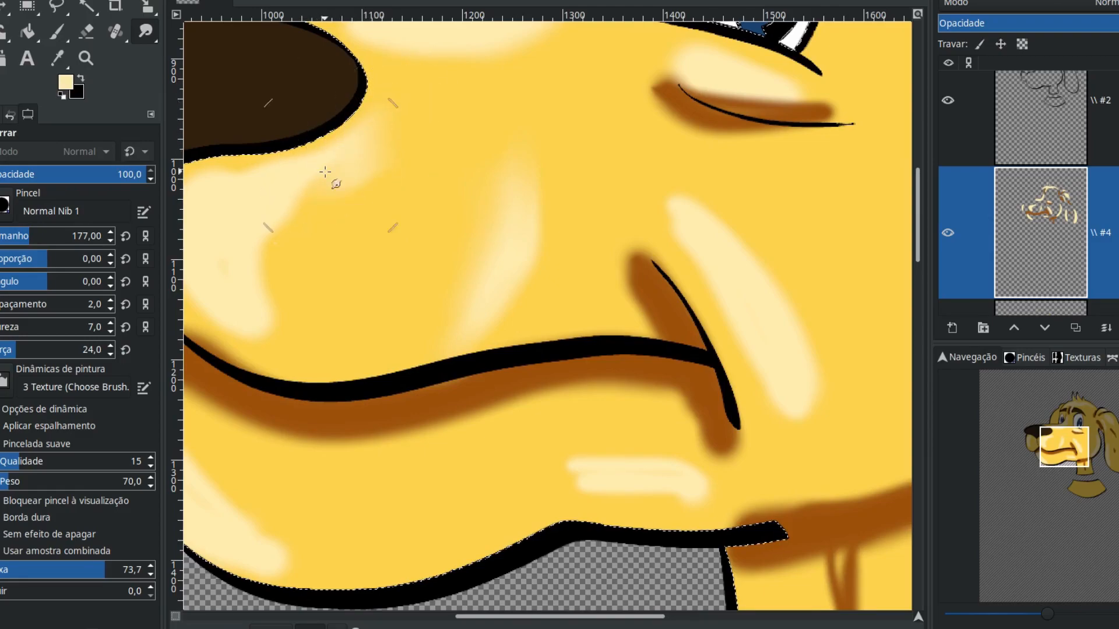
mouse_move(252, 271)
mouse_down()
mouse_move(260, 330)
mouse_move(229, 316)
mouse_move(274, 344)
mouse_up()
drag(354, 352, 574, 364)
mouse_move(401, 286)
mouse_down()
mouse_move(385, 270)
mouse_move(399, 194)
mouse_up()
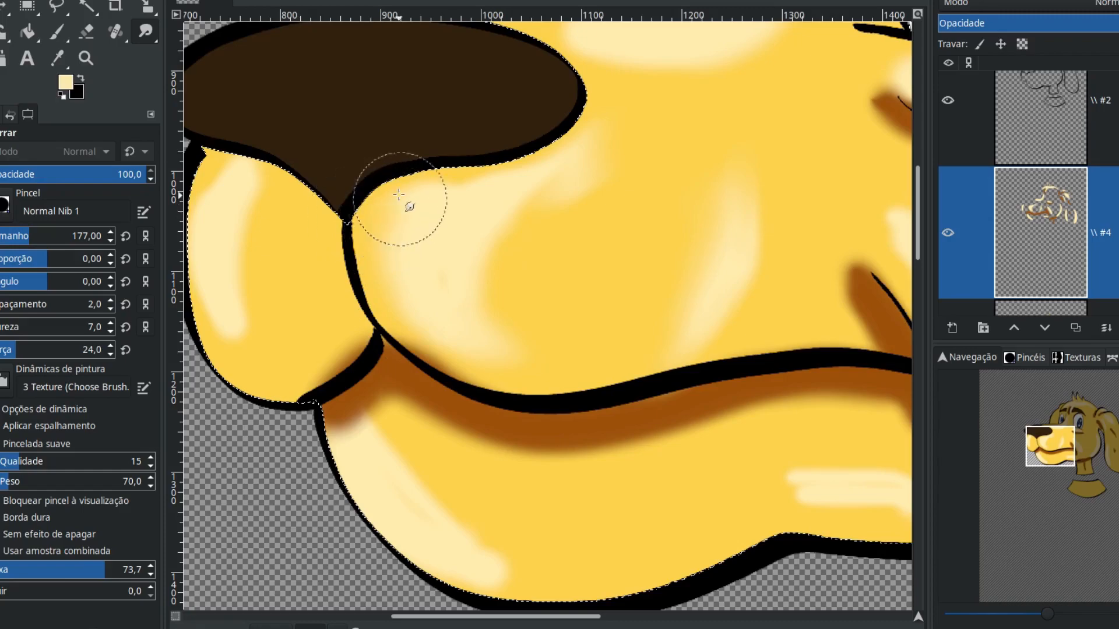
drag(499, 285, 478, 228)
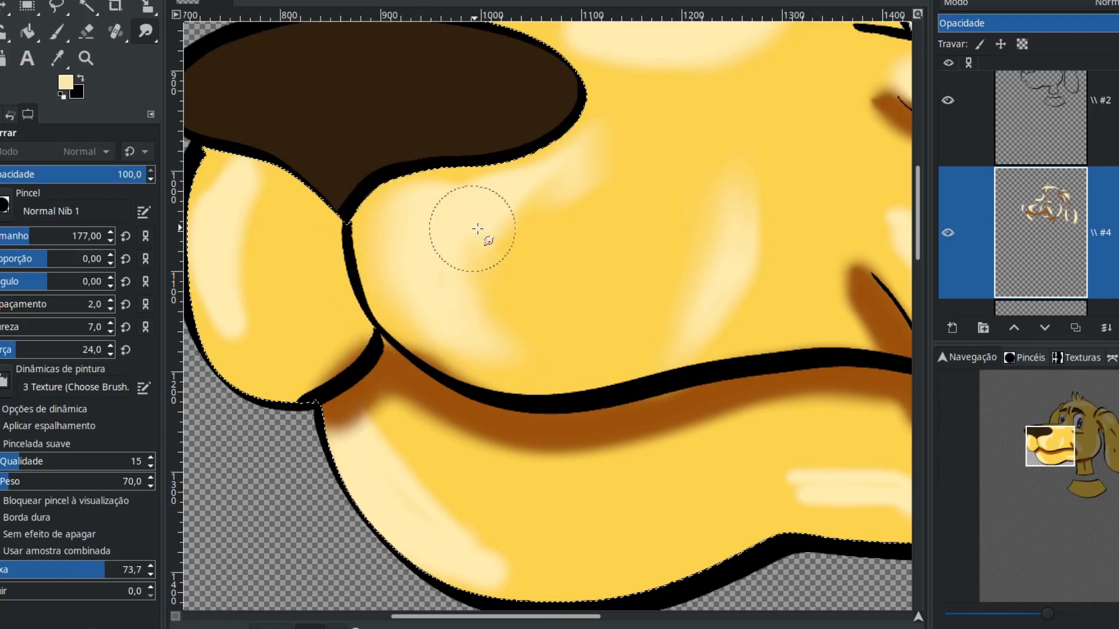
mouse_move(559, 178)
mouse_down()
mouse_move(585, 181)
mouse_move(611, 128)
mouse_move(487, 188)
mouse_move(421, 190)
mouse_move(570, 166)
mouse_move(421, 182)
mouse_up()
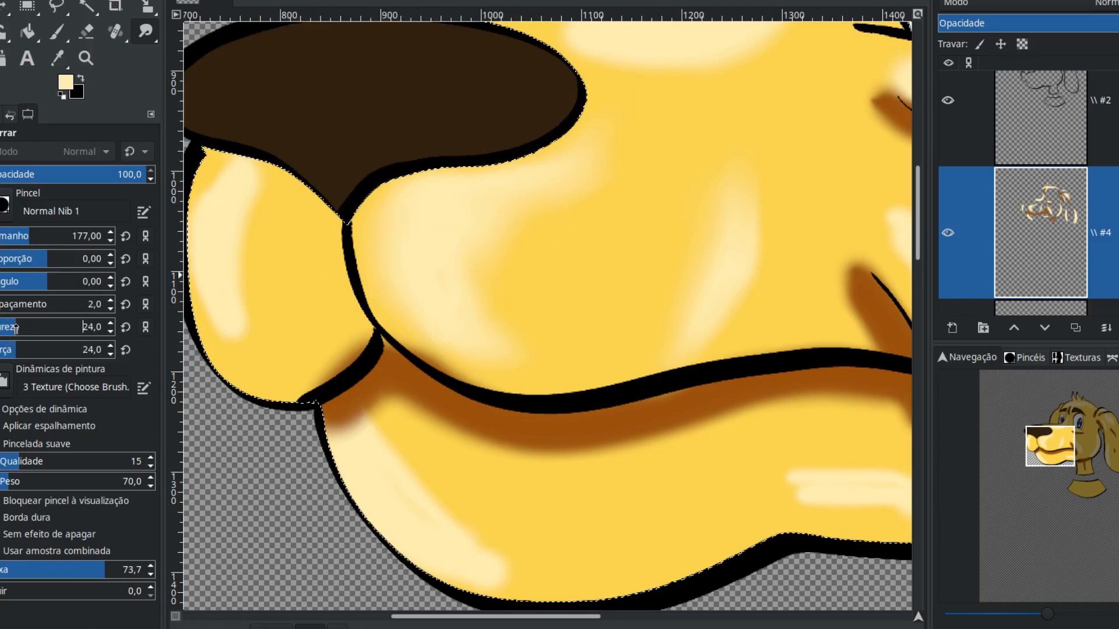
Set the smudge hardness to 18 and blend the pale highlight on the far muzzle lobe
drag(285, 368, 255, 376)
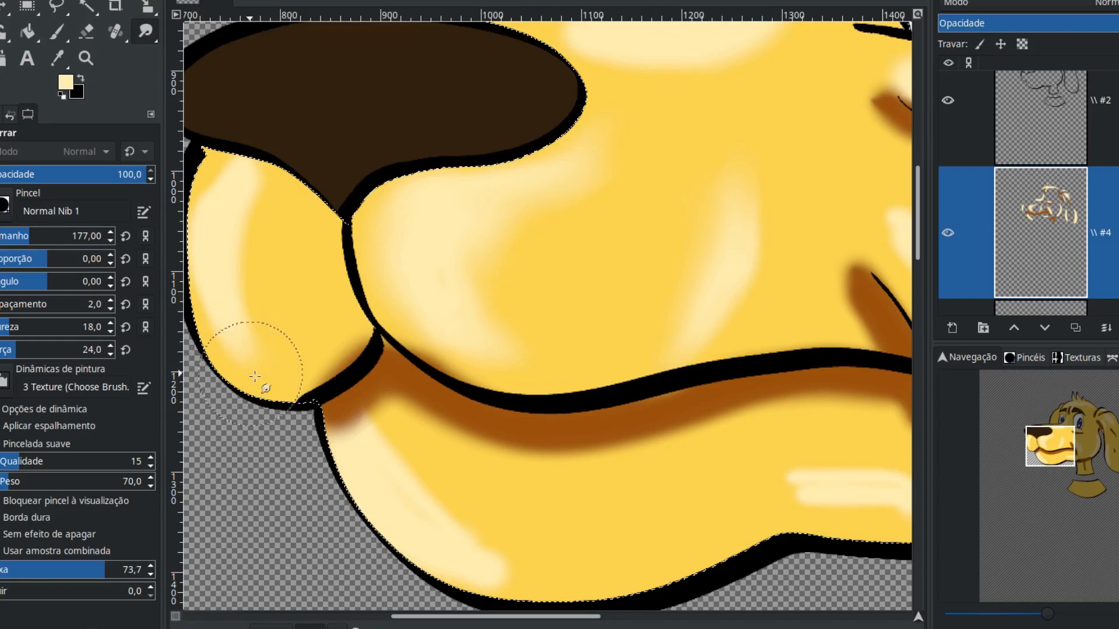
drag(258, 189, 202, 173)
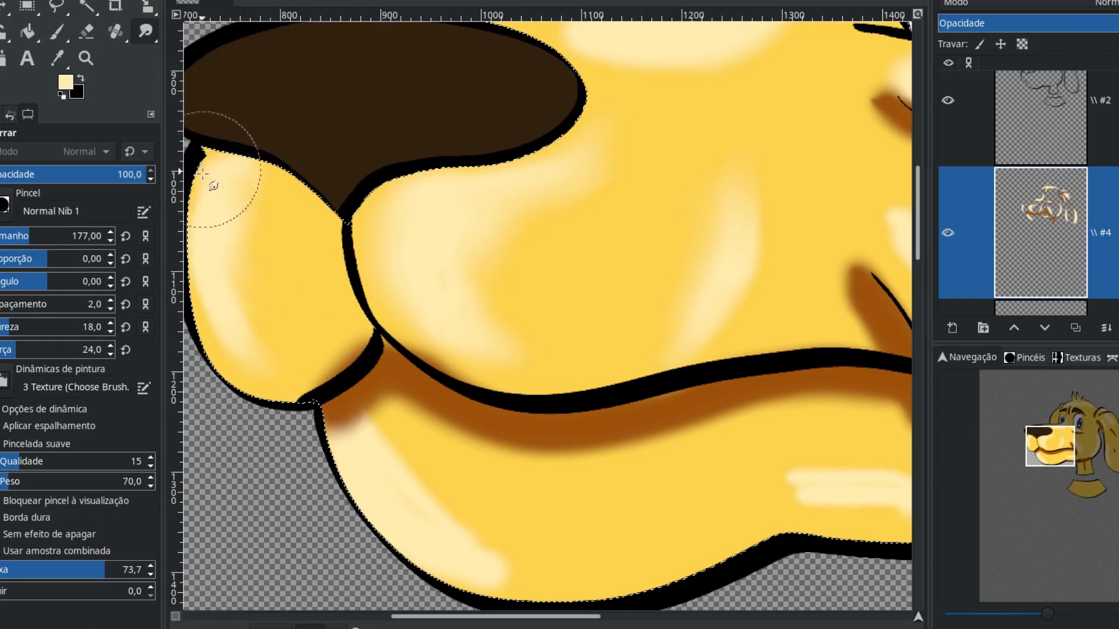
mouse_move(226, 320)
mouse_down()
mouse_move(276, 380)
mouse_move(198, 290)
mouse_move(233, 352)
mouse_up()
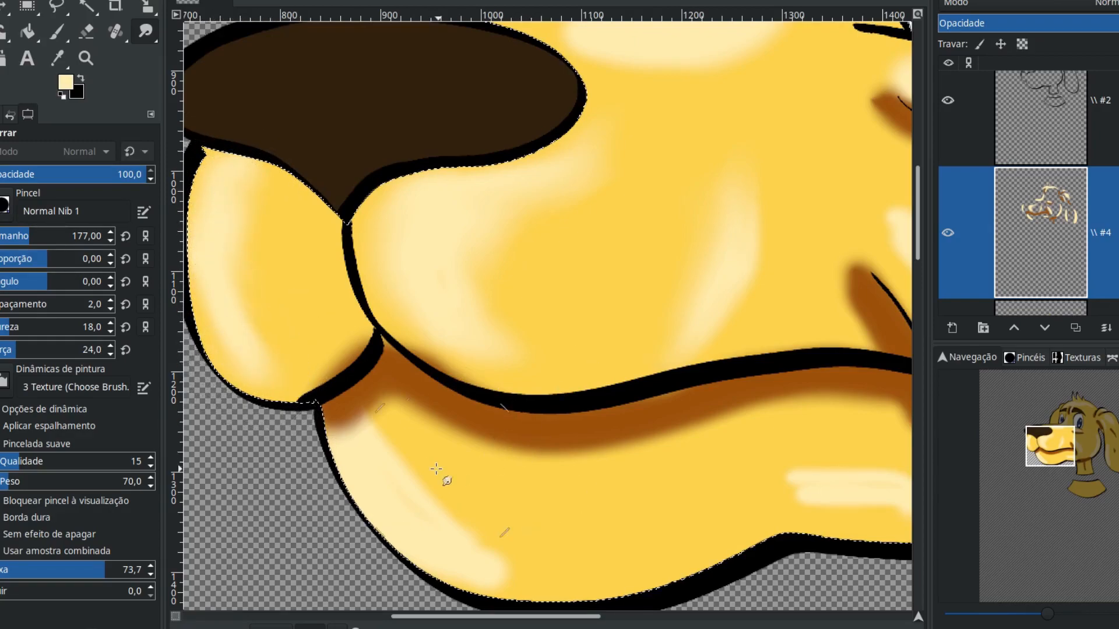
Smudge the brown shadow at the front of the mouth into the chin highlight and the far muzzle lobe
drag(435, 469, 478, 401)
mouse_move(406, 365)
mouse_down()
mouse_move(377, 370)
mouse_move(388, 352)
mouse_move(427, 337)
mouse_move(395, 339)
mouse_up()
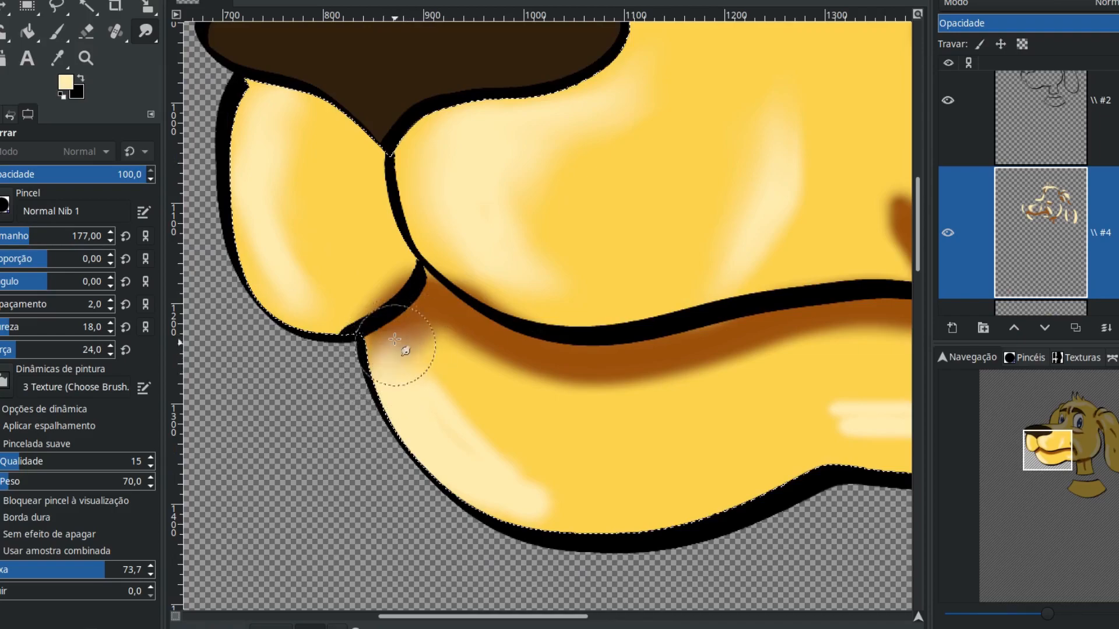
drag(388, 286, 341, 327)
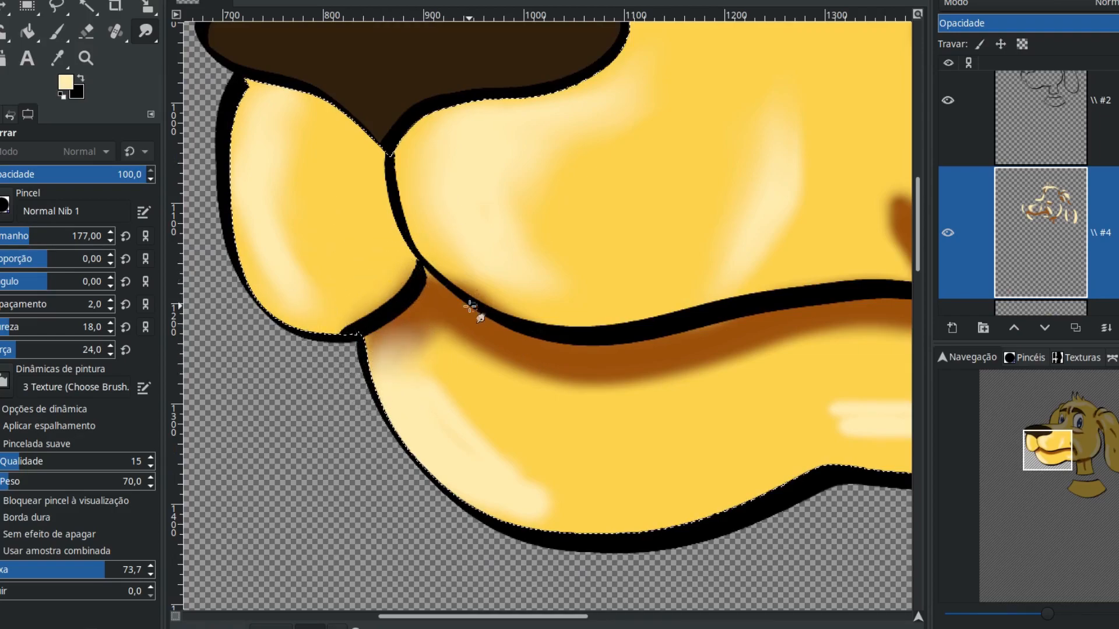
Smudge the pale highlight at the front of the chin and the front part of the brown shadow under the mouth line
mouse_move(462, 304)
mouse_down()
mouse_move(425, 257)
mouse_move(589, 352)
mouse_move(537, 331)
mouse_move(717, 333)
mouse_up()
mouse_move(446, 389)
mouse_down()
mouse_move(512, 474)
mouse_move(517, 512)
mouse_move(670, 513)
mouse_move(699, 530)
mouse_up()
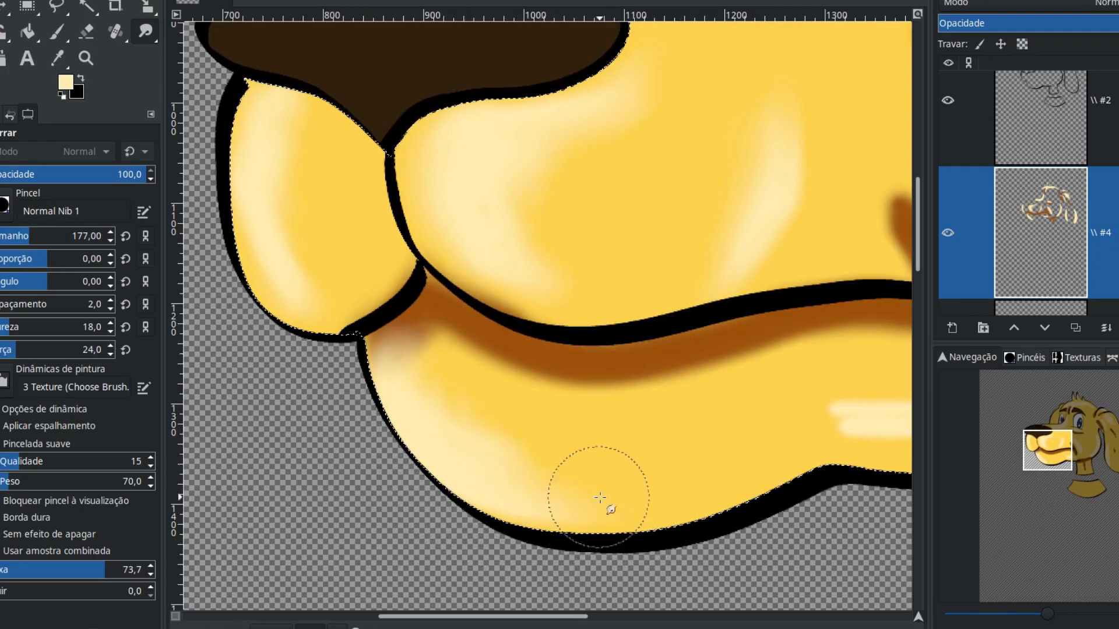
mouse_move(452, 339)
mouse_down()
mouse_move(562, 397)
mouse_move(458, 330)
mouse_move(560, 379)
mouse_move(489, 384)
mouse_move(680, 395)
mouse_move(589, 404)
mouse_move(544, 371)
mouse_move(460, 340)
mouse_up()
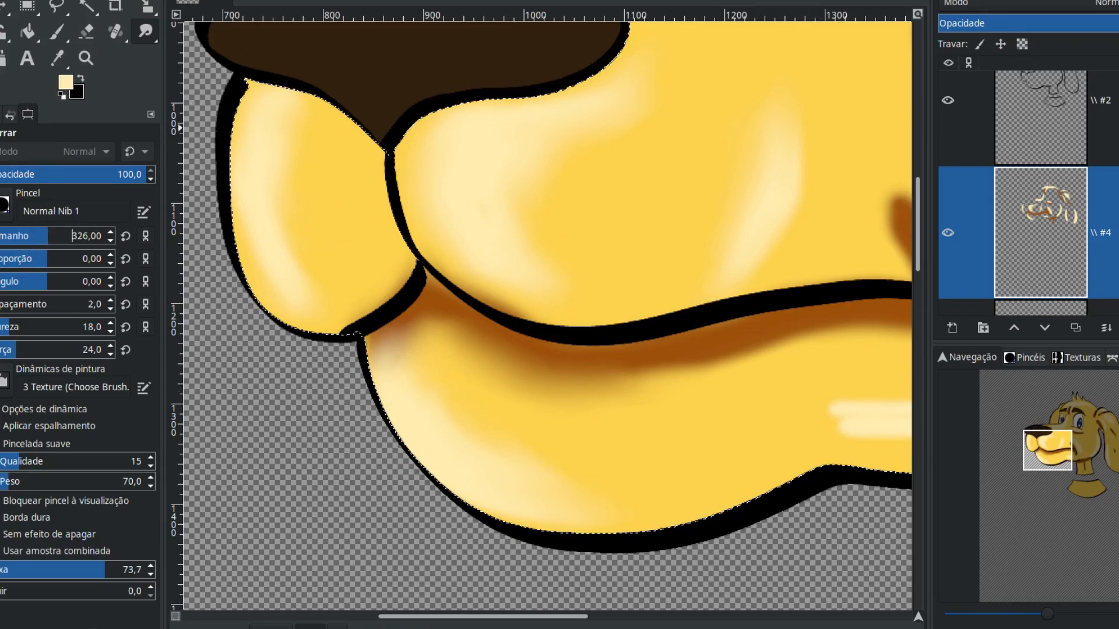
Set the smudge size to 142, hardness to 32 and rate to 23, and blend the pale highlights on the near muzzle lobe
click(985, 1)
click(1006, 155)
click(950, 1)
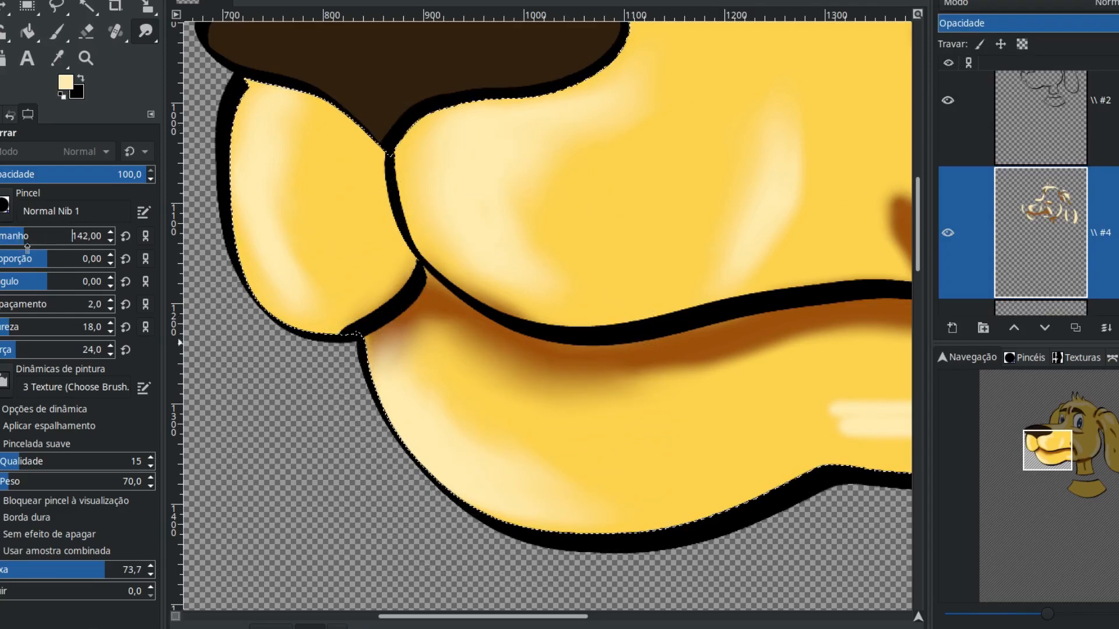
click(29, 332)
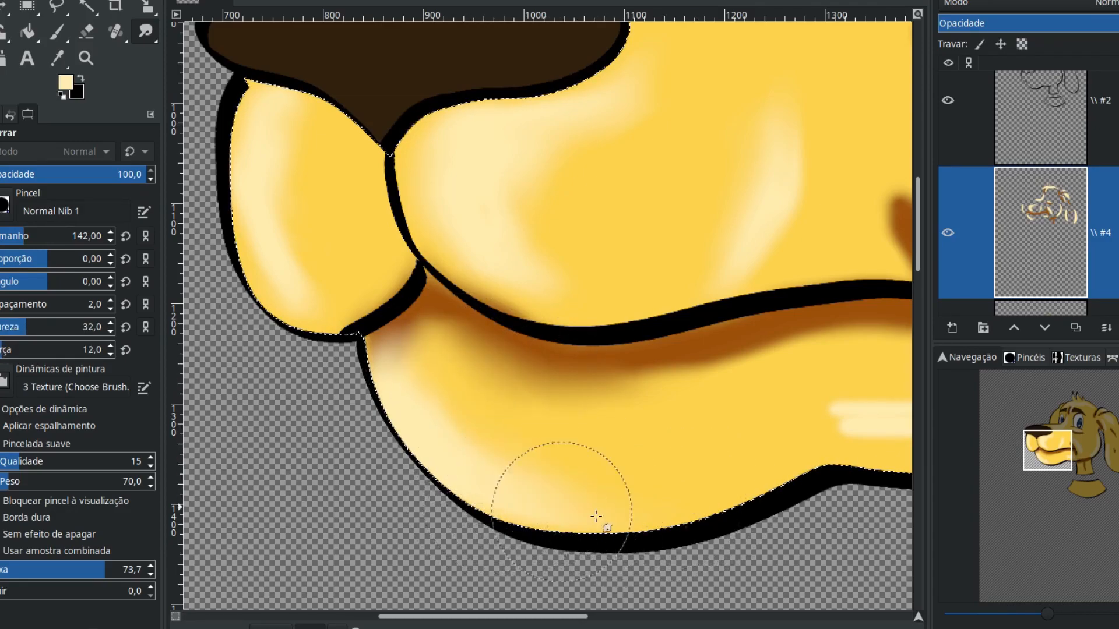
drag(7, 350, 14, 350)
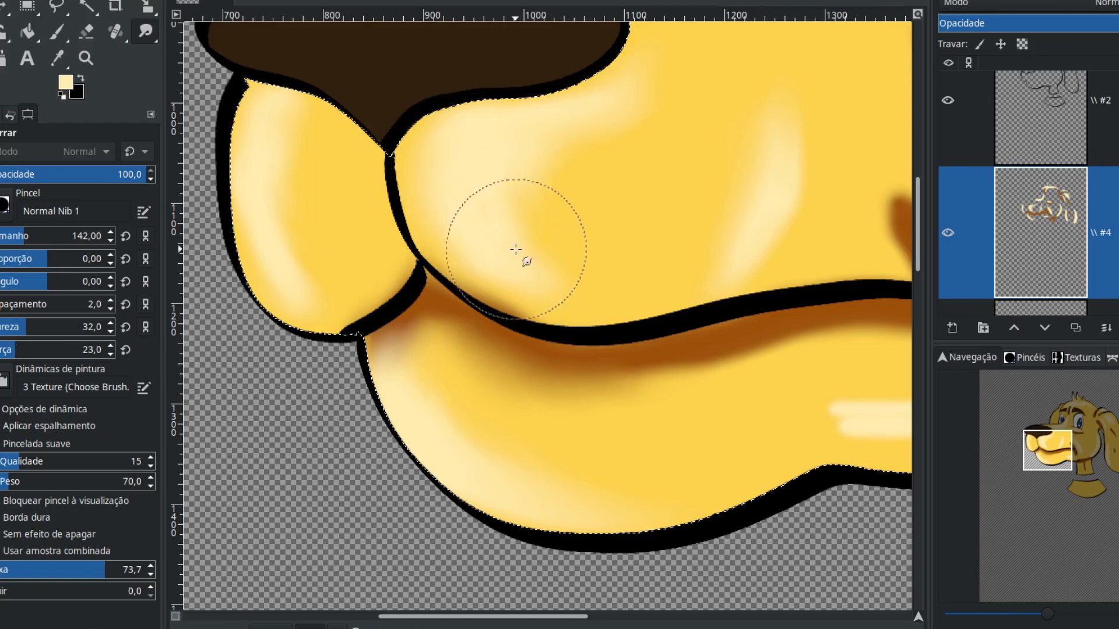
drag(514, 232, 612, 323)
mouse_move(522, 189)
mouse_down()
mouse_move(504, 268)
mouse_move(577, 309)
mouse_up()
mouse_move(698, 251)
mouse_down()
mouse_move(663, 273)
mouse_move(700, 256)
mouse_up()
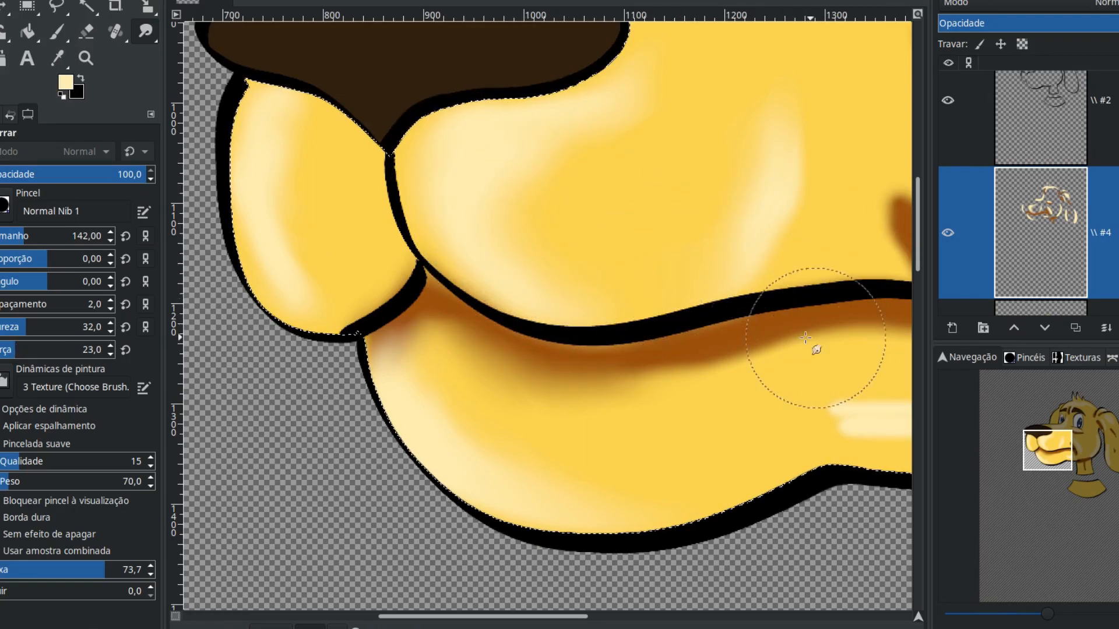
Smudge the brown shadow along the underside of the mouth line and around the corner of the mouth into the yellow
drag(817, 335, 734, 282)
mouse_move(480, 314)
mouse_down()
mouse_move(577, 287)
mouse_move(481, 312)
mouse_move(497, 304)
mouse_move(482, 286)
mouse_move(395, 276)
mouse_move(532, 309)
mouse_move(456, 291)
mouse_move(572, 294)
mouse_move(700, 250)
mouse_move(625, 342)
mouse_move(811, 283)
mouse_up()
mouse_move(803, 337)
mouse_down()
mouse_move(657, 272)
mouse_move(502, 357)
mouse_move(519, 325)
mouse_move(780, 312)
mouse_move(738, 330)
mouse_move(802, 344)
mouse_move(787, 362)
mouse_move(824, 355)
mouse_move(793, 348)
mouse_up()
mouse_move(789, 347)
mouse_down()
mouse_move(562, 249)
mouse_move(658, 302)
mouse_move(627, 311)
mouse_move(647, 340)
mouse_move(649, 322)
mouse_move(669, 335)
mouse_move(648, 385)
mouse_move(665, 408)
mouse_move(669, 349)
mouse_move(640, 283)
mouse_move(619, 308)
mouse_move(581, 294)
mouse_move(614, 251)
mouse_move(570, 249)
mouse_move(609, 246)
mouse_move(530, 265)
mouse_move(560, 264)
mouse_move(512, 259)
mouse_move(594, 248)
mouse_move(547, 260)
mouse_move(570, 239)
mouse_move(513, 201)
mouse_move(583, 389)
mouse_up()
mouse_move(548, 306)
mouse_down()
mouse_move(564, 290)
mouse_move(619, 342)
mouse_move(609, 341)
mouse_up()
mouse_move(530, 185)
mouse_down()
mouse_move(484, 140)
mouse_move(522, 189)
mouse_move(545, 192)
mouse_move(500, 132)
mouse_move(516, 152)
mouse_move(521, 222)
mouse_move(454, 213)
mouse_move(507, 214)
mouse_move(430, 235)
mouse_move(509, 244)
mouse_move(445, 225)
mouse_move(442, 250)
mouse_up()
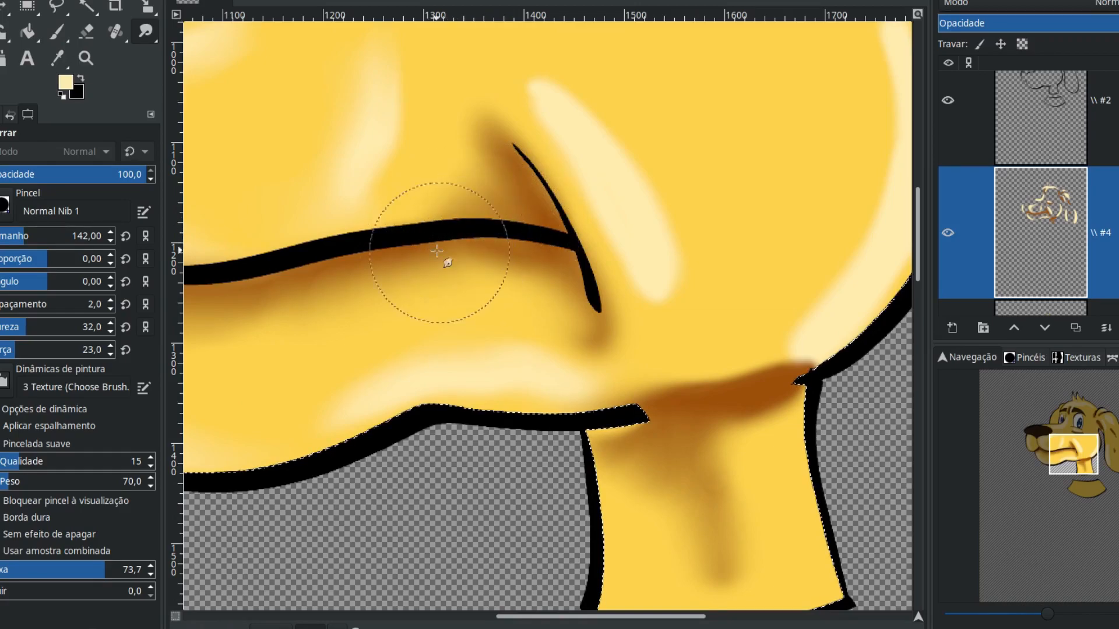
Smudge the highlight on the side of the muzzle and the highlight and shadow of the bag under the near eye
scroll(532, 268, up, 5)
mouse_move(374, 270)
mouse_down()
mouse_move(409, 258)
mouse_move(400, 188)
mouse_up()
mouse_move(538, 119)
mouse_down()
mouse_move(483, 112)
mouse_move(543, 173)
mouse_move(600, 150)
mouse_move(696, 167)
mouse_move(536, 146)
mouse_move(722, 165)
mouse_move(602, 162)
mouse_move(501, 74)
mouse_move(470, 71)
mouse_move(742, 295)
mouse_up()
mouse_move(541, 297)
mouse_down()
mouse_move(490, 257)
mouse_move(363, 218)
mouse_move(503, 241)
mouse_move(300, 191)
mouse_move(552, 219)
mouse_move(518, 203)
mouse_move(444, 207)
mouse_move(589, 206)
mouse_move(690, 86)
mouse_move(673, 130)
mouse_move(675, 93)
mouse_move(705, 167)
mouse_move(596, 261)
mouse_move(552, 274)
mouse_move(489, 408)
mouse_move(373, 421)
mouse_move(483, 393)
mouse_move(365, 396)
mouse_move(410, 438)
mouse_move(327, 486)
mouse_move(345, 448)
mouse_move(340, 536)
mouse_move(378, 452)
mouse_move(303, 430)
mouse_move(306, 504)
mouse_move(351, 431)
mouse_move(268, 458)
mouse_move(361, 448)
mouse_move(314, 478)
mouse_move(393, 542)
mouse_move(327, 494)
mouse_move(488, 551)
mouse_up()
mouse_move(554, 379)
mouse_down()
mouse_move(540, 325)
mouse_move(408, 170)
mouse_up()
mouse_move(503, 315)
mouse_down()
mouse_move(532, 324)
mouse_move(575, 312)
mouse_move(521, 246)
mouse_move(522, 308)
mouse_move(563, 312)
mouse_move(516, 250)
mouse_move(443, 187)
mouse_move(437, 270)
mouse_move(439, 228)
mouse_up()
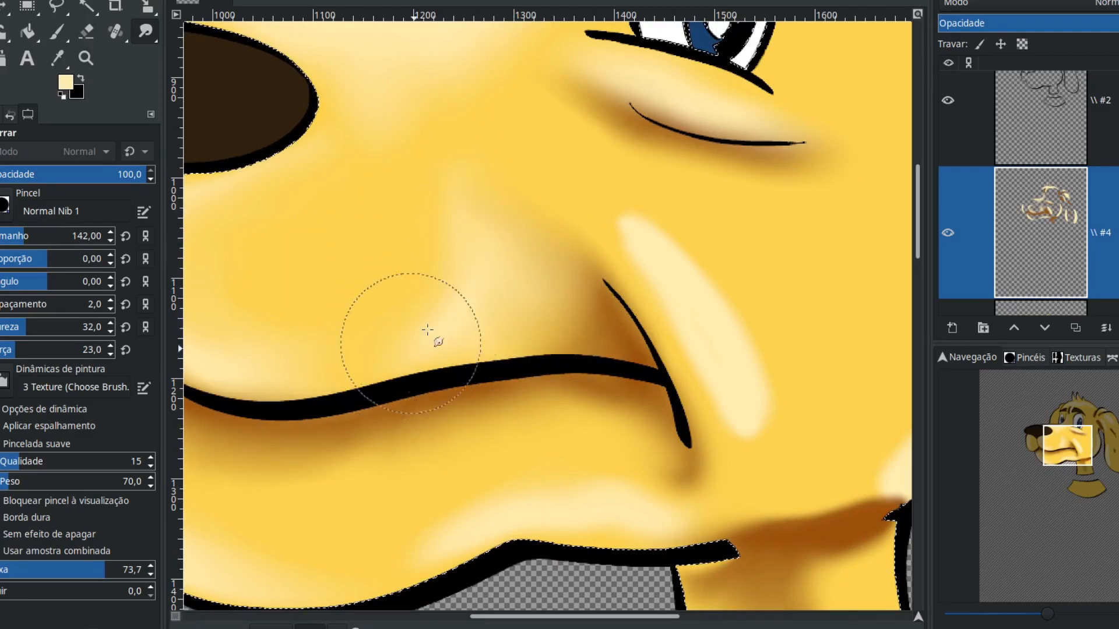
Smudge the pale highlights on the bridge of the nose, across the forehead and in the hair tufts
mouse_move(655, 257)
mouse_down()
mouse_move(600, 229)
mouse_move(657, 274)
mouse_move(727, 457)
mouse_move(787, 419)
mouse_move(826, 353)
mouse_move(754, 263)
mouse_move(649, 218)
mouse_move(757, 190)
mouse_move(805, 145)
mouse_move(641, 113)
mouse_move(600, 82)
mouse_move(576, 86)
mouse_move(578, 100)
mouse_move(565, 80)
mouse_up()
drag(540, 122, 594, 379)
drag(540, 330, 543, 562)
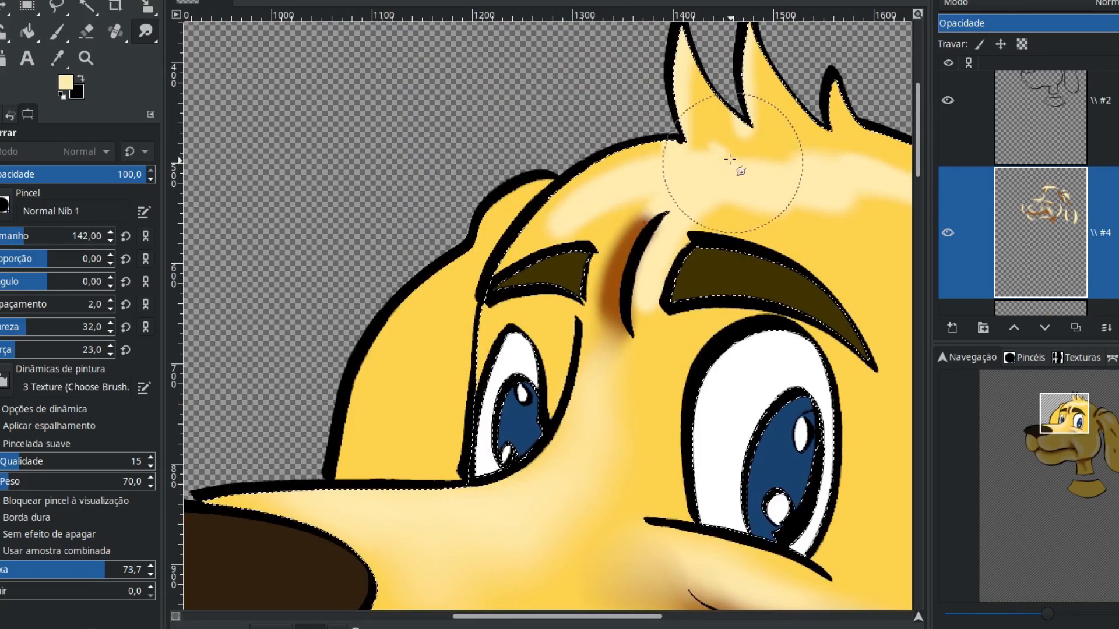
drag(724, 162, 649, 250)
mouse_move(802, 278)
mouse_down()
mouse_move(841, 280)
mouse_move(750, 219)
mouse_move(580, 229)
mouse_move(512, 242)
mouse_move(394, 306)
mouse_move(512, 270)
mouse_move(575, 165)
mouse_move(557, 142)
mouse_move(652, 148)
mouse_move(622, 148)
mouse_move(537, 310)
mouse_up()
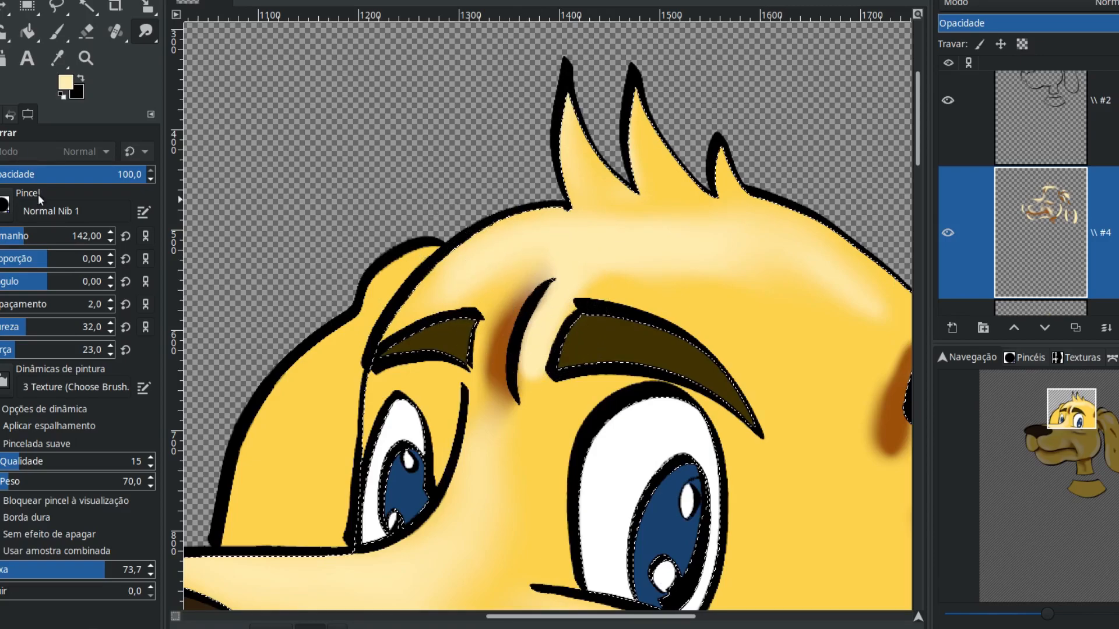
Set the smudge size to 125 and blend the brown shadow beside the crease between the eyebrows
click(6, 236)
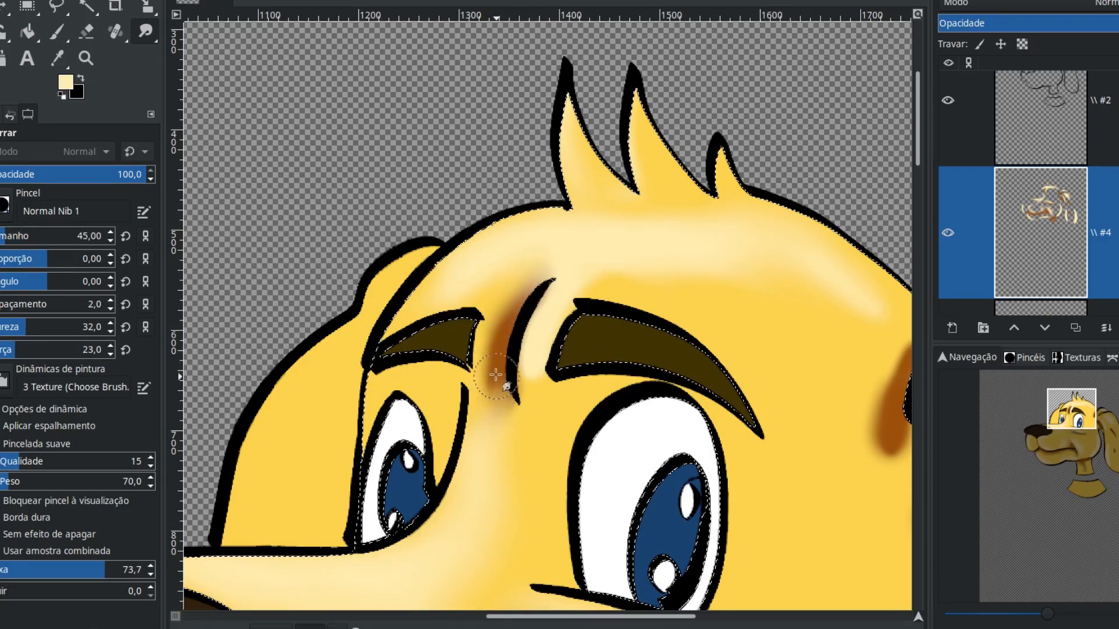
click(20, 236)
drag(498, 328, 512, 311)
mouse_move(522, 298)
mouse_down()
mouse_move(495, 327)
mouse_move(484, 373)
mouse_move(505, 415)
mouse_move(534, 365)
mouse_move(544, 399)
mouse_move(527, 398)
mouse_move(527, 384)
mouse_move(533, 393)
mouse_move(492, 427)
mouse_move(496, 391)
mouse_move(488, 439)
mouse_move(487, 402)
mouse_up()
Smudge the shadows and highlights at the ear base and upper ear, and the pale highlight on the cheek behind the mouth
drag(582, 396, 281, 163)
mouse_move(691, 328)
mouse_down()
mouse_move(383, 295)
mouse_move(413, 369)
mouse_move(490, 320)
mouse_move(464, 304)
mouse_move(431, 194)
mouse_move(474, 190)
mouse_move(580, 269)
mouse_move(600, 380)
mouse_move(632, 412)
mouse_move(644, 462)
mouse_move(682, 519)
mouse_move(618, 270)
mouse_move(651, 238)
mouse_move(552, 178)
mouse_move(567, 154)
mouse_move(529, 154)
mouse_move(482, 122)
mouse_move(355, 111)
mouse_move(354, 93)
mouse_move(341, 136)
mouse_move(351, 173)
mouse_move(387, 94)
mouse_up()
mouse_move(381, 179)
mouse_down()
mouse_move(535, 256)
mouse_move(493, 229)
mouse_up()
mouse_move(347, 484)
mouse_down()
mouse_move(397, 257)
mouse_move(247, 231)
mouse_move(280, 232)
mouse_up()
mouse_move(400, 251)
mouse_down()
mouse_move(527, 237)
mouse_move(549, 70)
mouse_up()
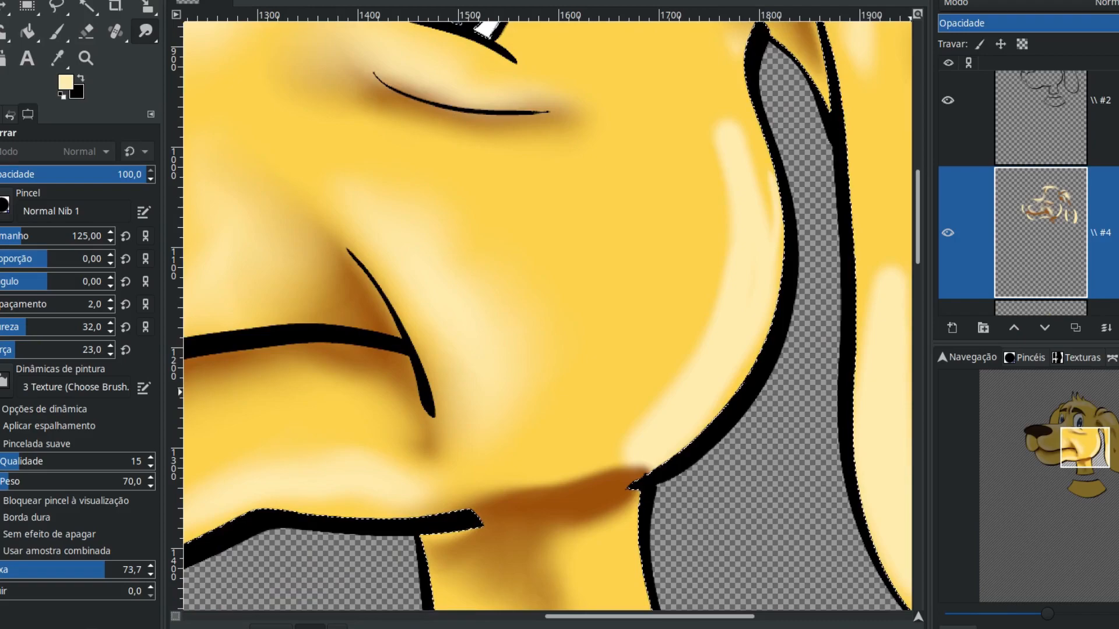
Set the smudge size to 236 and blend the pale highlight along the back of the jaw and the brown shadow on the neck
click(958, 627)
click(958, 628)
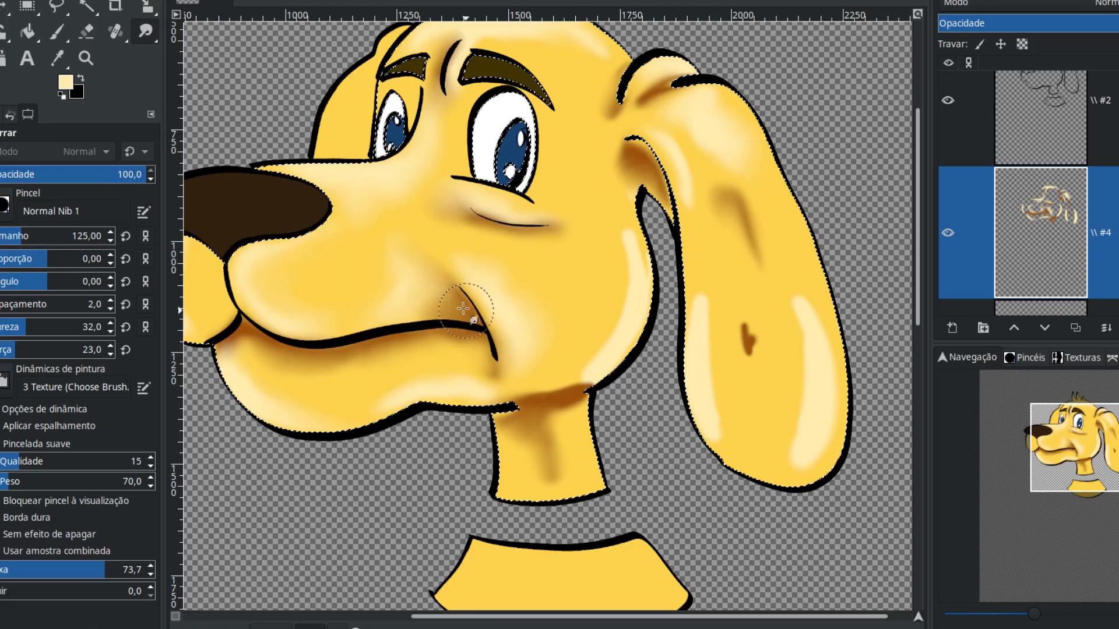
mouse_move(591, 373)
mouse_down()
mouse_move(562, 375)
mouse_move(570, 381)
mouse_up()
click(35, 244)
drag(610, 327, 607, 279)
mouse_move(599, 377)
mouse_down()
mouse_move(551, 408)
mouse_move(590, 403)
mouse_move(567, 413)
mouse_move(556, 460)
mouse_move(545, 446)
mouse_move(551, 486)
mouse_move(526, 434)
mouse_move(486, 416)
mouse_move(519, 423)
mouse_move(516, 399)
mouse_move(493, 410)
mouse_up()
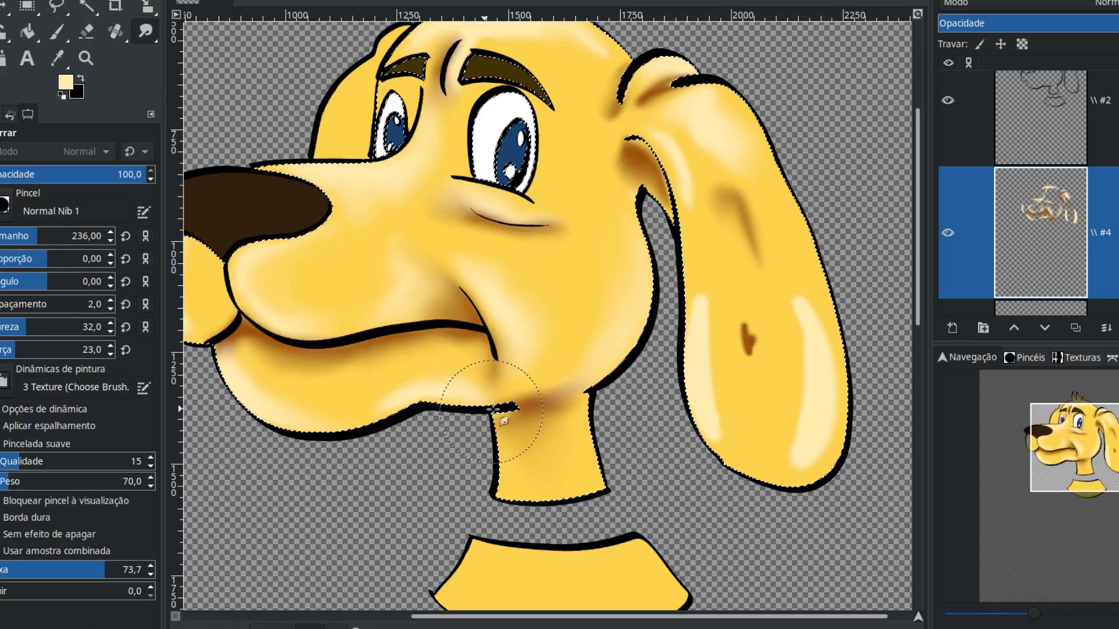
Smudge the shading on the muzzle and cheek around the mouth corner and the pale highlight on the lower jaw
mouse_move(456, 237)
mouse_down()
mouse_move(559, 217)
mouse_move(440, 187)
mouse_move(499, 211)
mouse_move(530, 209)
mouse_move(459, 254)
mouse_move(532, 349)
mouse_up()
mouse_move(424, 280)
mouse_down()
mouse_move(371, 298)
mouse_move(399, 299)
mouse_move(401, 283)
mouse_move(369, 266)
mouse_up()
mouse_move(376, 228)
mouse_down()
mouse_move(357, 215)
mouse_move(410, 193)
mouse_move(362, 257)
mouse_move(320, 250)
mouse_move(317, 300)
mouse_move(327, 306)
mouse_move(261, 385)
mouse_up()
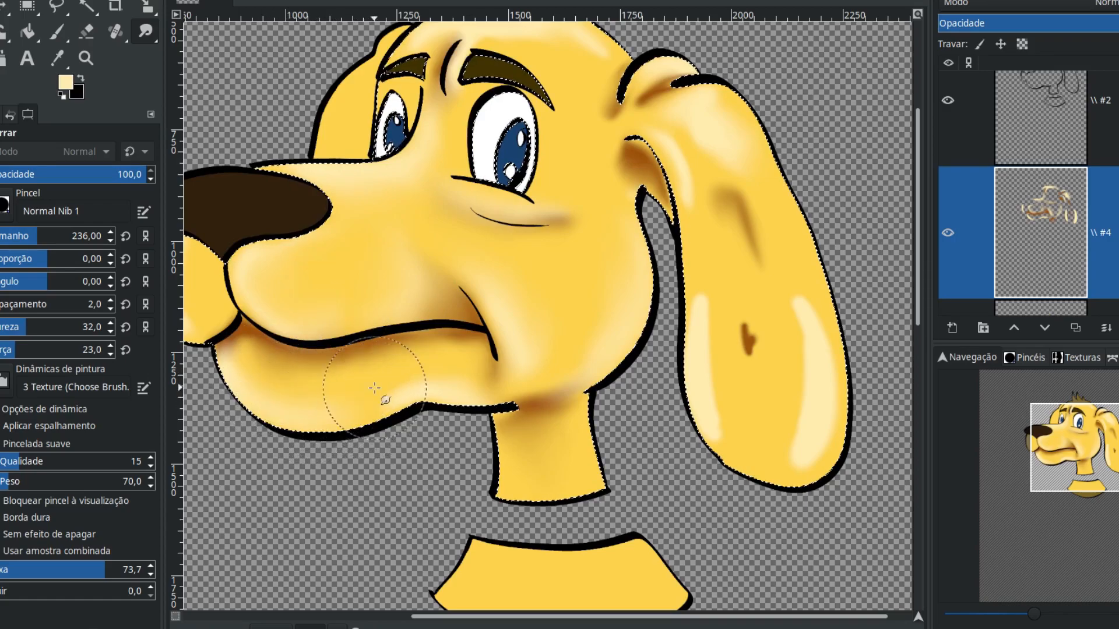
drag(456, 376, 437, 376)
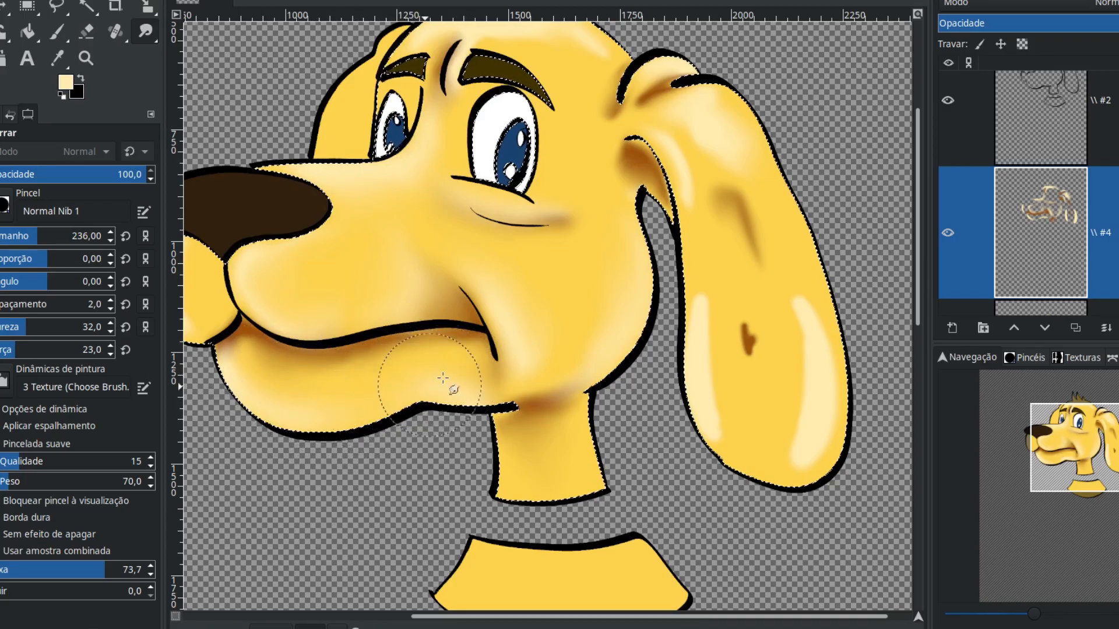
Smudge the pale highlights and brown marks down the hanging ear, setting the smudge hardness to 56
mouse_move(727, 379)
mouse_down()
mouse_move(757, 352)
mouse_move(754, 375)
mouse_move(716, 319)
mouse_move(691, 245)
mouse_move(694, 379)
mouse_move(722, 446)
mouse_move(754, 486)
mouse_move(701, 400)
mouse_move(743, 482)
mouse_move(768, 433)
mouse_move(767, 450)
mouse_move(819, 424)
mouse_up()
mouse_move(818, 378)
mouse_down()
mouse_move(814, 308)
mouse_move(779, 190)
mouse_move(785, 286)
mouse_move(791, 271)
mouse_move(758, 169)
mouse_up()
click(55, 325)
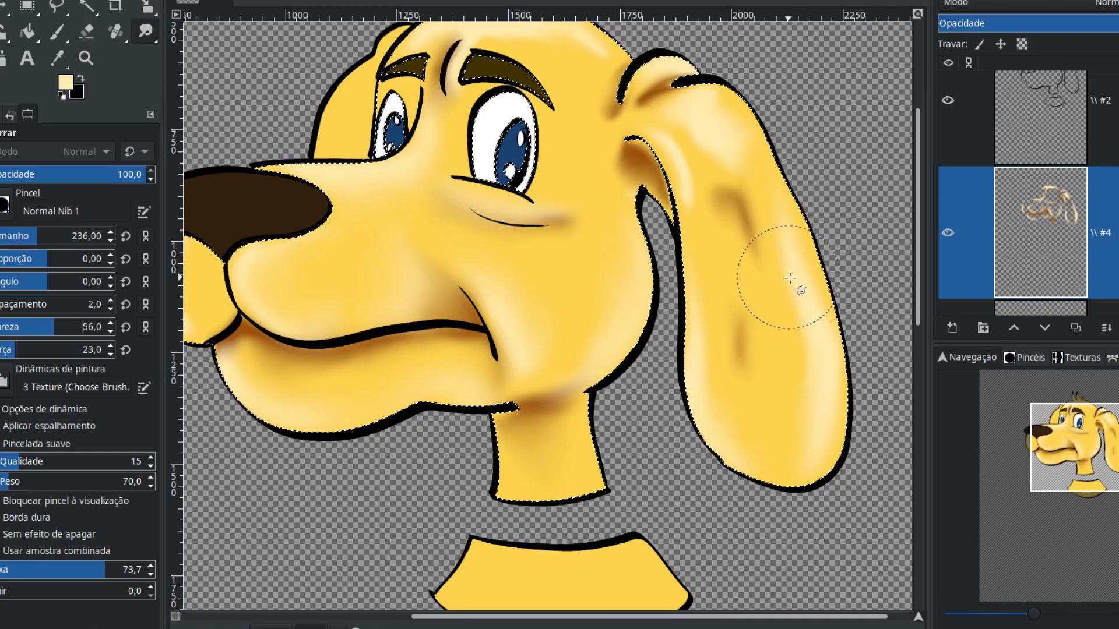
mouse_move(788, 266)
mouse_down()
mouse_move(729, 175)
mouse_move(724, 199)
mouse_move(754, 292)
mouse_move(740, 234)
mouse_move(680, 150)
mouse_move(702, 175)
mouse_move(699, 145)
mouse_move(681, 137)
mouse_move(672, 162)
mouse_up()
Set the smudge size to 125 and blend the shading at the ear fold, the back of the forehead and inside the ear
drag(24, 234, 21, 234)
mouse_move(715, 123)
mouse_down()
mouse_move(661, 105)
mouse_move(669, 92)
mouse_move(637, 117)
mouse_move(673, 104)
mouse_move(651, 80)
mouse_up()
scroll(647, 116, up, 5)
scroll(626, 150, left, 2)
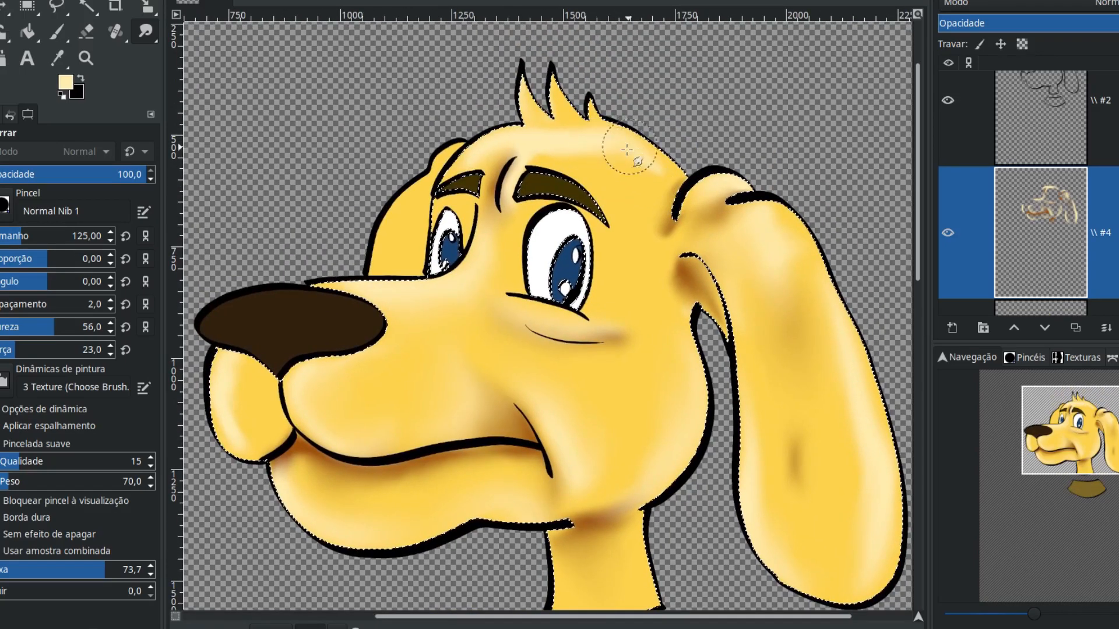
mouse_move(658, 216)
mouse_down()
mouse_move(673, 255)
mouse_move(676, 219)
mouse_move(672, 236)
mouse_move(698, 215)
mouse_up()
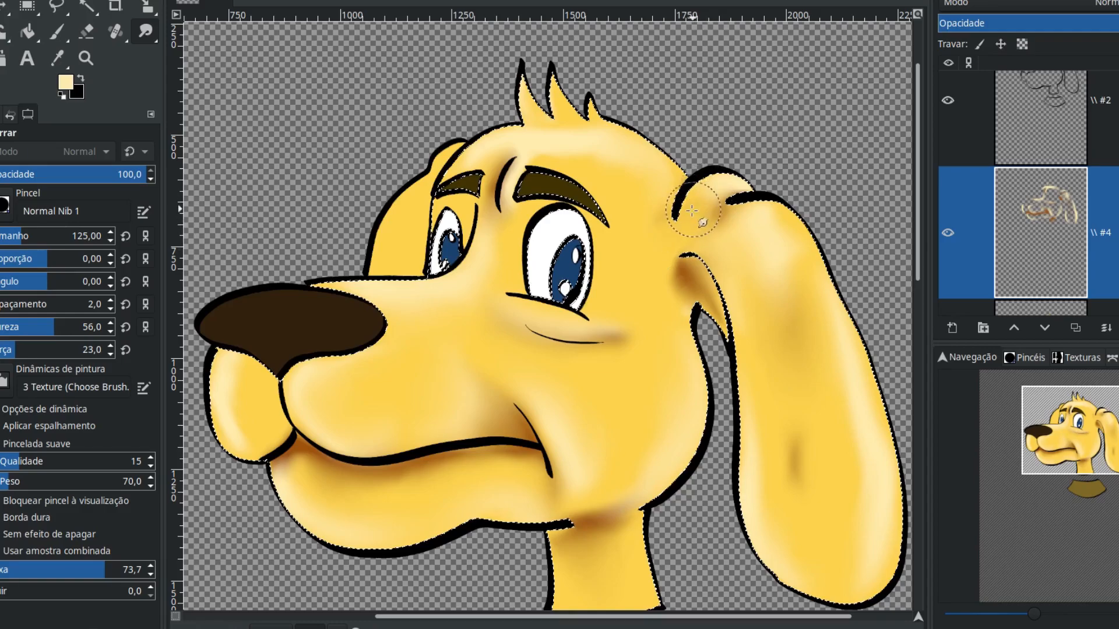
mouse_move(677, 295)
mouse_down()
mouse_move(710, 266)
mouse_move(682, 270)
mouse_move(704, 274)
mouse_move(725, 256)
mouse_move(742, 290)
mouse_move(720, 267)
mouse_move(732, 290)
mouse_move(716, 331)
mouse_move(712, 291)
mouse_up()
Smudge the shadows under the near eye and along the mouth line, and the brown mark on the lower ear
mouse_move(624, 332)
mouse_down()
mouse_move(637, 325)
mouse_move(577, 303)
mouse_move(527, 314)
mouse_move(501, 303)
mouse_move(508, 320)
mouse_up()
mouse_move(480, 407)
mouse_down()
mouse_move(441, 427)
mouse_move(482, 423)
mouse_move(454, 442)
mouse_move(357, 468)
mouse_move(484, 436)
mouse_move(370, 458)
mouse_move(467, 434)
mouse_move(393, 444)
mouse_move(506, 424)
mouse_move(408, 435)
mouse_move(364, 452)
mouse_move(343, 436)
mouse_move(324, 449)
mouse_move(295, 405)
mouse_move(303, 452)
mouse_move(294, 435)
mouse_move(329, 469)
mouse_up()
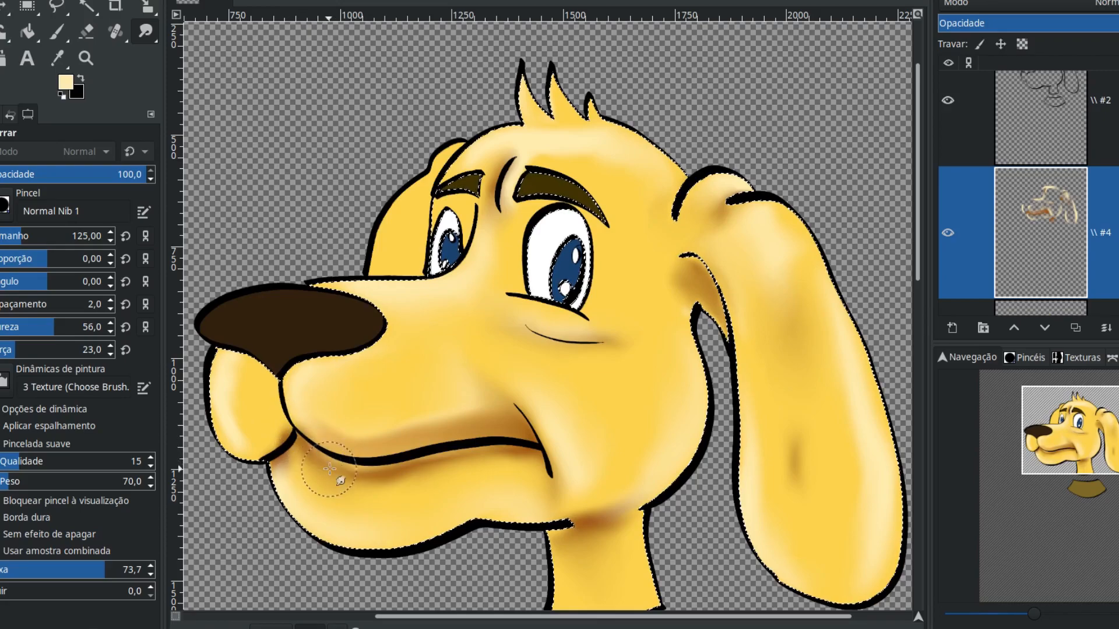
mouse_move(424, 465)
mouse_down()
mouse_move(523, 454)
mouse_move(469, 446)
mouse_move(438, 470)
mouse_move(434, 459)
mouse_move(388, 477)
mouse_move(291, 445)
mouse_move(292, 434)
mouse_move(279, 451)
mouse_move(239, 460)
mouse_move(286, 445)
mouse_move(235, 449)
mouse_move(224, 415)
mouse_up()
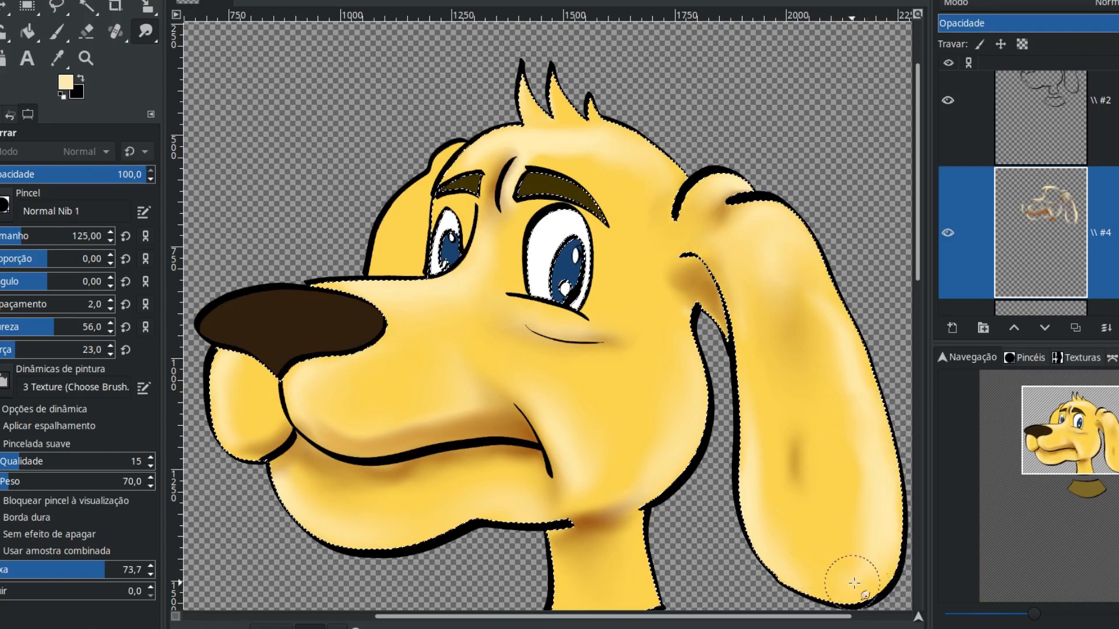
mouse_move(807, 468)
mouse_down()
mouse_move(805, 500)
mouse_move(783, 408)
mouse_up()
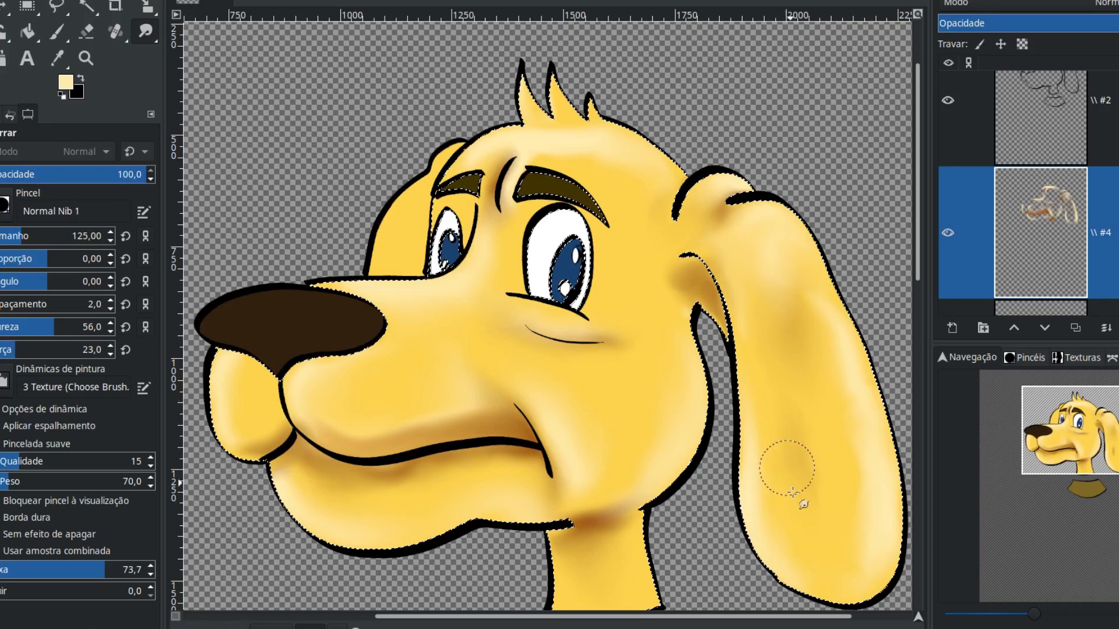
scroll(587, 457, down, 2)
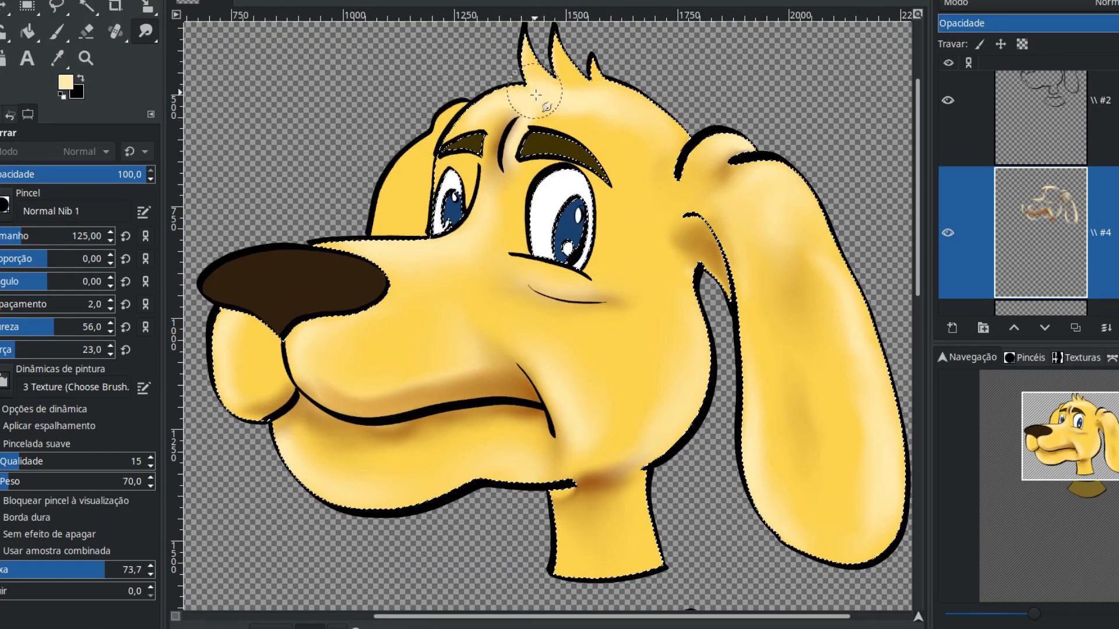
Switch to the Airbrush tool
click(56, 33)
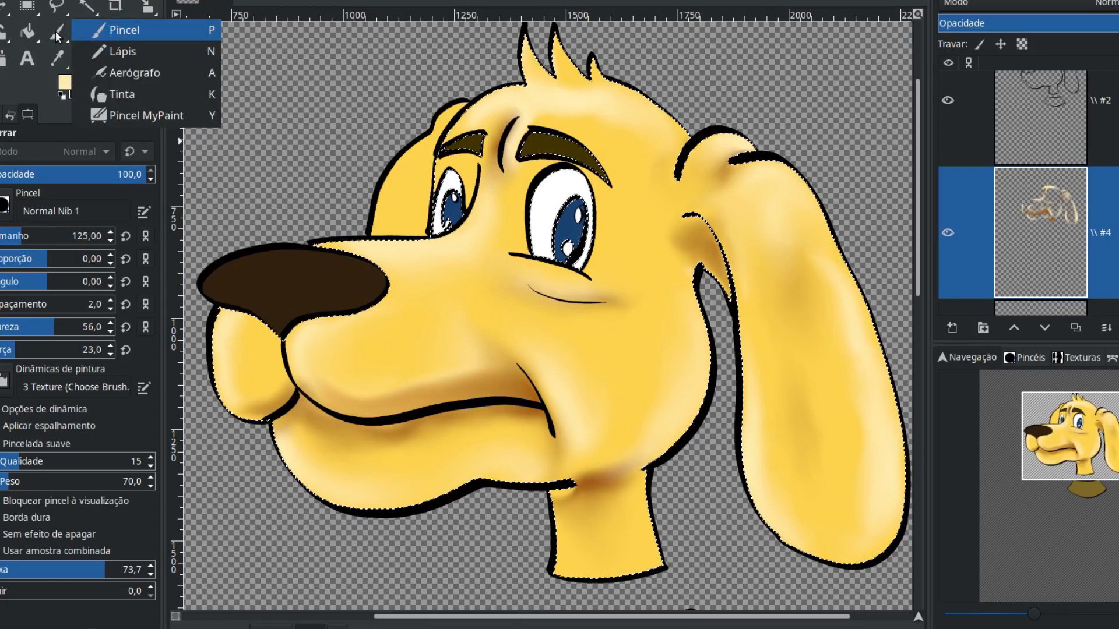
click(145, 73)
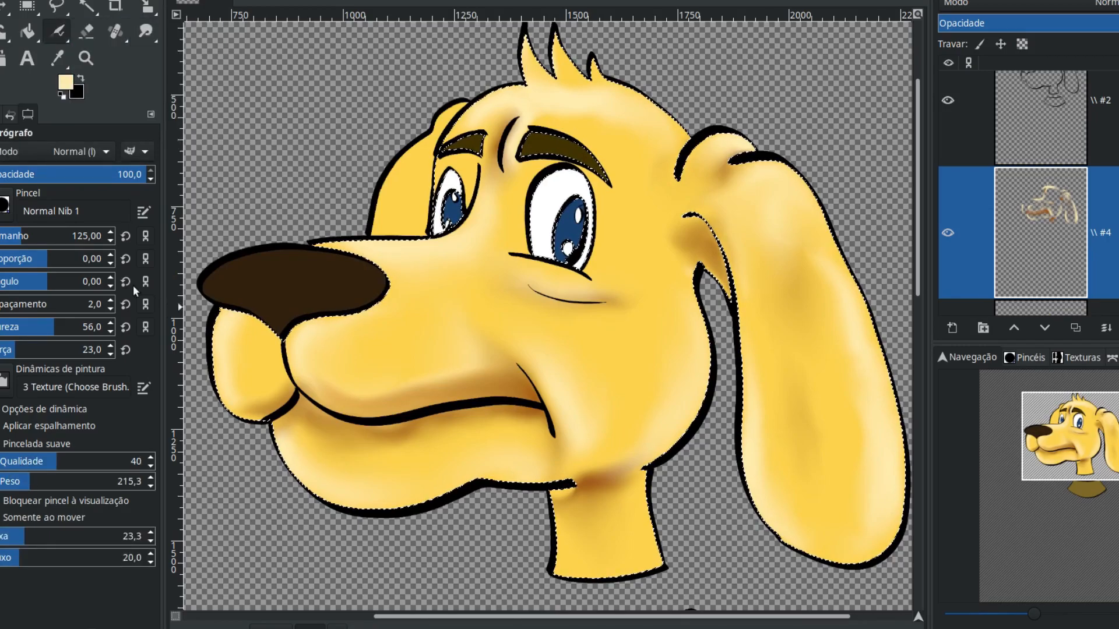
click(5, 205)
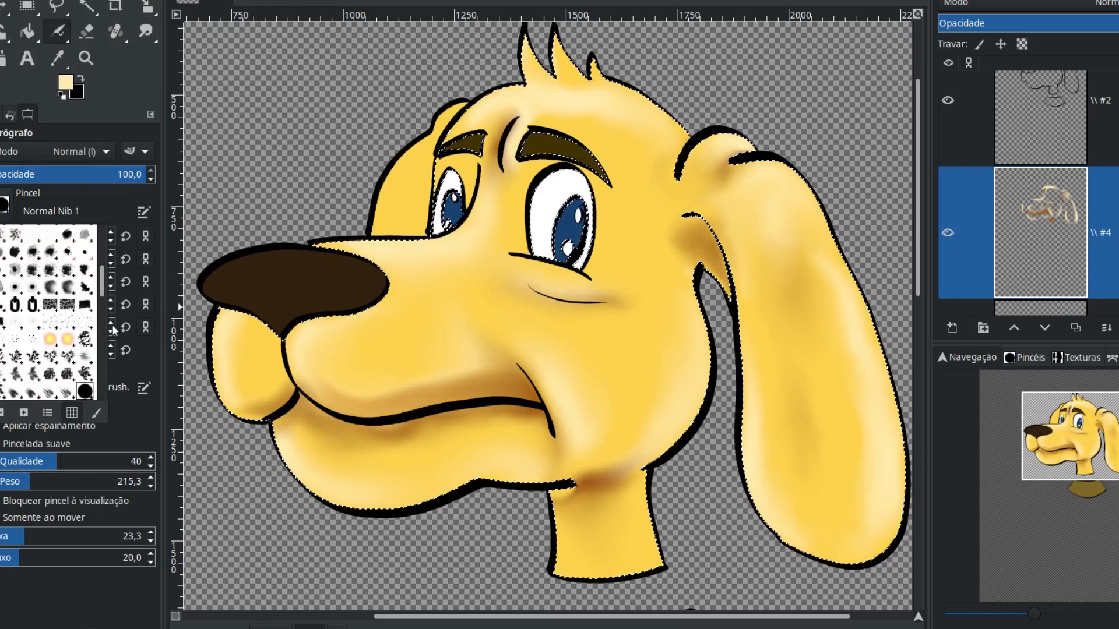
mouse_move(102, 292)
mouse_down()
mouse_move(95, 260)
mouse_move(104, 345)
mouse_up()
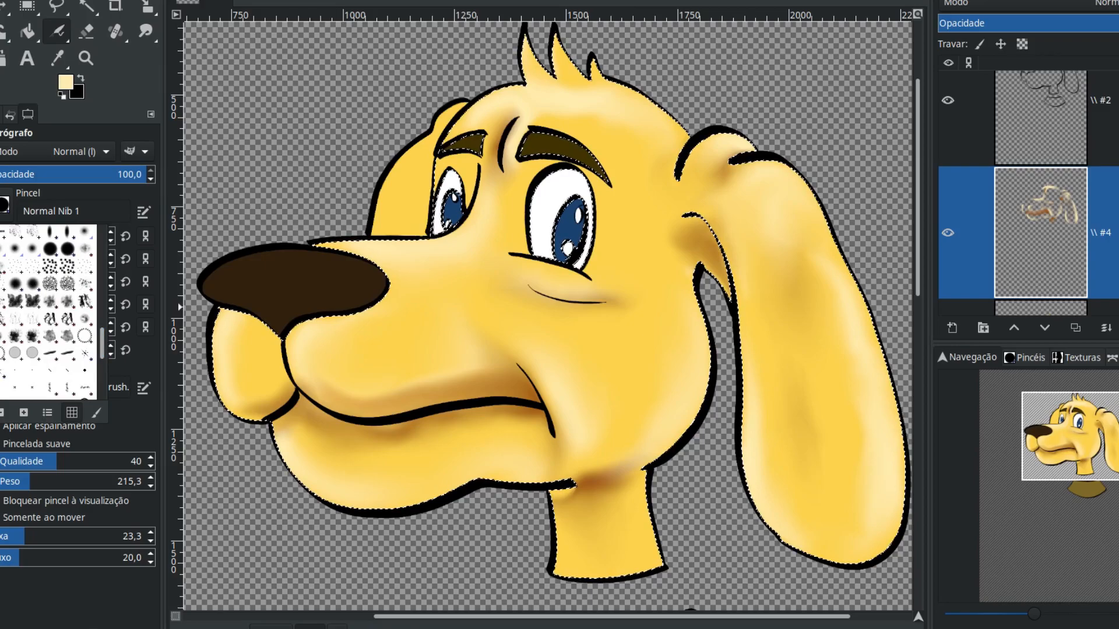
click(4, 274)
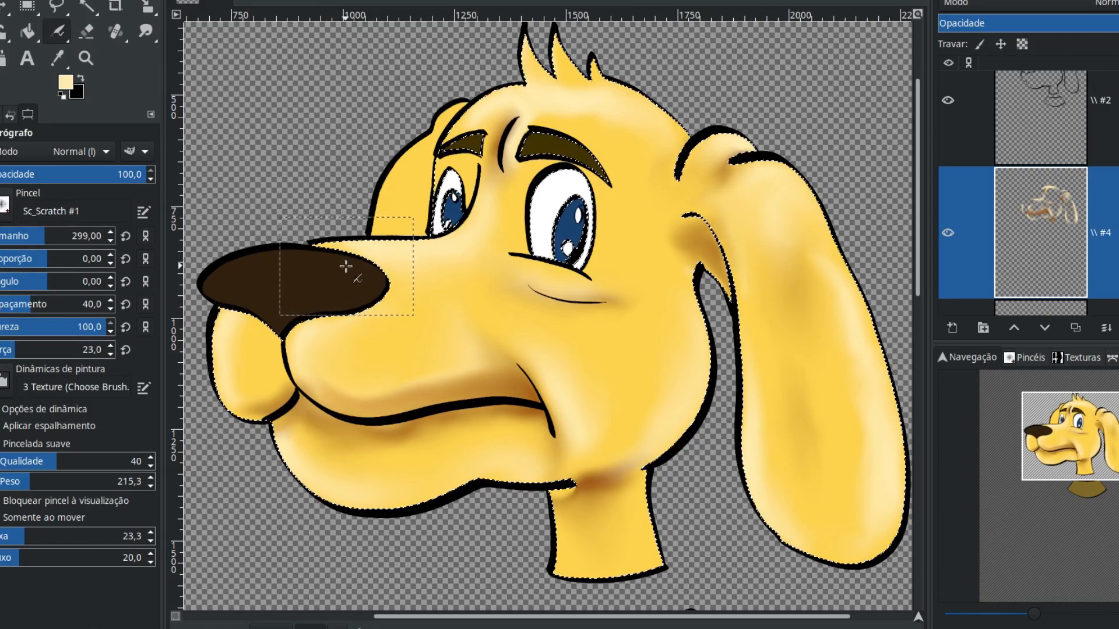
Choose the 2. Hardness 050 brush for the airbrush and set its size to 134
click(1027, 357)
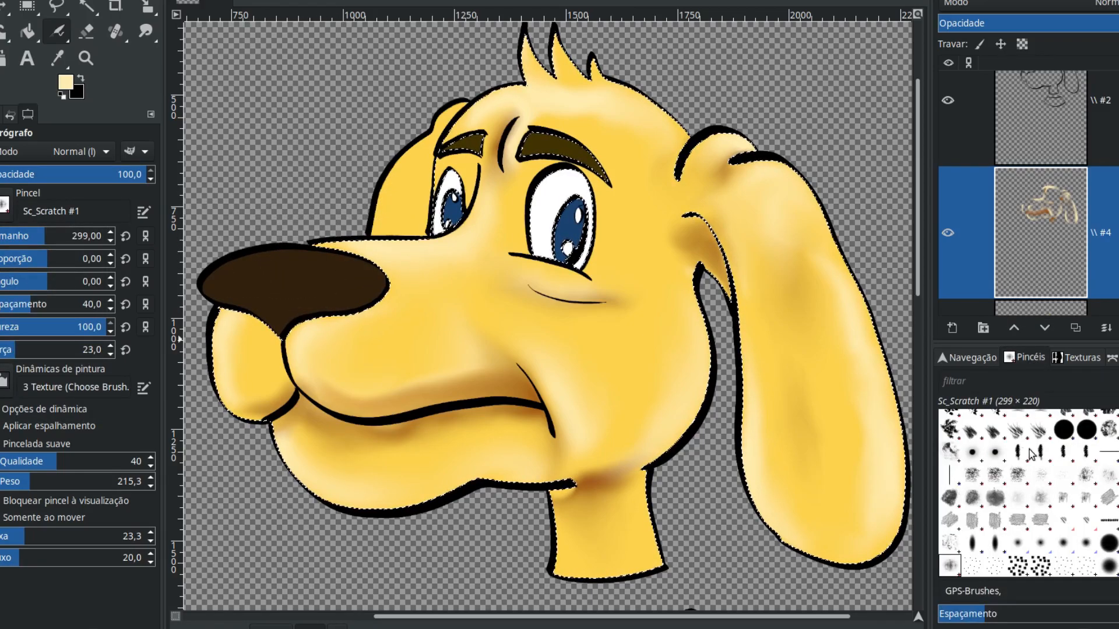
scroll(1049, 492, down, 6)
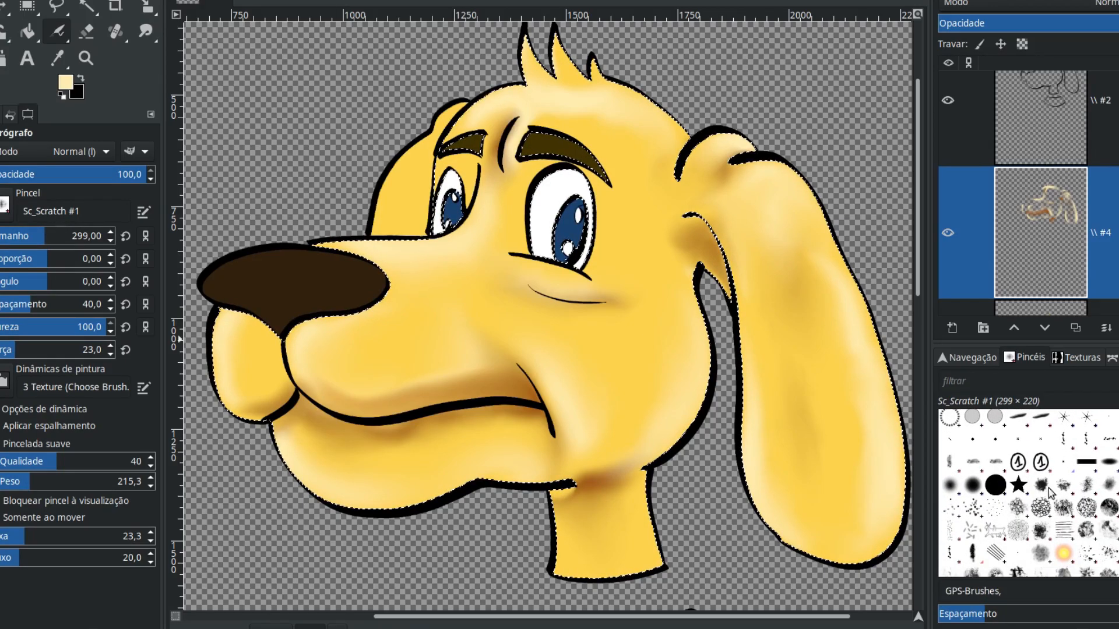
click(951, 486)
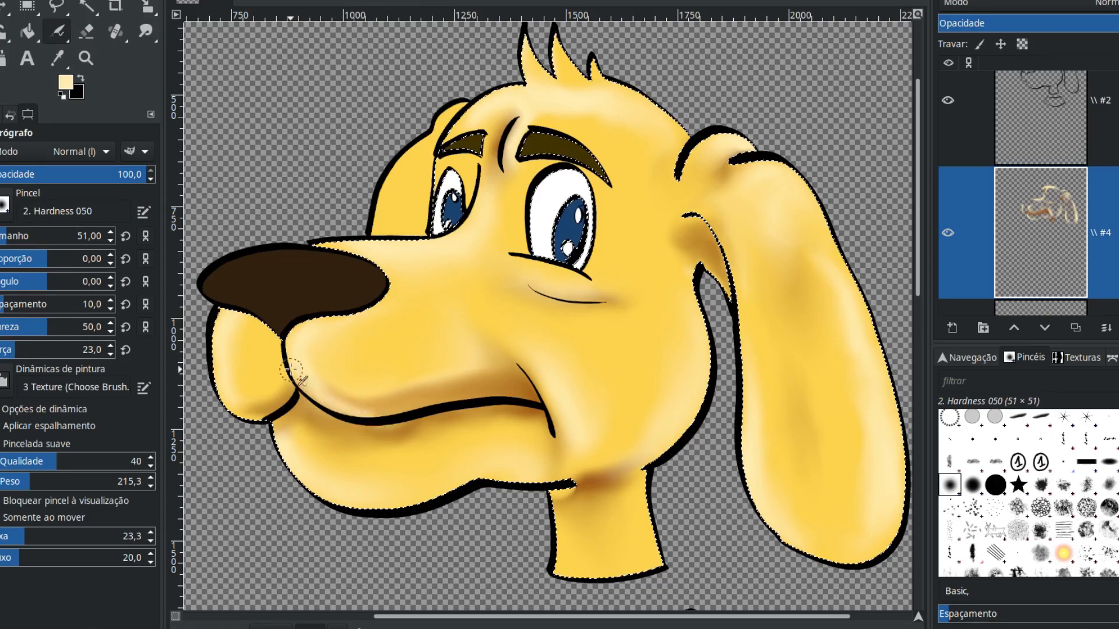
click(26, 246)
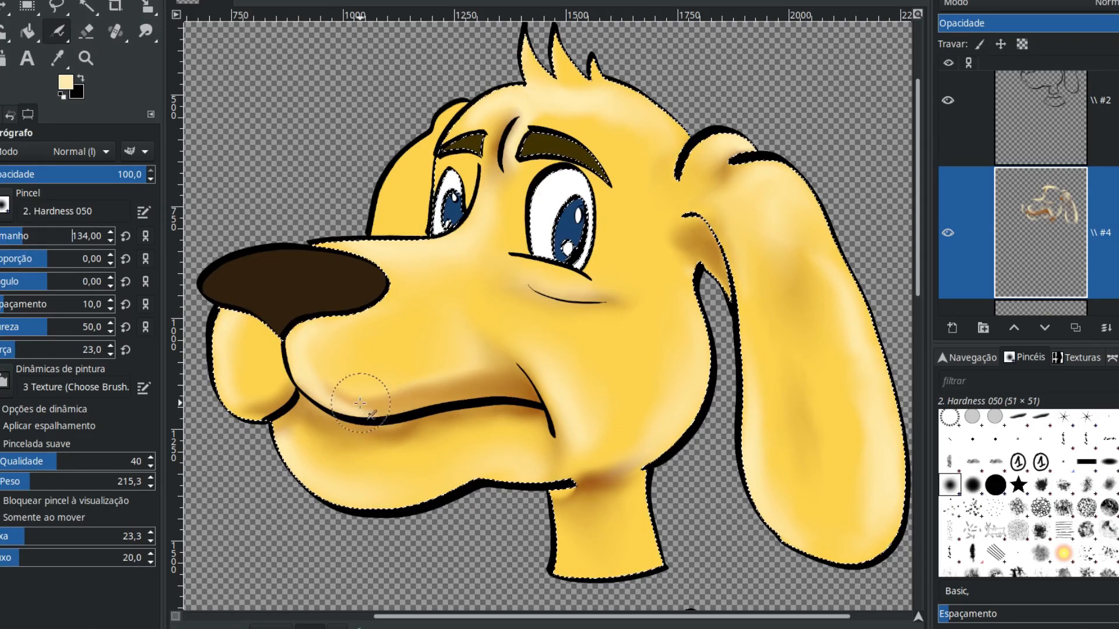
Airbrush a soft pale highlight on the near muzzle just above the mouth line and on the bridge of the nose
mouse_move(349, 403)
mouse_down()
mouse_move(436, 397)
mouse_move(312, 393)
mouse_move(337, 404)
mouse_up()
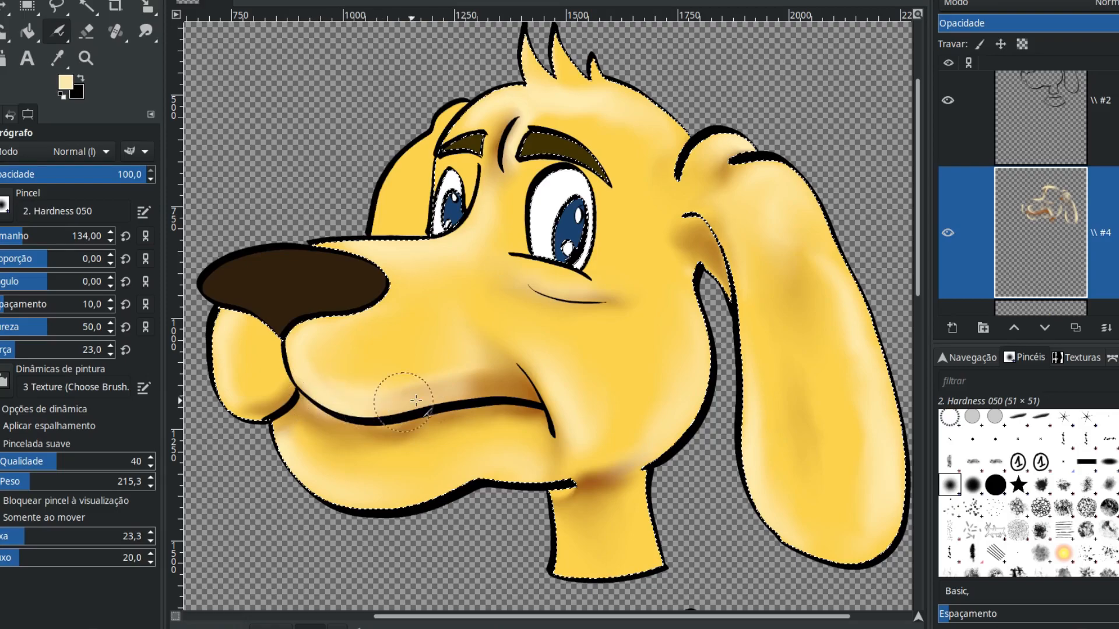
drag(416, 401, 343, 394)
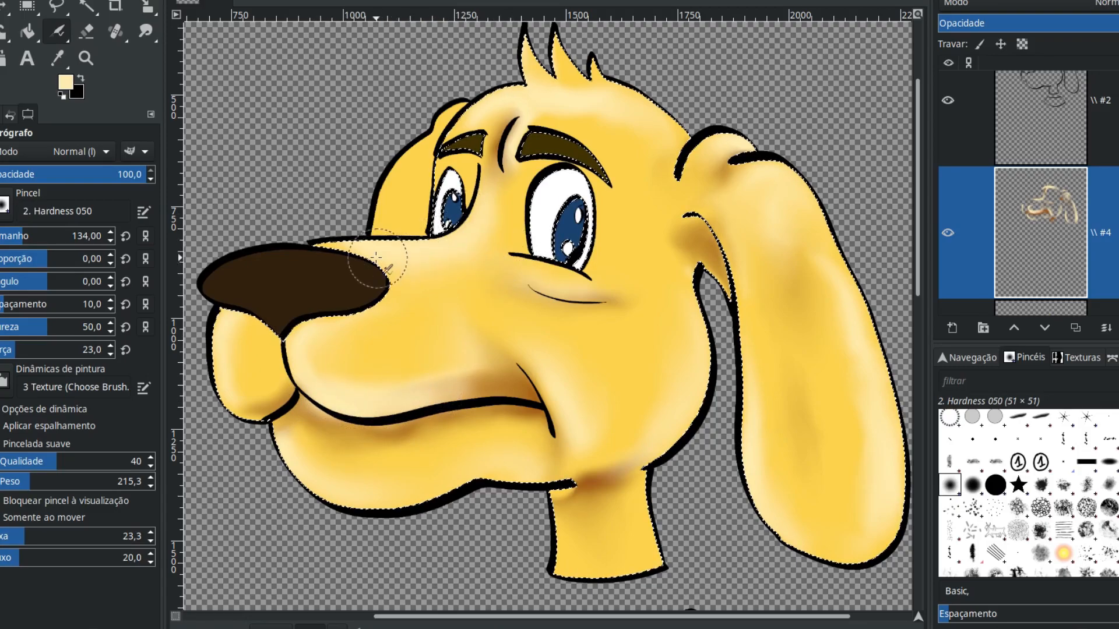
drag(387, 240, 403, 240)
Choose a paler cream foreground colour and airbrush soft highlights along the chin and down the edges of the near ear
click(65, 82)
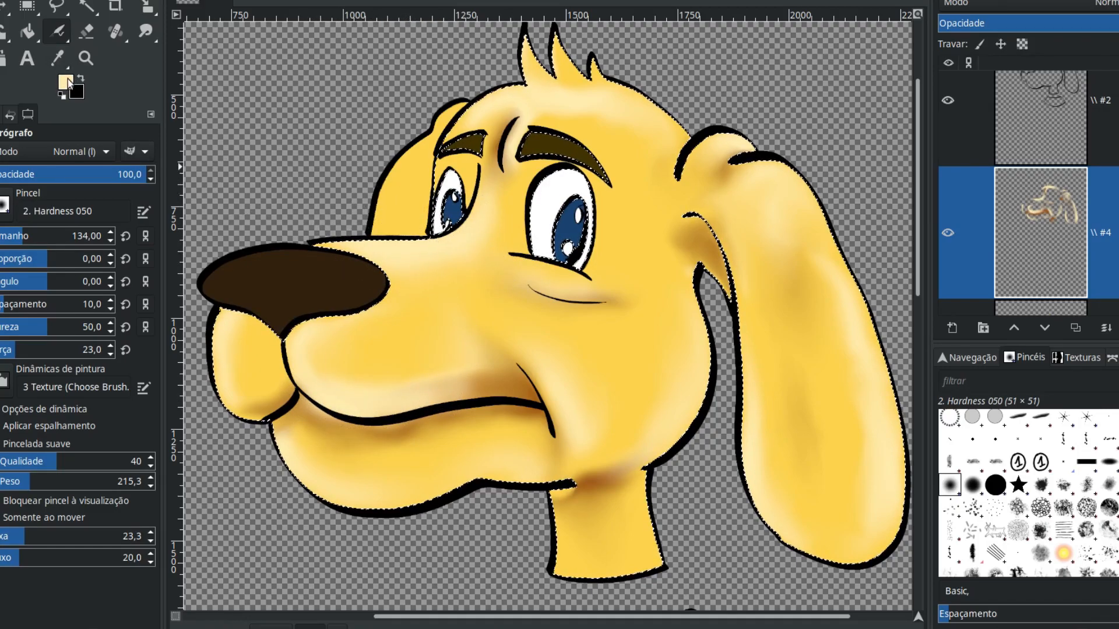
drag(909, 62, 895, 1)
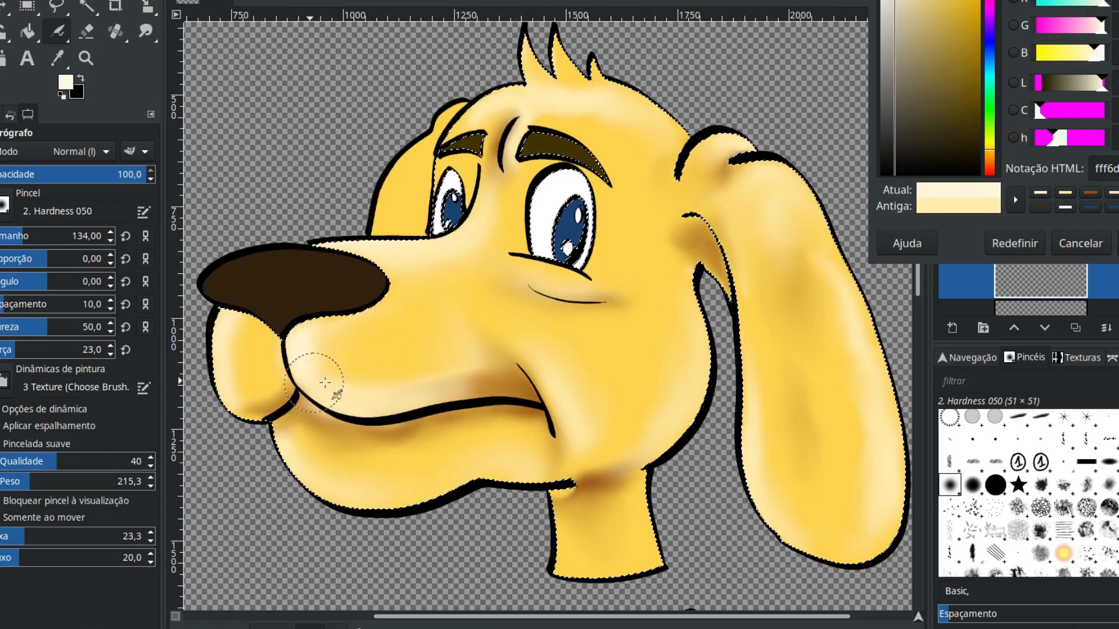
mouse_move(286, 424)
mouse_down()
mouse_move(308, 484)
mouse_move(271, 454)
mouse_move(328, 488)
mouse_up()
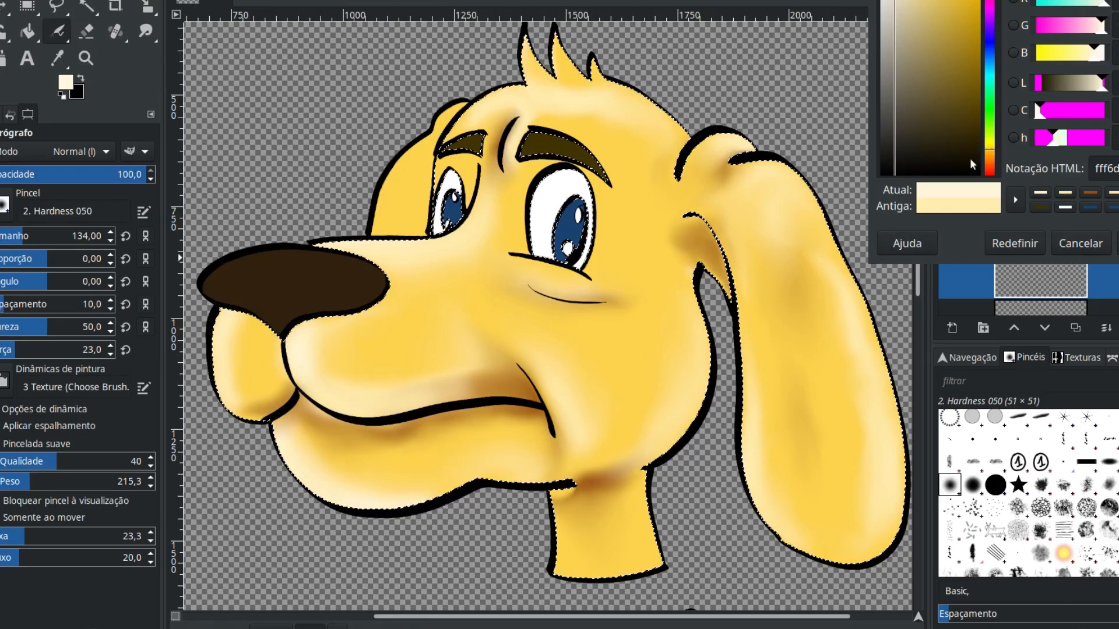
mouse_move(758, 296)
mouse_down()
mouse_move(760, 431)
mouse_move(778, 519)
mouse_move(850, 534)
mouse_up()
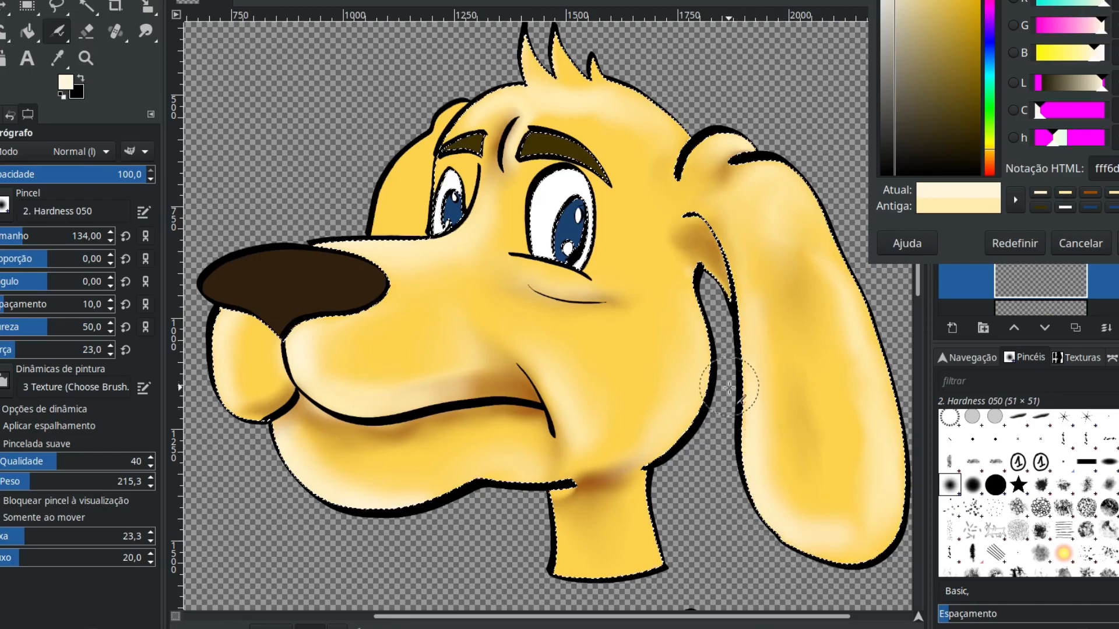
mouse_move(772, 174)
mouse_down()
mouse_move(879, 356)
mouse_move(804, 199)
mouse_up()
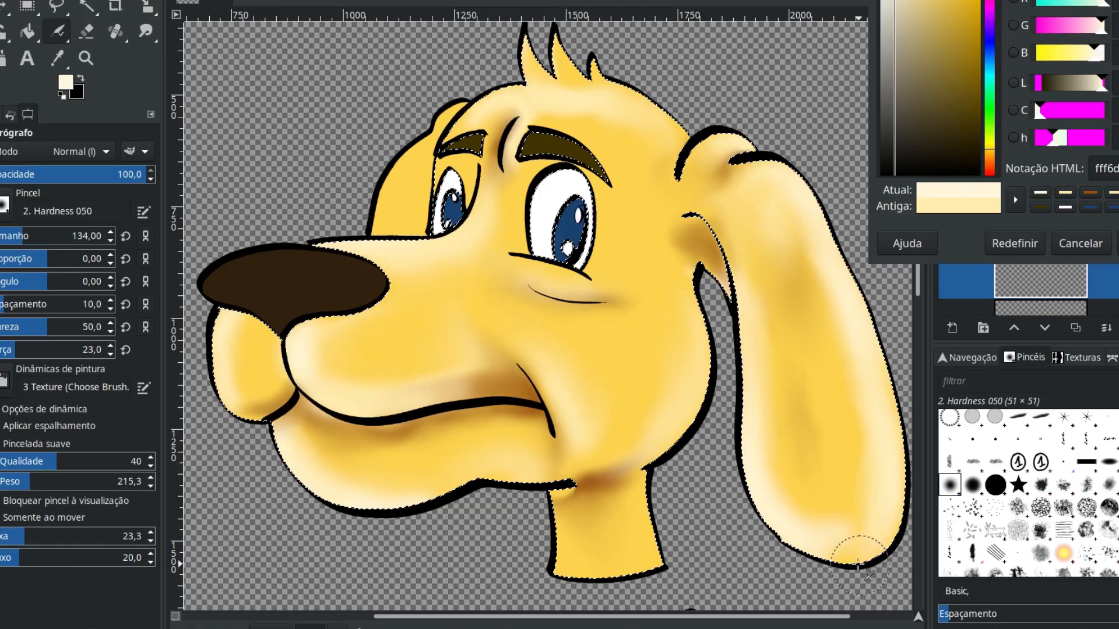
mouse_move(858, 544)
mouse_down()
mouse_move(876, 469)
mouse_move(826, 265)
mouse_move(784, 184)
mouse_up()
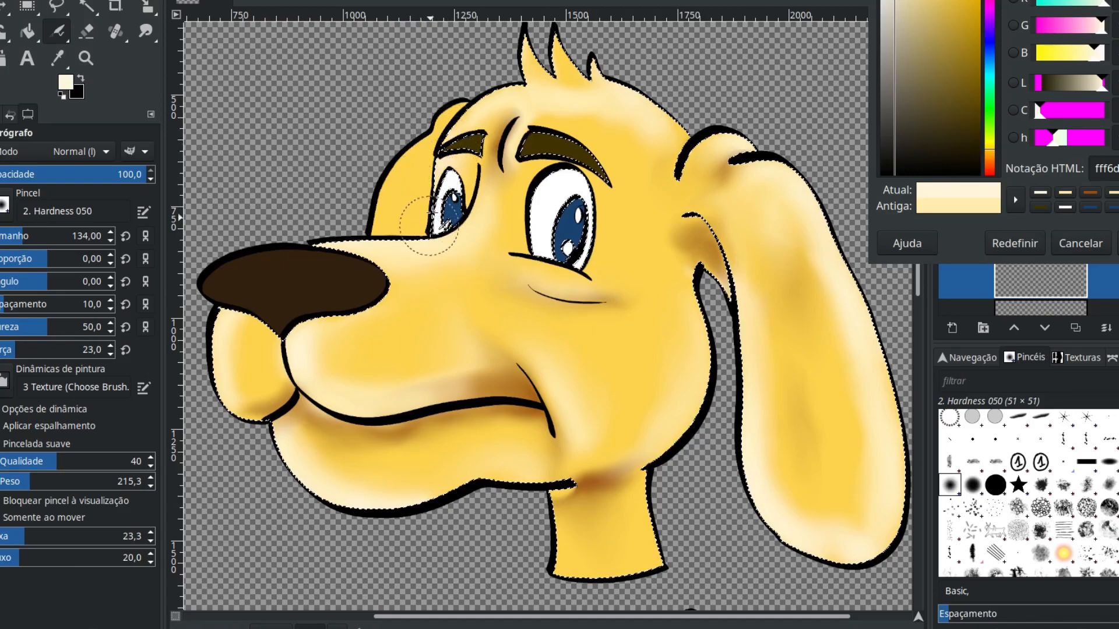
Choose a dark olive-brown foreground colour and airbrush shadows along the mouth line and under the jaw to the neck
click(979, 101)
click(981, 102)
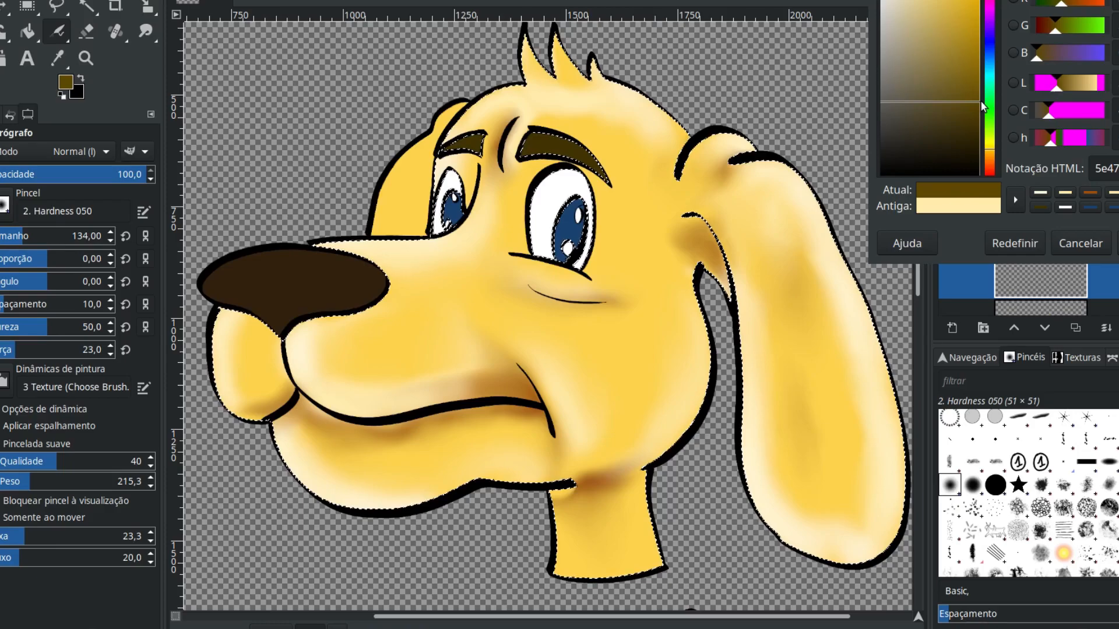
mouse_move(460, 404)
mouse_down()
mouse_move(293, 404)
mouse_move(349, 417)
mouse_move(284, 429)
mouse_up()
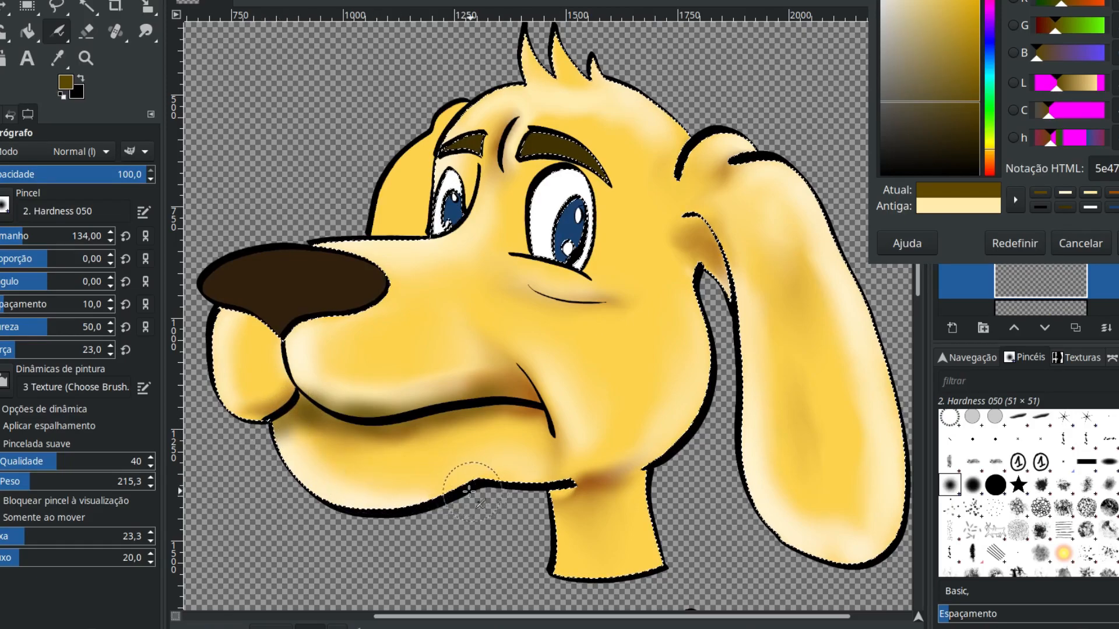
mouse_move(432, 506)
mouse_down()
mouse_move(542, 486)
mouse_move(385, 516)
mouse_move(663, 468)
mouse_move(615, 468)
mouse_move(652, 460)
mouse_up()
Airbrush olive-brown shadows at the near ear's base and around the near eye, using size 35 for the crease below the eye
mouse_move(687, 252)
mouse_down()
mouse_move(678, 232)
mouse_move(727, 290)
mouse_up()
drag(745, 168, 739, 162)
mouse_move(730, 259)
mouse_down()
mouse_move(729, 306)
mouse_move(682, 289)
mouse_move(688, 237)
mouse_move(685, 277)
mouse_up()
mouse_move(469, 180)
mouse_down()
mouse_move(469, 148)
mouse_move(472, 174)
mouse_move(516, 195)
mouse_move(529, 221)
mouse_move(543, 155)
mouse_move(529, 190)
mouse_up()
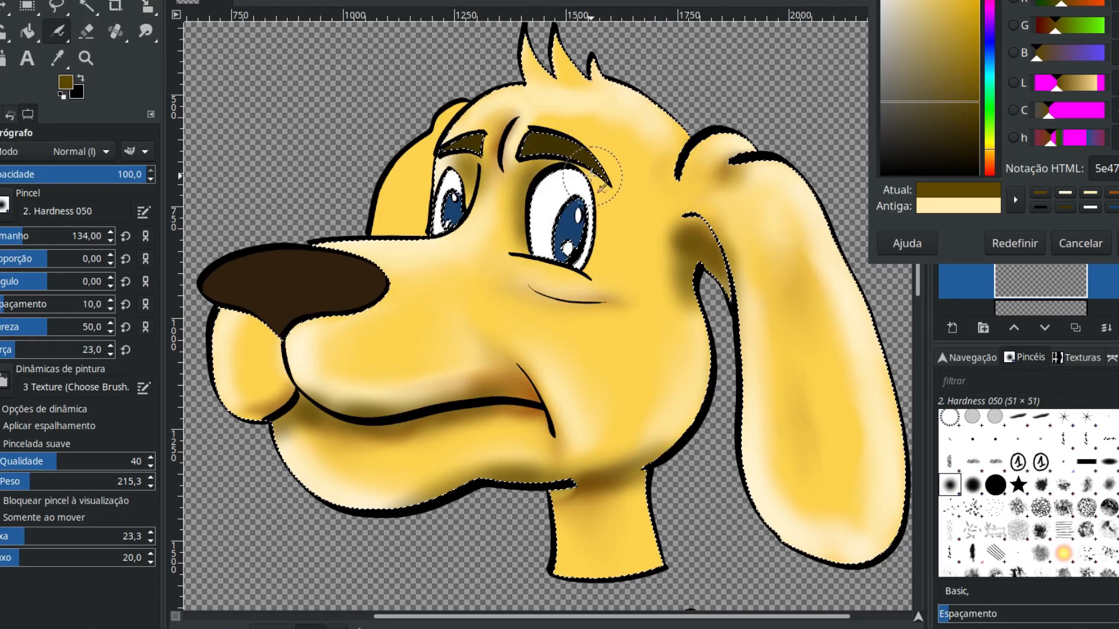
drag(698, 217, 699, 230)
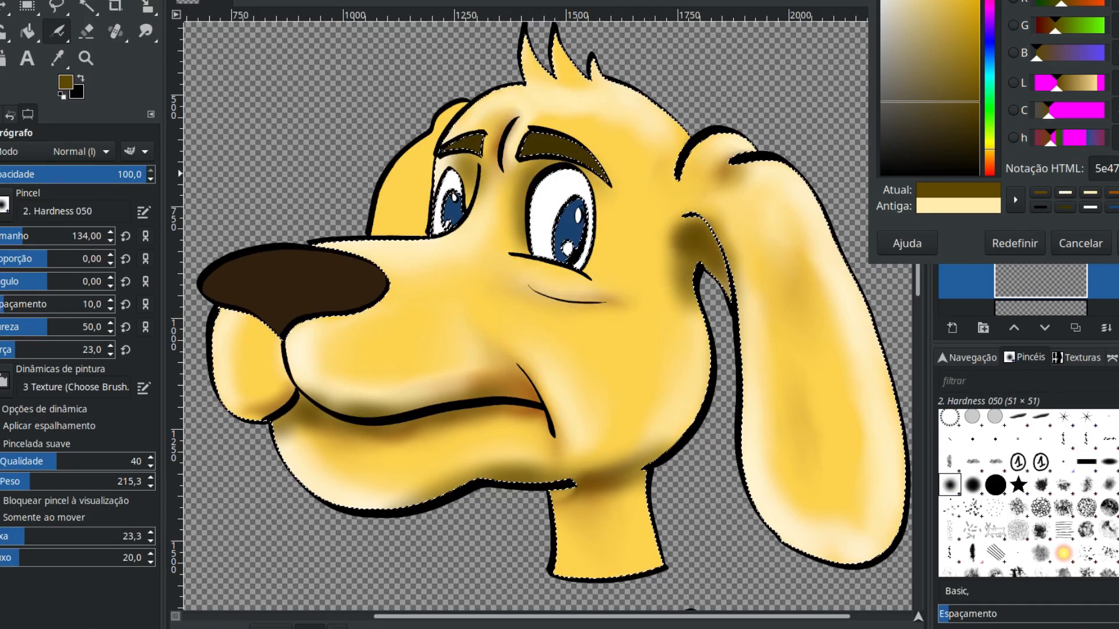
click(2, 236)
mouse_move(520, 281)
mouse_down()
mouse_move(603, 307)
mouse_move(517, 278)
mouse_move(590, 299)
mouse_move(545, 296)
mouse_move(518, 285)
mouse_move(625, 301)
mouse_move(514, 274)
mouse_move(594, 315)
mouse_move(546, 310)
mouse_move(602, 313)
mouse_move(618, 303)
mouse_up()
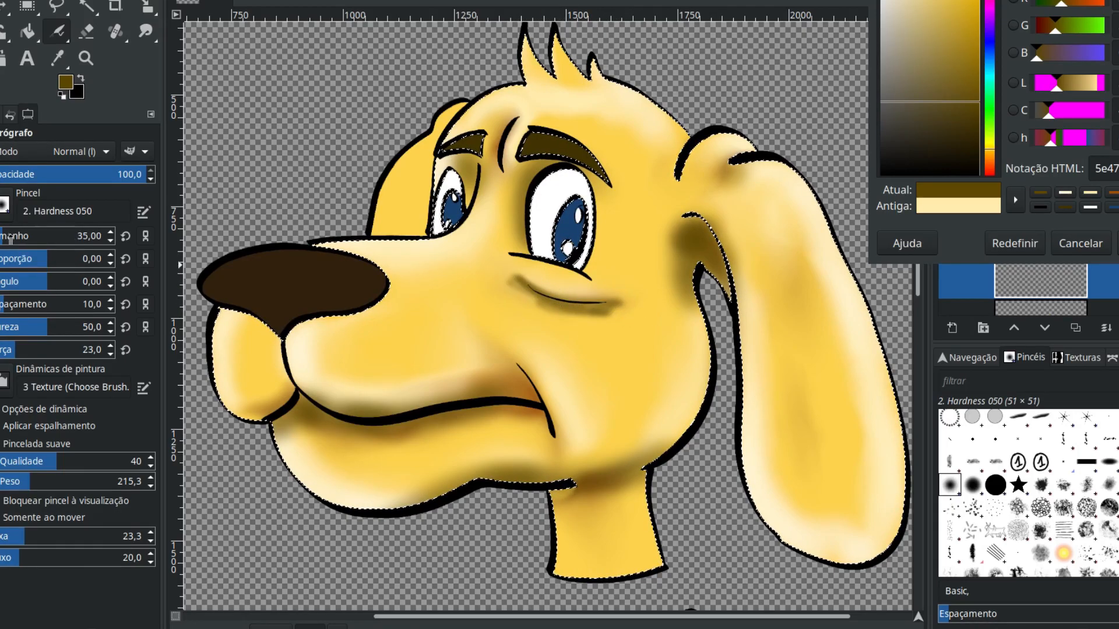
Smudge the shadows under the near eye, along the mouth line and around the near ear with a brush size of 164
click(145, 31)
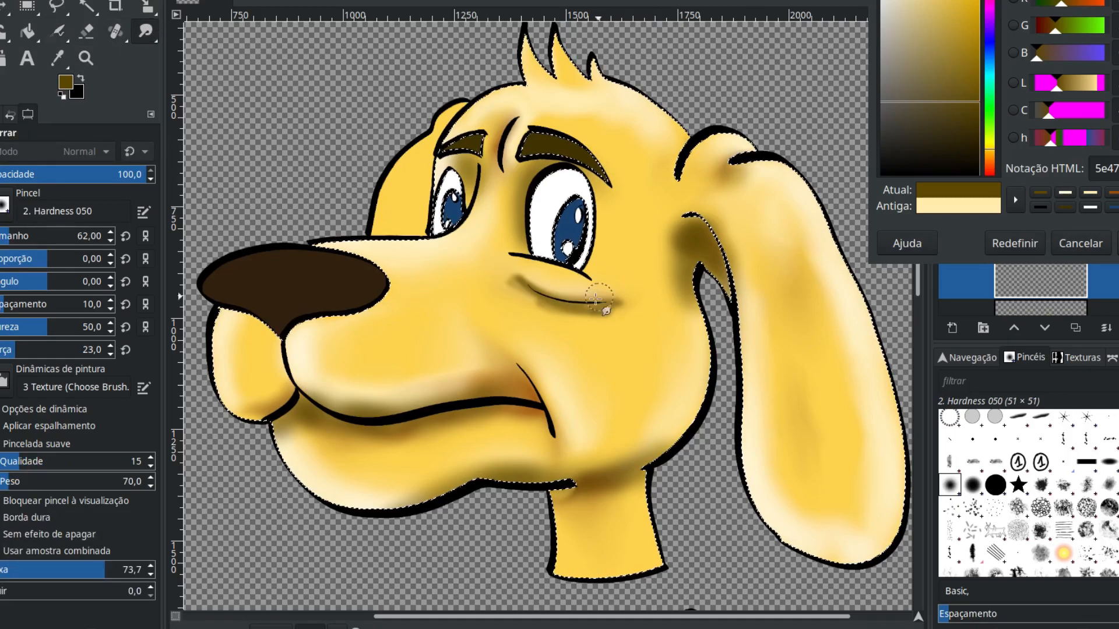
click(27, 234)
mouse_move(576, 321)
mouse_down()
mouse_move(505, 286)
mouse_move(582, 320)
mouse_up()
mouse_move(435, 386)
mouse_down()
mouse_move(338, 389)
mouse_move(329, 368)
mouse_move(332, 385)
mouse_move(310, 369)
mouse_move(350, 406)
mouse_move(361, 391)
mouse_move(316, 355)
mouse_move(346, 413)
mouse_move(319, 376)
mouse_move(311, 412)
mouse_move(311, 397)
mouse_move(332, 431)
mouse_move(304, 410)
mouse_move(342, 423)
mouse_move(313, 408)
mouse_move(302, 444)
mouse_move(282, 443)
mouse_move(225, 398)
mouse_move(251, 396)
mouse_up()
mouse_move(708, 276)
mouse_down()
mouse_move(678, 219)
mouse_move(662, 221)
mouse_move(692, 297)
mouse_move(664, 298)
mouse_move(668, 282)
mouse_move(692, 334)
mouse_move(741, 275)
mouse_move(749, 204)
mouse_move(731, 190)
mouse_move(750, 191)
mouse_move(736, 182)
mouse_move(800, 253)
mouse_move(841, 351)
mouse_move(850, 430)
mouse_move(836, 419)
mouse_move(861, 443)
mouse_move(854, 483)
mouse_move(895, 506)
mouse_move(858, 495)
mouse_move(832, 515)
mouse_move(836, 530)
mouse_move(799, 509)
mouse_move(806, 484)
mouse_move(784, 504)
mouse_move(802, 492)
mouse_move(768, 451)
mouse_move(852, 539)
mouse_move(833, 501)
mouse_move(889, 519)
mouse_move(840, 519)
mouse_move(877, 483)
mouse_move(848, 492)
mouse_move(869, 436)
mouse_move(850, 425)
mouse_move(844, 355)
mouse_move(804, 269)
mouse_move(795, 308)
mouse_move(777, 263)
mouse_move(819, 434)
mouse_move(792, 299)
mouse_move(815, 457)
mouse_move(790, 368)
mouse_move(824, 394)
mouse_move(814, 416)
mouse_move(787, 275)
mouse_move(724, 209)
mouse_move(735, 183)
mouse_move(674, 137)
mouse_up()
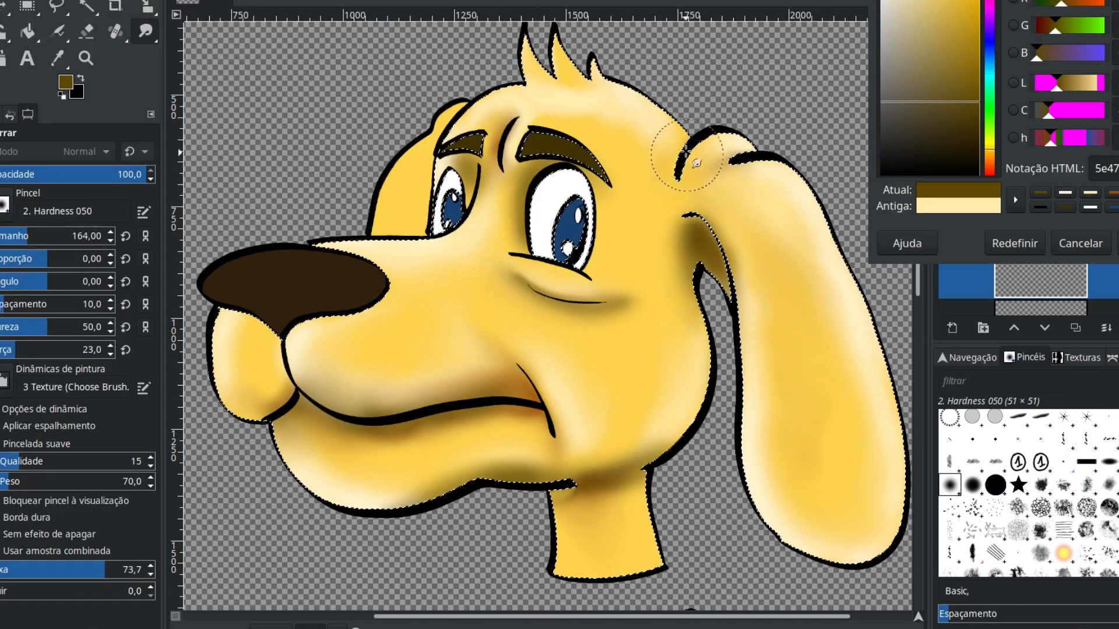
Smudge the shading on the forehead, muzzle, cheek, near ear's base and far side of the muzzle
mouse_move(566, 113)
mouse_down()
mouse_move(643, 150)
mouse_move(624, 117)
mouse_move(663, 135)
mouse_move(671, 125)
mouse_move(660, 107)
mouse_move(592, 80)
mouse_move(524, 83)
mouse_move(481, 108)
mouse_move(518, 105)
mouse_move(499, 126)
mouse_up()
mouse_move(510, 300)
mouse_down()
mouse_move(494, 254)
mouse_move(506, 216)
mouse_move(495, 228)
mouse_move(452, 224)
mouse_up()
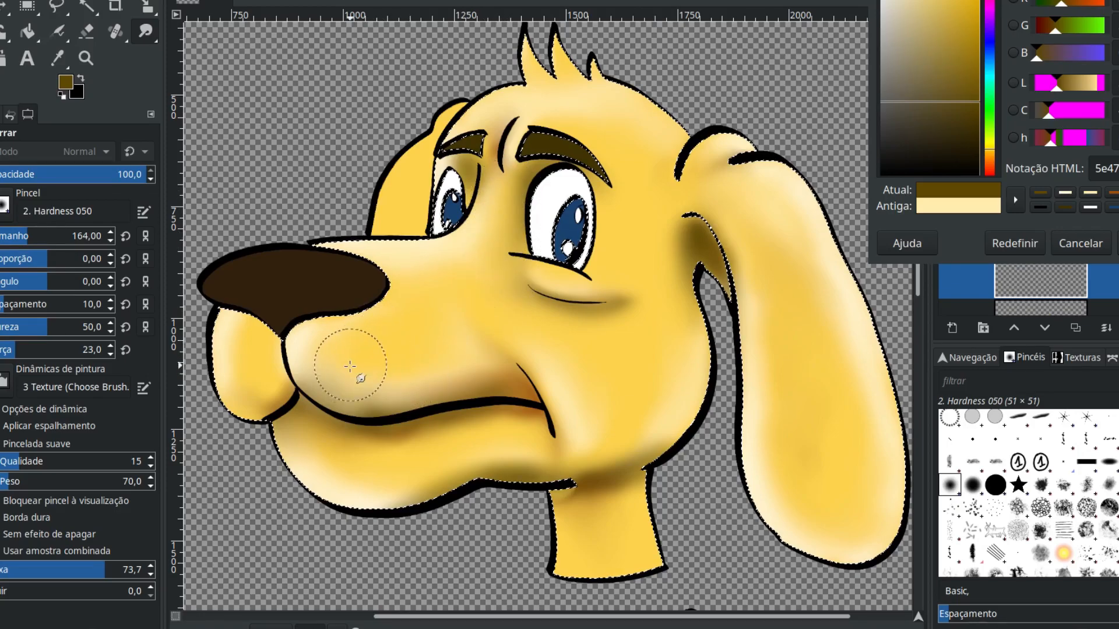
mouse_move(429, 368)
mouse_down()
mouse_move(503, 377)
mouse_move(531, 393)
mouse_move(513, 386)
mouse_move(543, 416)
mouse_move(478, 372)
mouse_move(528, 403)
mouse_move(525, 442)
mouse_up()
mouse_move(470, 233)
mouse_down()
mouse_move(494, 219)
mouse_move(487, 204)
mouse_move(449, 237)
mouse_up()
mouse_move(696, 219)
mouse_down()
mouse_move(729, 251)
mouse_move(723, 285)
mouse_move(749, 307)
mouse_move(737, 309)
mouse_move(760, 305)
mouse_move(705, 251)
mouse_move(669, 148)
mouse_up()
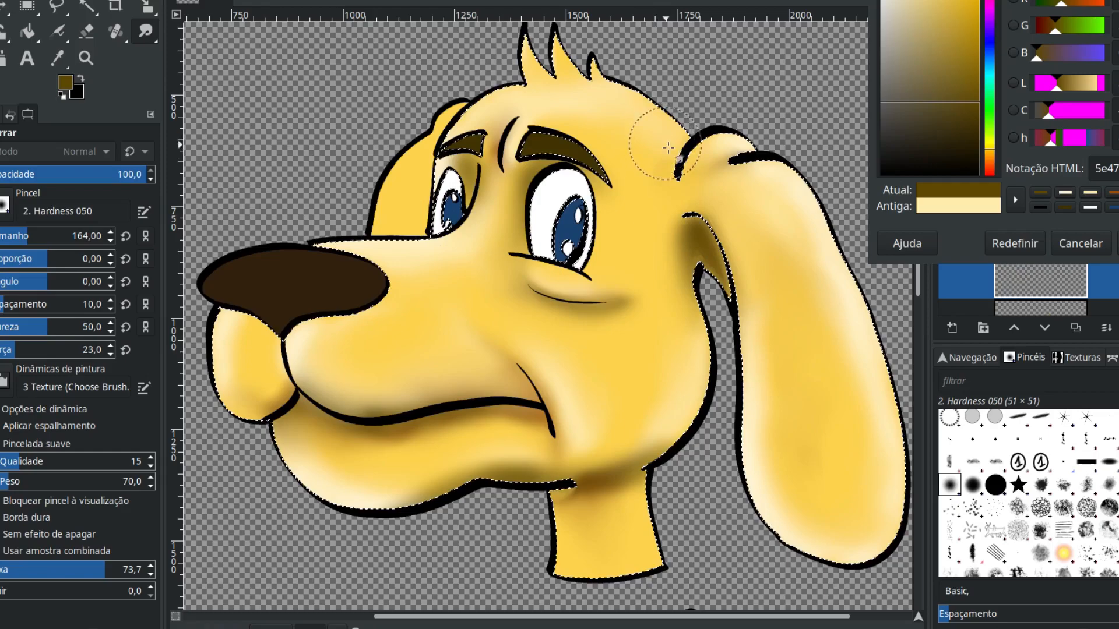
mouse_move(230, 385)
mouse_down()
mouse_move(229, 335)
mouse_move(238, 378)
mouse_up()
Clear the selection and smudge the neck, cheek and forehead shading with the Smudge force set to 72
key(ctrl+shift+a)
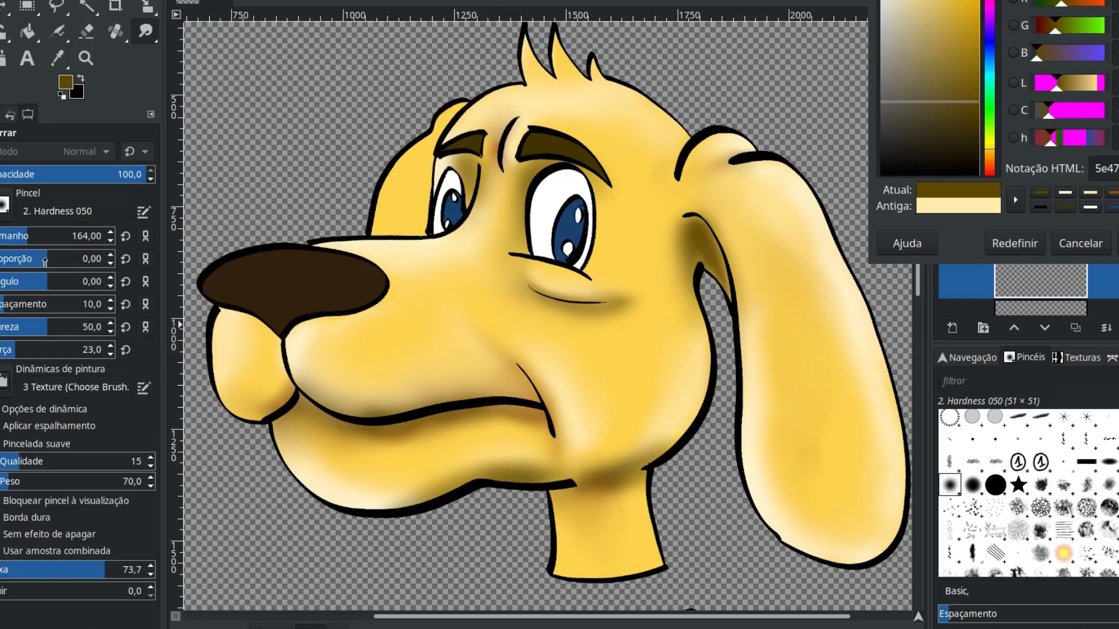
click(76, 350)
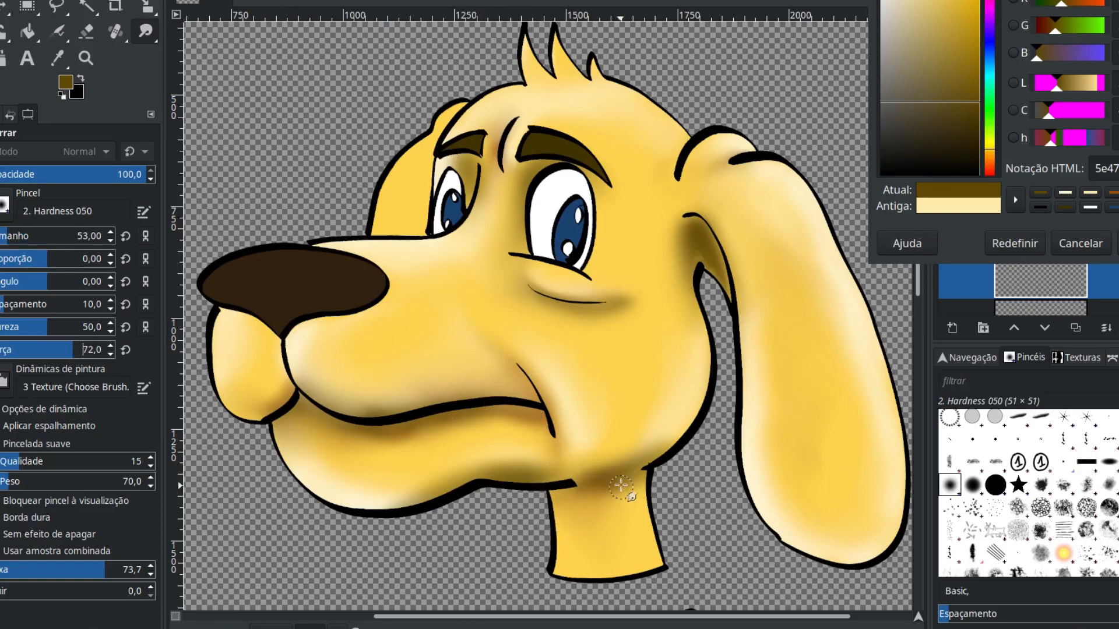
mouse_move(601, 459)
mouse_down()
mouse_move(593, 488)
mouse_move(594, 476)
mouse_move(538, 475)
mouse_move(557, 489)
mouse_move(587, 462)
mouse_move(592, 414)
mouse_move(572, 380)
mouse_move(527, 353)
mouse_move(528, 339)
mouse_move(594, 390)
mouse_move(630, 392)
mouse_move(606, 430)
mouse_move(655, 361)
mouse_move(644, 394)
mouse_move(654, 395)
mouse_move(581, 337)
mouse_move(640, 320)
mouse_move(632, 293)
mouse_move(645, 295)
mouse_move(630, 305)
mouse_move(645, 257)
mouse_move(632, 185)
mouse_move(645, 150)
mouse_move(600, 130)
mouse_move(520, 170)
mouse_move(542, 193)
mouse_move(552, 117)
mouse_up()
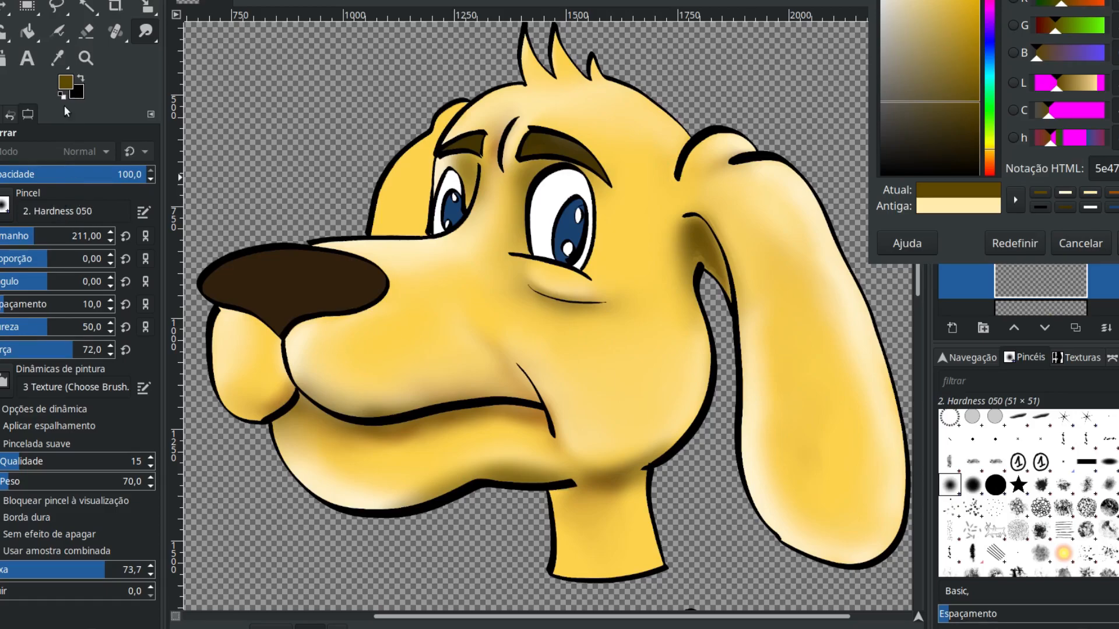
Choose a pale beige foreground and try an airbrush highlight on the nose with the size raised to 88, undoing the test dabs
drag(931, 52, 905, 2)
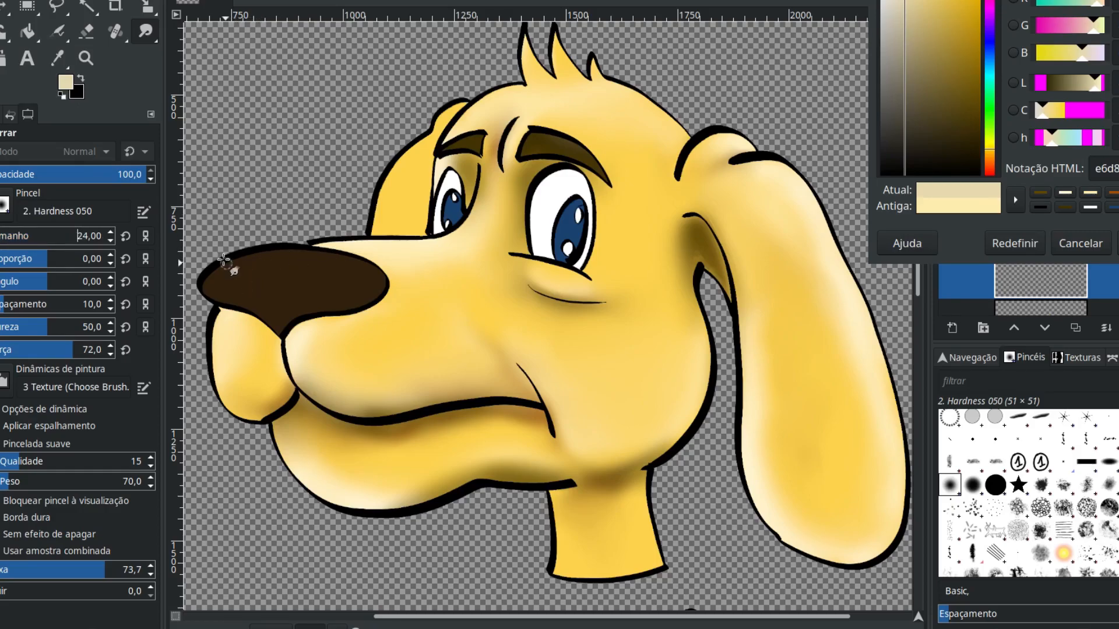
click(64, 36)
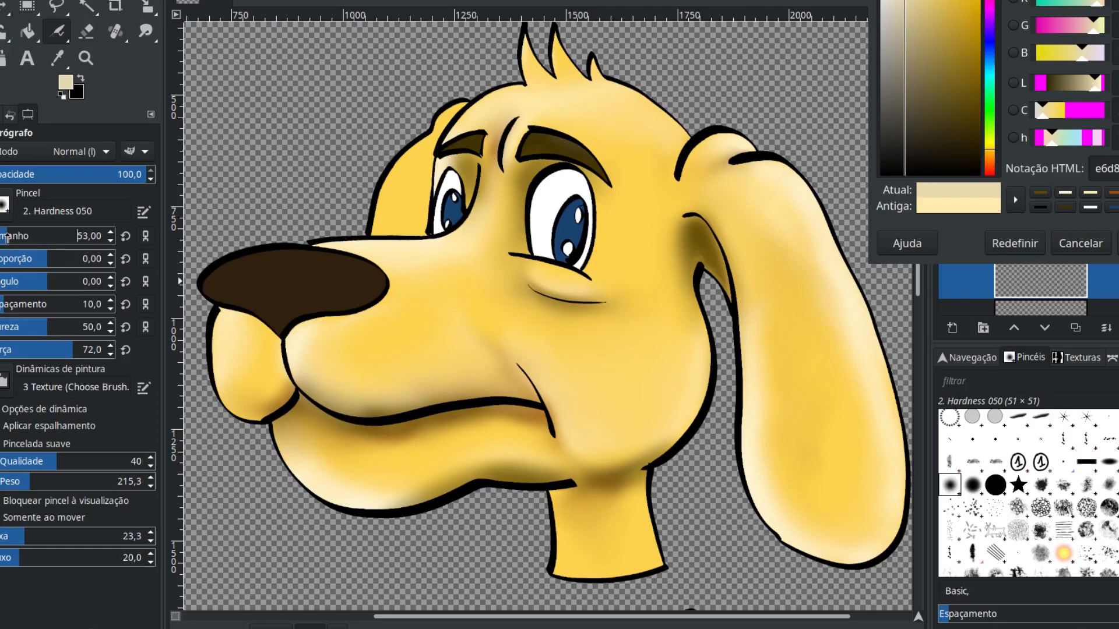
mouse_move(297, 256)
mouse_down()
mouse_move(241, 278)
mouse_move(272, 270)
mouse_up()
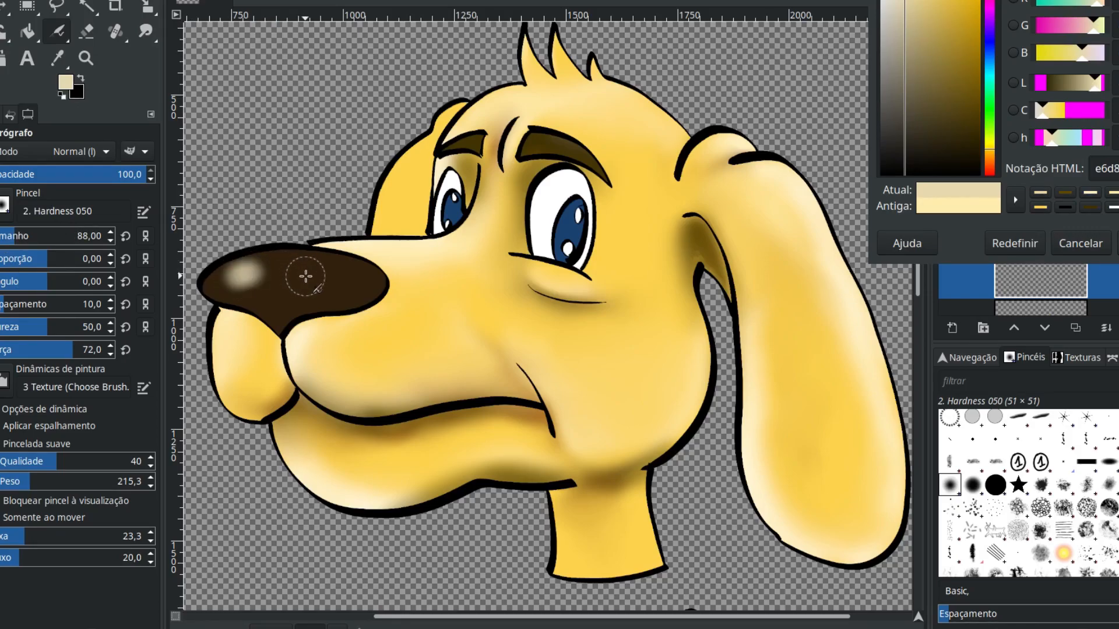
key(ctrl+z)
key(Return)
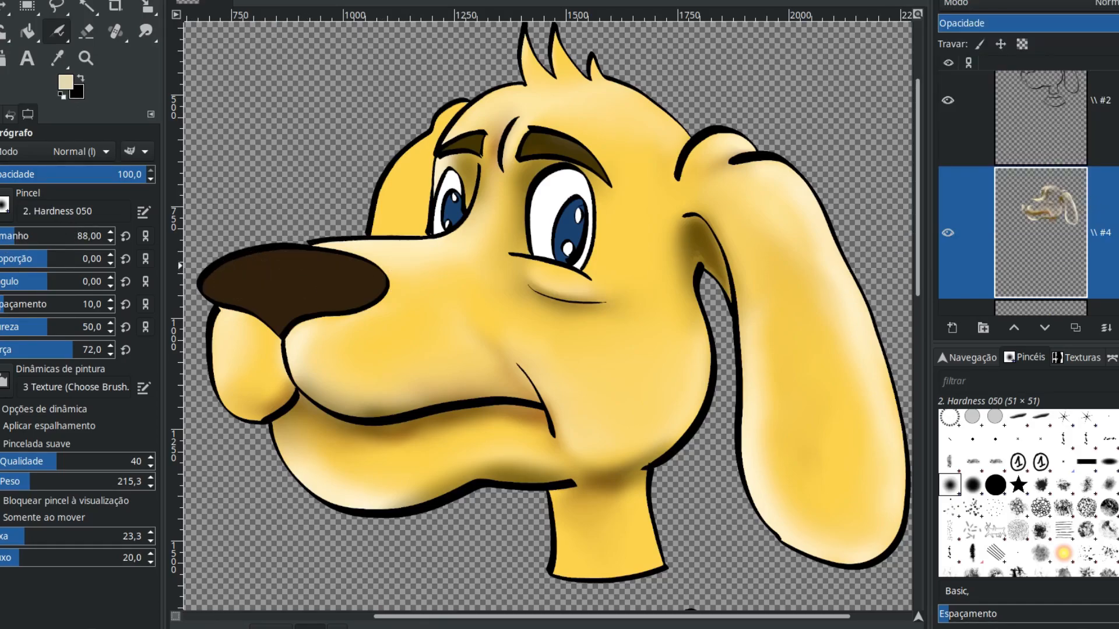
Make pressure control the brush's opacity and size, and airbrush a beige highlight streak across the nose
click(976, 1)
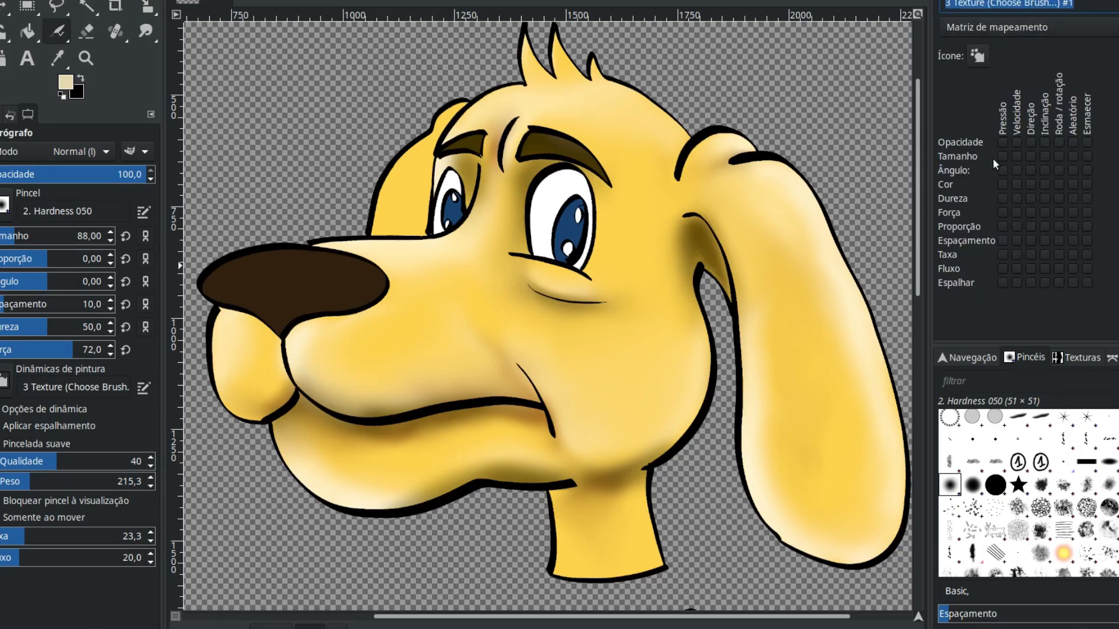
click(1002, 143)
mouse_move(255, 268)
mouse_down()
mouse_move(310, 272)
mouse_move(226, 280)
mouse_move(314, 277)
mouse_up()
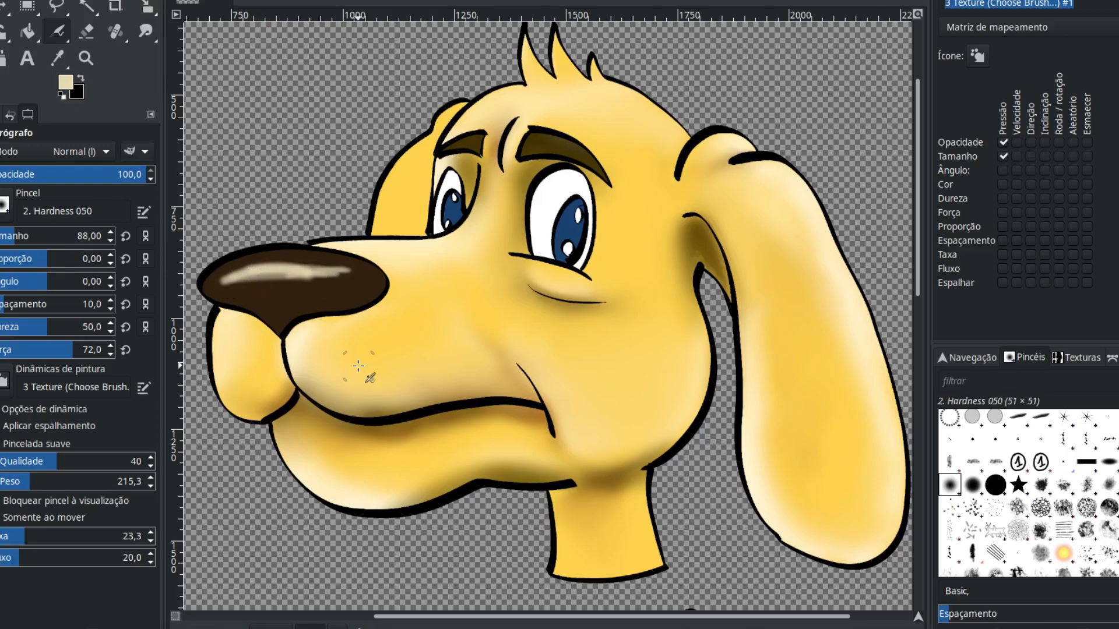
Choose a lighter cream foreground and airbrush a brighter highlight on the upper nose with Smooth stroke turned off
click(66, 87)
drag(906, 2, 896, 0)
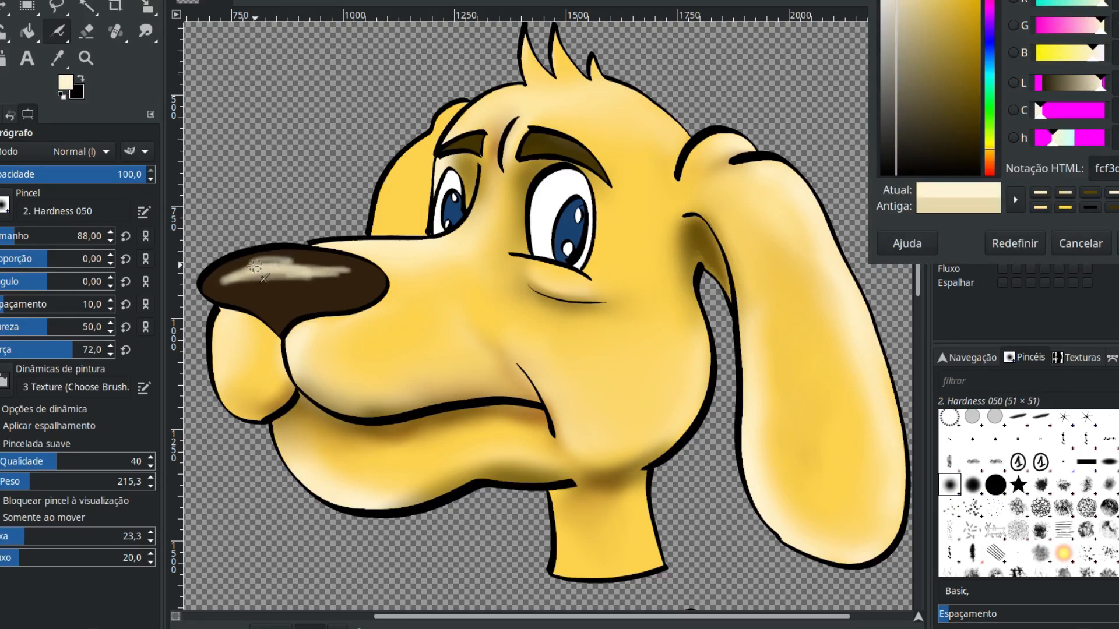
click(2, 446)
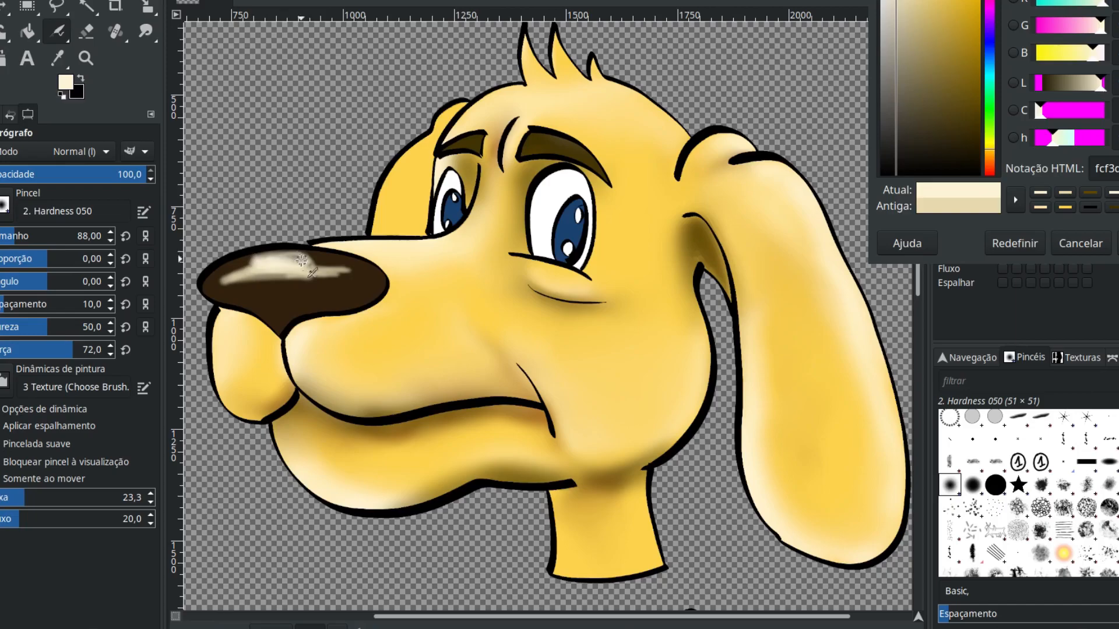
Smudge the nose highlight into the dark brown with a brush size of 226
click(141, 36)
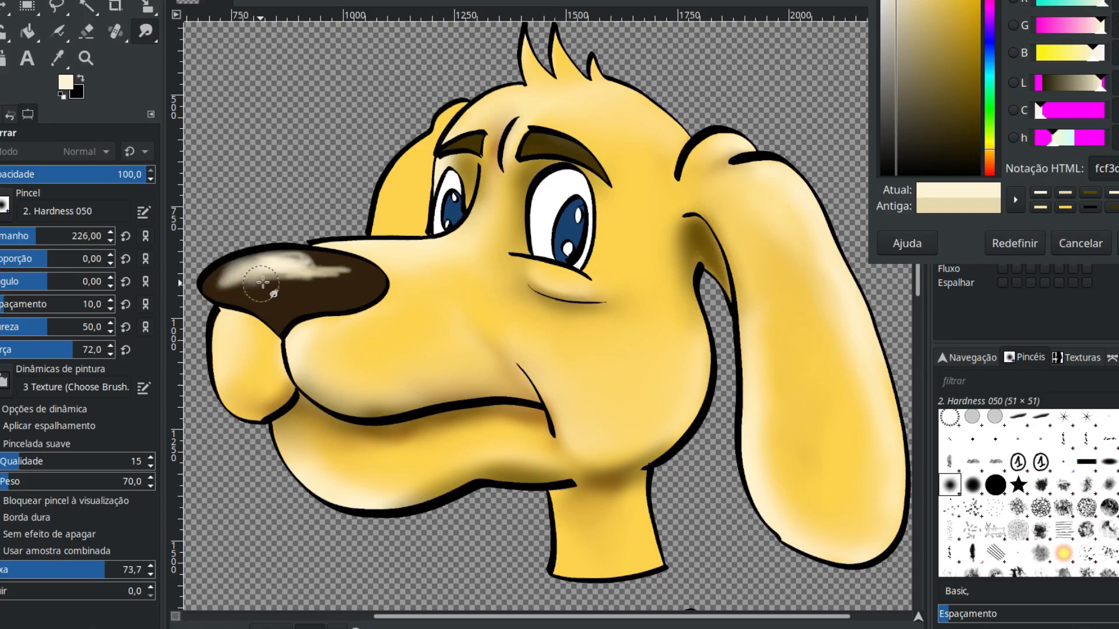
mouse_move(324, 269)
mouse_down()
mouse_move(295, 261)
mouse_move(344, 272)
mouse_move(233, 286)
mouse_move(305, 289)
mouse_move(284, 300)
mouse_move(244, 298)
mouse_move(361, 285)
mouse_move(323, 282)
mouse_move(347, 284)
mouse_move(332, 274)
mouse_move(361, 283)
mouse_move(307, 299)
mouse_move(326, 285)
mouse_move(246, 275)
mouse_move(250, 263)
mouse_move(234, 274)
mouse_move(244, 290)
mouse_move(235, 283)
mouse_move(324, 287)
mouse_move(304, 296)
mouse_move(302, 283)
mouse_move(286, 285)
mouse_move(350, 283)
mouse_move(281, 305)
mouse_move(299, 294)
mouse_move(245, 284)
mouse_move(277, 292)
mouse_up()
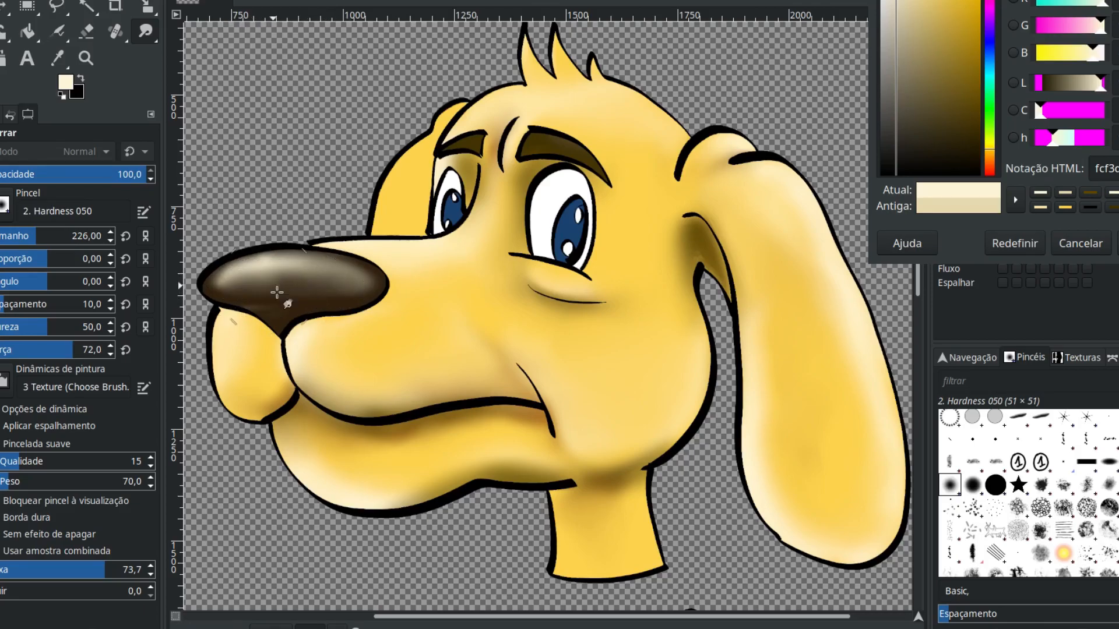
Choose a near-white cream foreground and airbrush bright spots on the near and far sides of the muzzle at size 226
drag(896, 1, 889, 2)
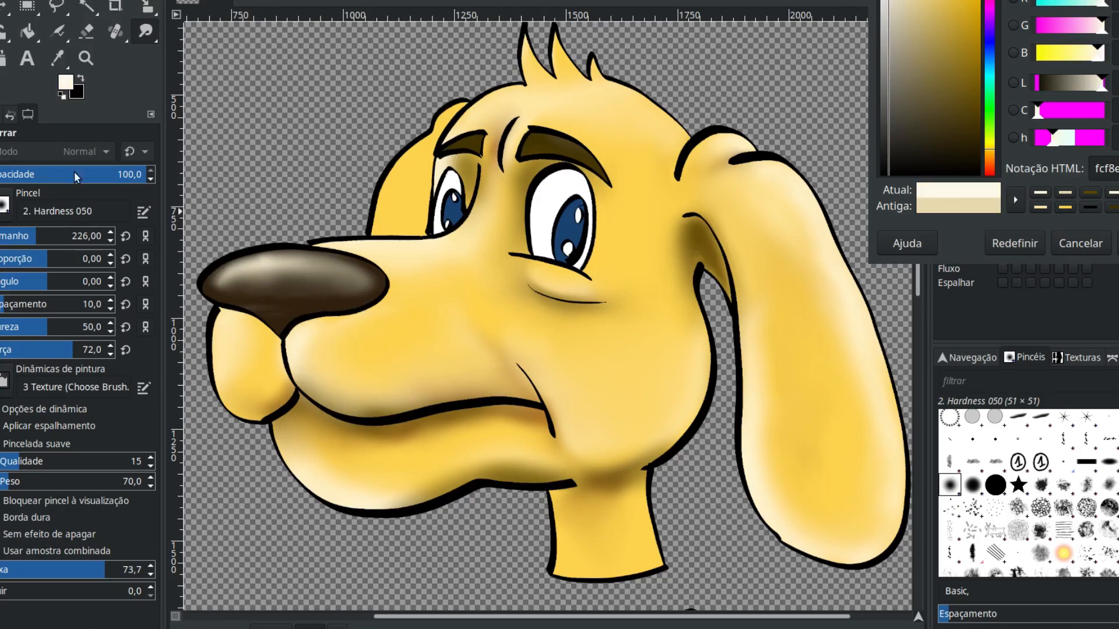
click(58, 33)
mouse_move(348, 352)
mouse_down()
mouse_move(375, 359)
mouse_move(380, 349)
mouse_move(346, 344)
mouse_up()
drag(223, 356, 242, 367)
Airbrush near-white highlights on the cheek, forehead, upper and lower near ear, and chin
mouse_move(512, 307)
mouse_down()
mouse_move(575, 340)
mouse_move(606, 382)
mouse_move(542, 320)
mouse_move(652, 324)
mouse_up()
mouse_move(581, 106)
mouse_down()
mouse_move(607, 135)
mouse_move(616, 116)
mouse_move(574, 97)
mouse_move(515, 99)
mouse_move(601, 111)
mouse_up()
drag(764, 213, 815, 328)
drag(814, 428, 820, 443)
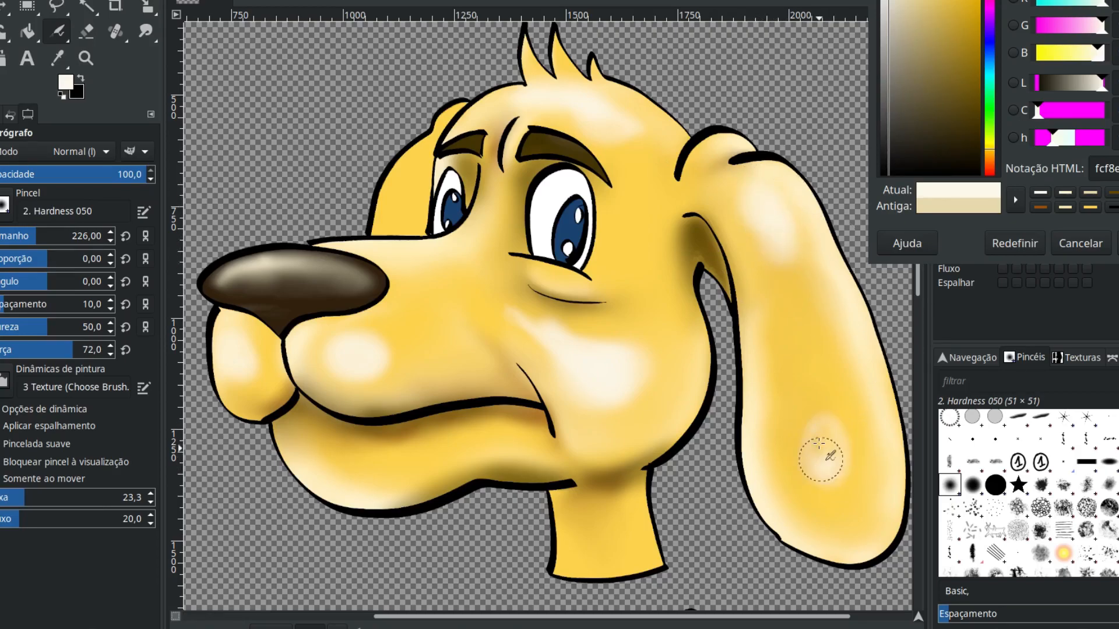
mouse_move(317, 438)
mouse_down()
mouse_move(320, 457)
mouse_move(368, 468)
mouse_up()
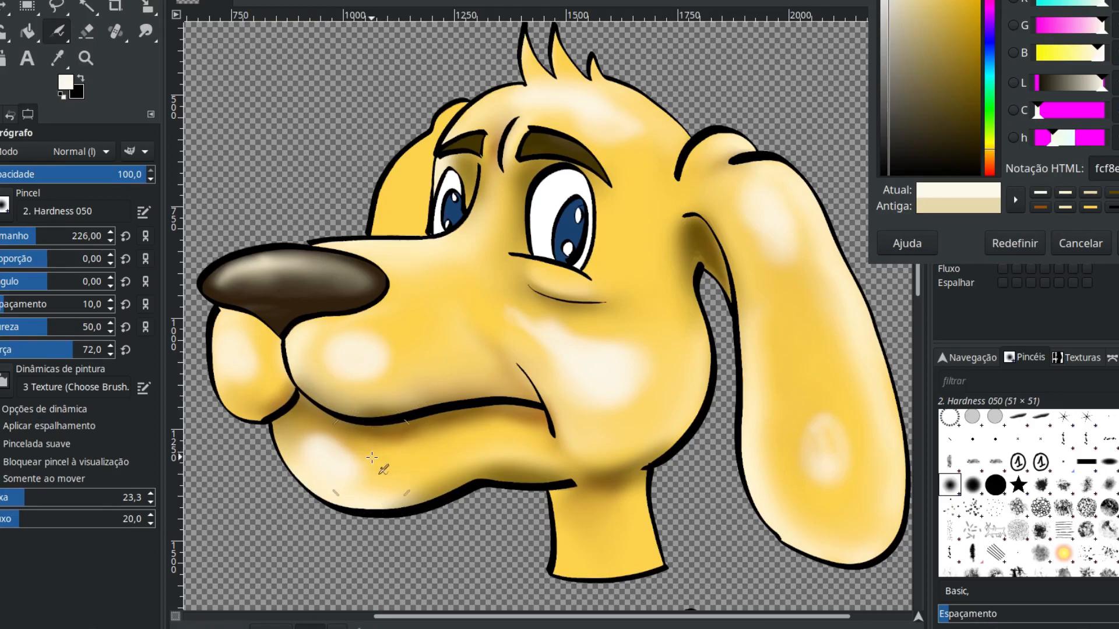
Smudge the near-white highlights on the chin, muzzle, cheek, forehead and near ear into the surrounding yellow
key(s)
drag(335, 457, 307, 449)
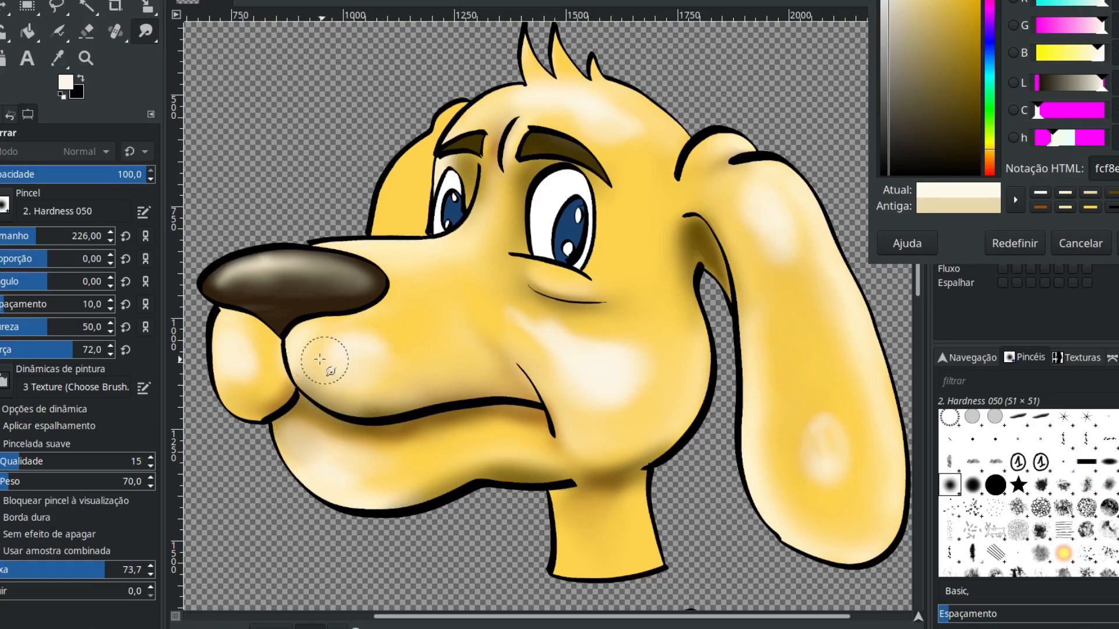
mouse_move(372, 339)
mouse_down()
mouse_move(361, 362)
mouse_move(367, 349)
mouse_move(380, 380)
mouse_up()
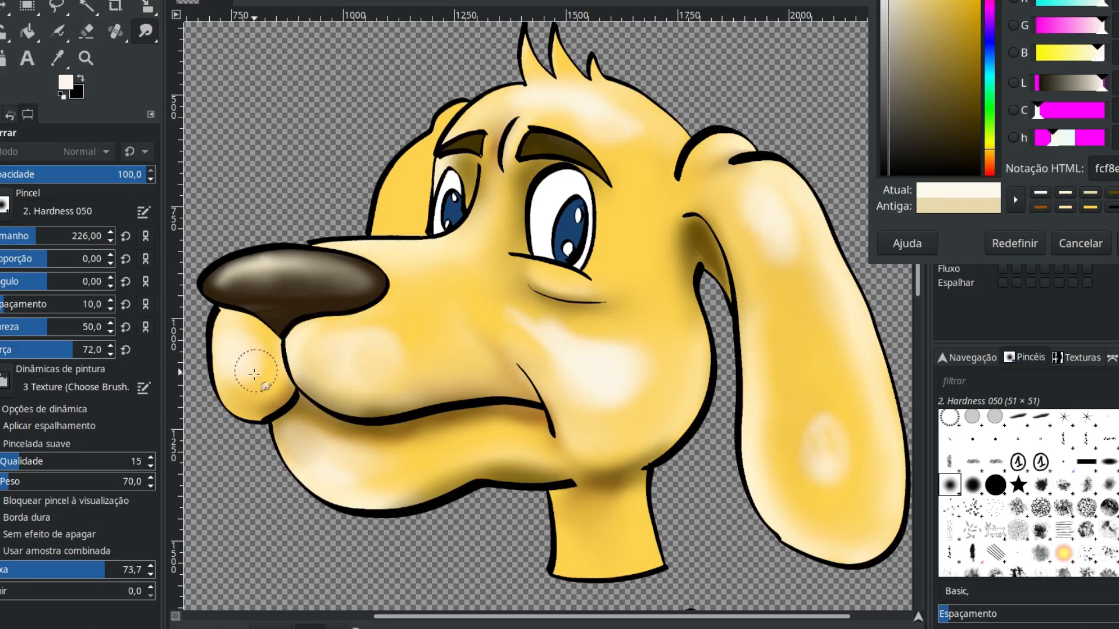
mouse_move(259, 286)
mouse_down()
mouse_move(280, 304)
mouse_move(318, 291)
mouse_move(303, 283)
mouse_move(366, 284)
mouse_move(236, 284)
mouse_up()
drag(496, 317, 567, 342)
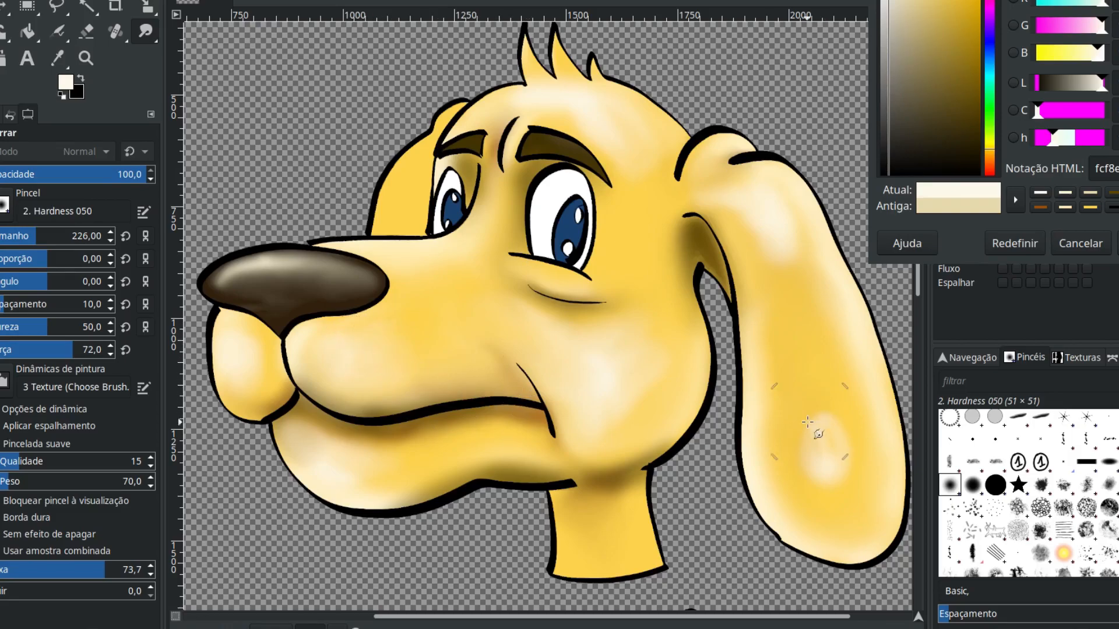
drag(835, 489, 819, 390)
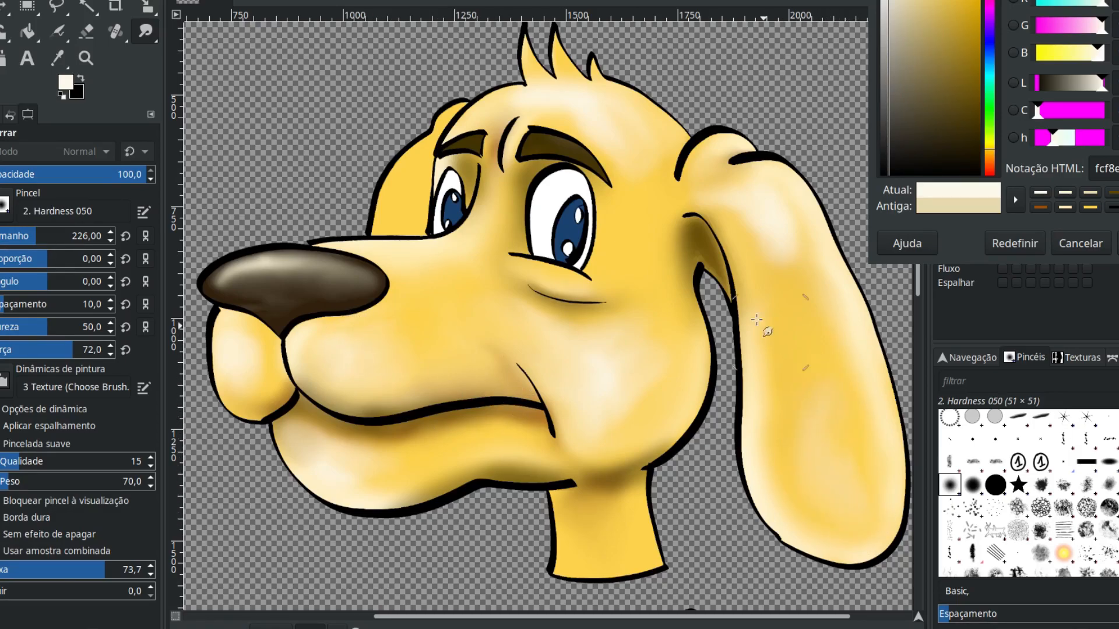
Smudge the near-white highlights on the cheek and forehead and close the colour chooser
drag(635, 310, 674, 300)
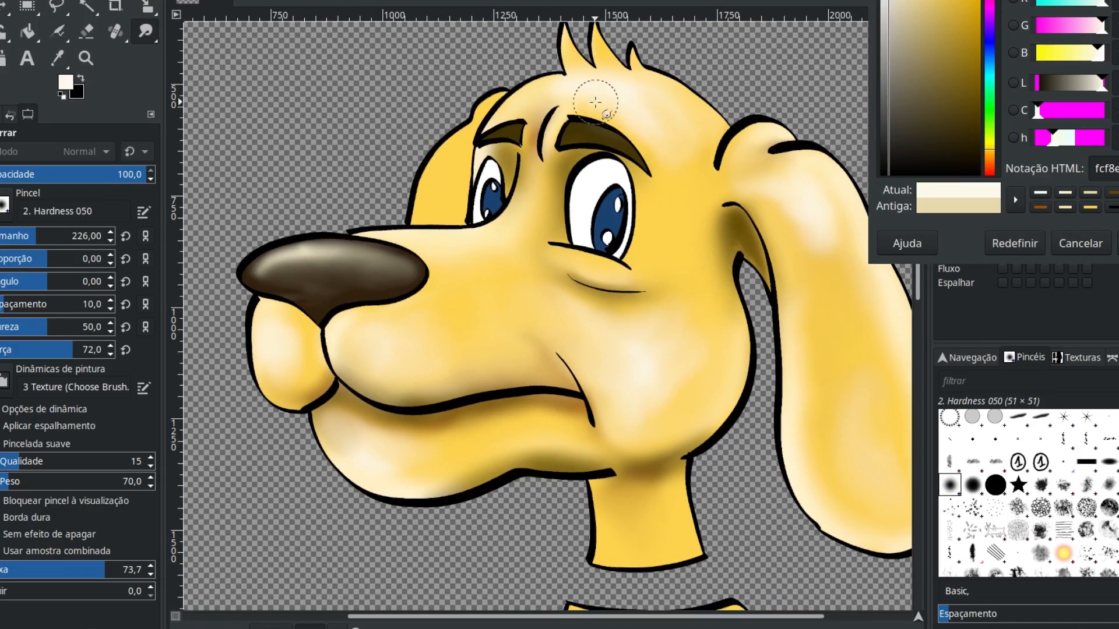
drag(654, 131, 656, 115)
key(Return)
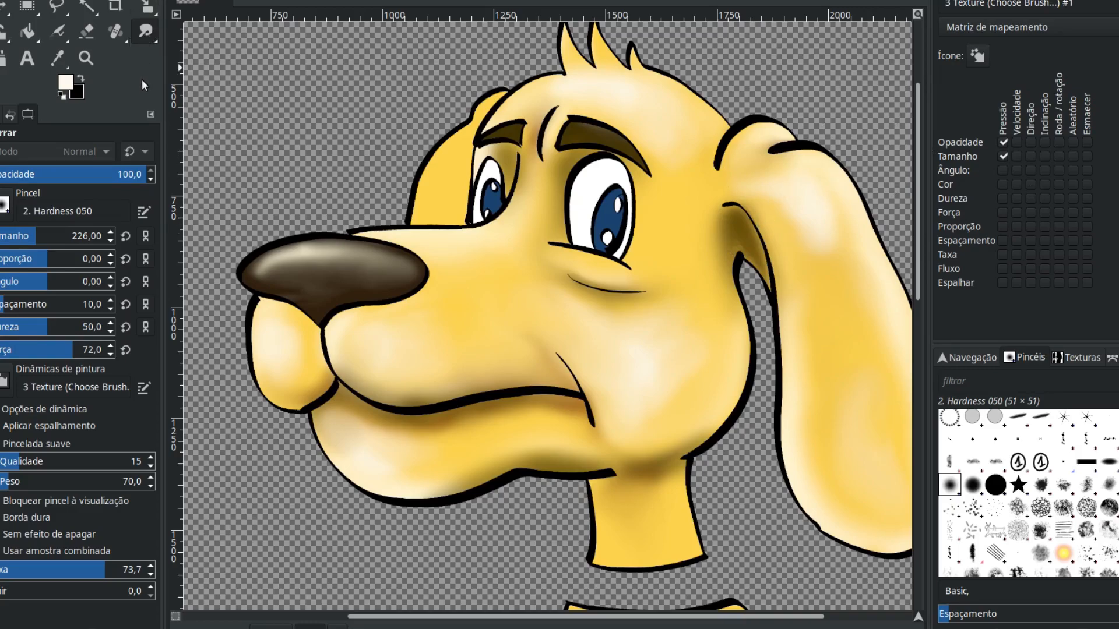
Soften the cheek highlights on layer #4 with the Blur tool at size 375, hardness 61 and force 82
click(147, 32)
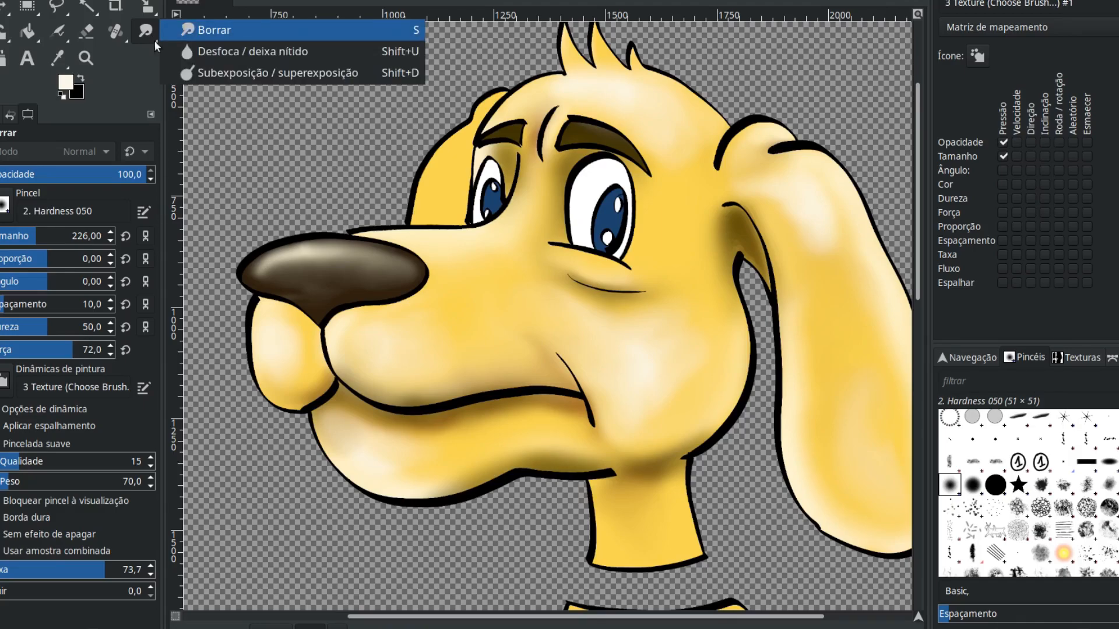
click(223, 53)
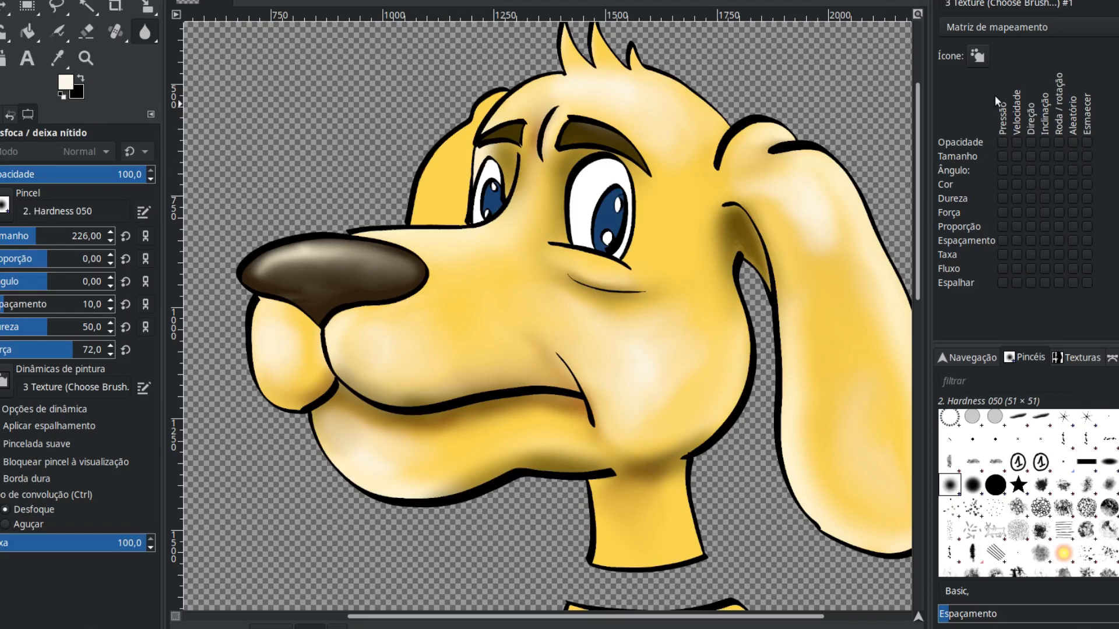
key(ctrl+l)
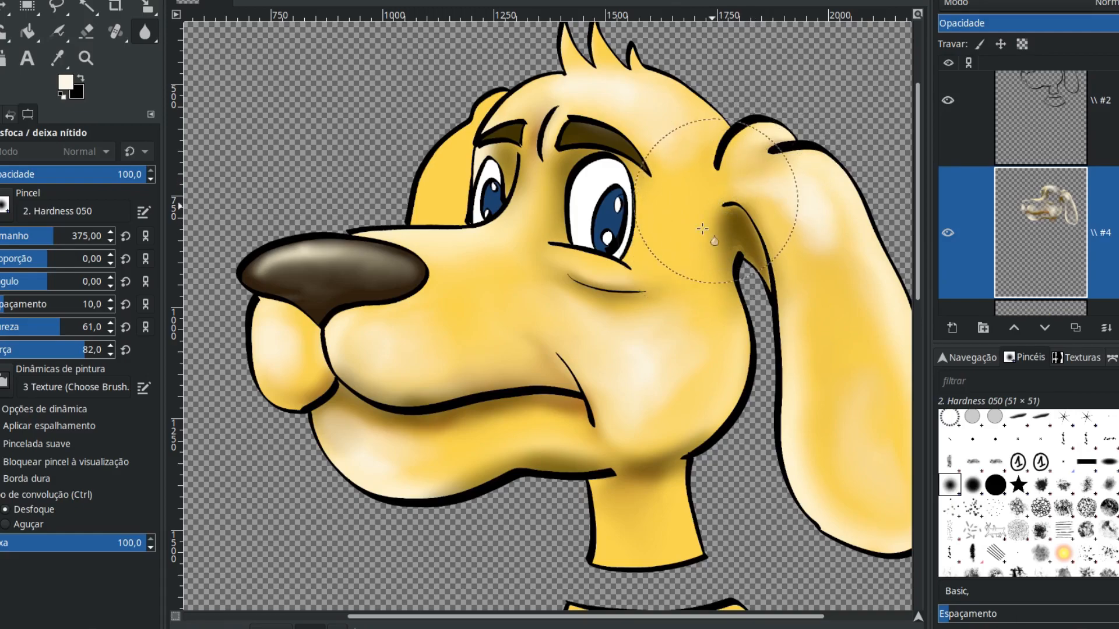
mouse_move(562, 296)
mouse_down()
mouse_move(669, 337)
mouse_move(644, 422)
mouse_move(684, 371)
mouse_move(640, 412)
mouse_move(707, 347)
mouse_up()
Airbrush a near-white test stroke on the empty area beside the head at size 95, hardness 100 and force 100
click(57, 32)
drag(320, 93, 294, 131)
key(ctrl+z)
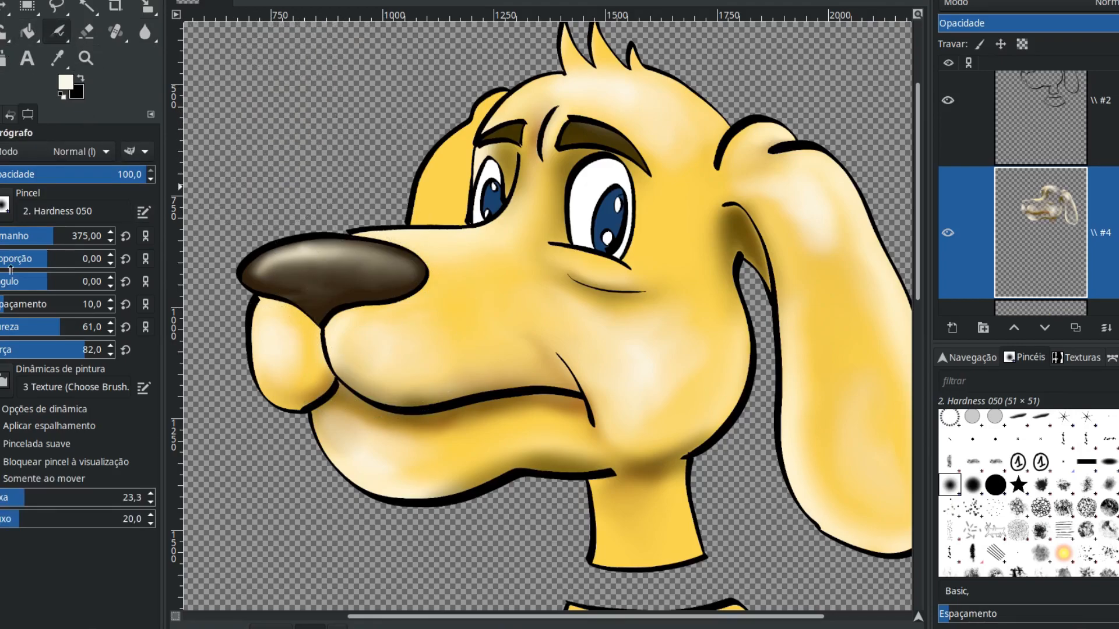
drag(67, 331, 136, 329)
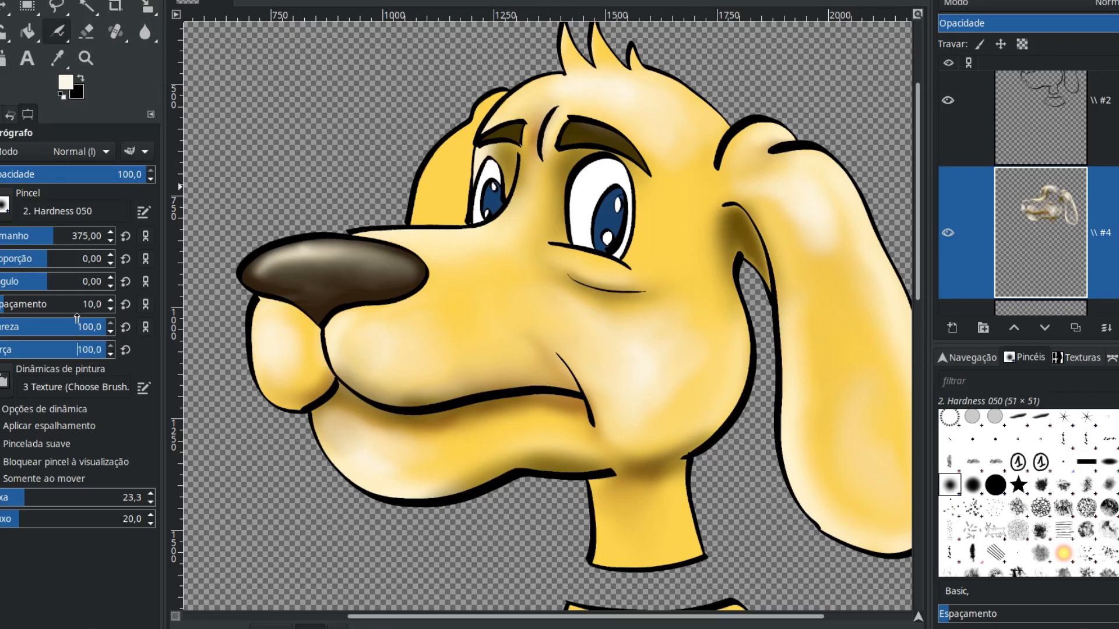
click(16, 239)
mouse_move(303, 101)
mouse_down()
mouse_move(268, 150)
mouse_move(346, 70)
mouse_up()
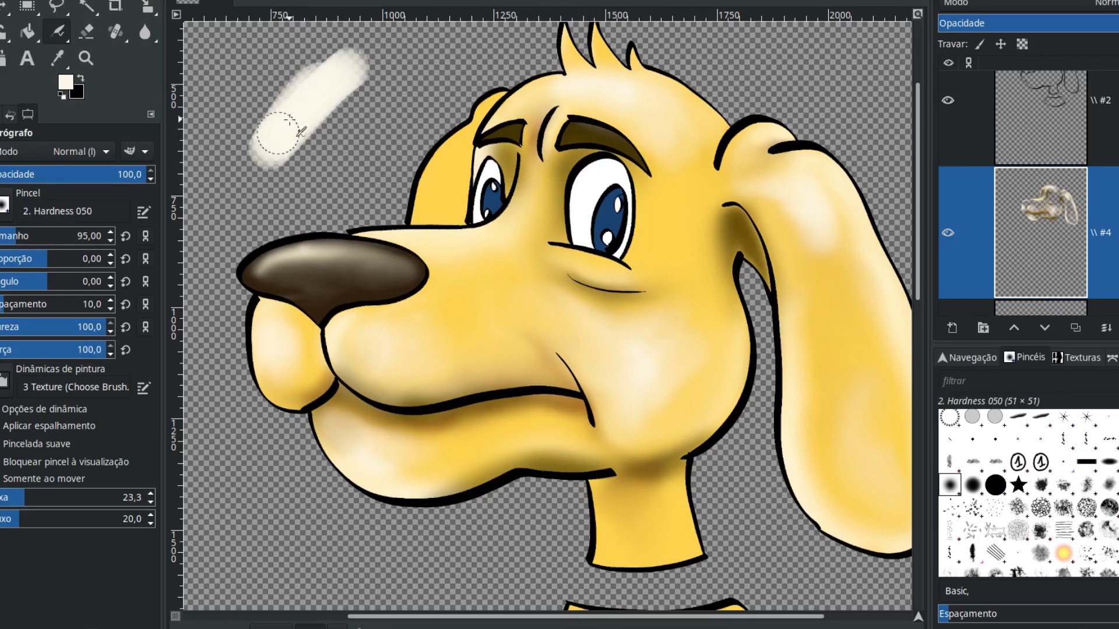
Try Blur and Smudge on the near-white test stroke at size 356 and spacing 3, setting hardness to 32
click(145, 32)
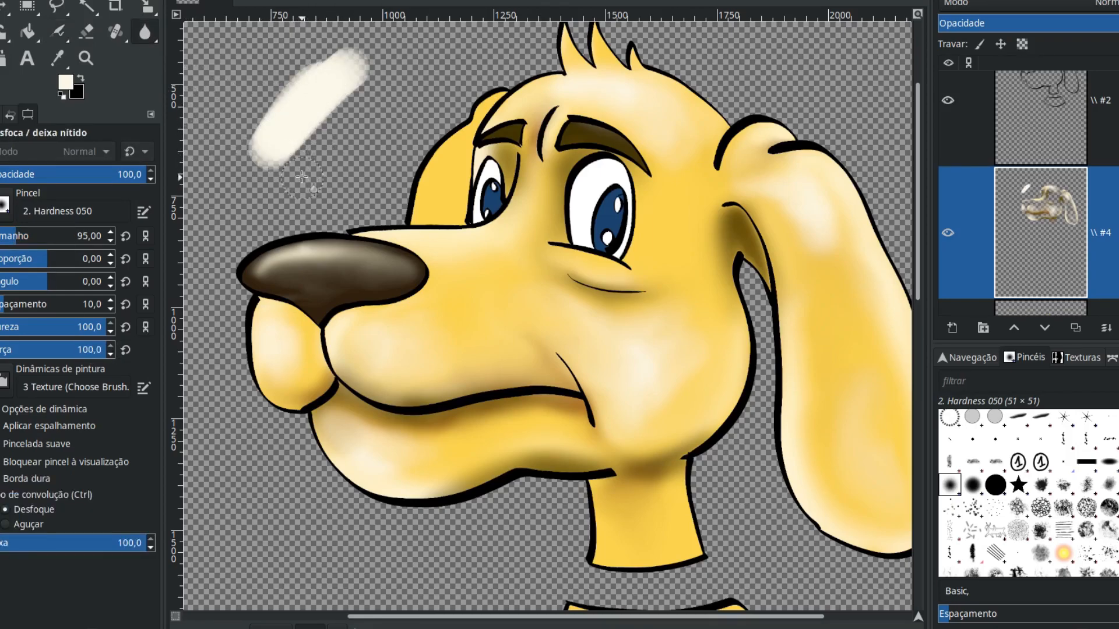
drag(286, 153, 323, 104)
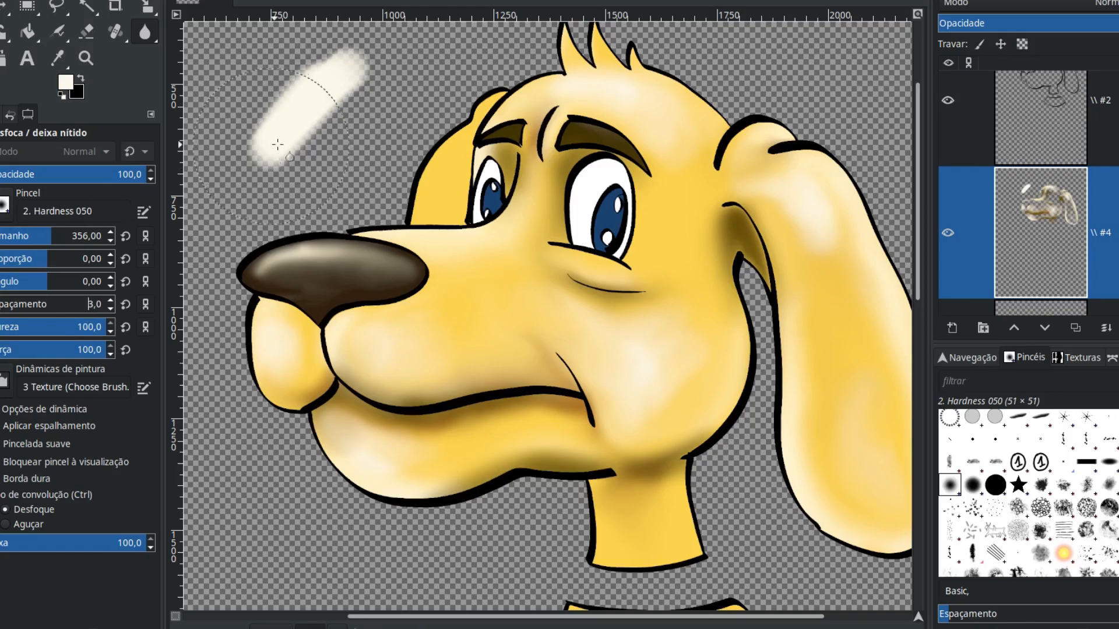
drag(276, 138, 271, 154)
drag(147, 30, 182, 29)
mouse_move(297, 140)
mouse_down()
mouse_move(287, 129)
mouse_move(330, 98)
mouse_move(289, 138)
mouse_up()
click(44, 326)
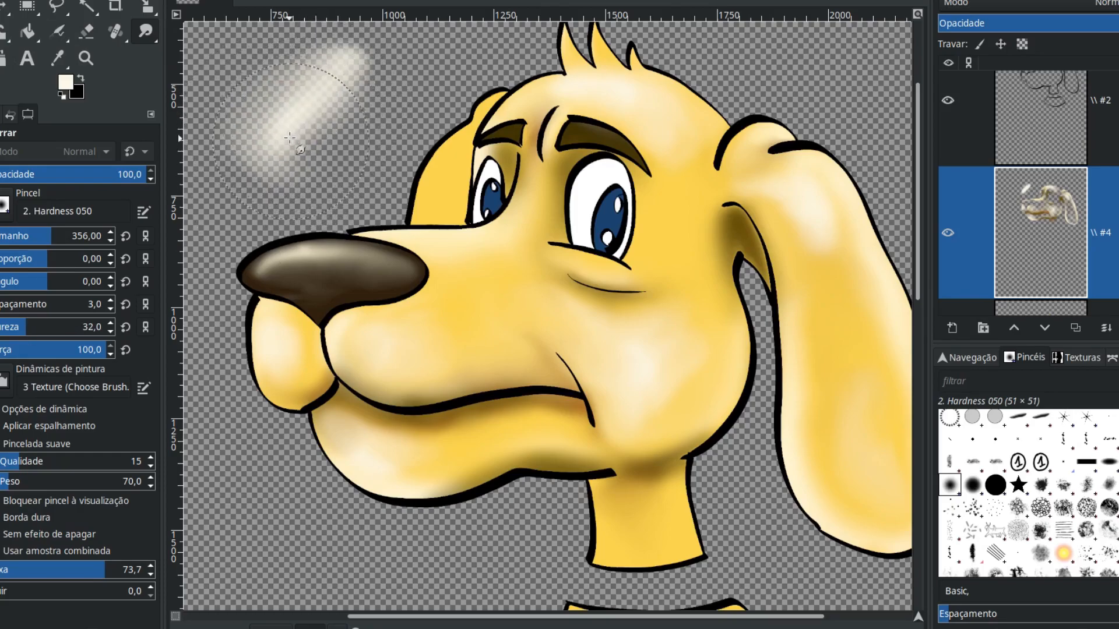
Undo the blur, smudge and airbrush test strokes beside the head
key(ctrl+z)
key(ctrl+z)
key(ctrl+z)
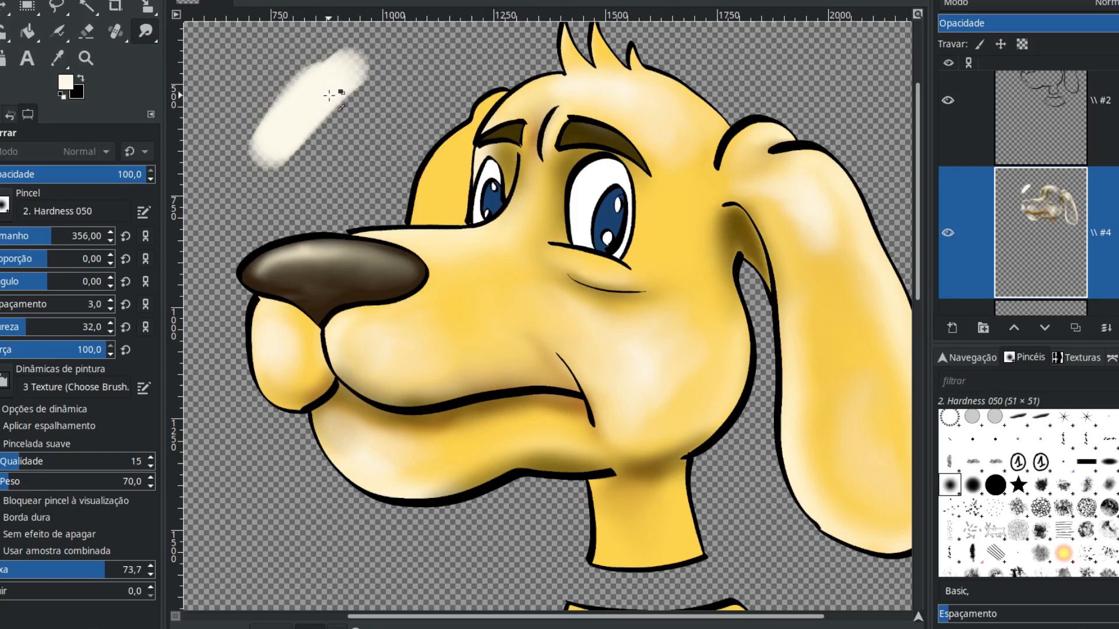
key(ctrl+z)
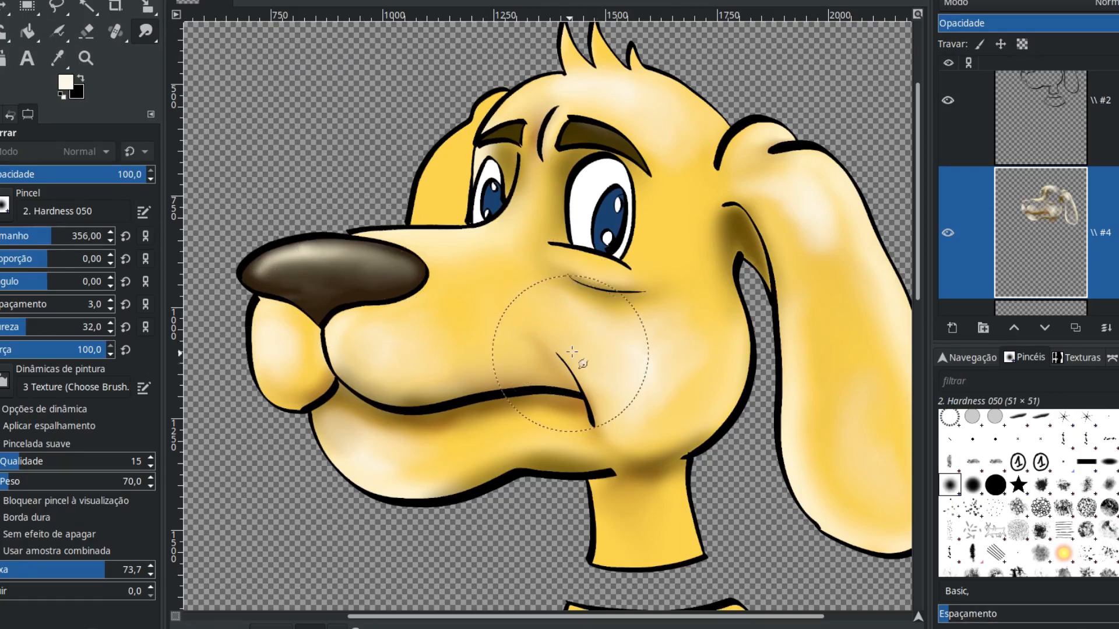
Smudge the highlights on the cheek and near ear into the yellow coat with brush sizes from 146 to 356
mouse_move(652, 391)
mouse_down()
mouse_move(598, 410)
mouse_move(582, 398)
mouse_move(609, 279)
mouse_move(540, 271)
mouse_up()
mouse_move(802, 251)
mouse_down()
mouse_move(812, 220)
mouse_move(820, 263)
mouse_move(816, 220)
mouse_move(781, 169)
mouse_up()
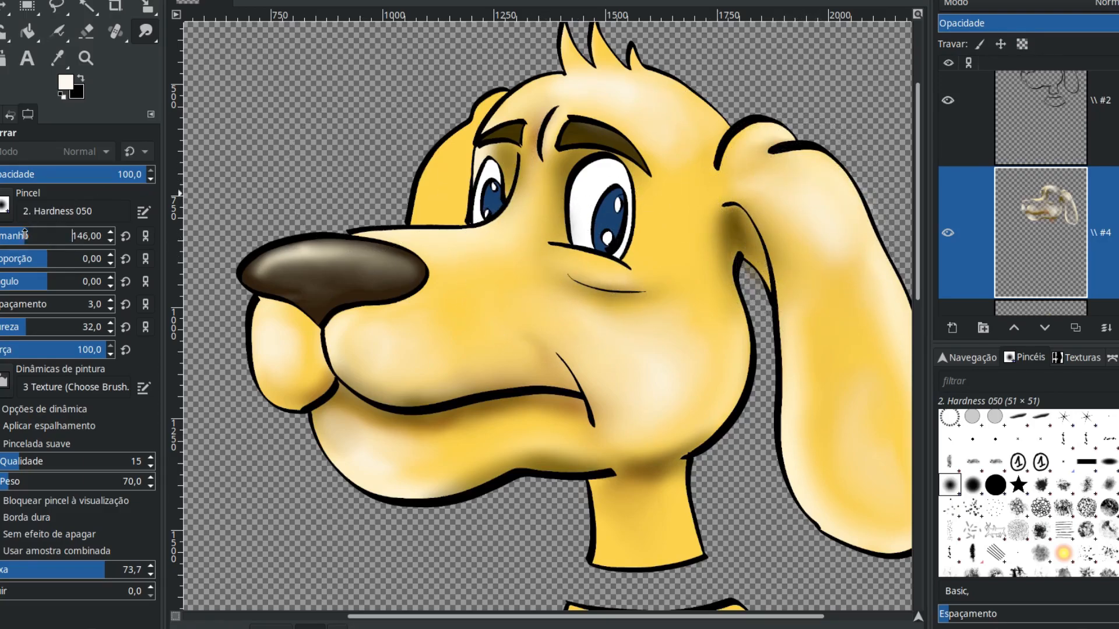
mouse_move(794, 236)
mouse_down()
mouse_move(849, 257)
mouse_move(816, 239)
mouse_move(819, 271)
mouse_move(842, 250)
mouse_move(839, 270)
mouse_move(848, 261)
mouse_move(744, 197)
mouse_up()
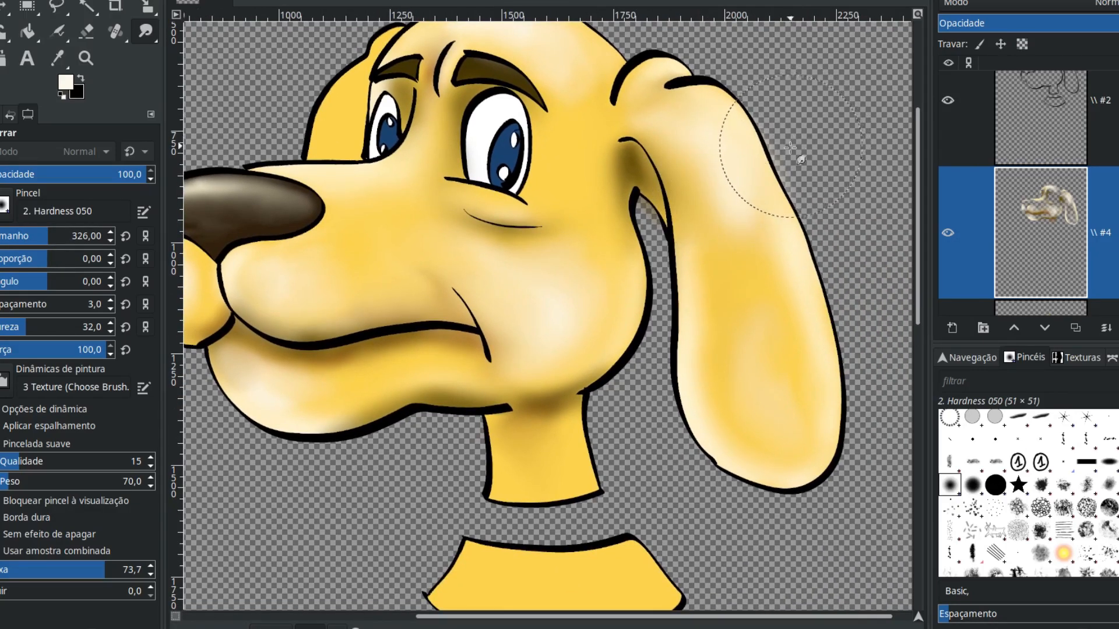
mouse_move(799, 149)
mouse_down()
mouse_move(795, 202)
mouse_move(824, 199)
mouse_move(870, 407)
mouse_move(869, 454)
mouse_move(842, 493)
mouse_move(841, 470)
mouse_move(836, 495)
mouse_move(811, 498)
mouse_move(802, 393)
mouse_move(758, 319)
mouse_move(771, 364)
mouse_move(756, 376)
mouse_move(765, 360)
mouse_move(730, 186)
mouse_move(696, 168)
mouse_up()
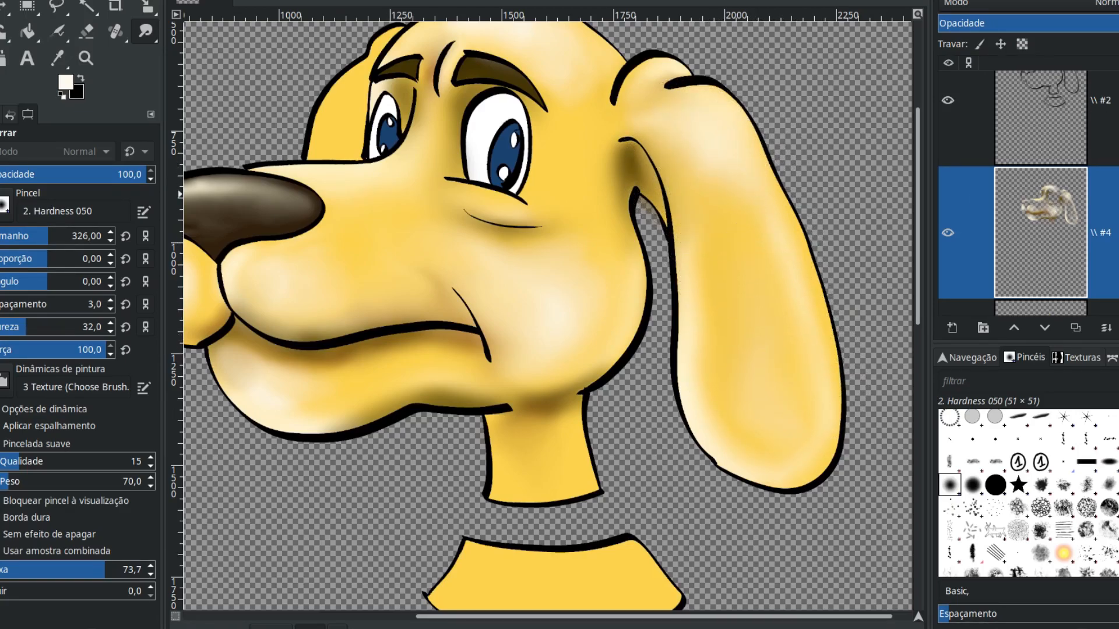
Select the yellow head area on layer #3 with Fuzzy Select, and make shading layer #4 active again
scroll(1044, 173, down, 5)
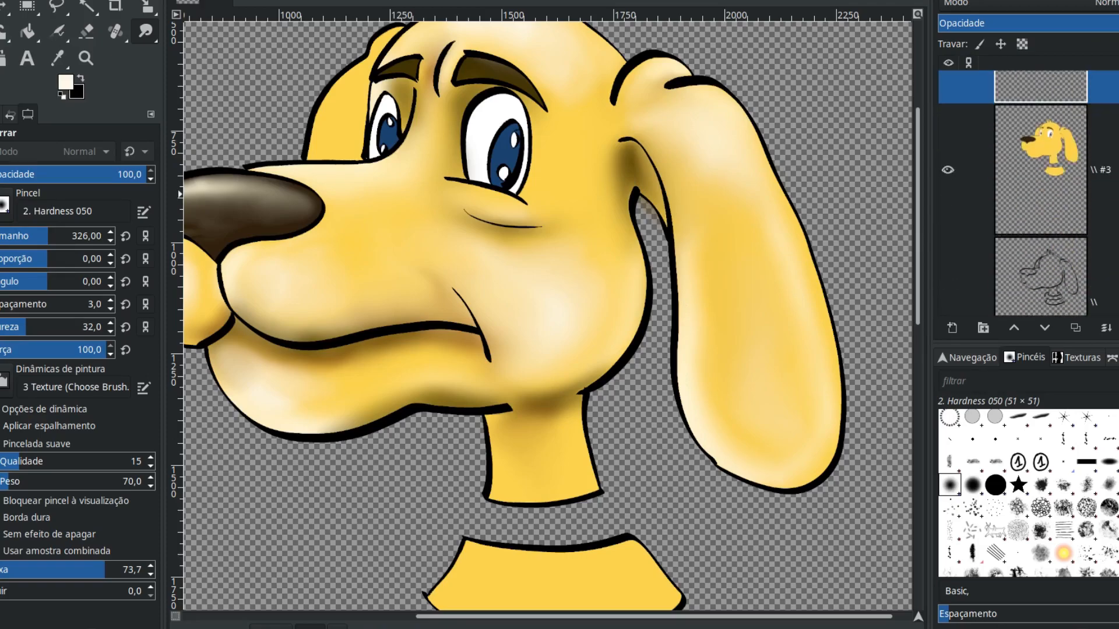
click(977, 142)
click(86, 7)
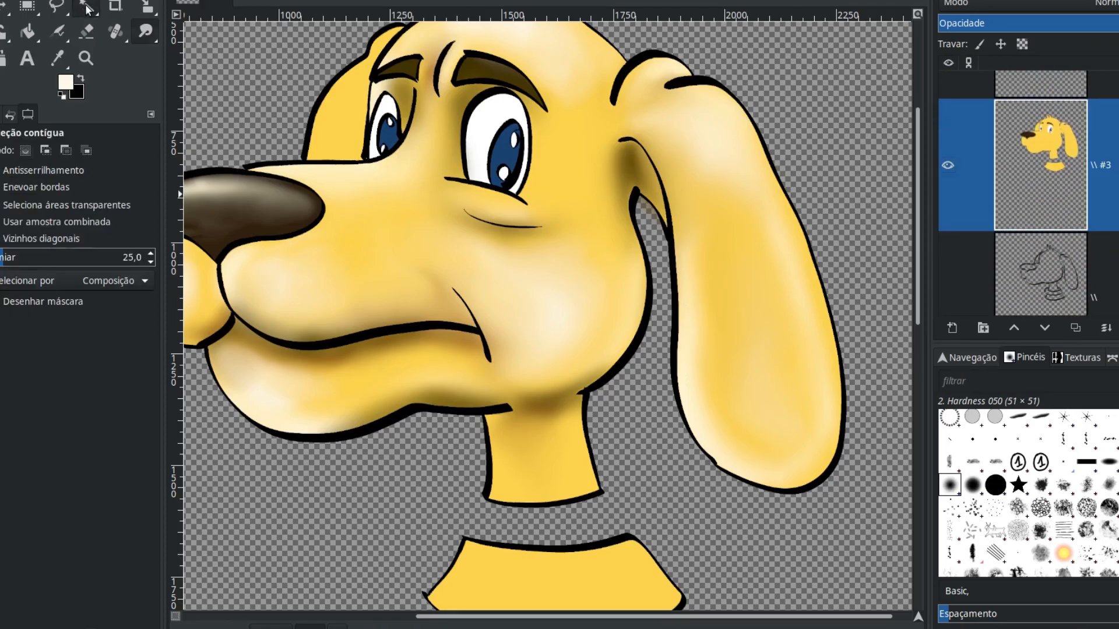
click(581, 190)
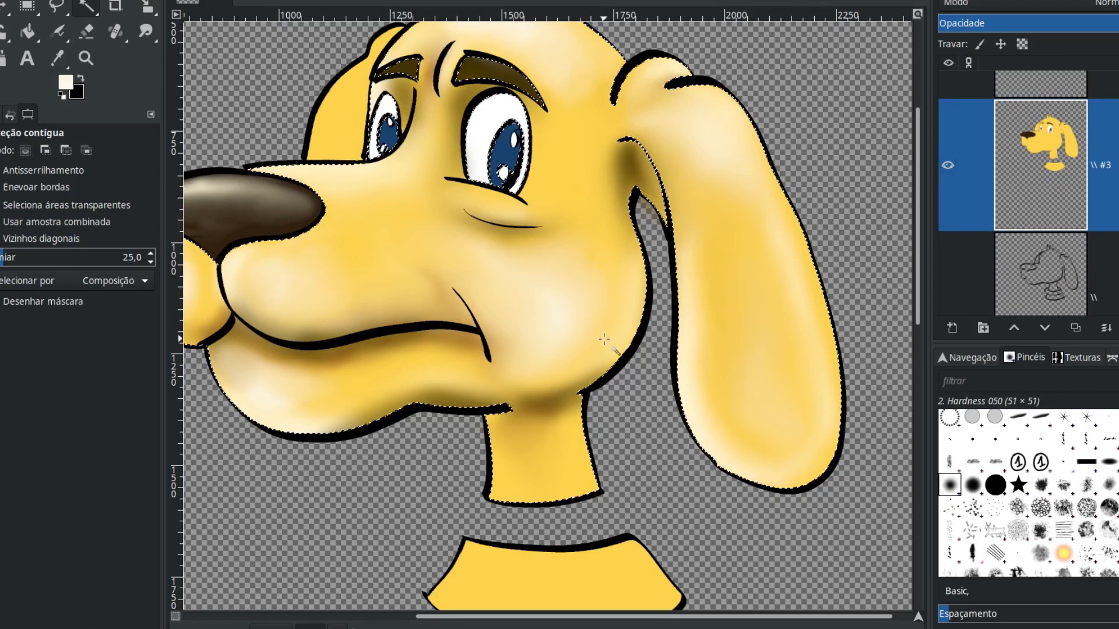
scroll(1037, 204, up, 5)
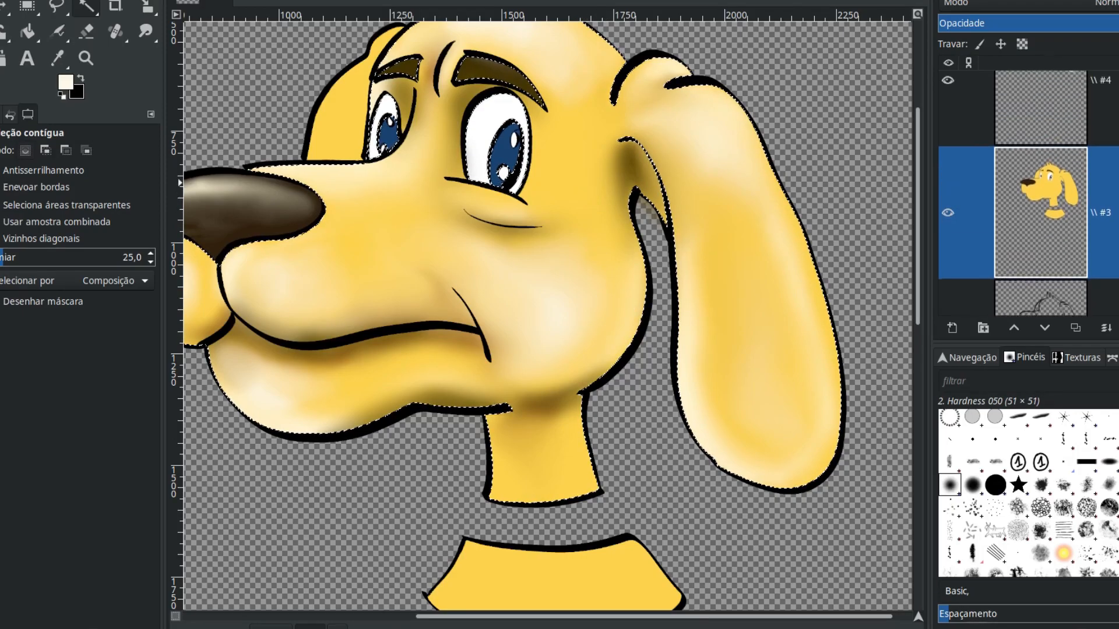
click(1009, 207)
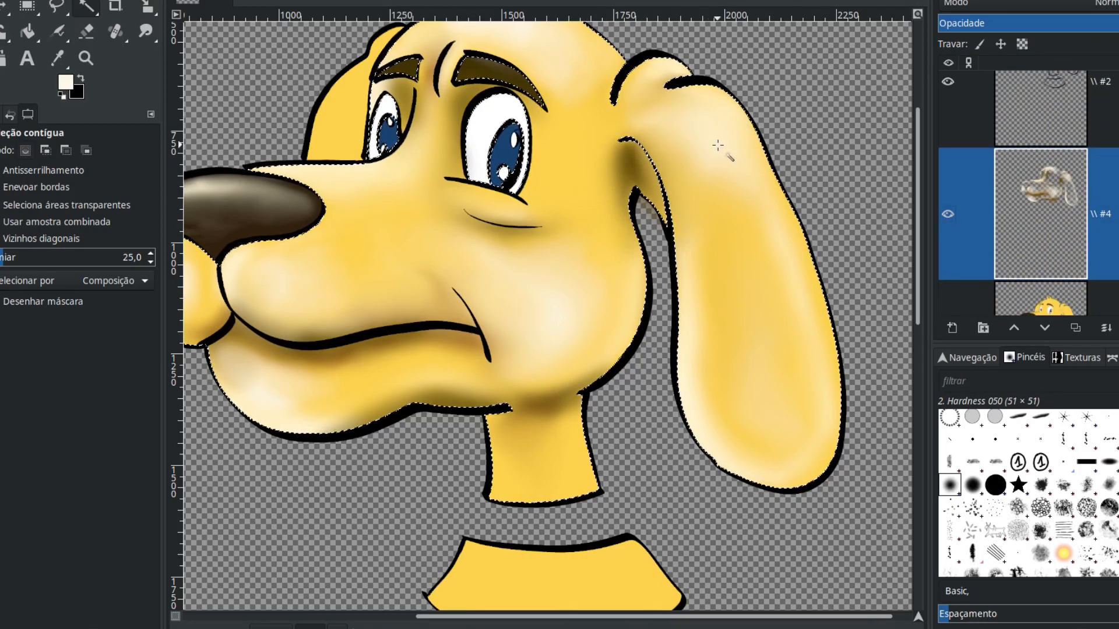
Smudge the muzzle, chin and neck shading inside the selection at size 117, hardness 15 and force 55
click(145, 31)
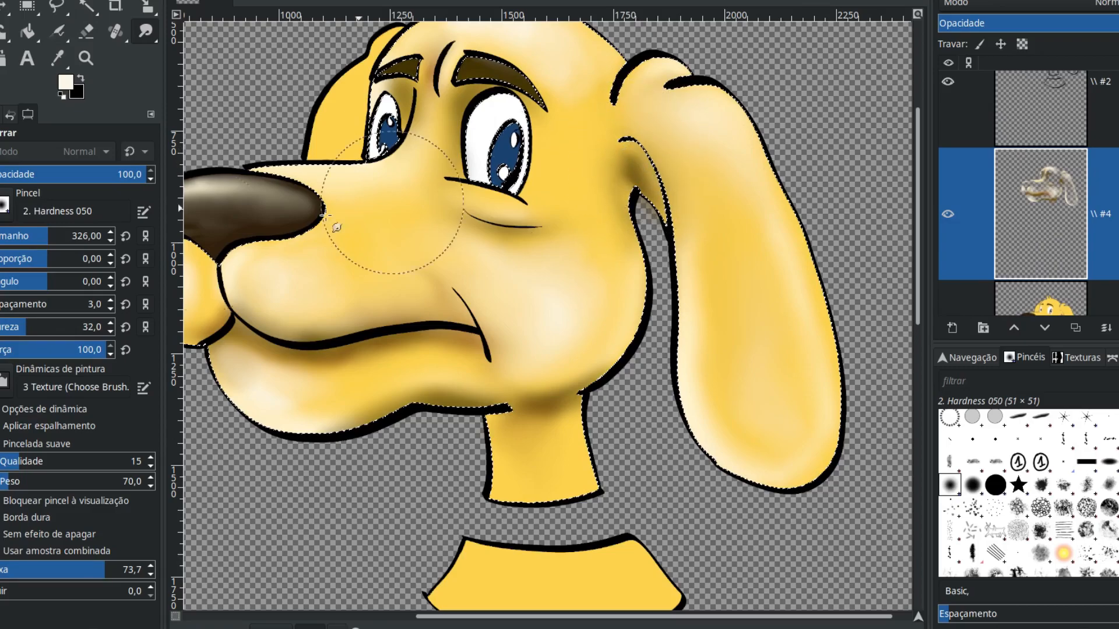
click(34, 348)
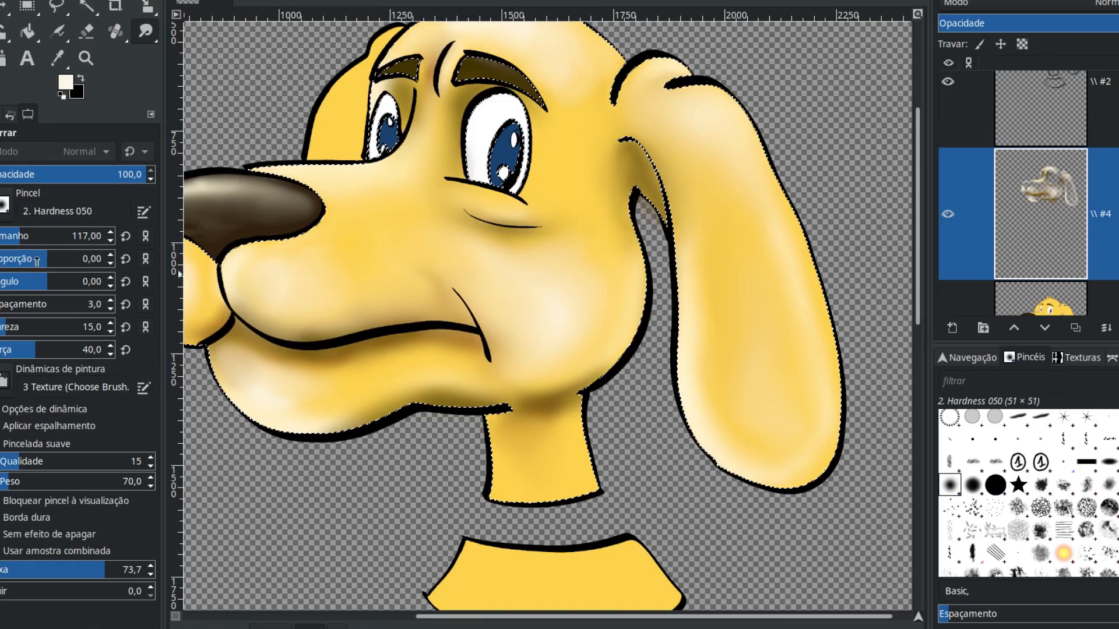
click(70, 349)
mouse_move(386, 347)
mouse_down()
mouse_move(443, 344)
mouse_move(475, 364)
mouse_move(503, 330)
mouse_move(542, 311)
mouse_move(521, 357)
mouse_move(540, 333)
mouse_move(562, 342)
mouse_move(565, 291)
mouse_move(591, 280)
mouse_move(549, 355)
mouse_move(517, 359)
mouse_move(465, 255)
mouse_move(408, 213)
mouse_move(458, 244)
mouse_move(400, 215)
mouse_move(357, 220)
mouse_move(375, 225)
mouse_move(374, 200)
mouse_move(382, 238)
mouse_move(280, 279)
mouse_move(294, 284)
mouse_move(306, 257)
mouse_move(313, 292)
mouse_move(349, 295)
mouse_move(322, 265)
mouse_move(317, 399)
mouse_move(256, 373)
mouse_move(338, 384)
mouse_move(400, 363)
mouse_move(408, 373)
mouse_move(379, 329)
mouse_move(478, 391)
mouse_move(488, 428)
mouse_move(498, 419)
mouse_move(539, 434)
mouse_move(552, 457)
mouse_move(524, 484)
mouse_move(513, 475)
mouse_move(556, 477)
mouse_move(568, 493)
mouse_up()
Smudge the shading on the cheek, near ear and forehead at size 280
click(43, 233)
mouse_move(577, 317)
mouse_down()
mouse_move(599, 273)
mouse_move(590, 280)
mouse_move(590, 225)
mouse_move(607, 273)
mouse_move(732, 345)
mouse_move(778, 423)
mouse_move(782, 409)
mouse_move(763, 381)
mouse_move(783, 418)
mouse_move(759, 414)
mouse_move(796, 378)
mouse_move(750, 382)
mouse_move(791, 339)
mouse_move(763, 372)
mouse_move(774, 244)
mouse_move(754, 328)
mouse_move(741, 183)
mouse_move(780, 278)
mouse_move(740, 215)
mouse_move(770, 229)
mouse_move(768, 326)
mouse_move(750, 297)
mouse_up()
drag(513, 120, 536, 208)
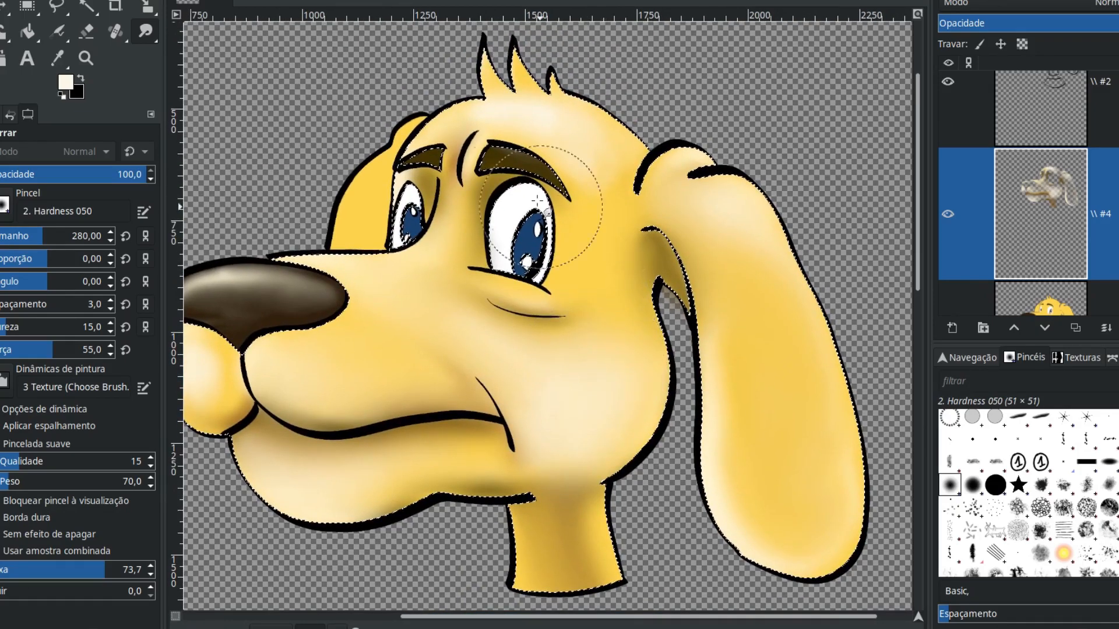
mouse_move(493, 125)
mouse_down()
mouse_move(490, 59)
mouse_move(496, 90)
mouse_move(482, 92)
mouse_move(508, 114)
mouse_up()
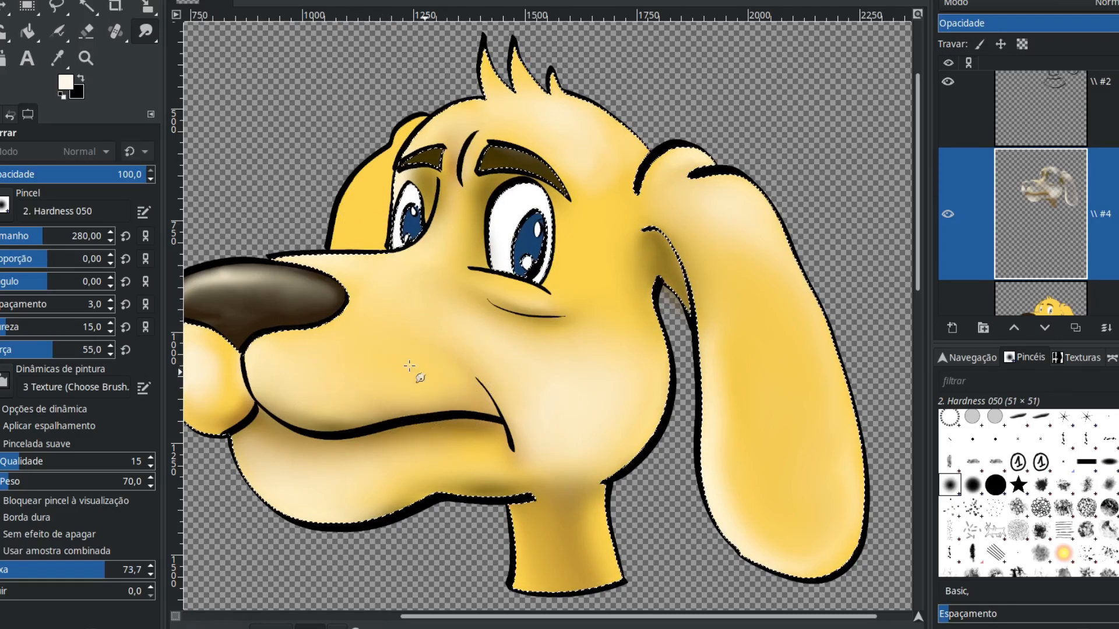
Erase shading patches at size 121 on both sides of the muzzle, the chin, forehead and near ear to reveal the base yellow
click(21, 238)
click(20, 238)
click(87, 31)
mouse_move(360, 347)
mouse_down()
mouse_move(384, 351)
mouse_move(396, 376)
mouse_up()
mouse_move(406, 472)
mouse_down()
mouse_move(439, 462)
mouse_move(399, 462)
mouse_up()
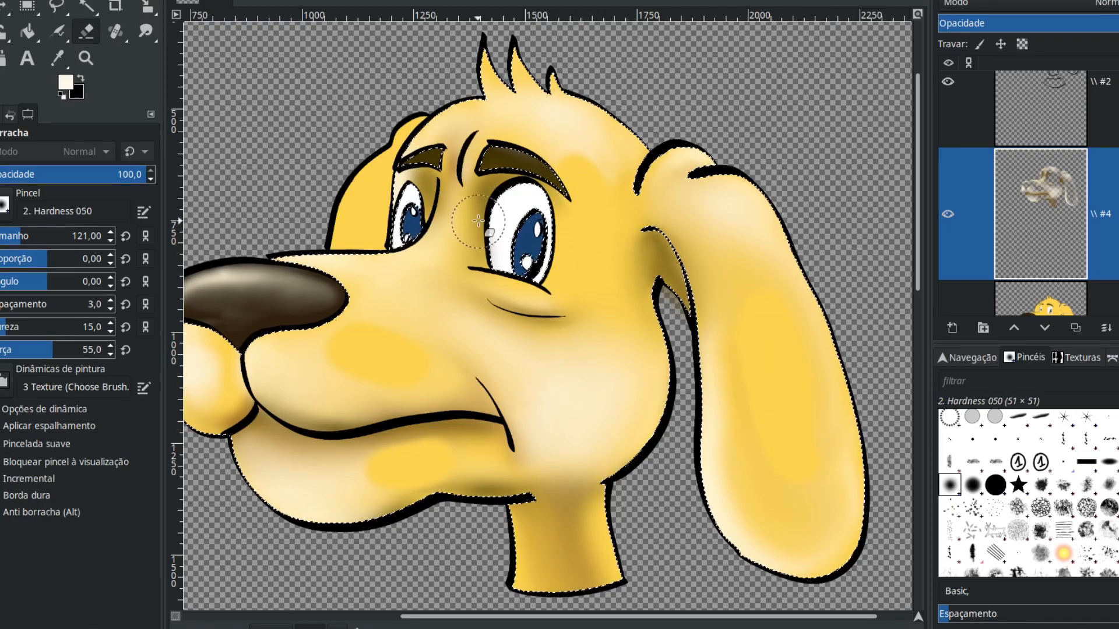
mouse_move(367, 374)
mouse_down()
mouse_move(342, 370)
mouse_move(444, 357)
mouse_up()
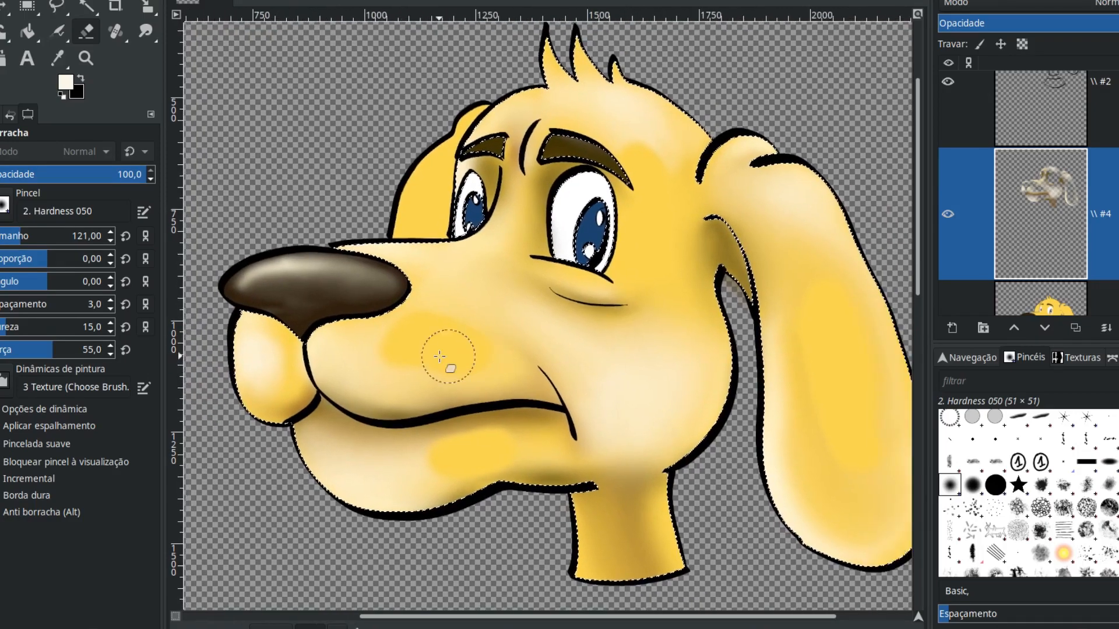
drag(282, 353, 279, 369)
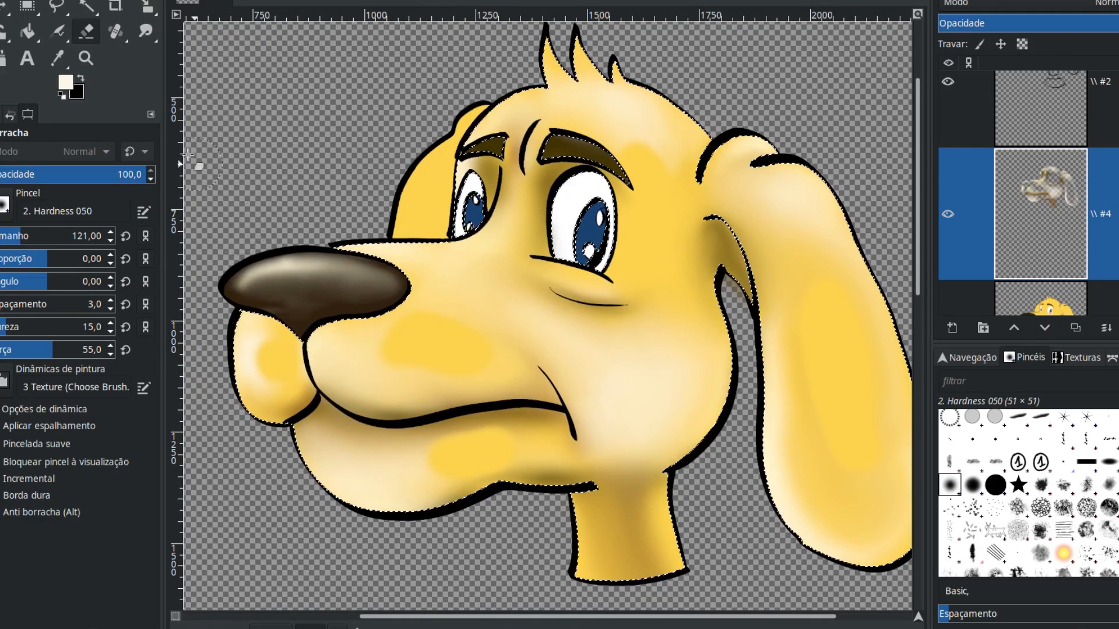
Smudge the edges of the erased patches on the far and near sides of the muzzle at size 121
click(145, 31)
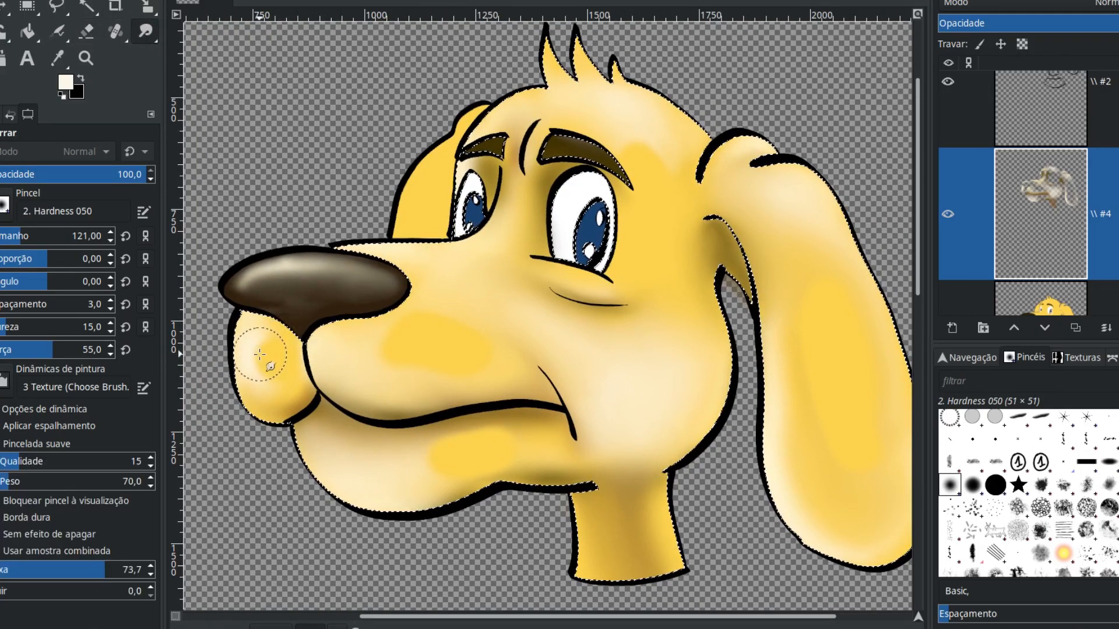
mouse_move(267, 356)
mouse_down()
mouse_move(276, 380)
mouse_move(264, 346)
mouse_move(273, 400)
mouse_move(262, 385)
mouse_move(257, 405)
mouse_move(285, 410)
mouse_up()
drag(374, 355, 464, 378)
Blend the erased patches on the muzzle, chin and forehead into the surrounding shading with Smudge at size 231
click(26, 236)
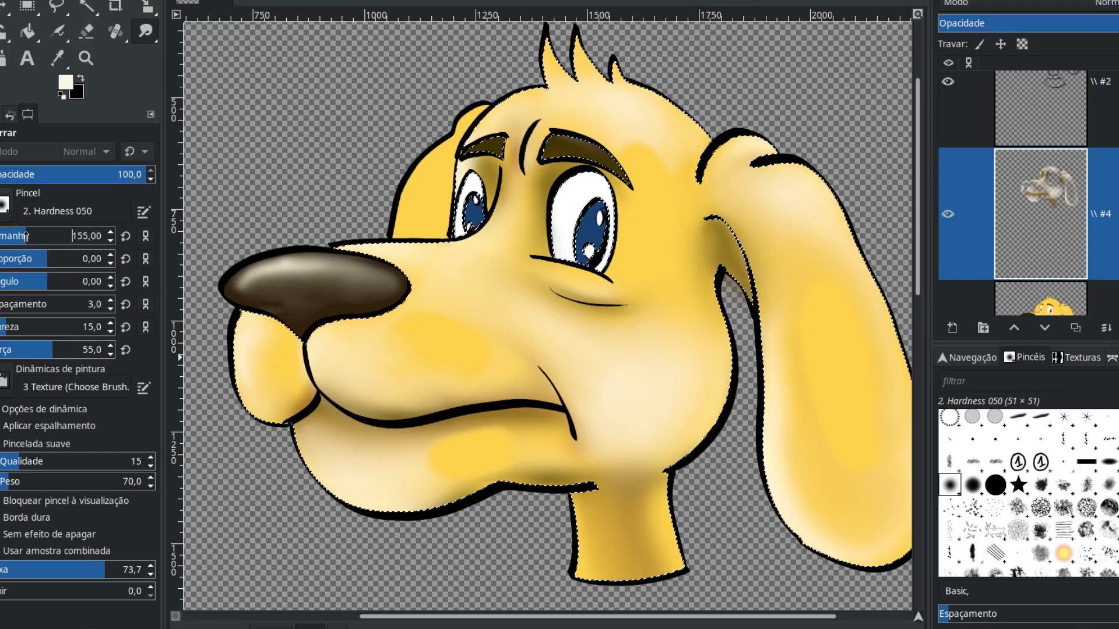
click(37, 236)
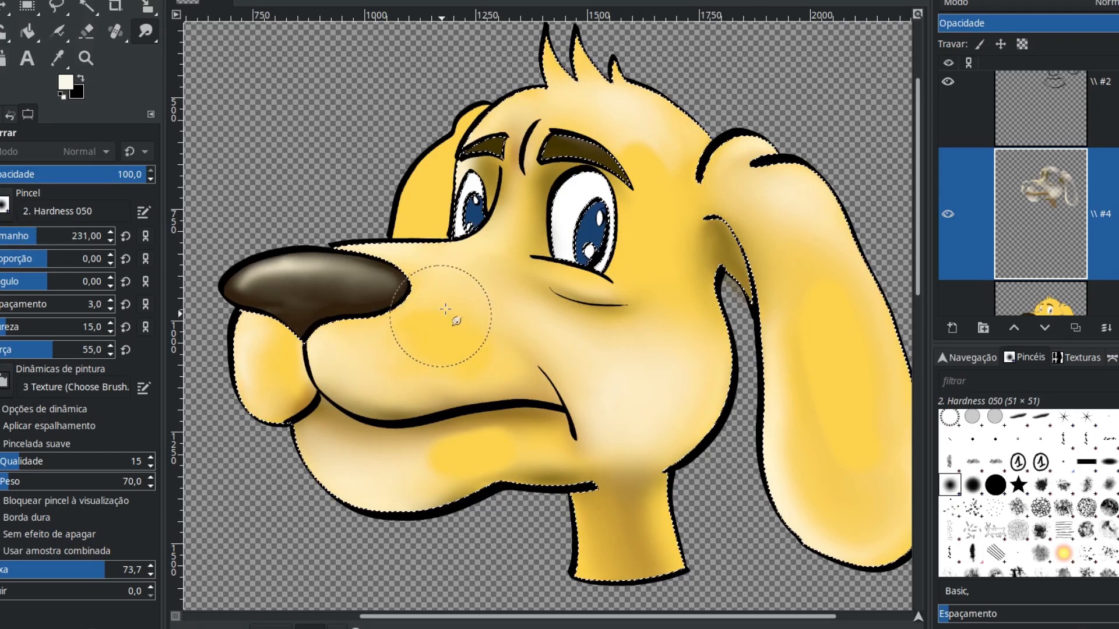
mouse_move(439, 278)
mouse_down()
mouse_move(400, 338)
mouse_move(484, 359)
mouse_move(420, 472)
mouse_move(496, 454)
mouse_move(500, 463)
mouse_move(519, 443)
mouse_move(507, 466)
mouse_move(468, 488)
mouse_move(449, 460)
mouse_move(431, 461)
mouse_move(524, 373)
mouse_move(513, 336)
mouse_move(750, 265)
mouse_move(696, 160)
mouse_move(645, 181)
mouse_move(662, 150)
mouse_move(670, 542)
mouse_move(642, 453)
mouse_move(620, 429)
mouse_move(572, 484)
mouse_move(486, 469)
mouse_move(455, 480)
mouse_move(473, 457)
mouse_up()
drag(535, 400, 583, 516)
drag(627, 233, 487, 150)
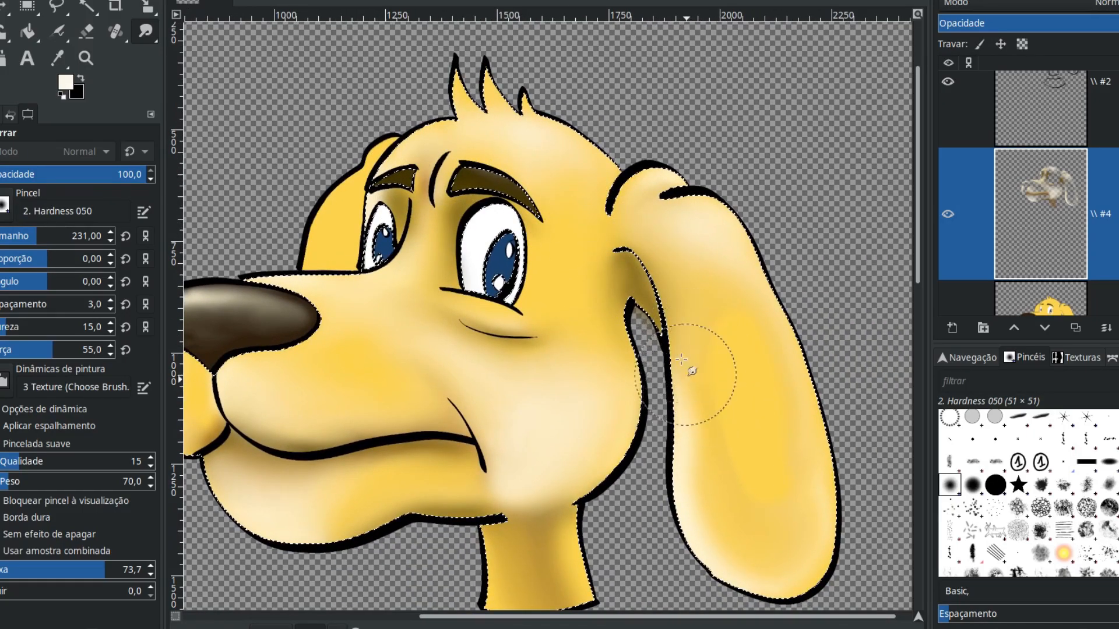
Select the far ear's yellow area on layer #3 with Fuzzy Select, and return to shading layer #4
click(1042, 298)
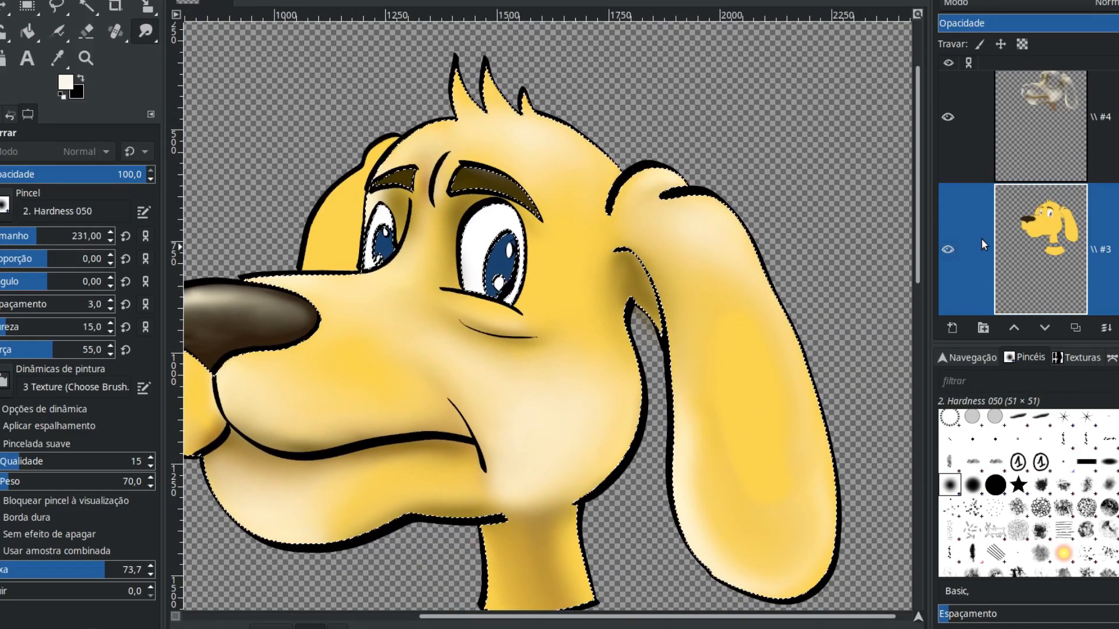
click(87, 6)
click(344, 234)
click(1034, 129)
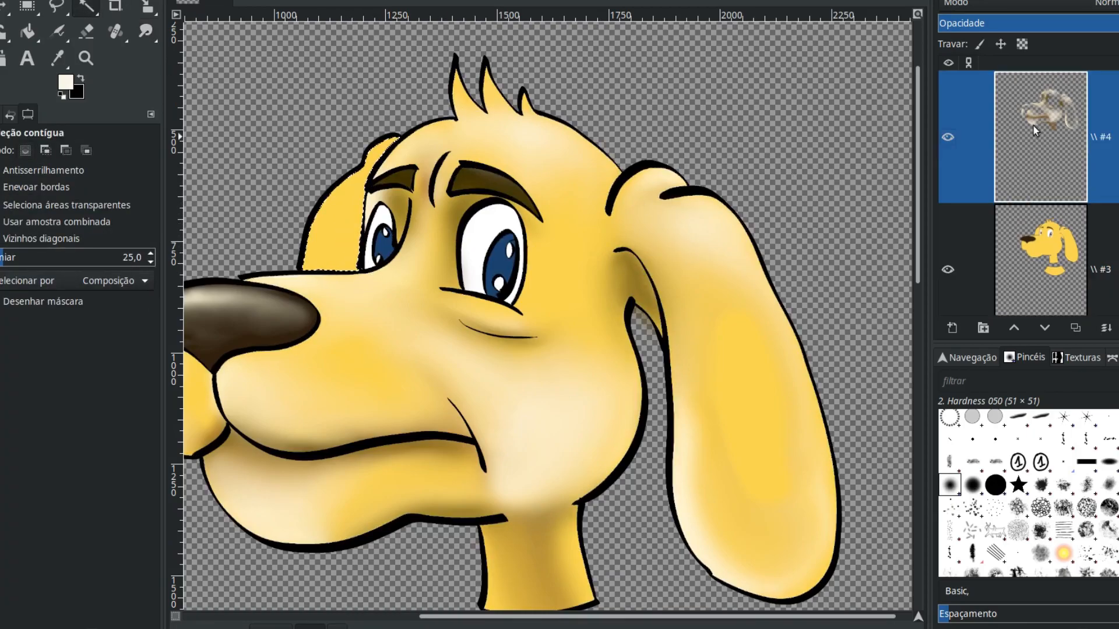
Airbrush a dark brown shadow beside the eye and a cream highlight on the selected far ear at size 231, and blend with Smudge
click(69, 84)
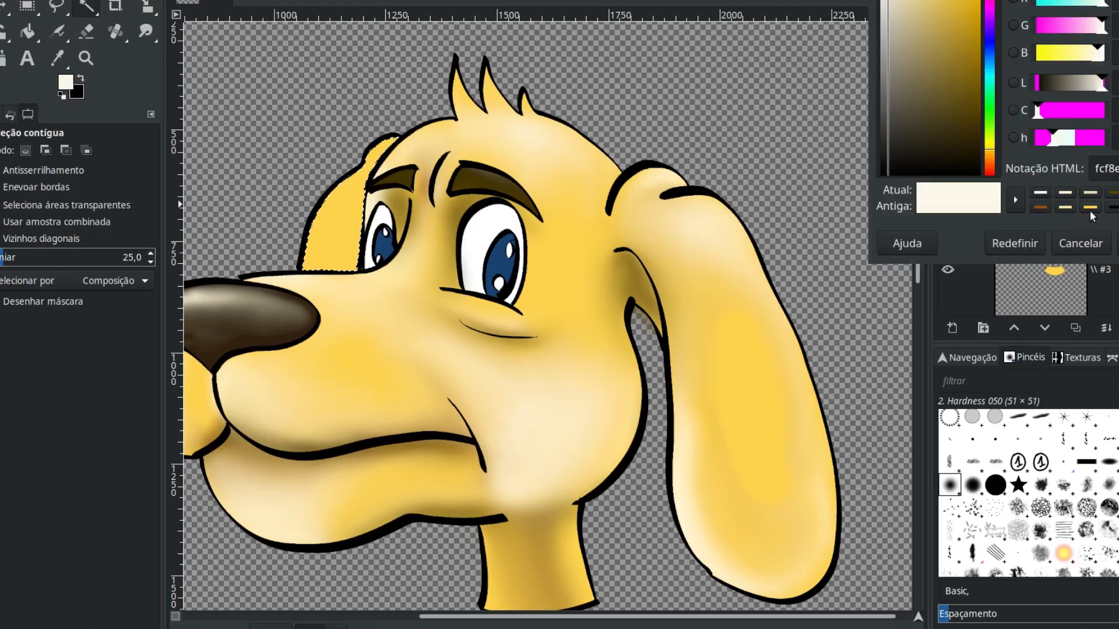
click(1112, 192)
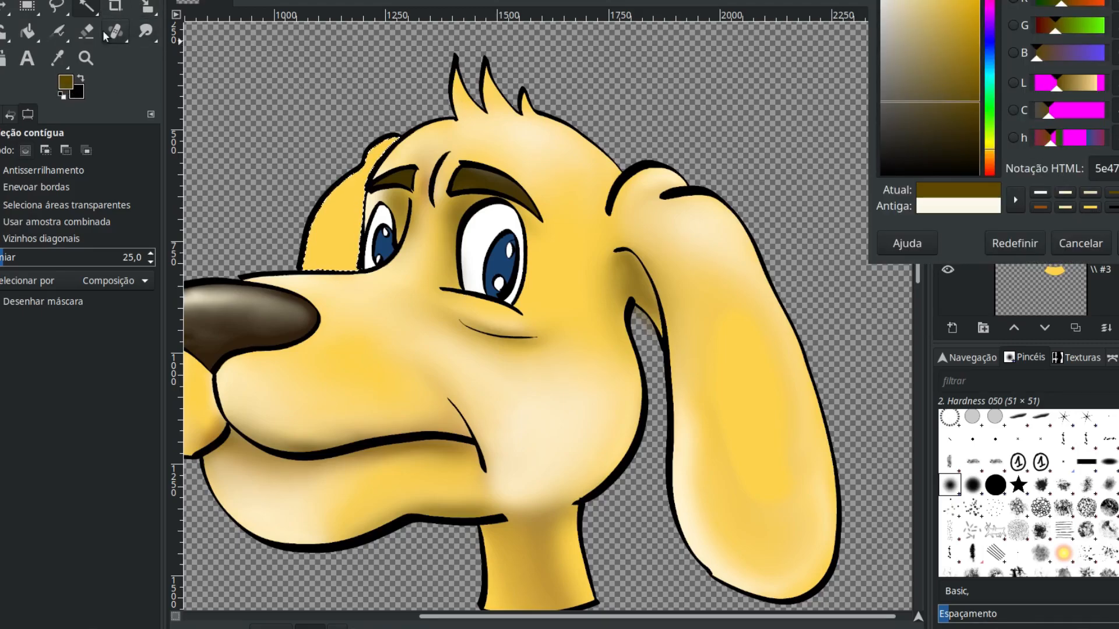
click(58, 33)
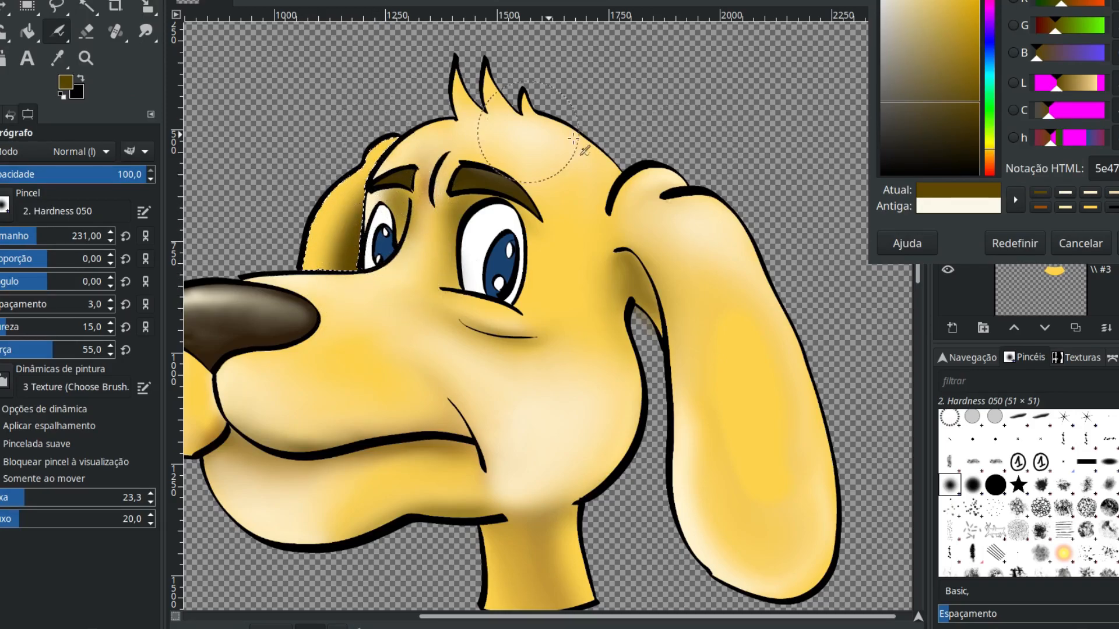
click(1090, 196)
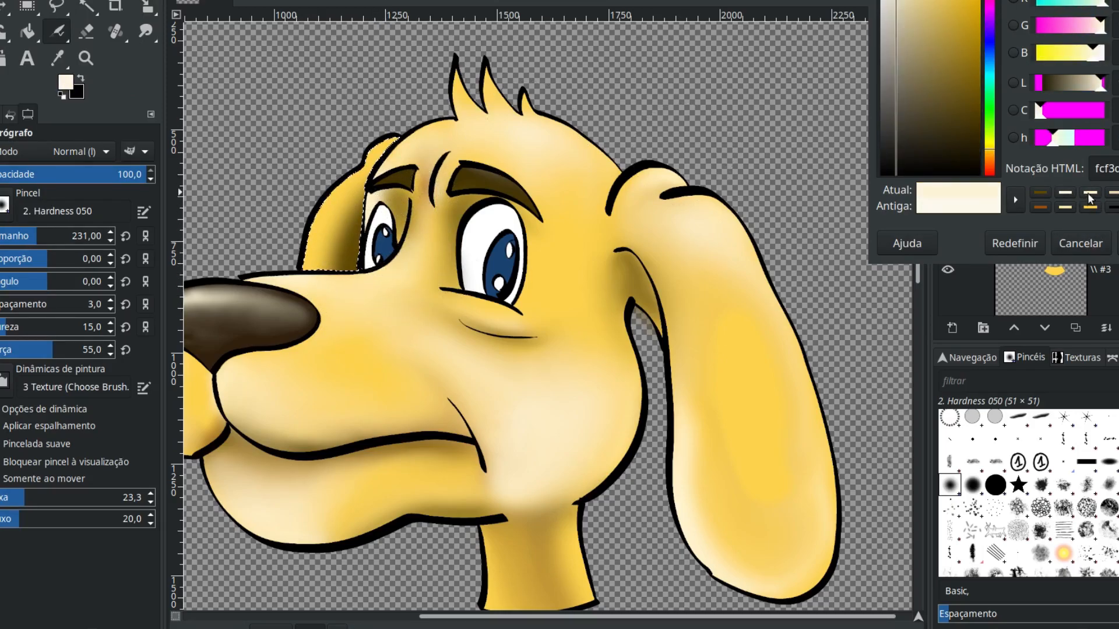
click(144, 33)
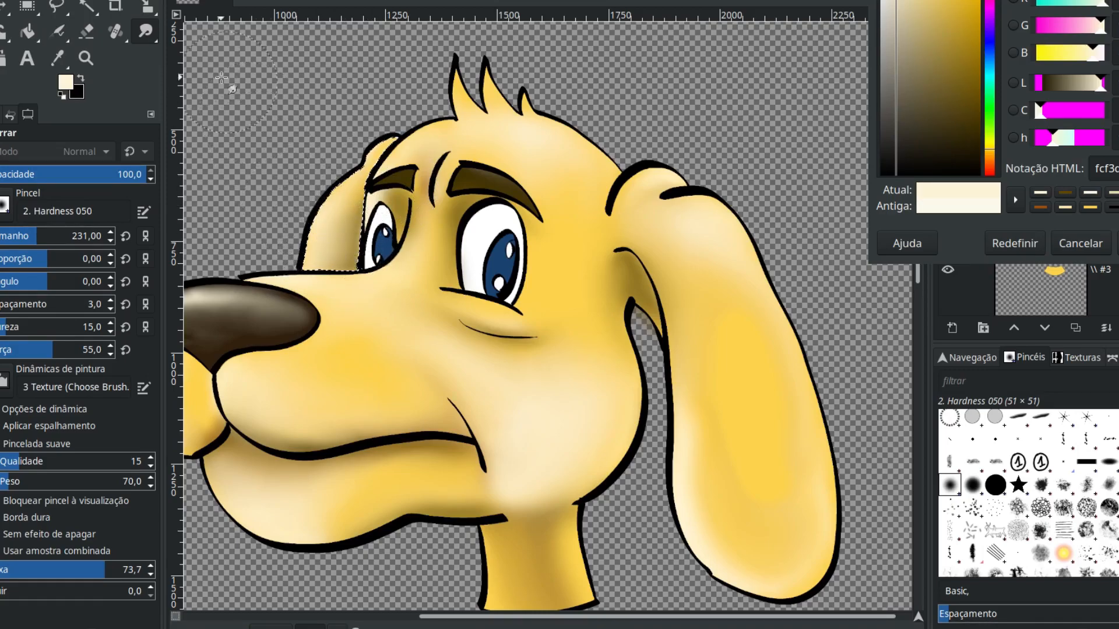
Deepen the far ear's shadow beside the eye with dark brown Airbrush at size 231, and clear the selection
key(a)
click(1066, 193)
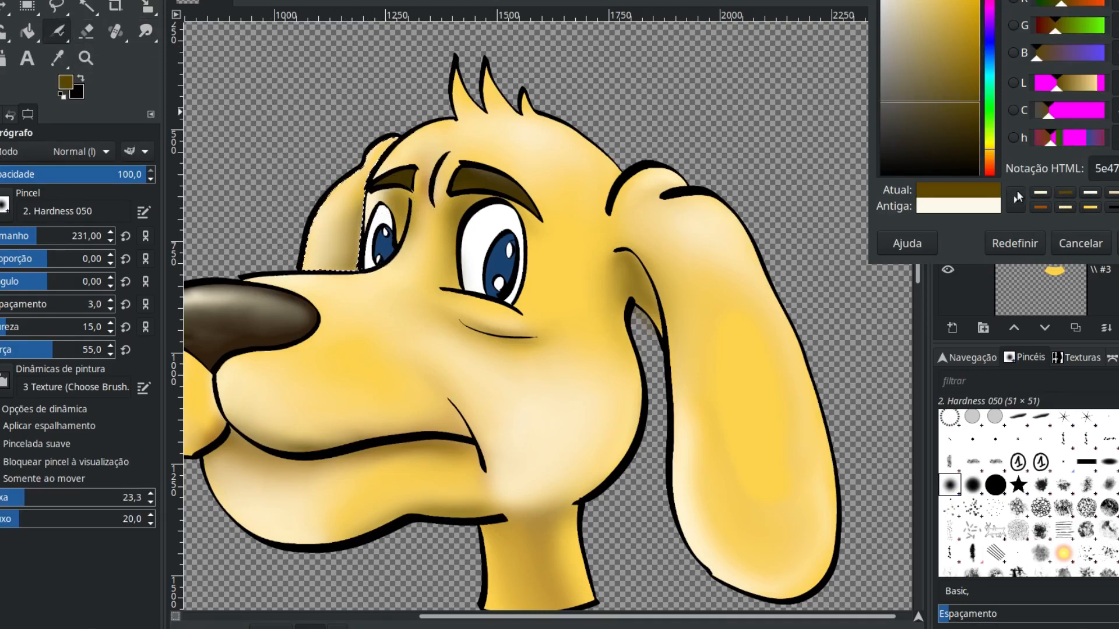
mouse_move(382, 310)
mouse_down()
mouse_move(409, 178)
mouse_move(355, 308)
mouse_move(387, 327)
mouse_up()
key(ctrl+shift+a)
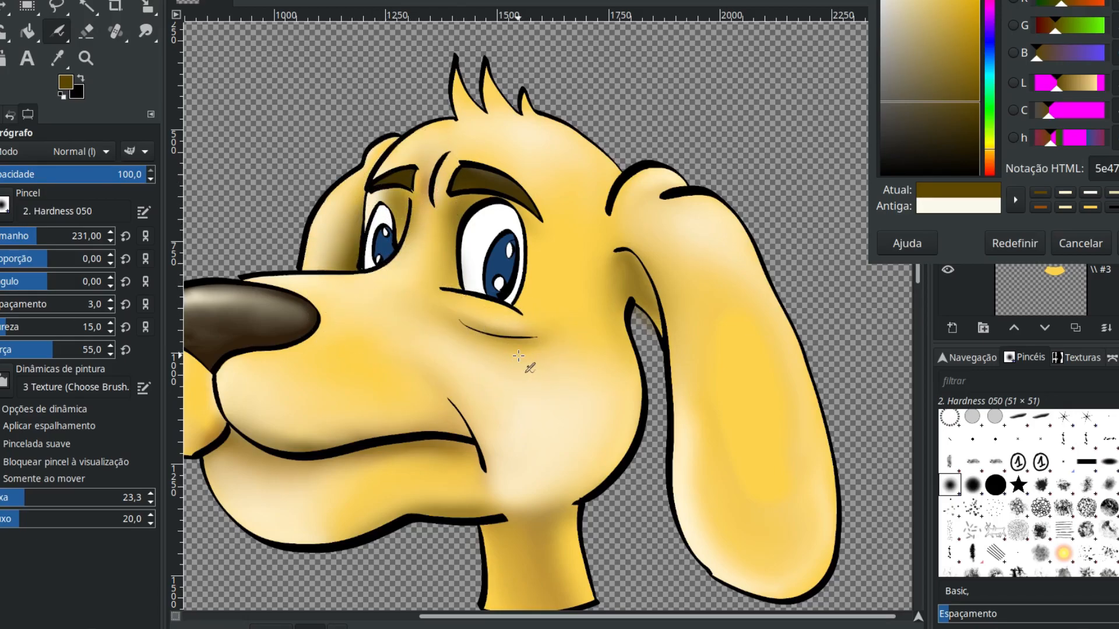
Airbrush dark brown on the nose's lower edge at size 106 and blend the shading with Smudge
drag(583, 364, 660, 342)
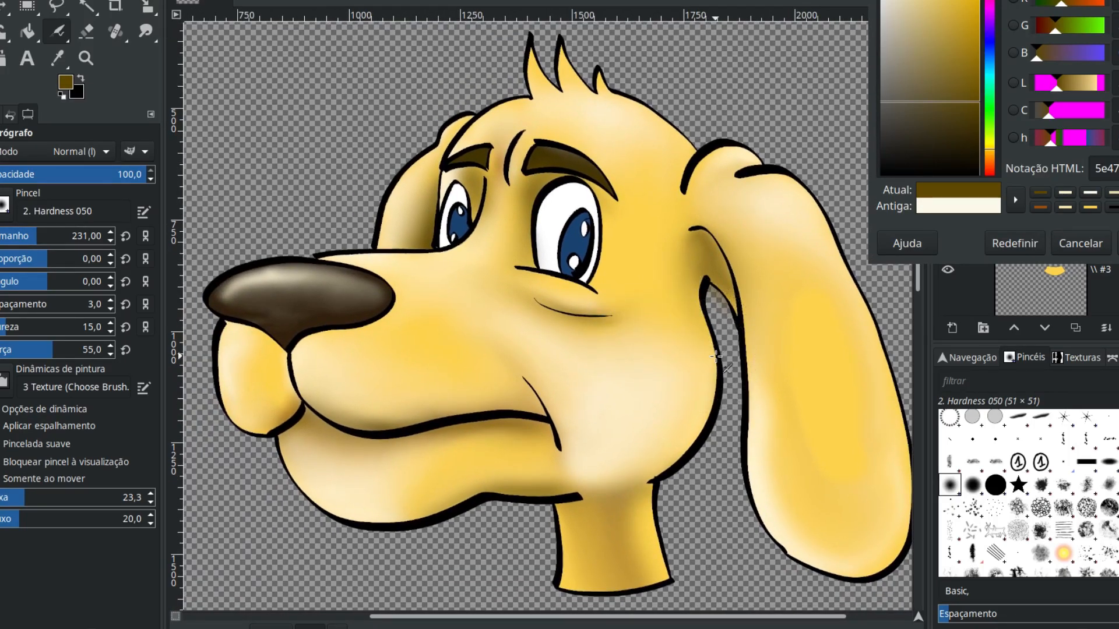
key(Return)
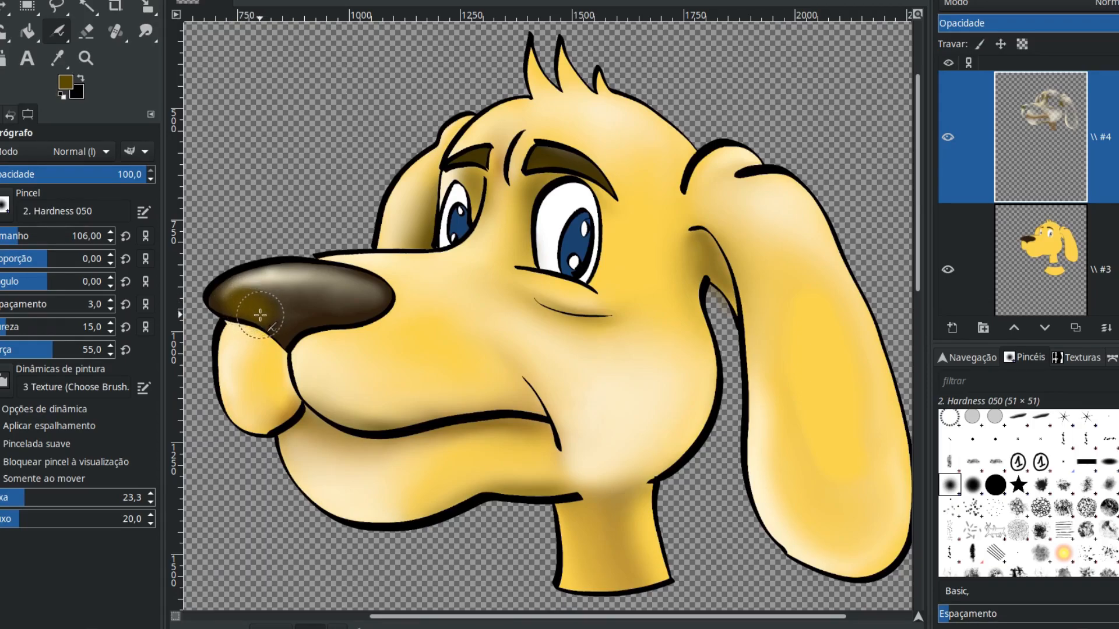
click(147, 30)
mouse_move(247, 302)
mouse_down()
mouse_move(274, 308)
mouse_move(230, 298)
mouse_move(251, 309)
mouse_move(373, 306)
mouse_move(260, 291)
mouse_move(271, 296)
mouse_move(248, 306)
mouse_move(365, 302)
mouse_move(274, 323)
mouse_move(331, 325)
mouse_up()
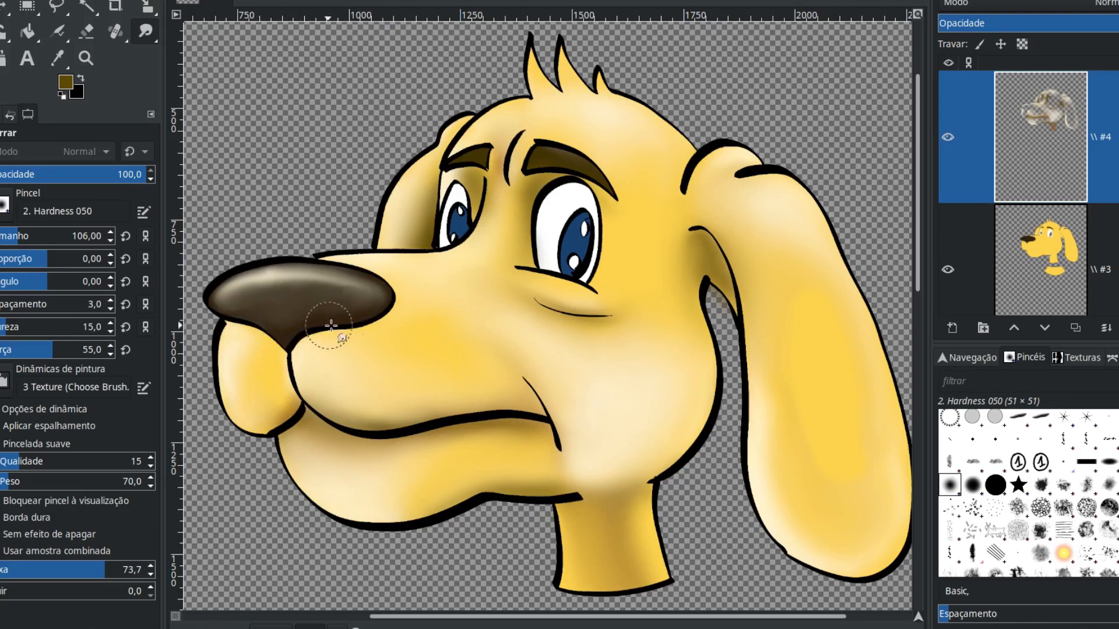